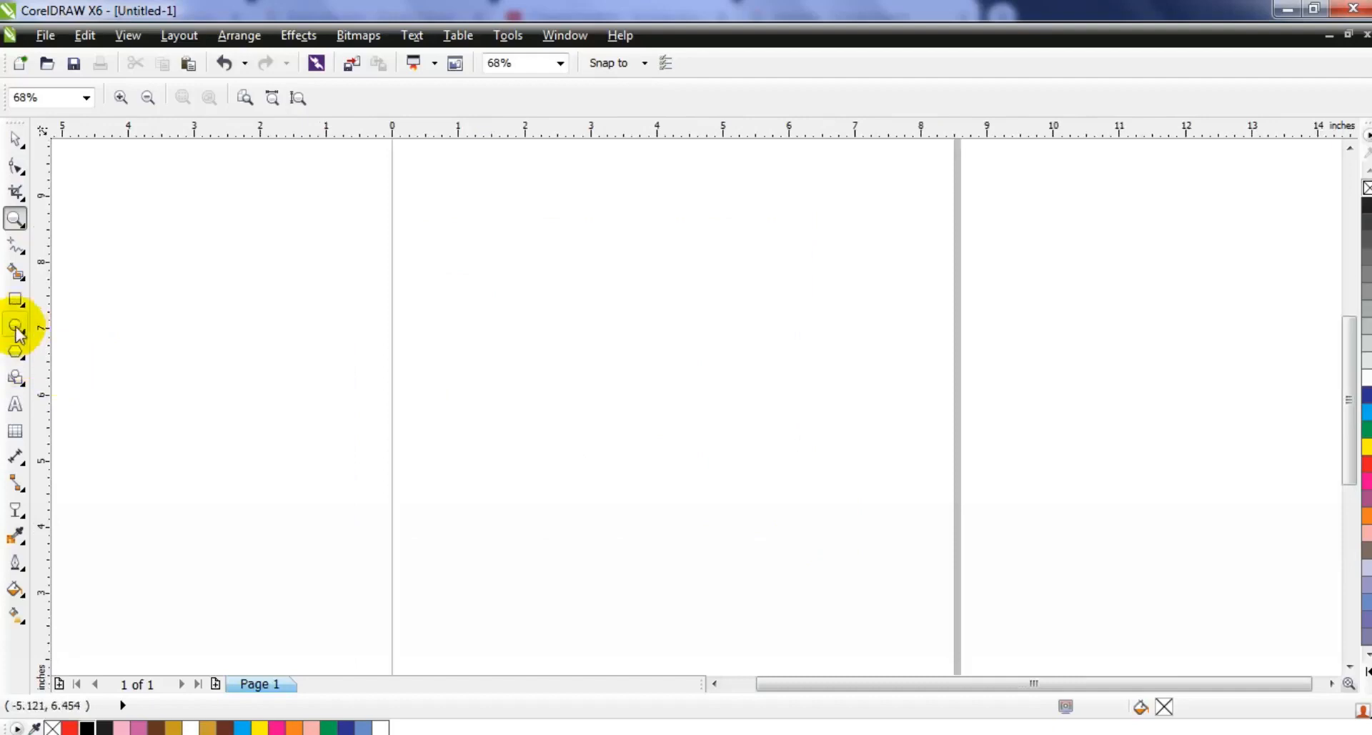
# Draw a circle about 1.26 inches in diameter on the page with a 3.0 pt outline.
pyautogui.click(15, 327)
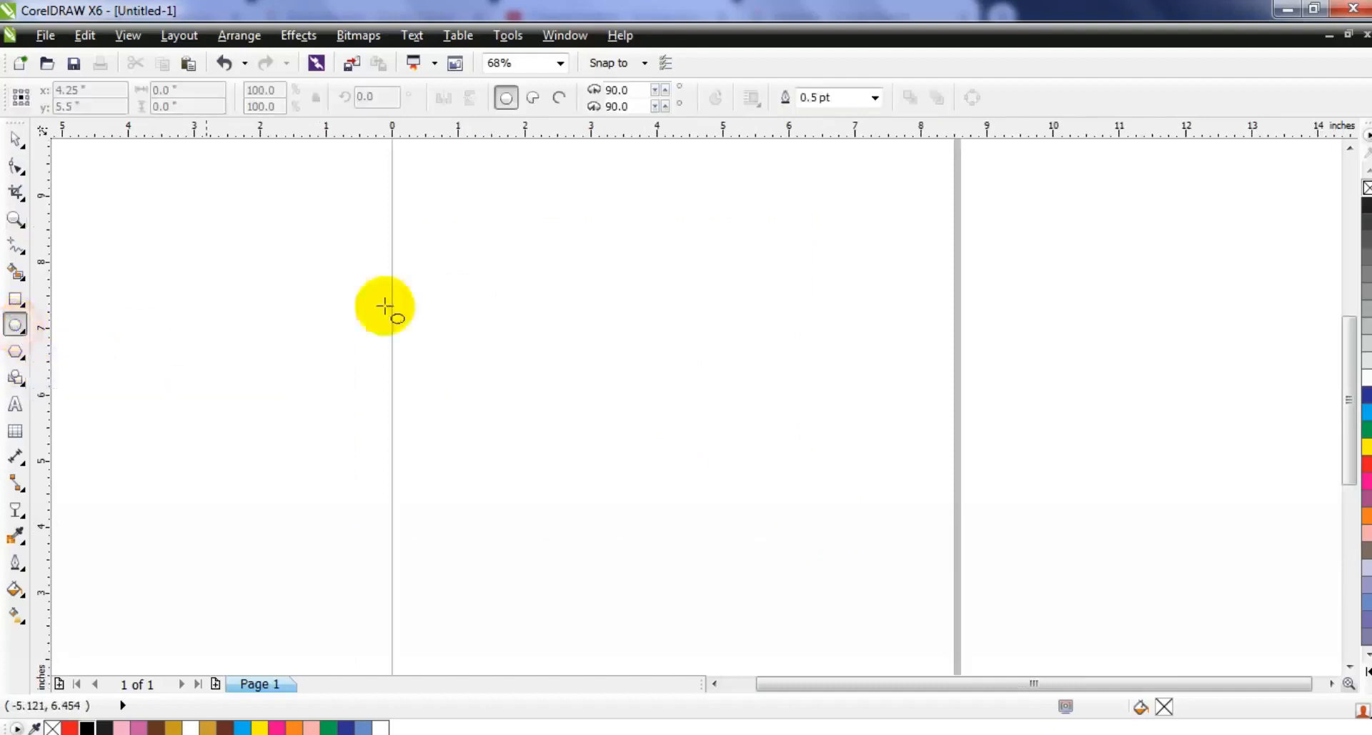
pyautogui.click(875, 98)
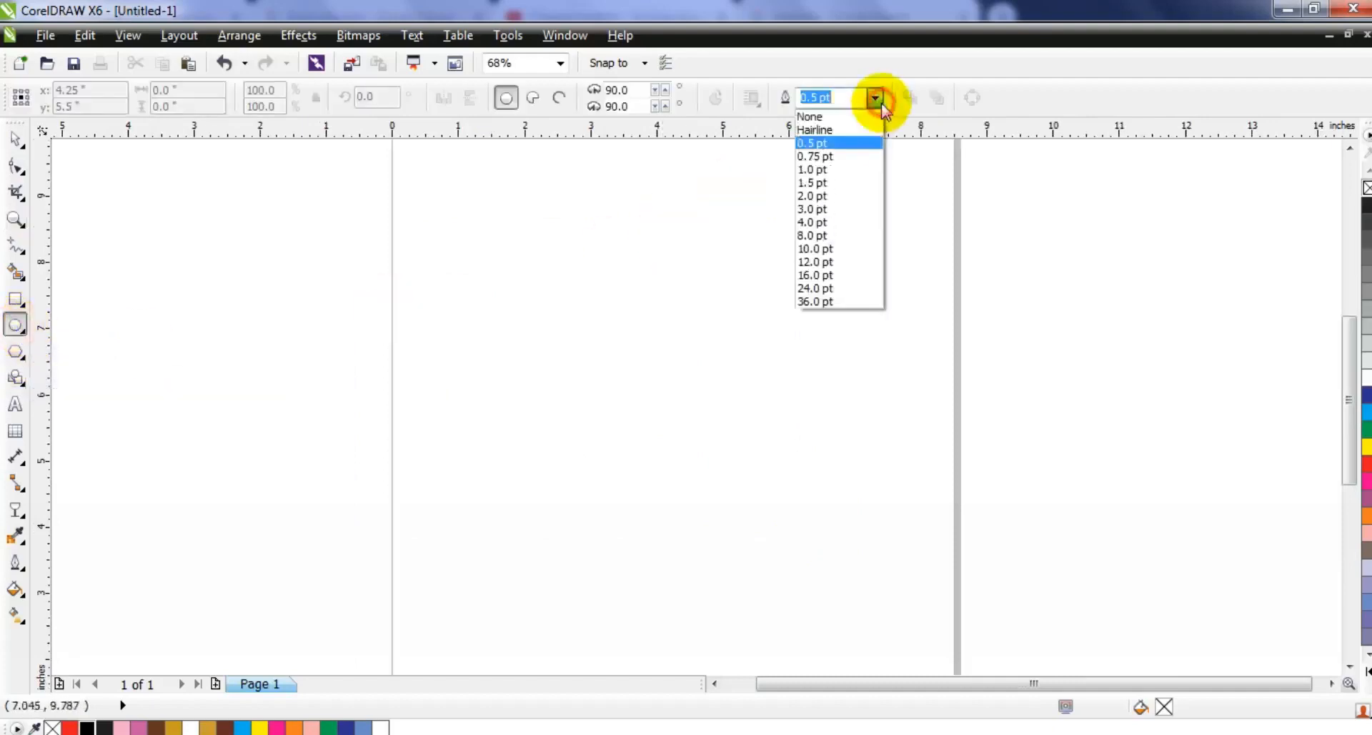
pyautogui.click(839, 208)
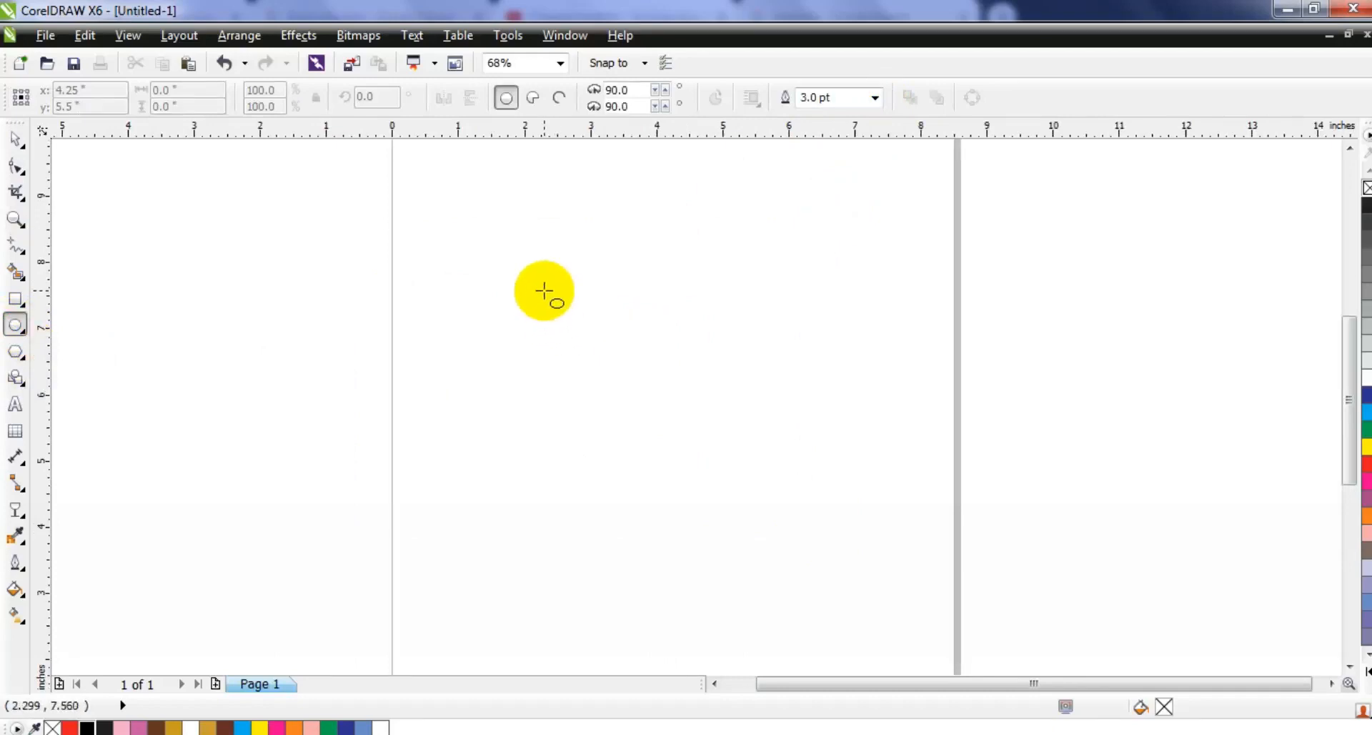
pyautogui.moveTo(591, 361); pyautogui.dragTo(630, 446)
pyautogui.click(16, 139)
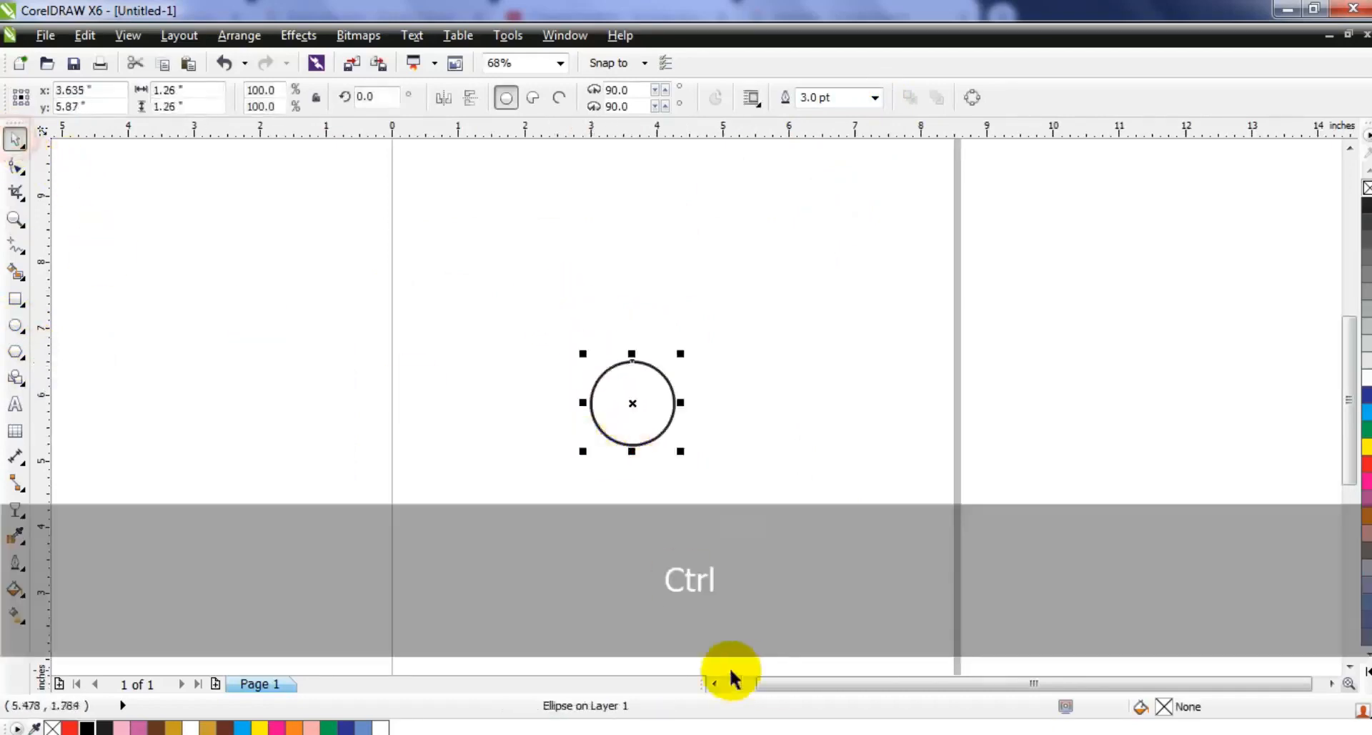
# Move the circle off the page onto the empty area to its left, at about x -8.147 inches.
pyautogui.click(716, 684)
pyautogui.moveTo(1148, 403); pyautogui.dragTo(370, 400)
pyautogui.hotkey('shift', 'F2')
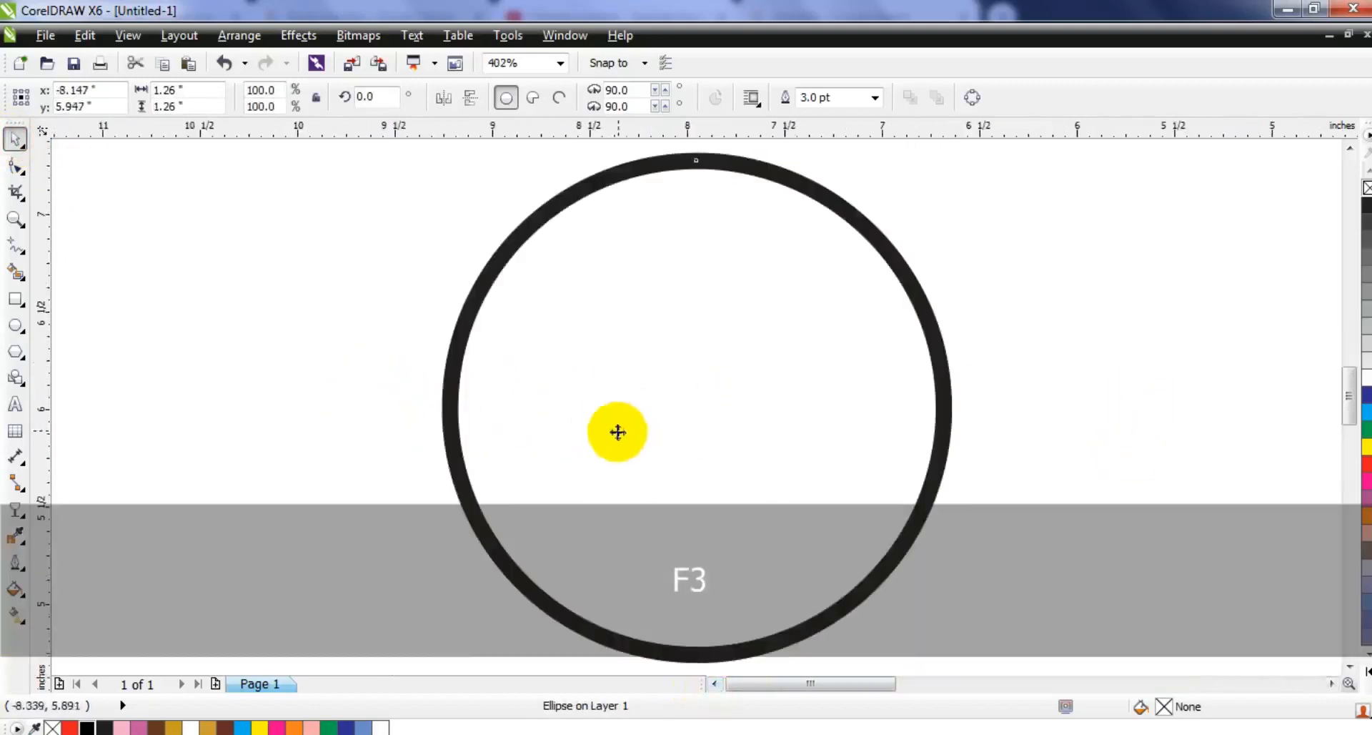
pyautogui.press('F3')
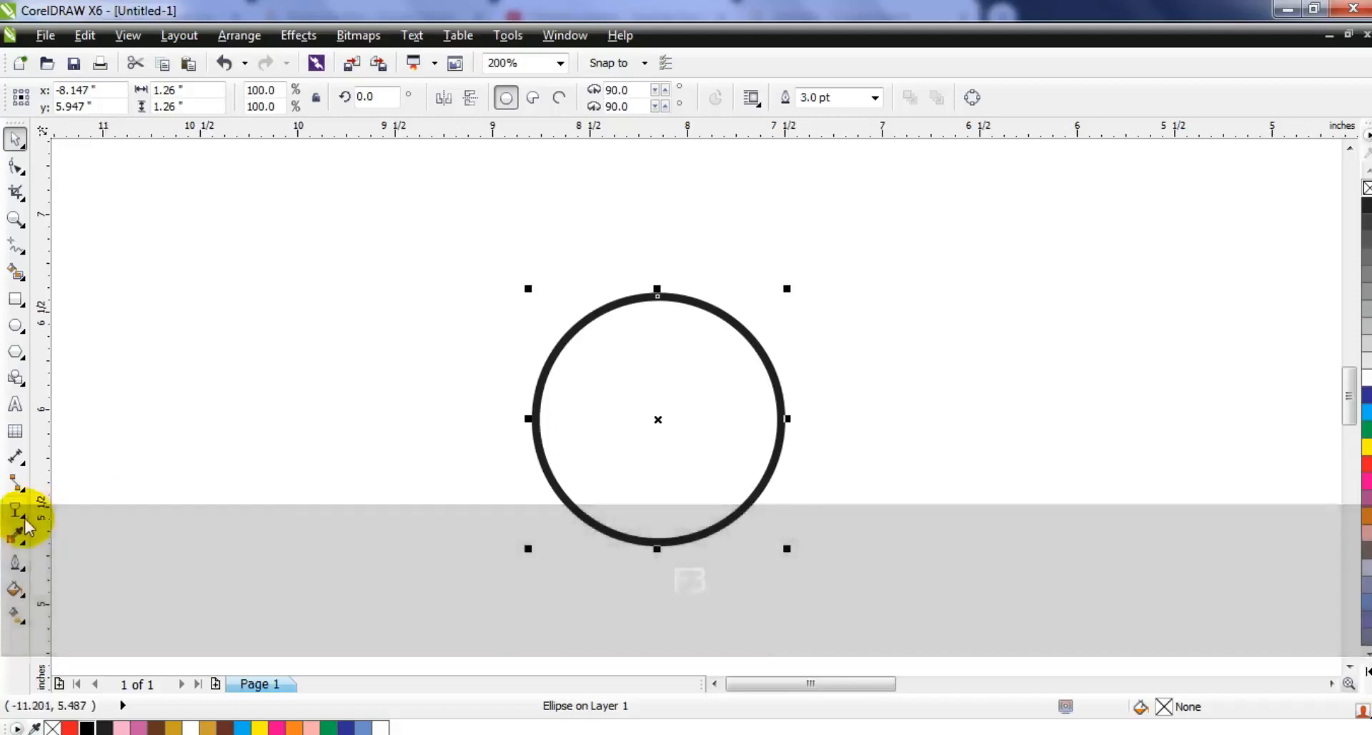
# Add a one-step inside contour to the circle with an offset of about 0.251 inches.
pyautogui.click(21, 514)
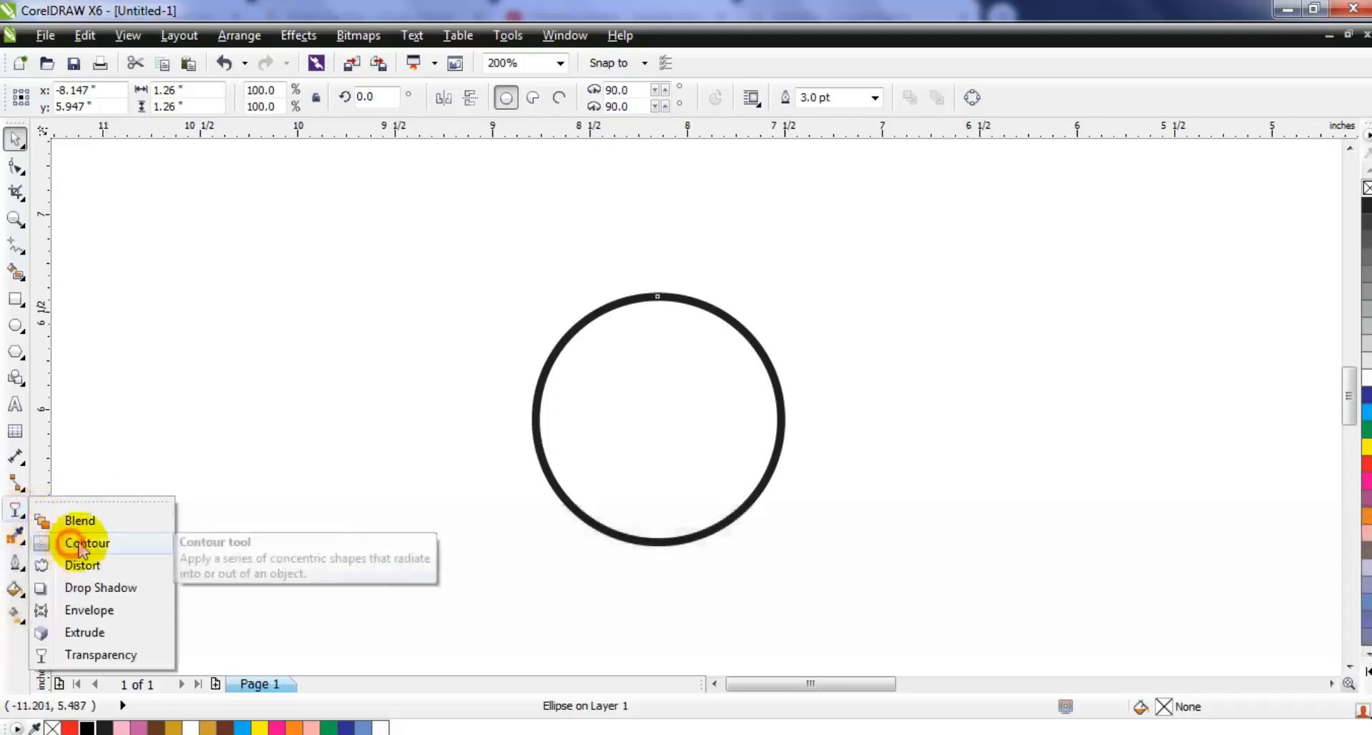
pyautogui.click(72, 544)
pyautogui.moveTo(656, 299); pyautogui.dragTo(649, 348)
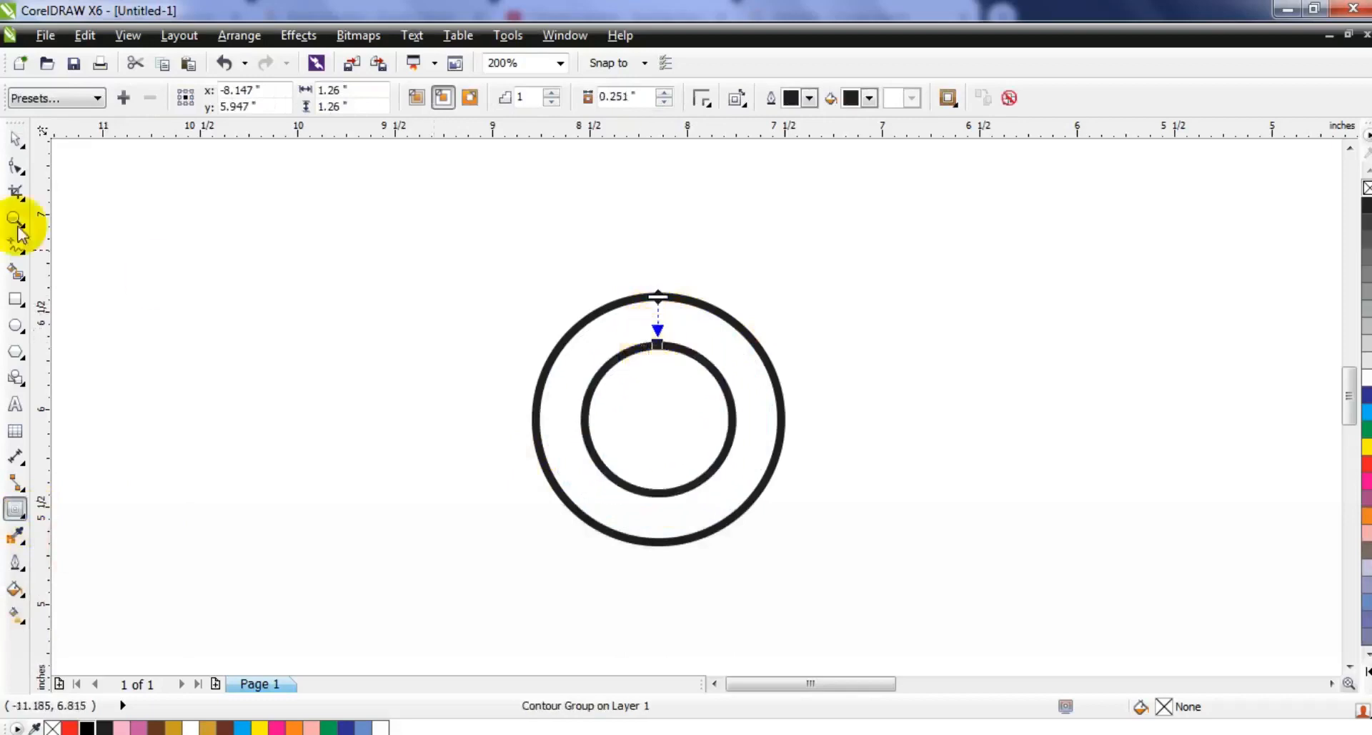
# Break the contour group apart into two separate concentric circles and deselect them.
pyautogui.click(16, 139)
pyautogui.click(240, 36)
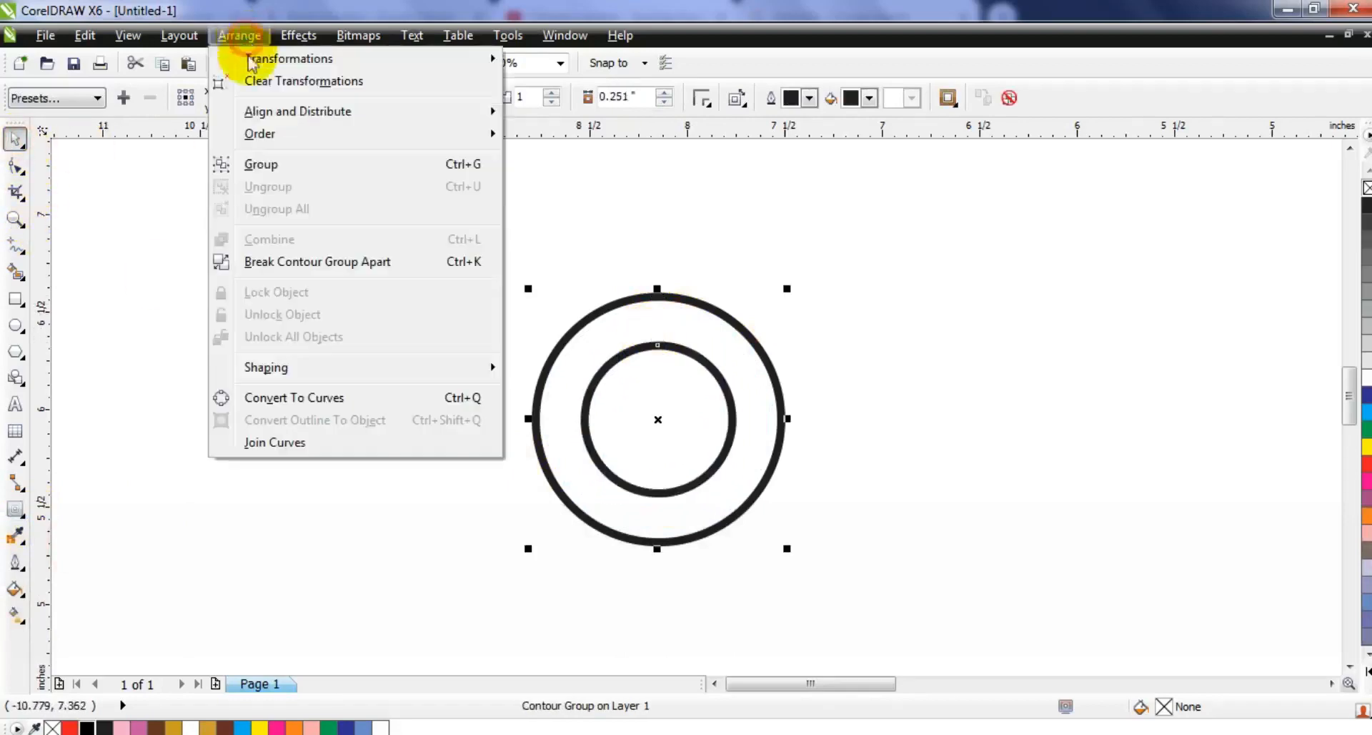
pyautogui.click(279, 263)
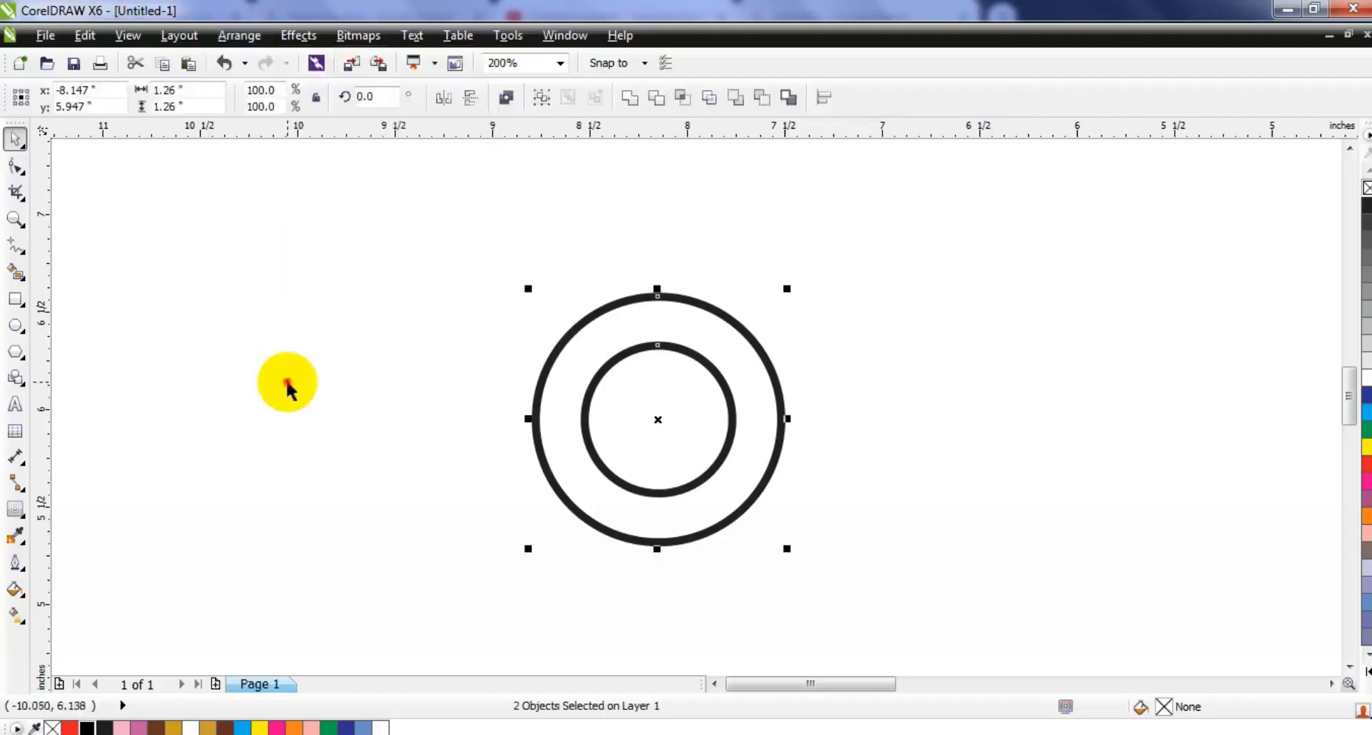
pyautogui.click(287, 385)
# Draw a regular six-sided polygon about 0.479 by 0.553 inches inside the inner circle.
pyautogui.click(15, 220)
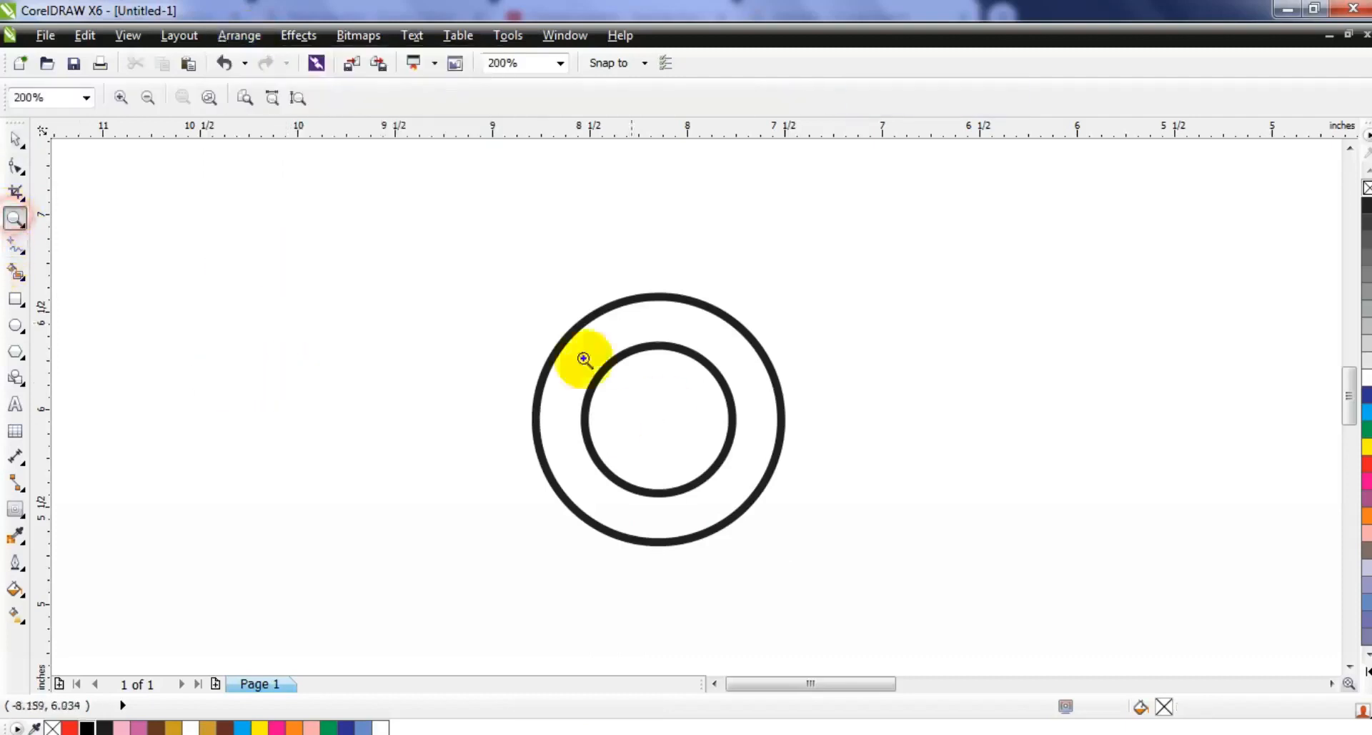
pyautogui.moveTo(498, 274); pyautogui.dragTo(849, 559)
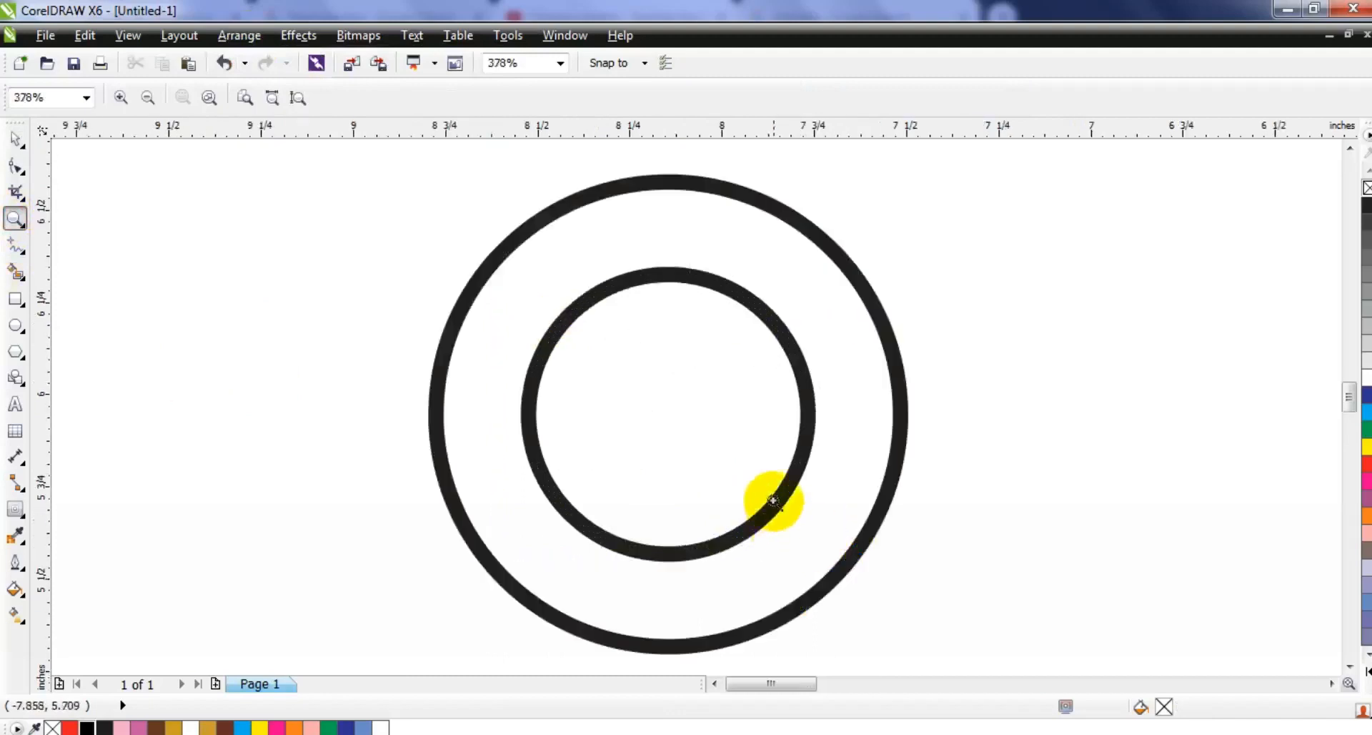
pyautogui.click(18, 352)
pyautogui.moveTo(585, 296); pyautogui.dragTo(710, 496)
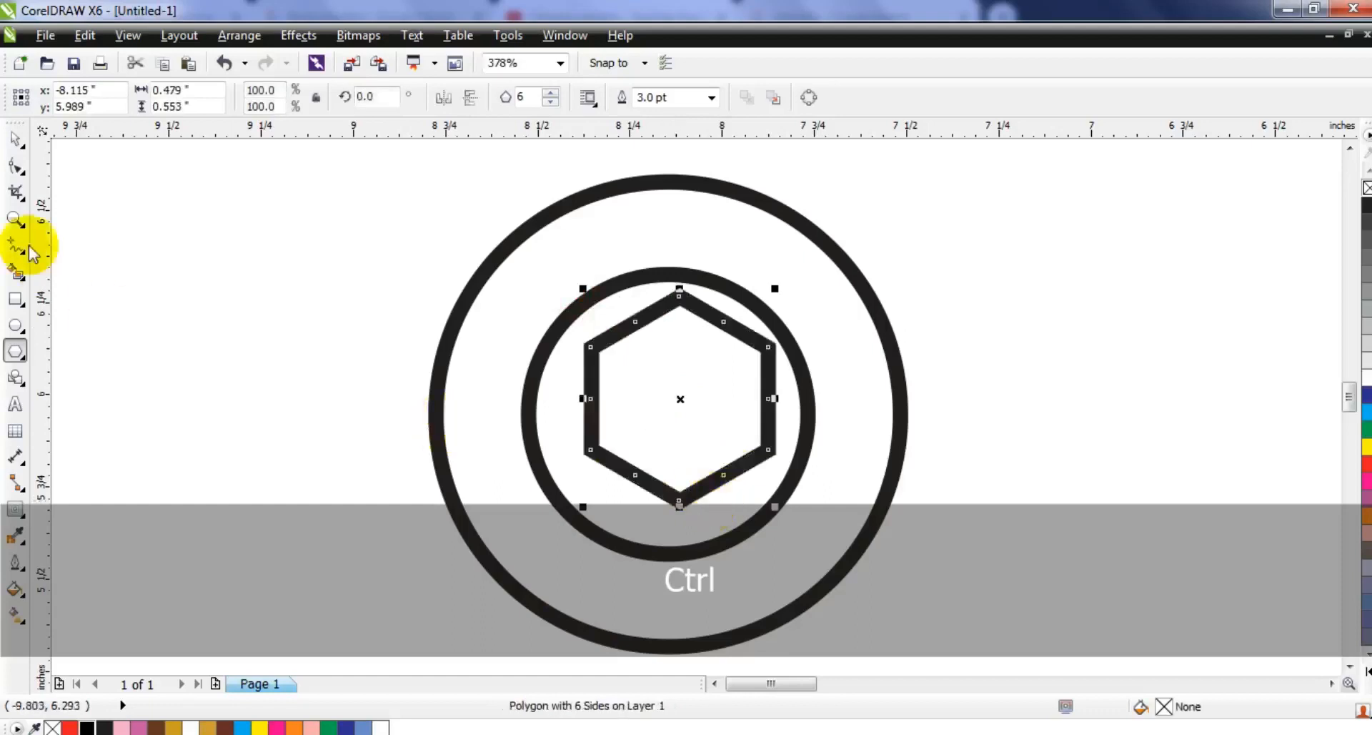
# Pull the hexagon's side midpoints inward to form a star, and set its number of points to 8.
pyautogui.click(12, 174)
pyautogui.moveTo(635, 324); pyautogui.dragTo(640, 354)
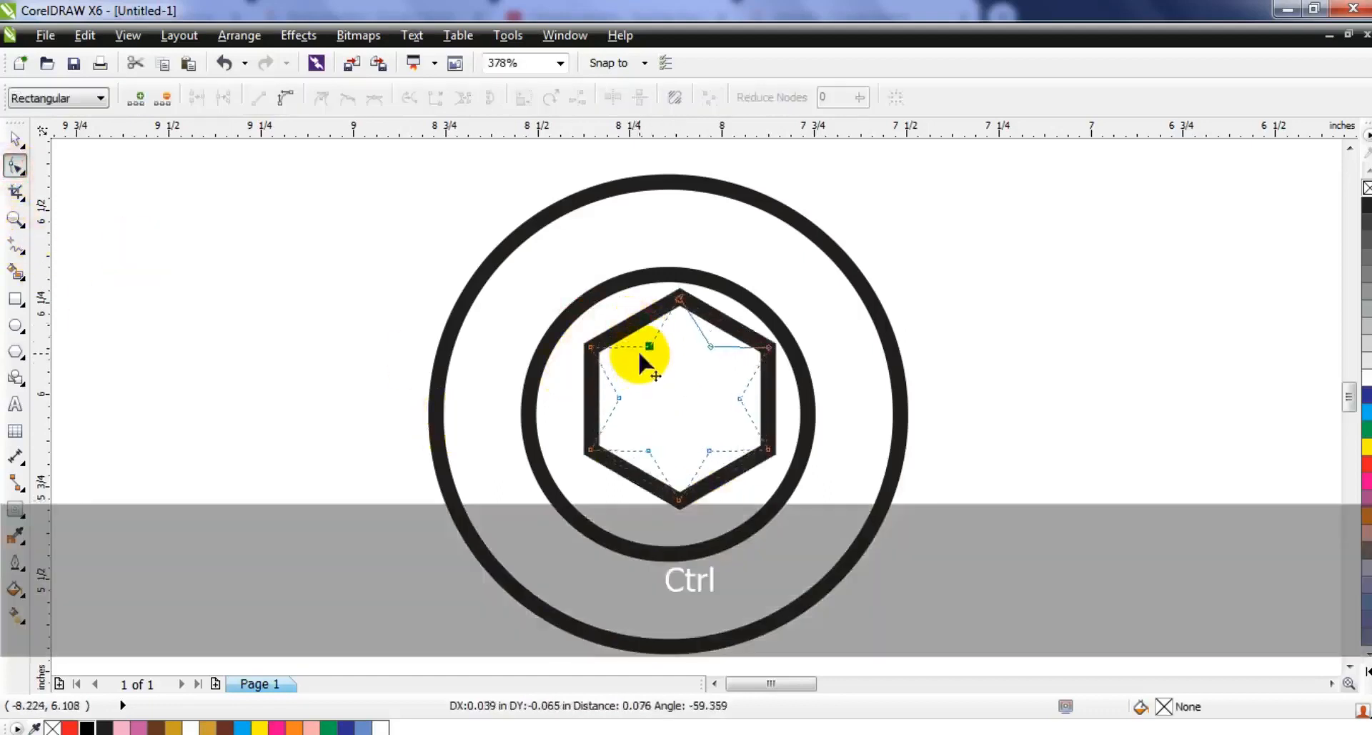
pyautogui.moveTo(637, 349); pyautogui.dragTo(638, 352)
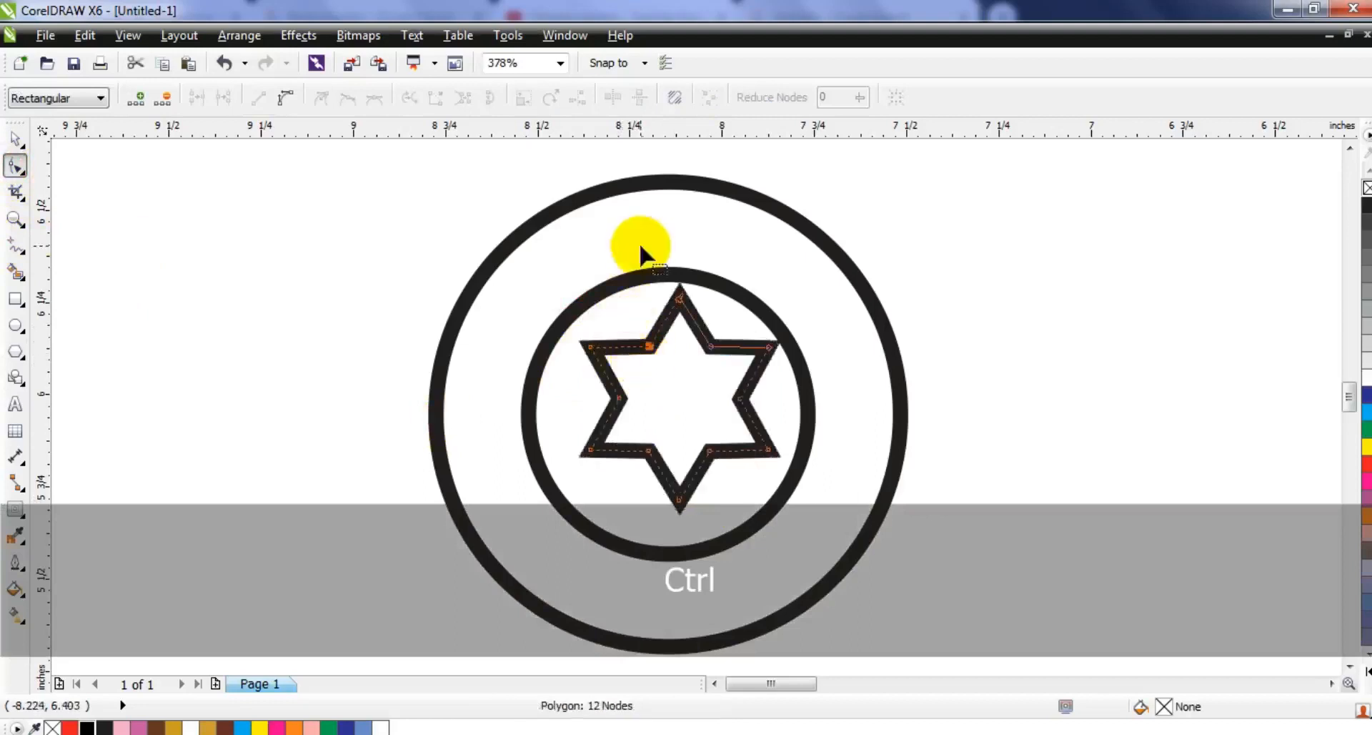
pyautogui.click(16, 140)
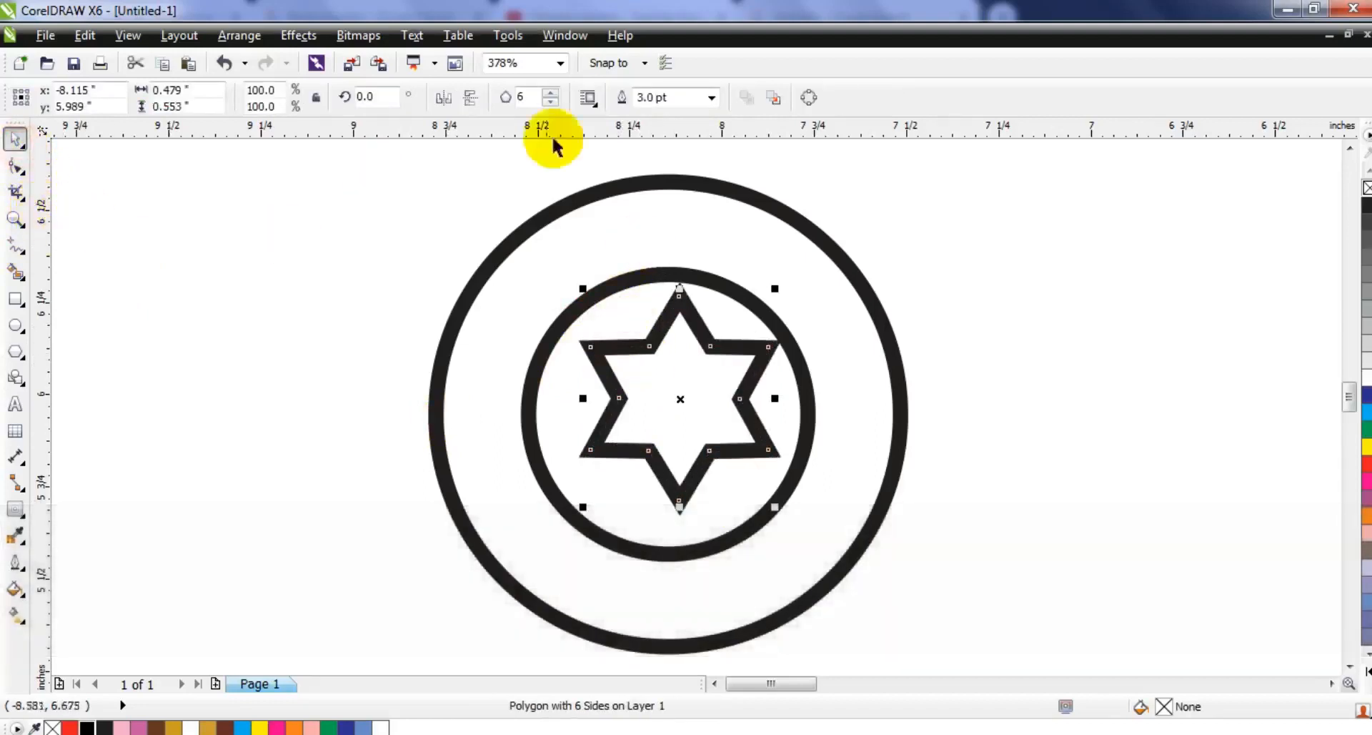
pyautogui.click(551, 97)
pyautogui.click(551, 97)
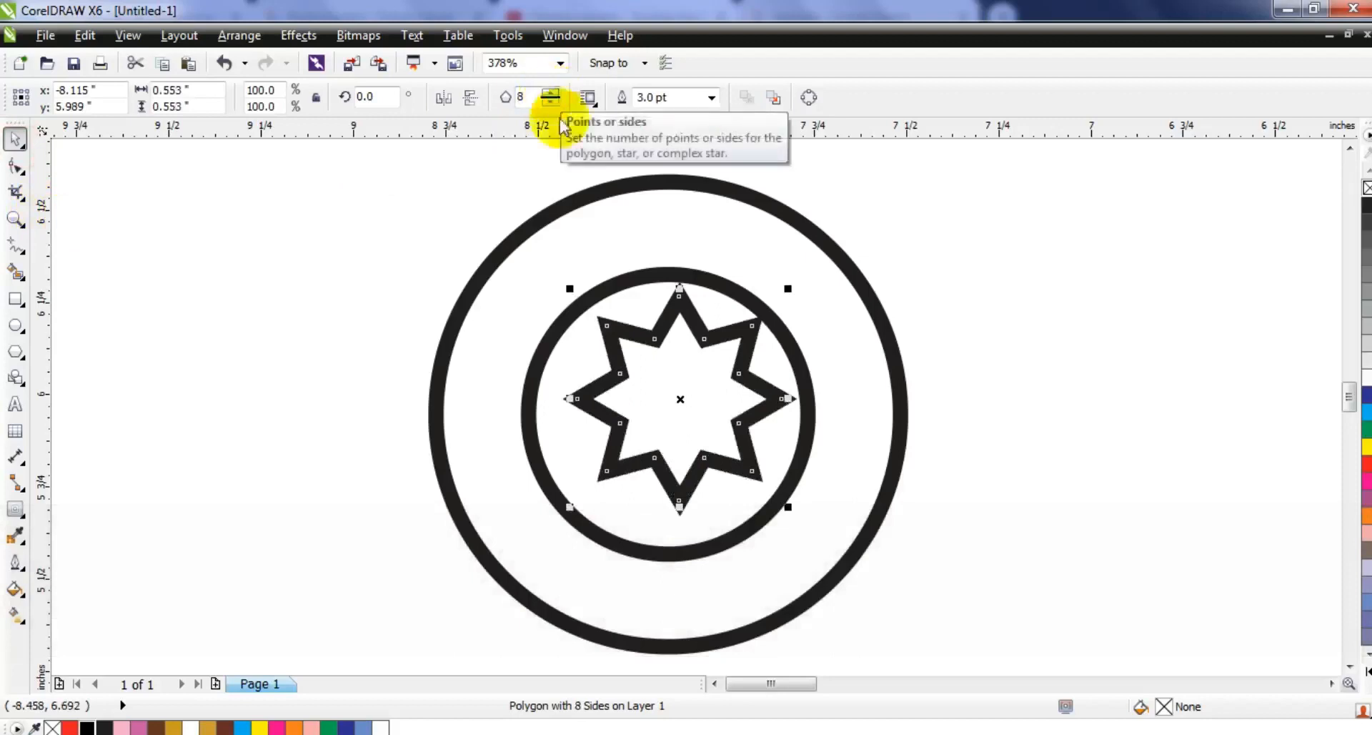
# Align the star's centre horizontally and vertically with the inner circle.
pyautogui.keyDown('shift'); pyautogui.click(741, 293); pyautogui.keyUp('shift')
pyautogui.press('c')
pyautogui.press('e')
pyautogui.press('Escape')
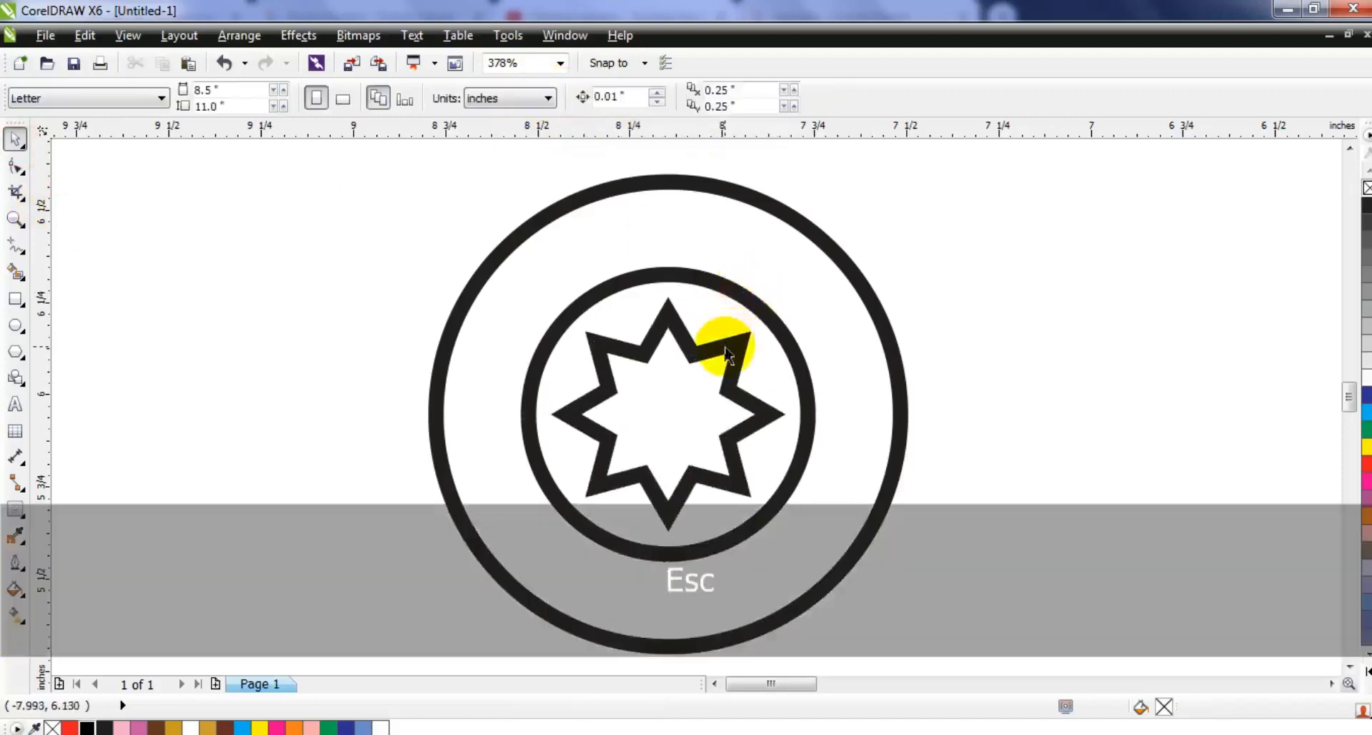
# Slim the star's arms by pulling its inner nodes closer to the centre.
pyautogui.press('F10')
pyautogui.click(656, 356)
pyautogui.moveTo(645, 353); pyautogui.dragTo(648, 380)
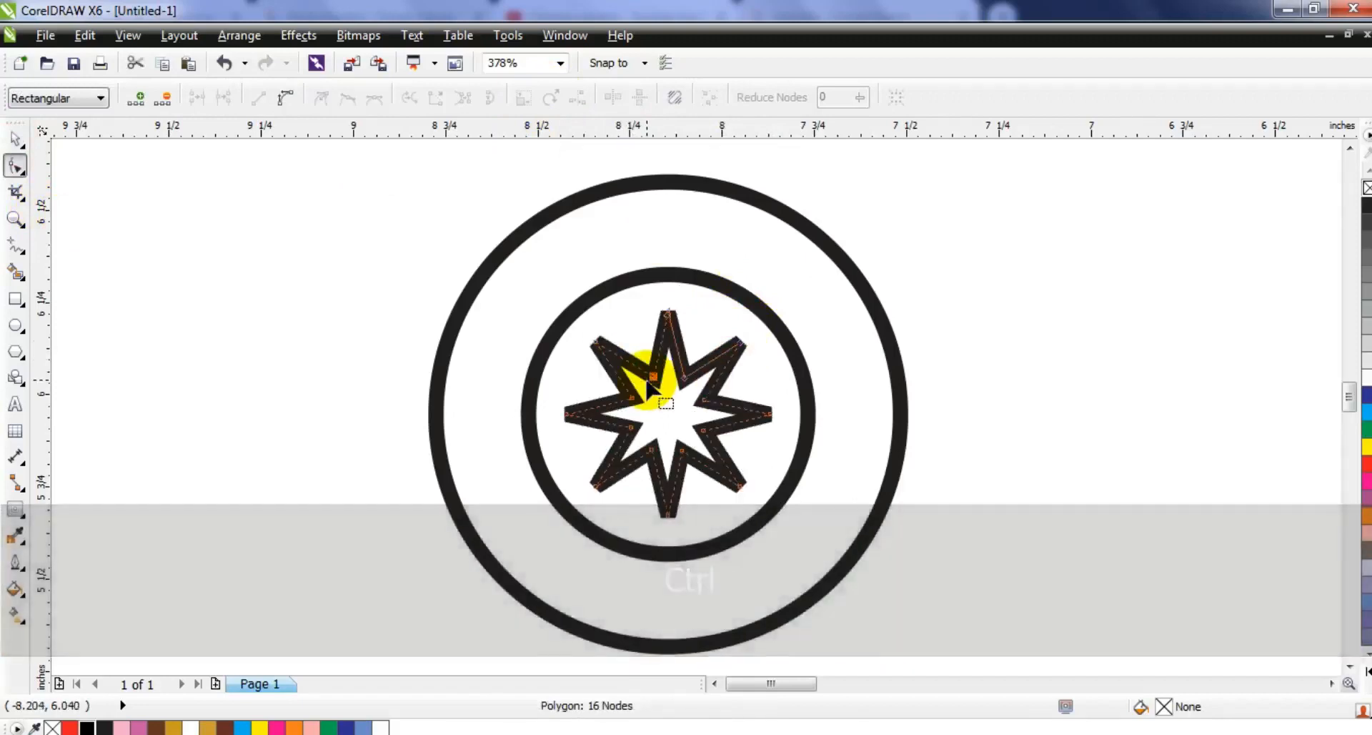
# Fill the star with solid black and no outline, and colour the outlines of both circles black.
pyautogui.click(17, 143)
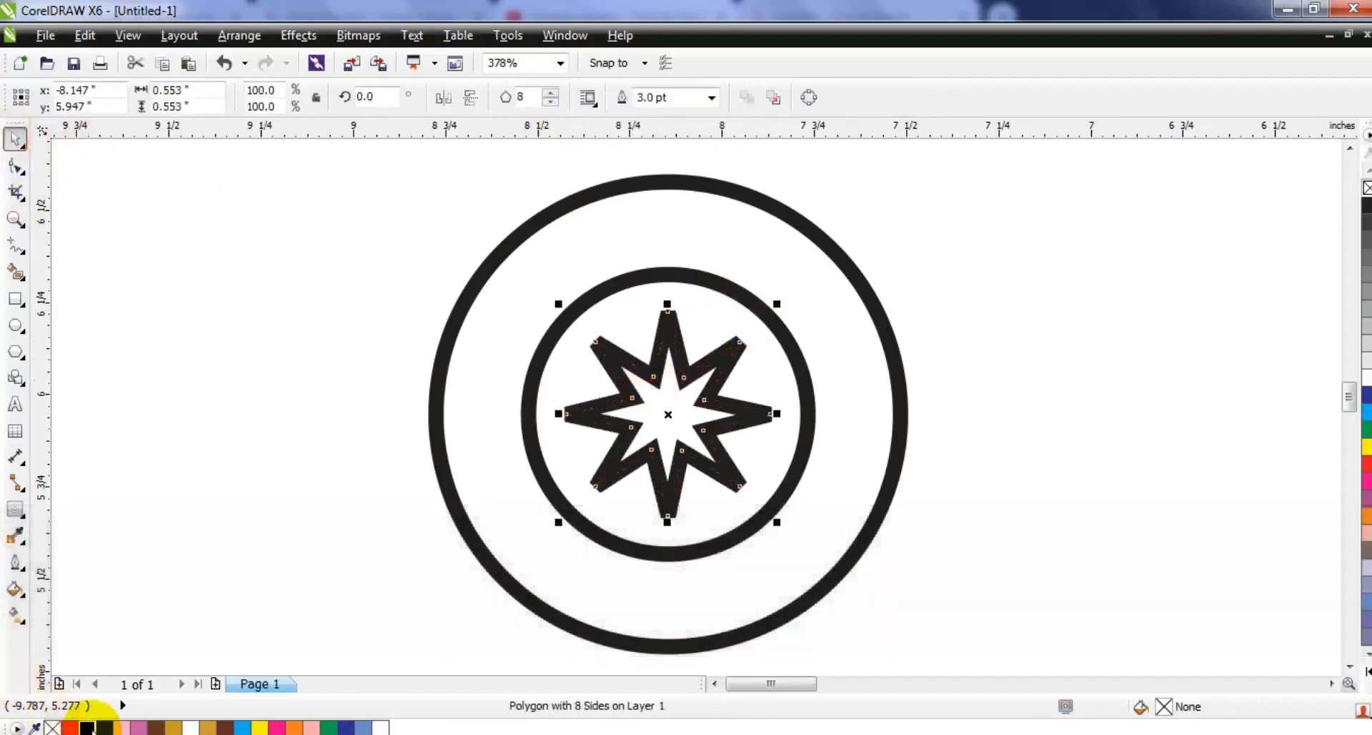
pyautogui.click(91, 727)
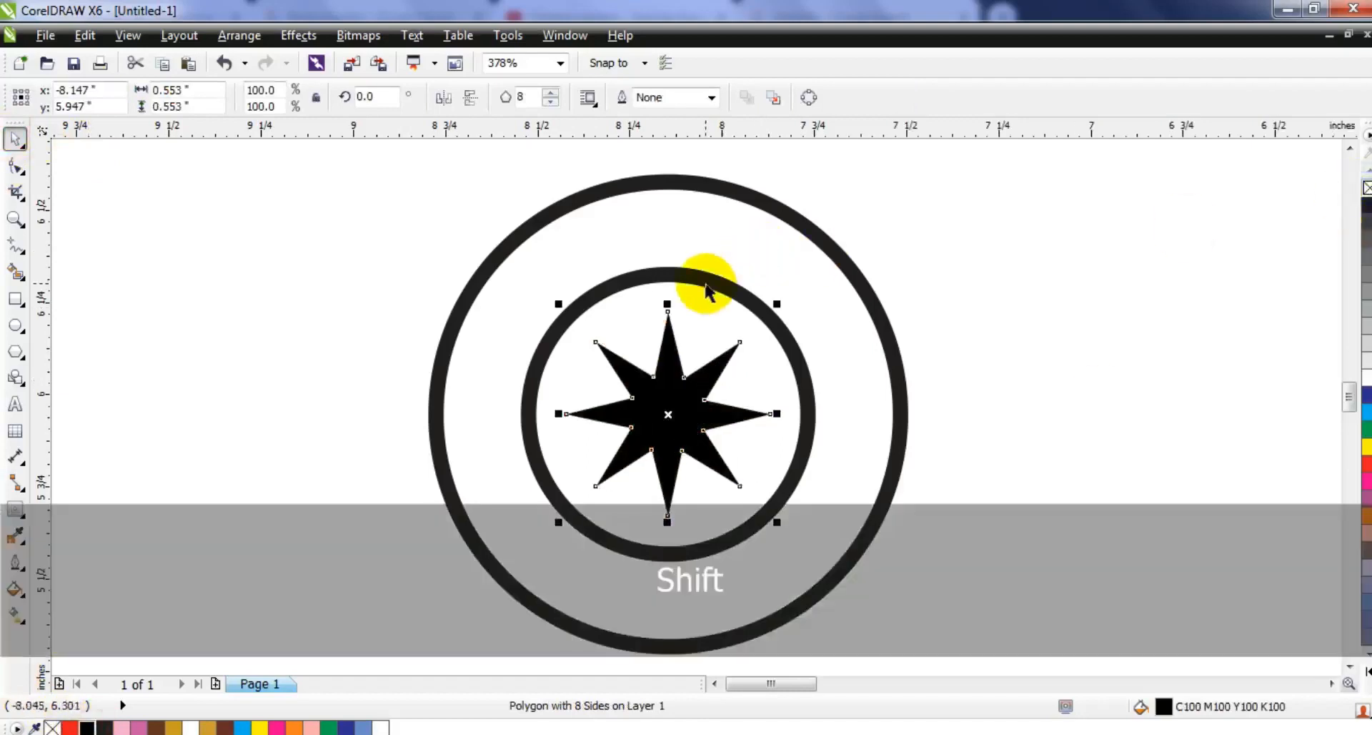
pyautogui.keyDown('shift'); pyautogui.click(706, 283); pyautogui.keyUp('shift')
pyautogui.keyDown('shift'); pyautogui.click(798, 227); pyautogui.keyUp('shift')
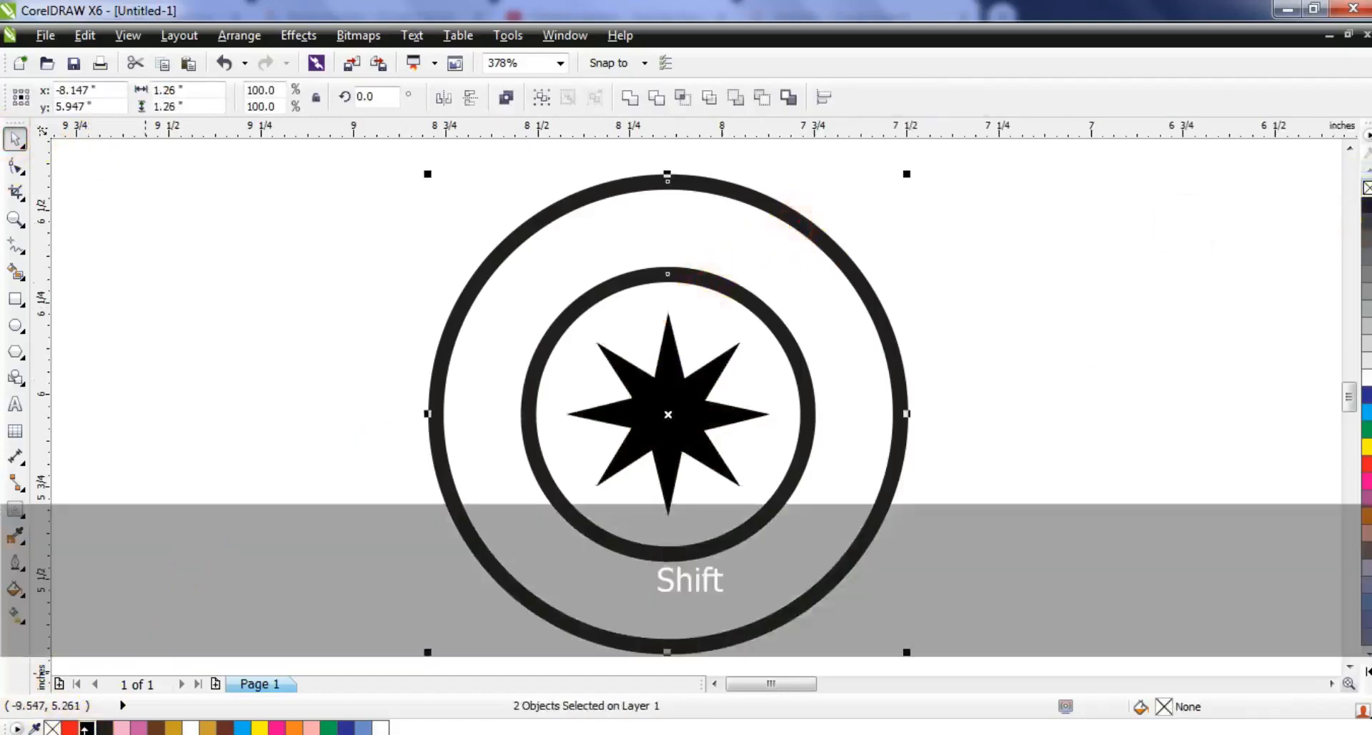
pyautogui.rightClick(86, 727)
pyautogui.click(193, 490)
# Scale the star down slightly about its centre inside the inner circle.
pyautogui.click(653, 432)
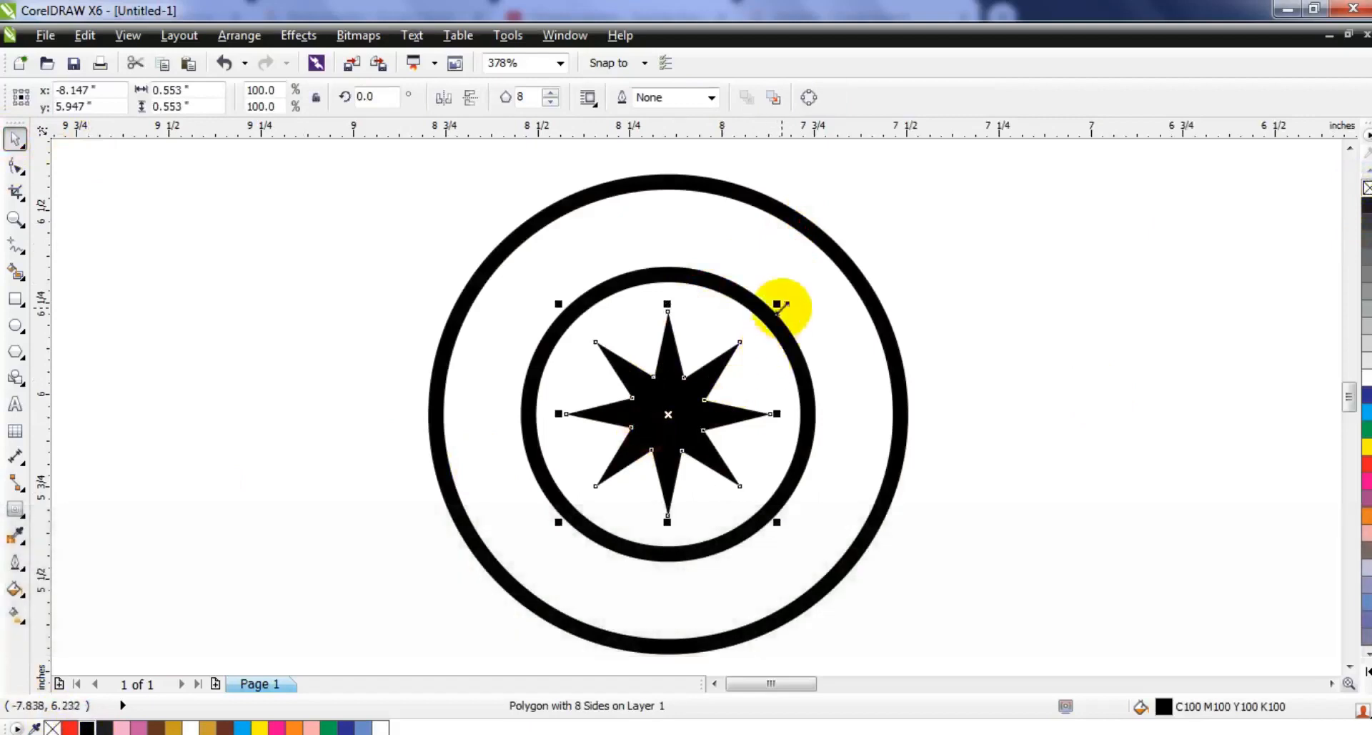
pyautogui.click(1093, 363)
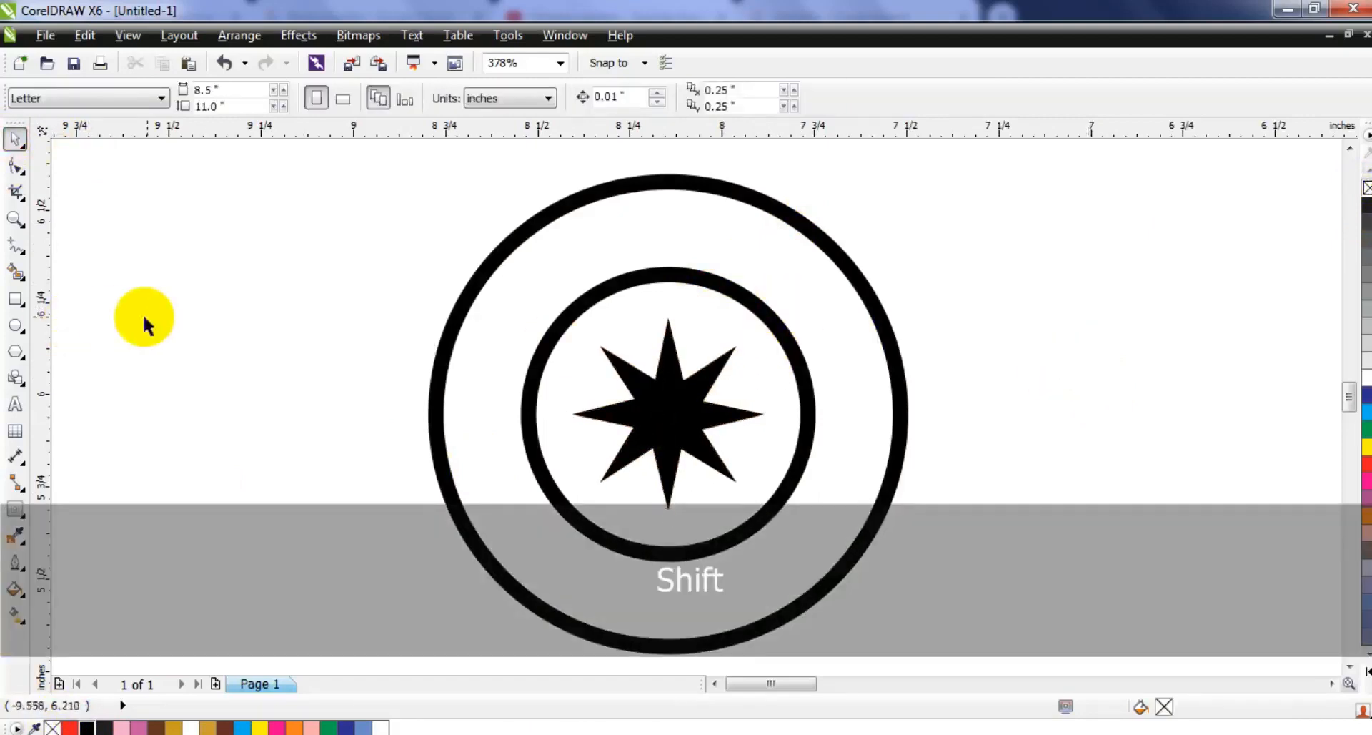
# Draw a dot about 0.061 inches wide beside the star's top point and make it solid black without an outline.
pyautogui.click(15, 325)
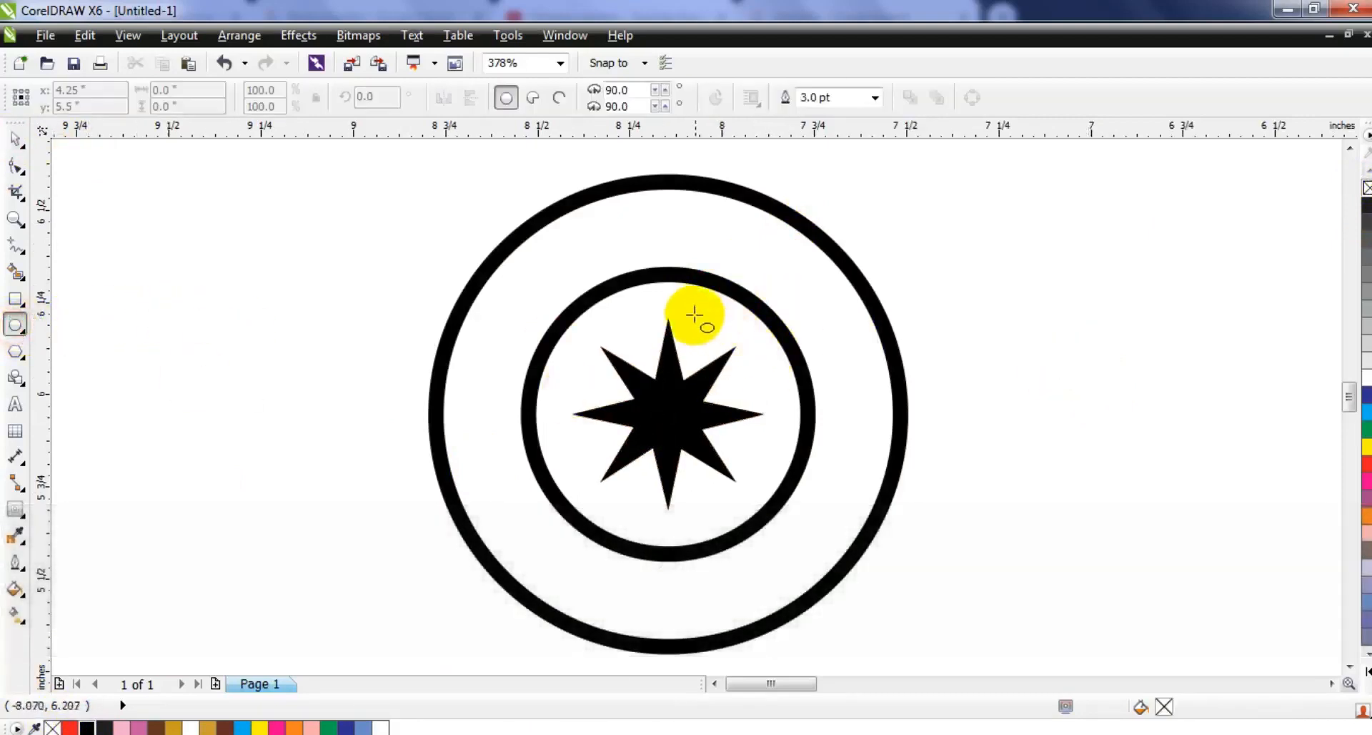
pyautogui.moveTo(692, 309); pyautogui.dragTo(699, 316)
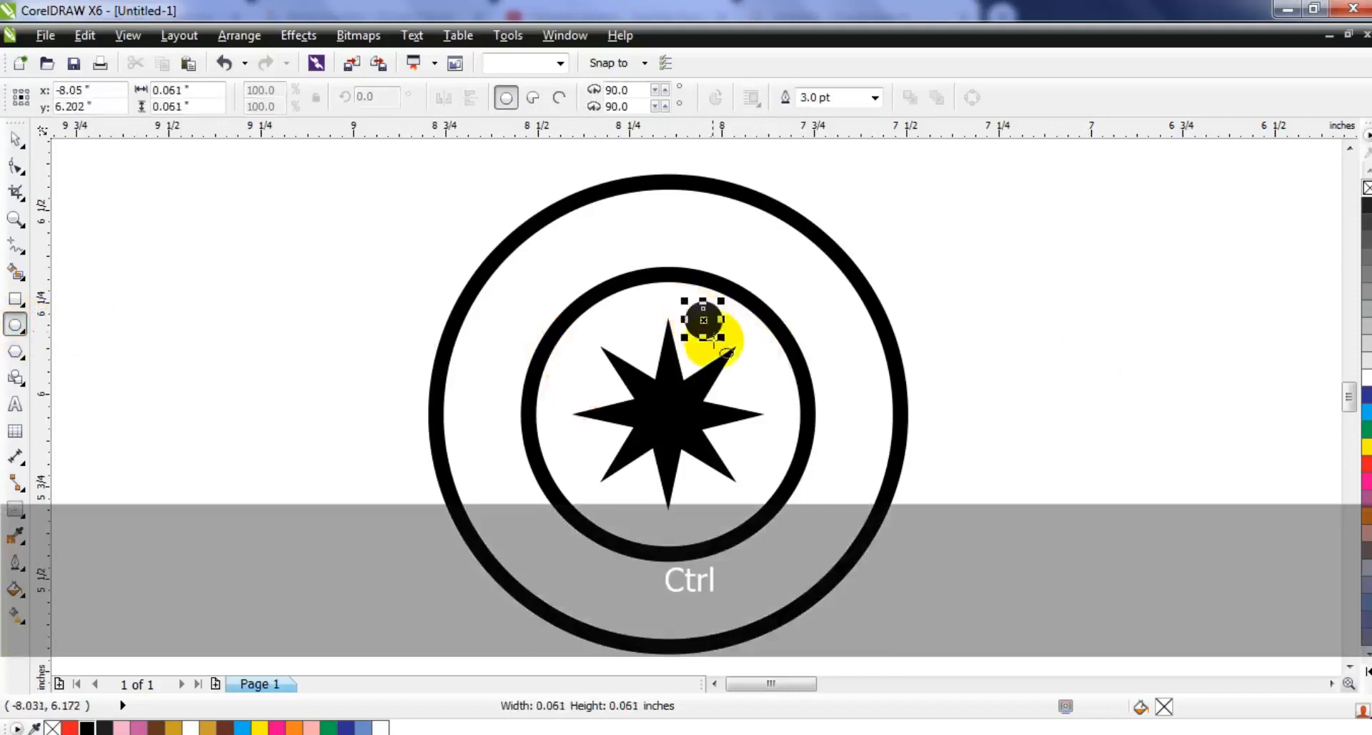
pyautogui.click(15, 138)
pyautogui.click(86, 727)
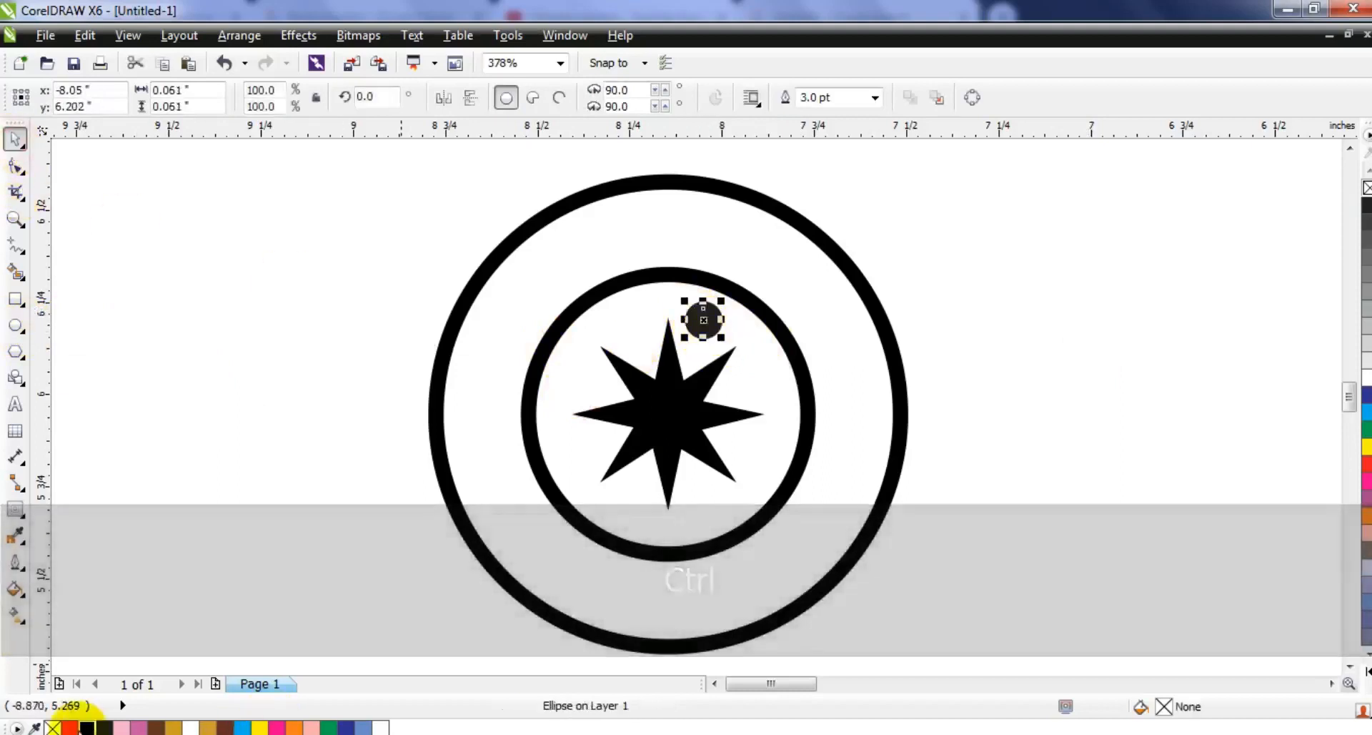
pyautogui.click(1297, 249)
# Copy the dot to the diagonally opposite side of the star and weld the two dots into one object.
pyautogui.click(703, 320)
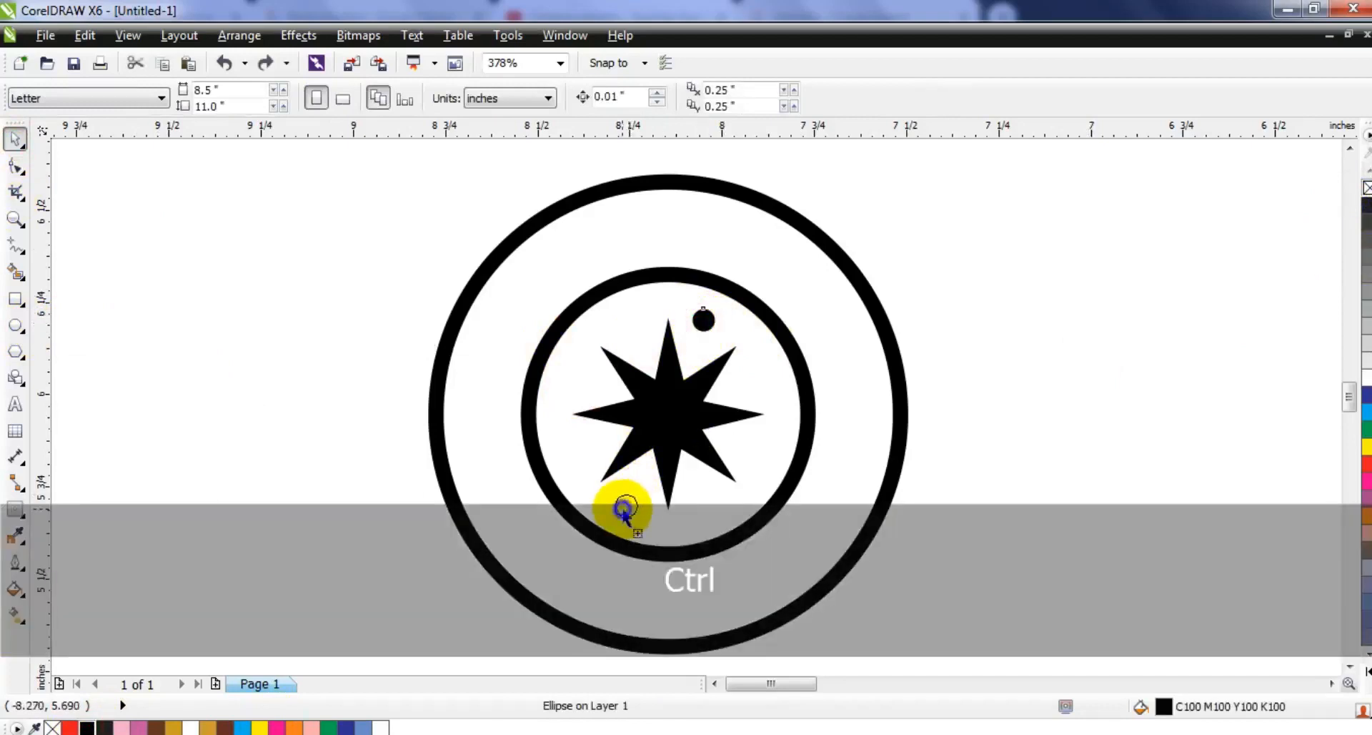
pyautogui.moveTo(622, 509); pyautogui.dragTo(623, 509)
pyautogui.keyDown('shift'); pyautogui.click(704, 319); pyautogui.keyUp('shift')
pyautogui.click(632, 98)
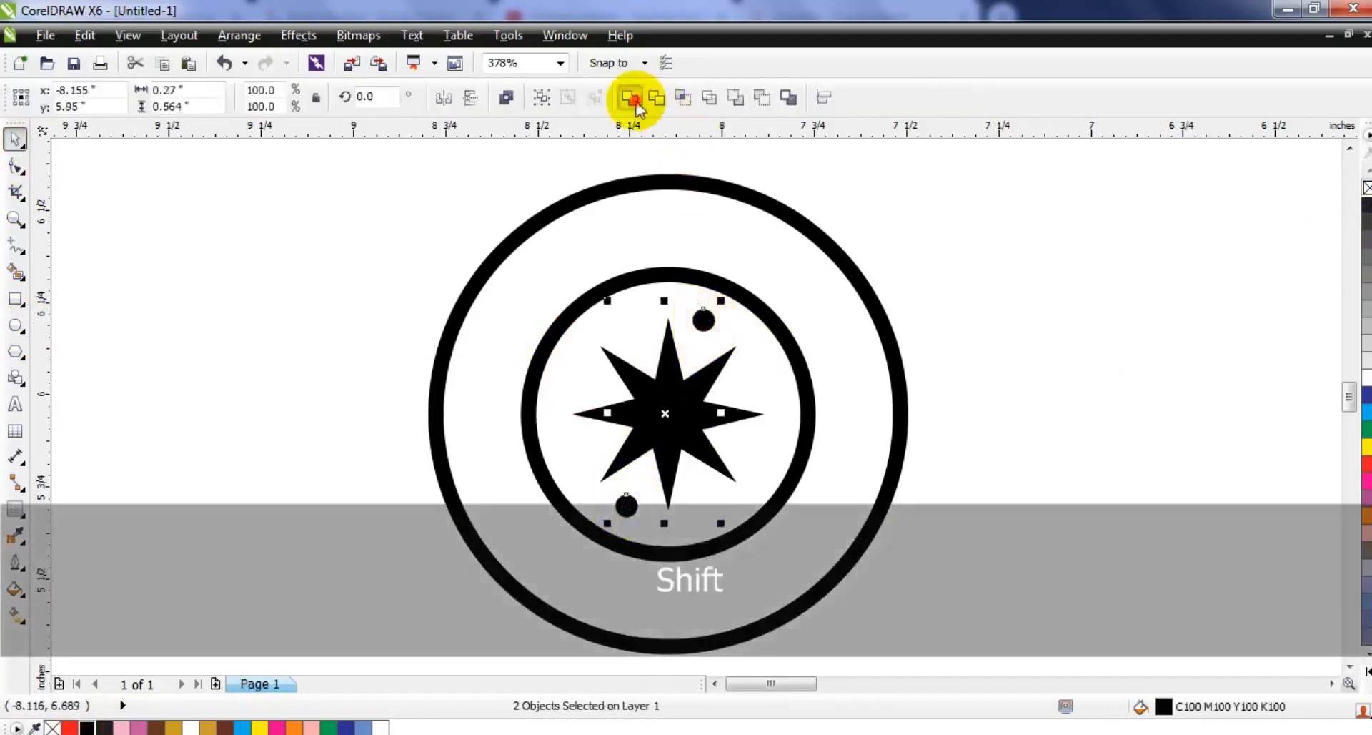
# Centre the welded pair of dots on the inner circle.
pyautogui.keyDown('shift'); pyautogui.click(693, 276); pyautogui.keyUp('shift')
pyautogui.press('Escape')
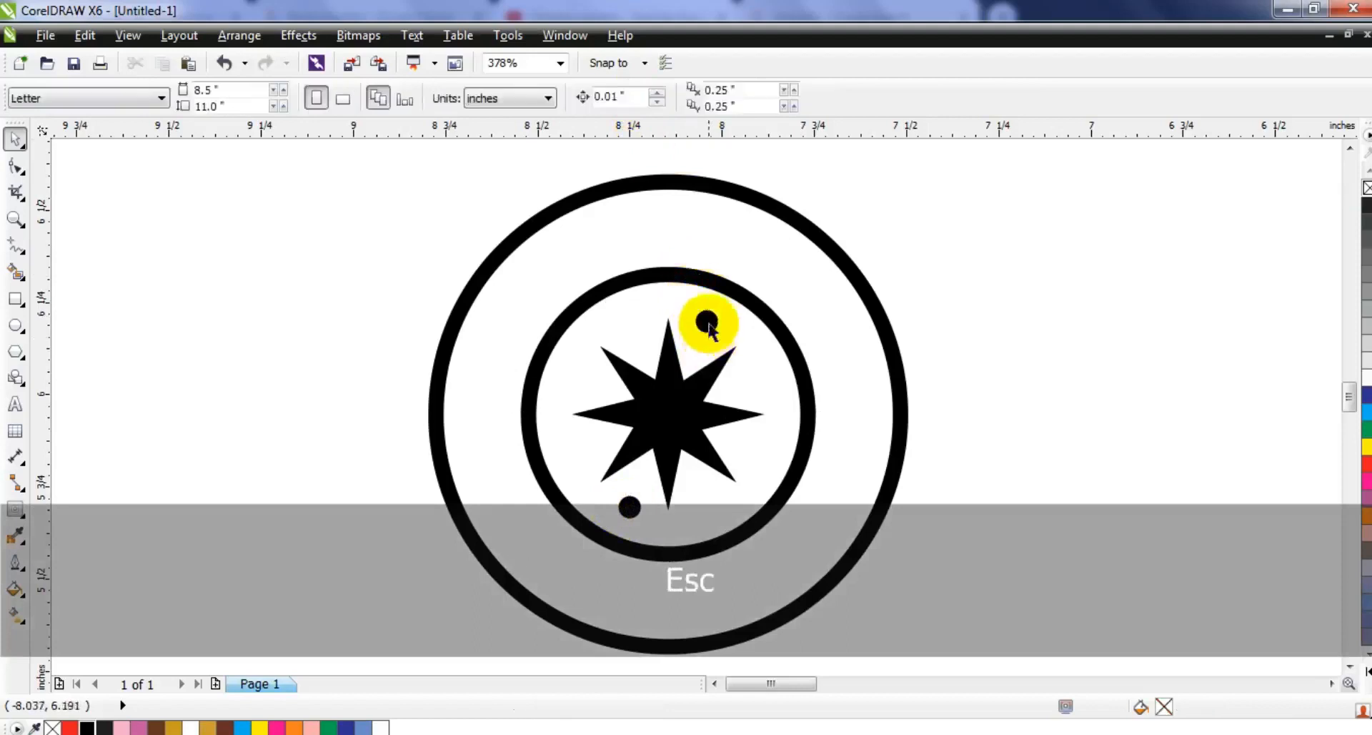
# Create a copy of the dot pair rotated 45° clockwise and repeat it twice to form a ring of eight dots.
pyautogui.click(706, 321)
pyautogui.click(707, 320)
pyautogui.moveTo(726, 302); pyautogui.dragTo(754, 382)
pyautogui.hotkey('ctrl', 'r')
pyautogui.hotkey('ctrl', 'r')
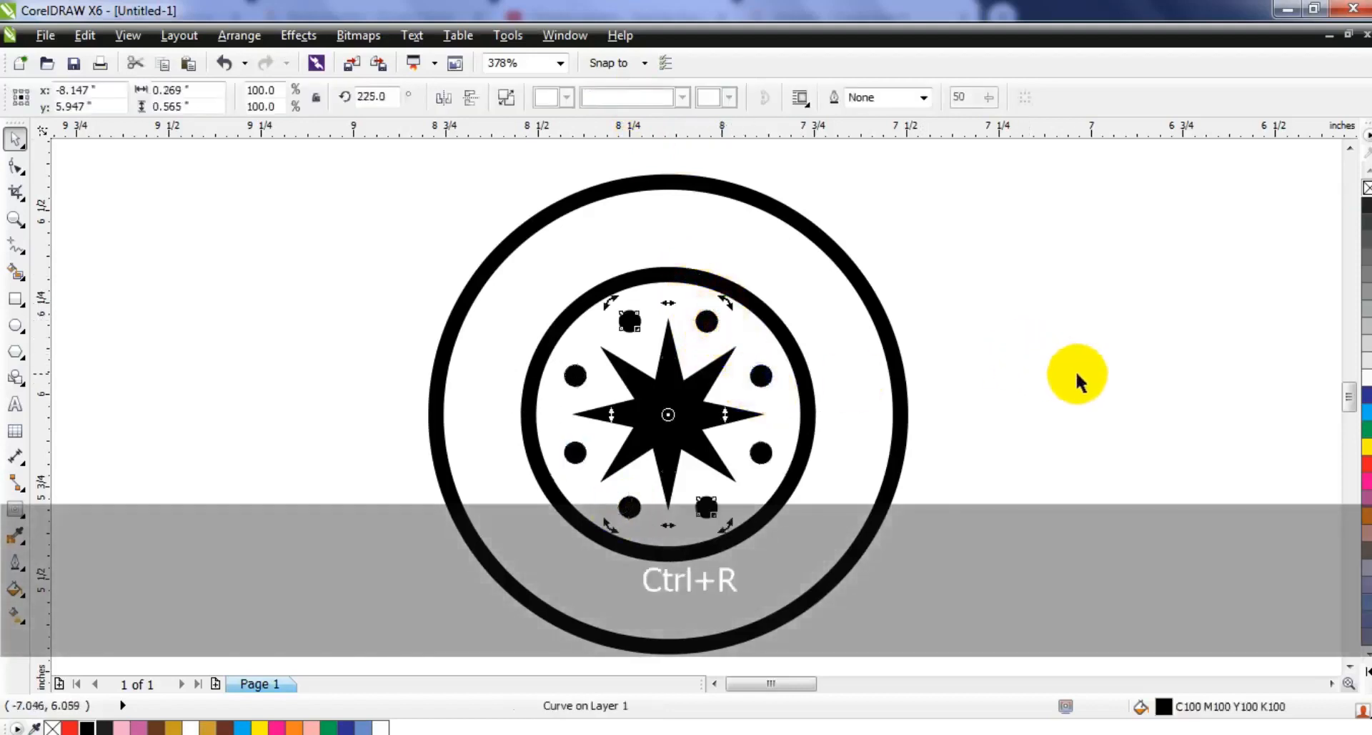
pyautogui.click(1076, 374)
# Weld the star and all eight dots into one object and centre it within the inner circle.
pyautogui.moveTo(1005, 276); pyautogui.dragTo(515, 526)
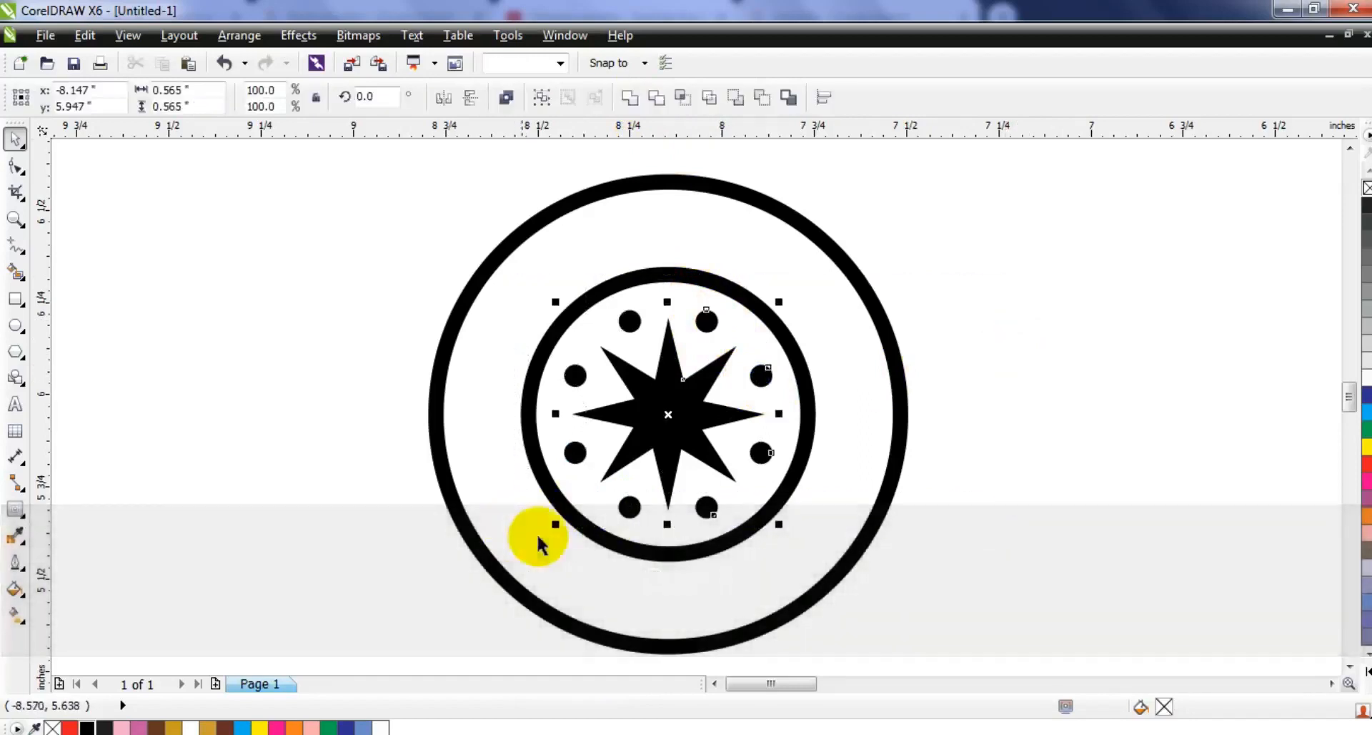
pyautogui.click(631, 100)
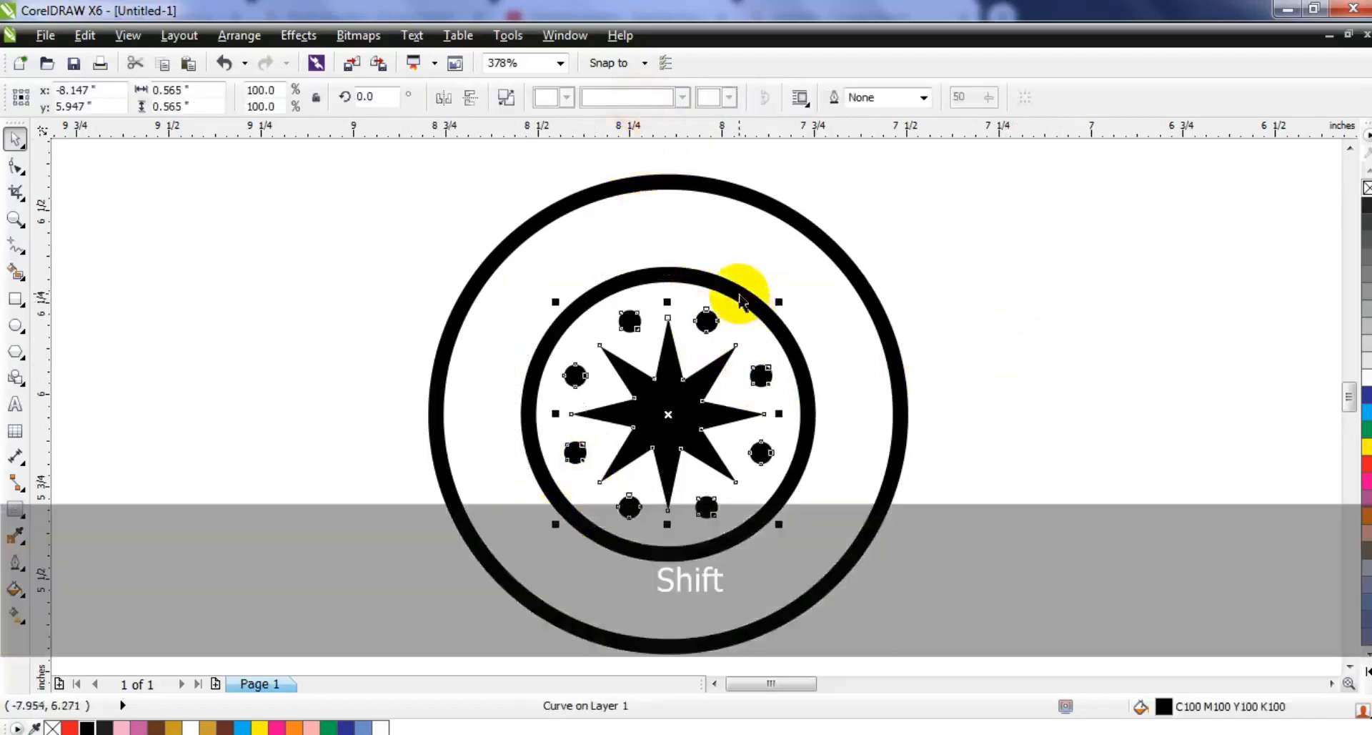
pyautogui.keyDown('shift'); pyautogui.click(741, 291); pyautogui.keyUp('shift')
pyautogui.press('c')
pyautogui.press('e')
pyautogui.press('Escape')
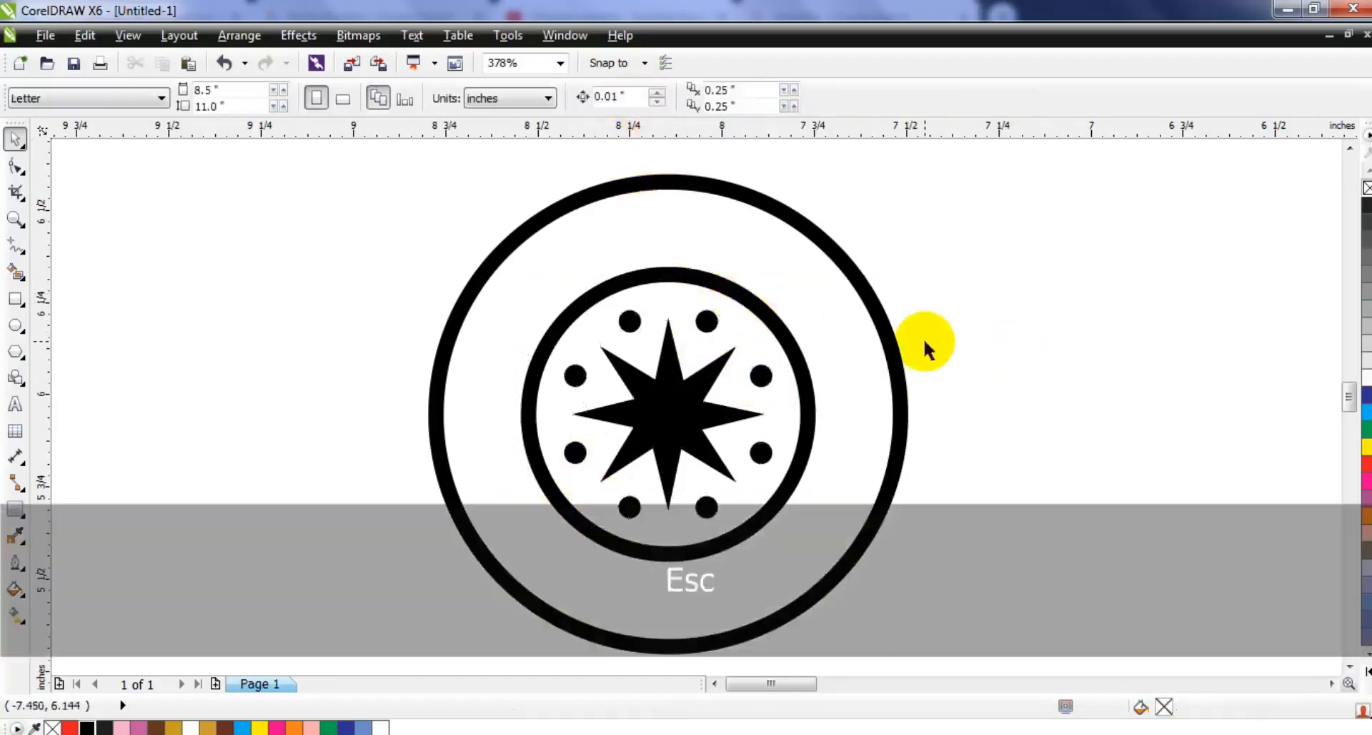
pyautogui.press('F3')
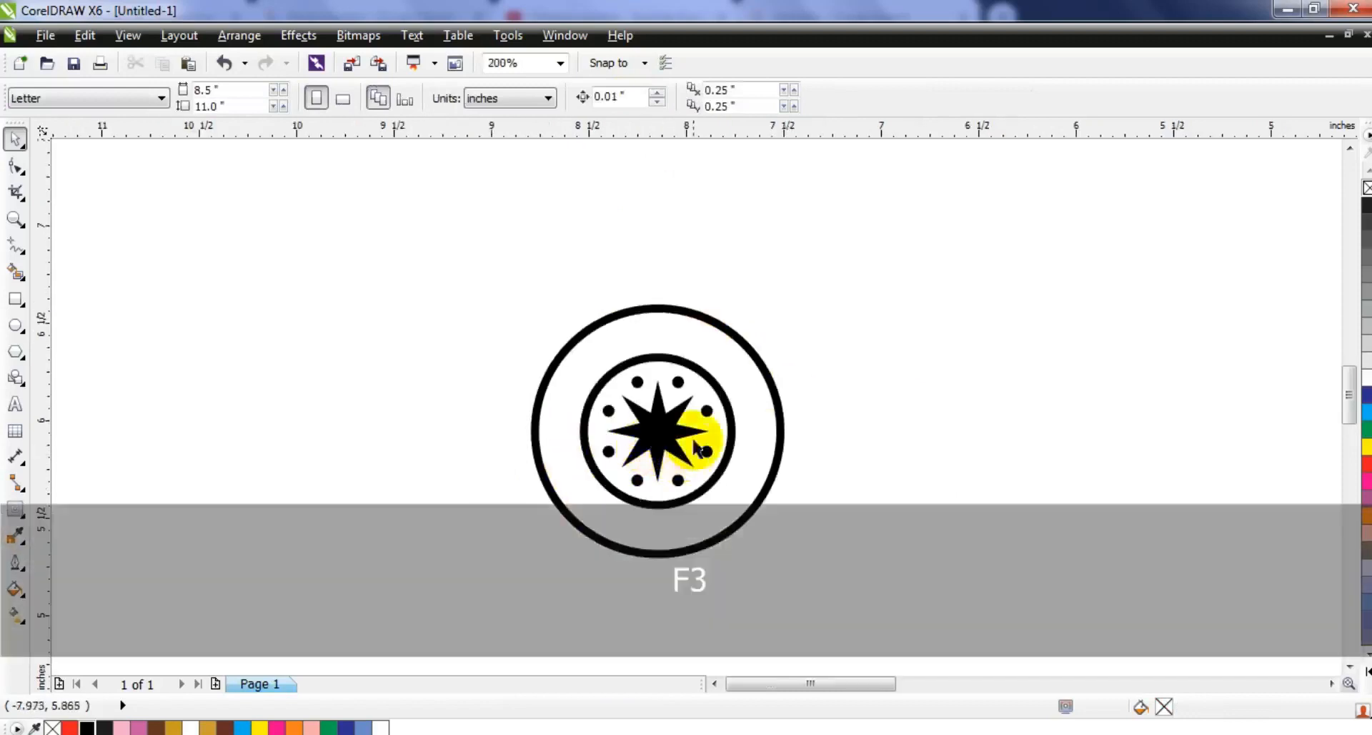
# Draw a vertical line about 0.7" up from the outer circle's top edge, with a second line slanting back down to the circle.
pyautogui.click(16, 218)
pyautogui.moveTo(502, 165); pyautogui.dragTo(854, 381)
pyautogui.click(15, 250)
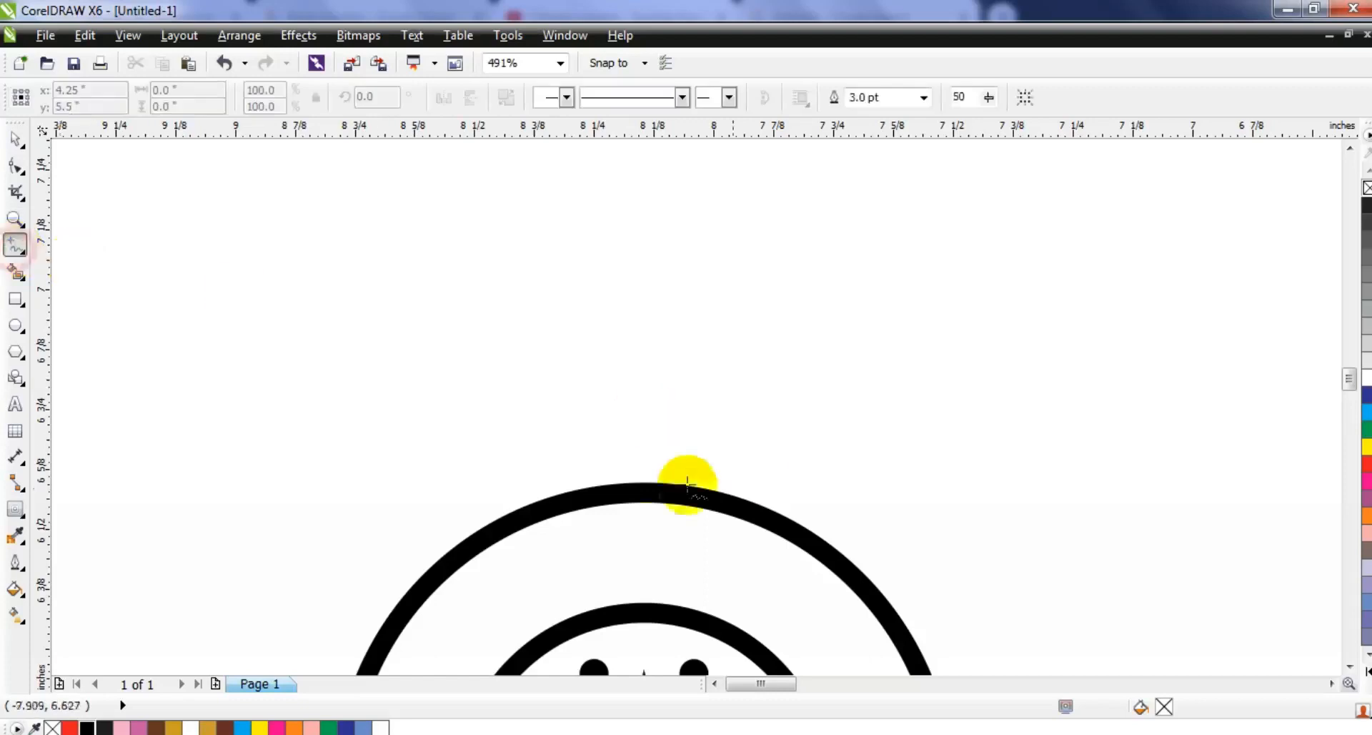
pyautogui.click(637, 494)
pyautogui.press('ctrl')
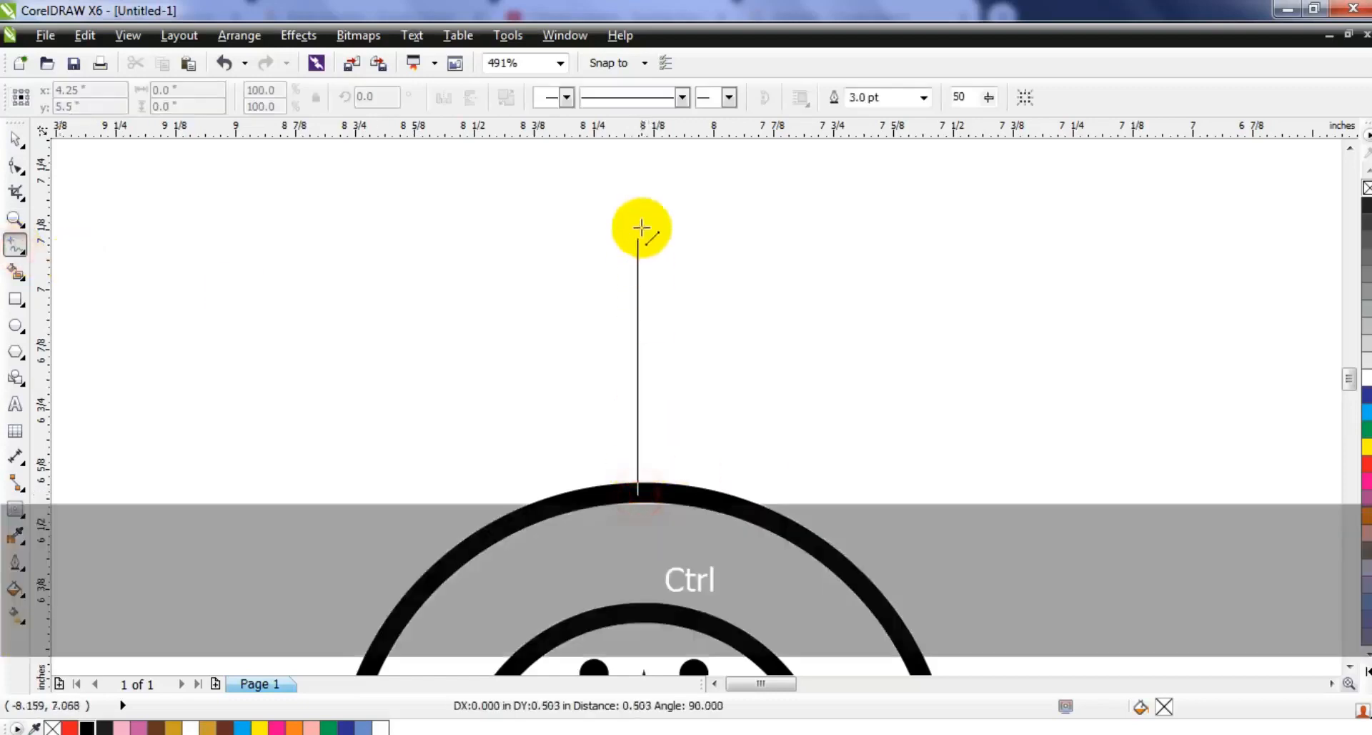
pyautogui.click(636, 160)
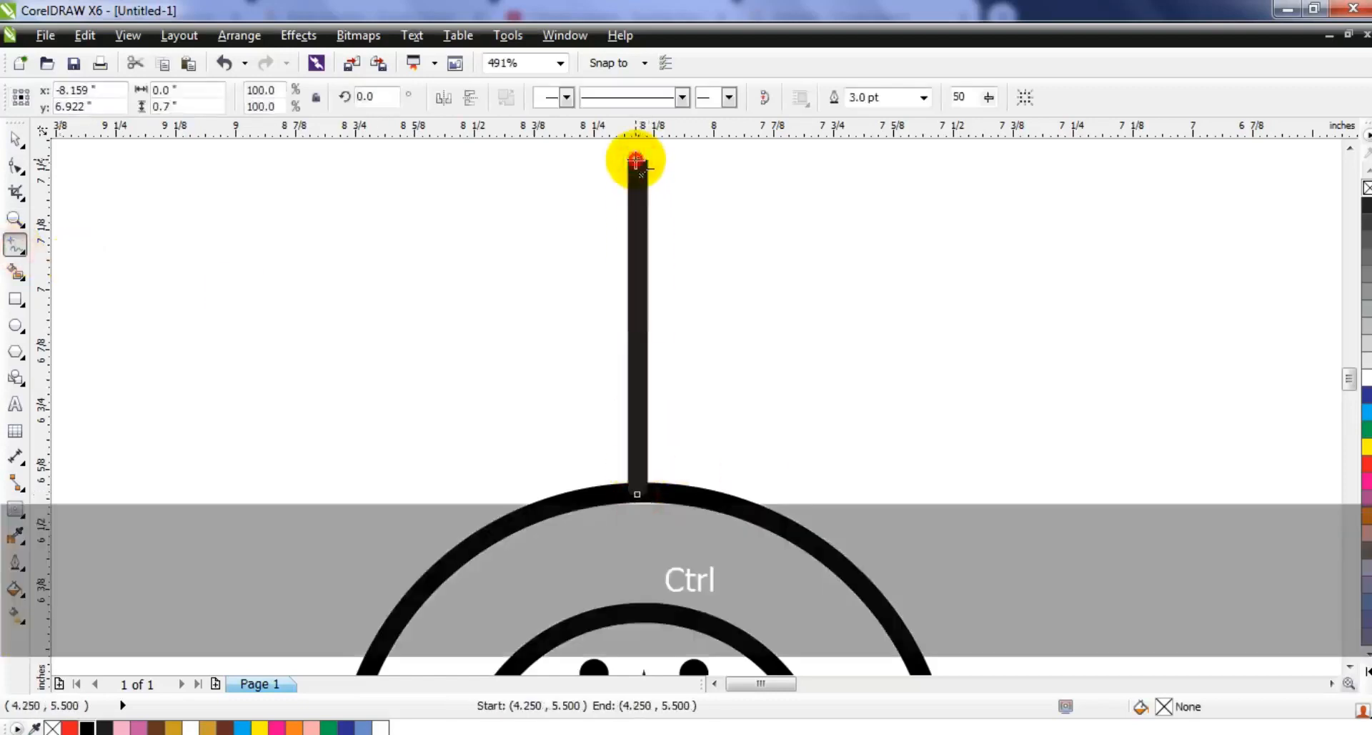
pyautogui.click(636, 161)
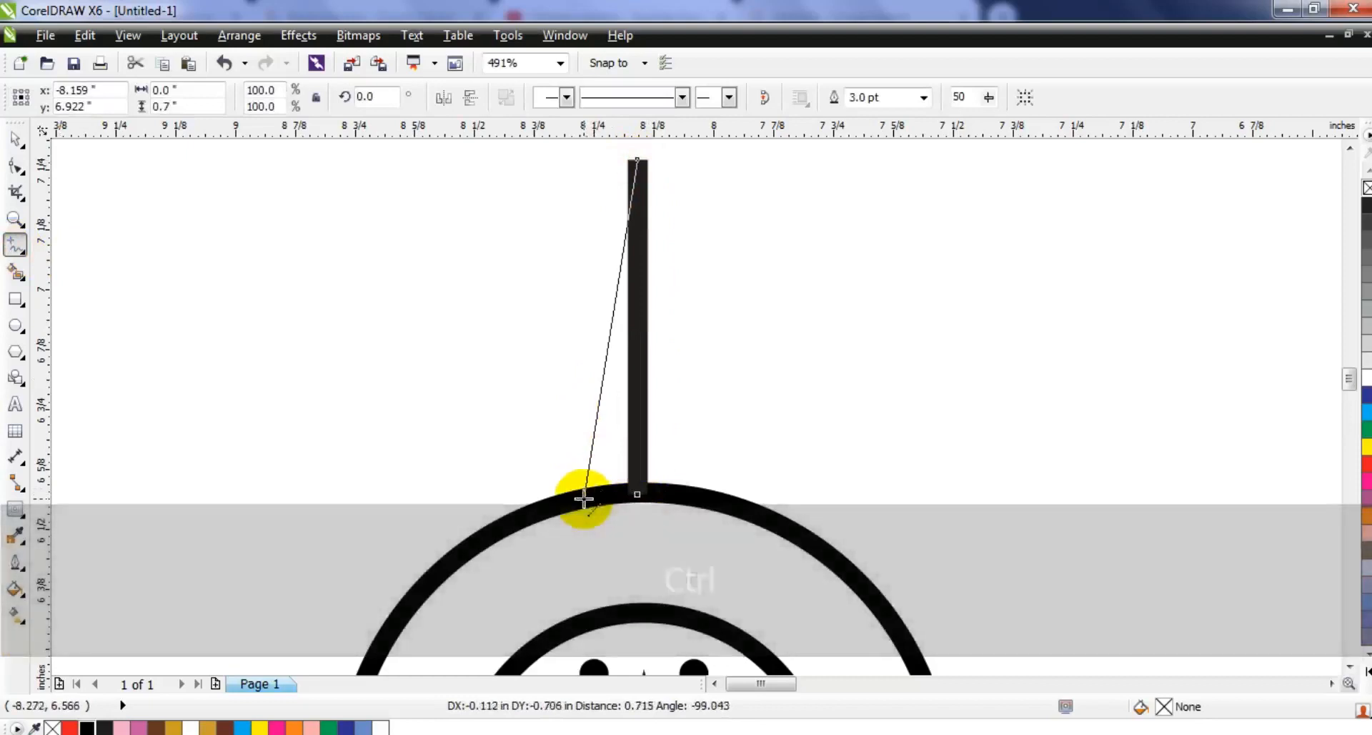
pyautogui.click(584, 498)
# Convert the angled lines to curves and bend the slanted one outward into the rounded side of a half petal.
pyautogui.click(15, 165)
pyautogui.moveTo(605, 266); pyautogui.dragTo(712, 513)
pyautogui.click(285, 98)
pyautogui.click(567, 482)
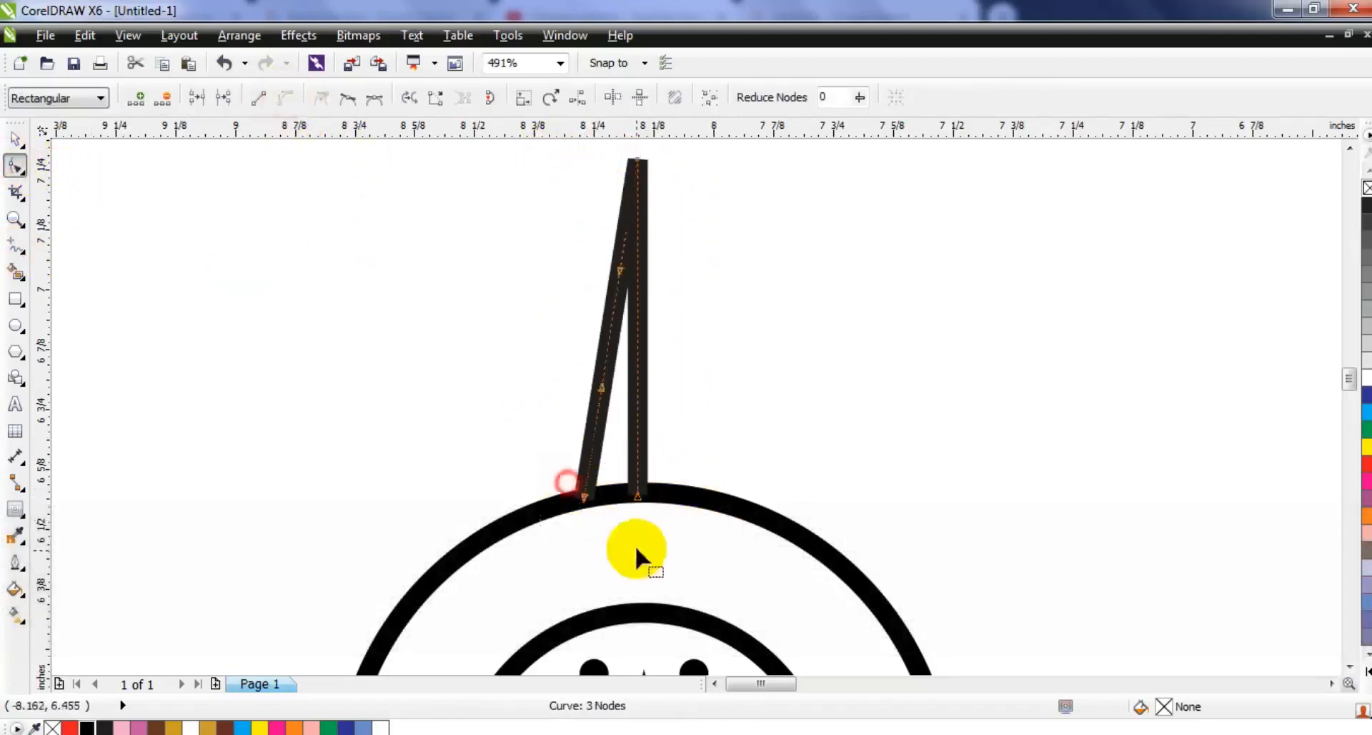
pyautogui.moveTo(603, 390); pyautogui.dragTo(572, 386)
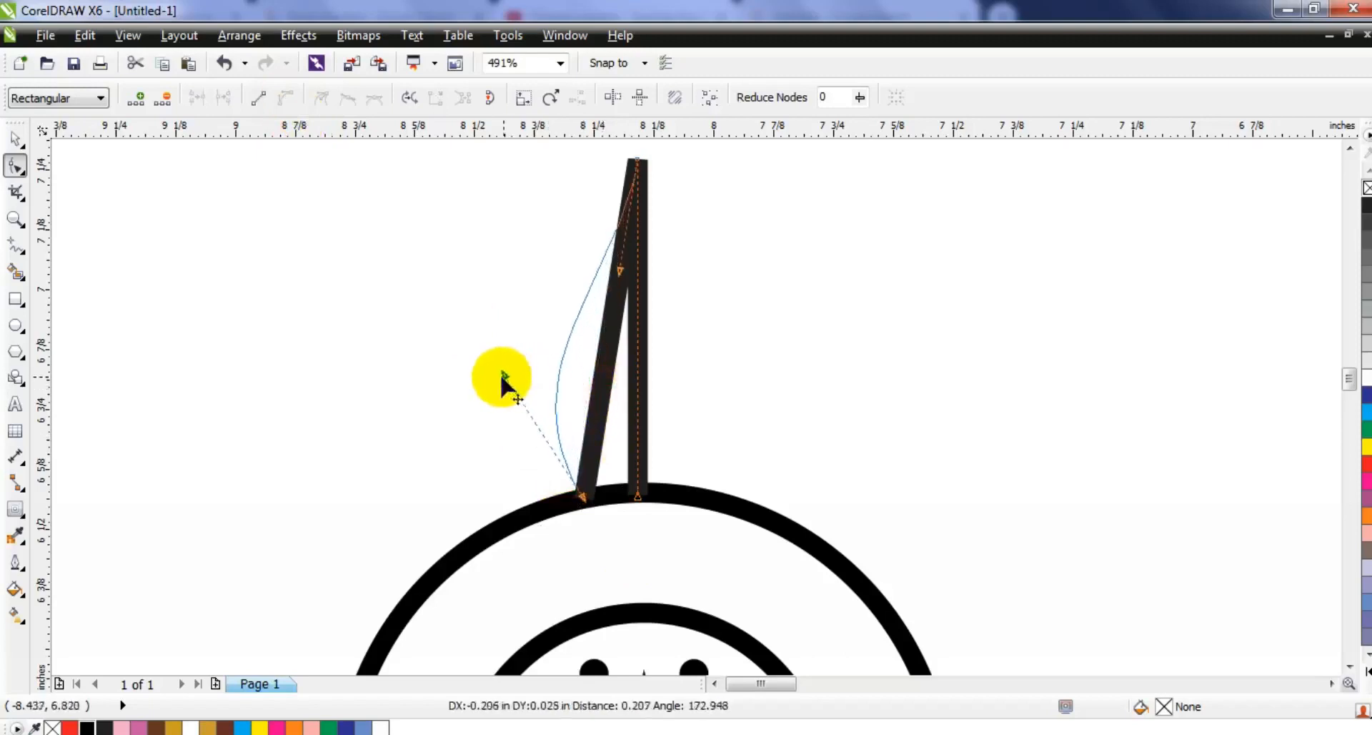
pyautogui.moveTo(473, 388); pyautogui.dragTo(465, 393)
pyautogui.click(579, 491)
pyautogui.moveTo(583, 500); pyautogui.dragTo(517, 449)
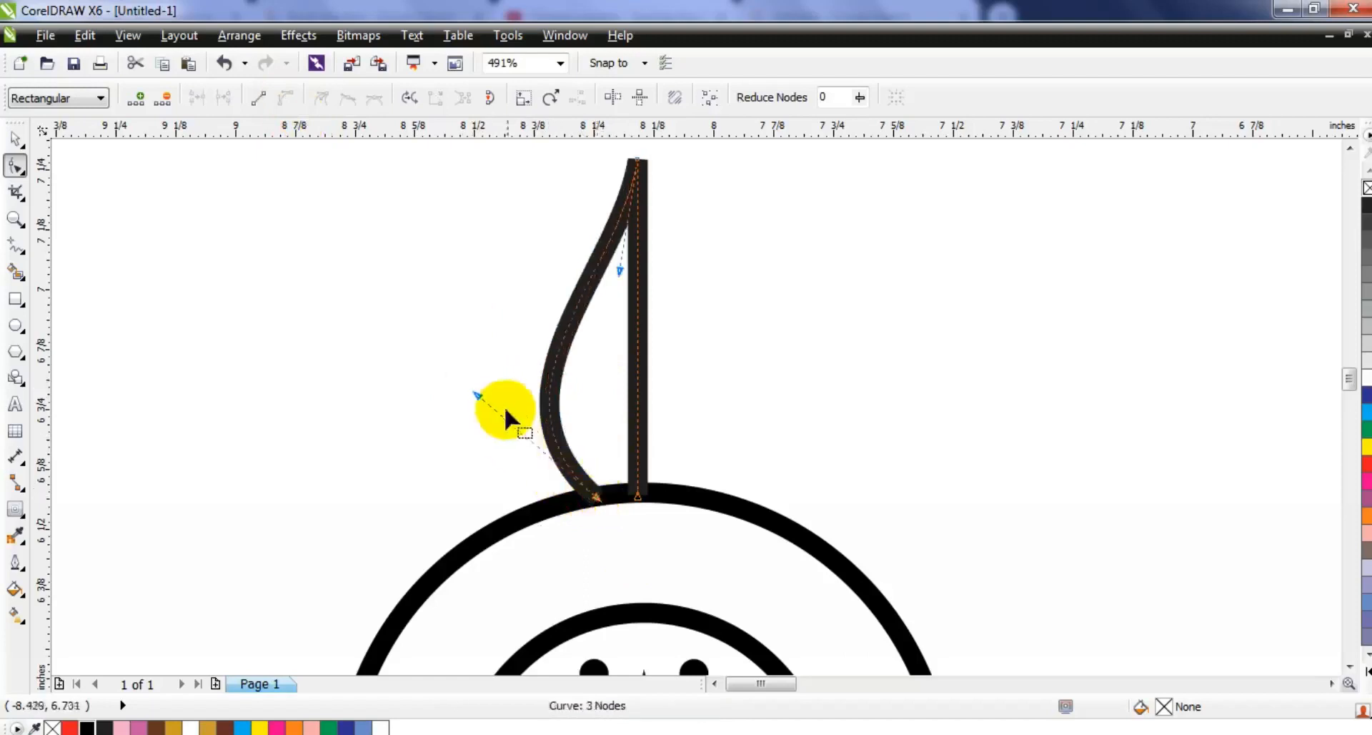
pyautogui.moveTo(477, 395); pyautogui.dragTo(450, 392)
pyautogui.moveTo(624, 277); pyautogui.dragTo(633, 289)
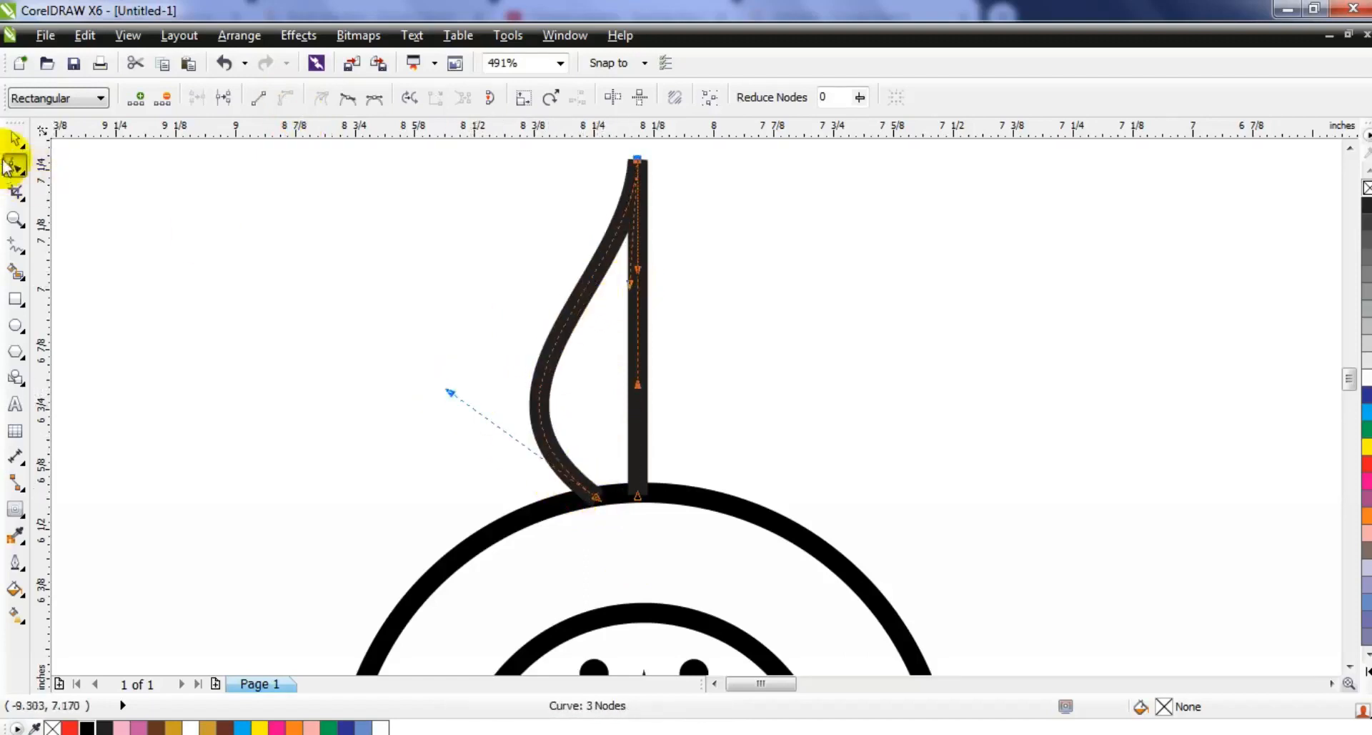
# Close the half-petal outline with a short line between its two open ends on the circle.
pyautogui.click(15, 244)
pyautogui.click(599, 498)
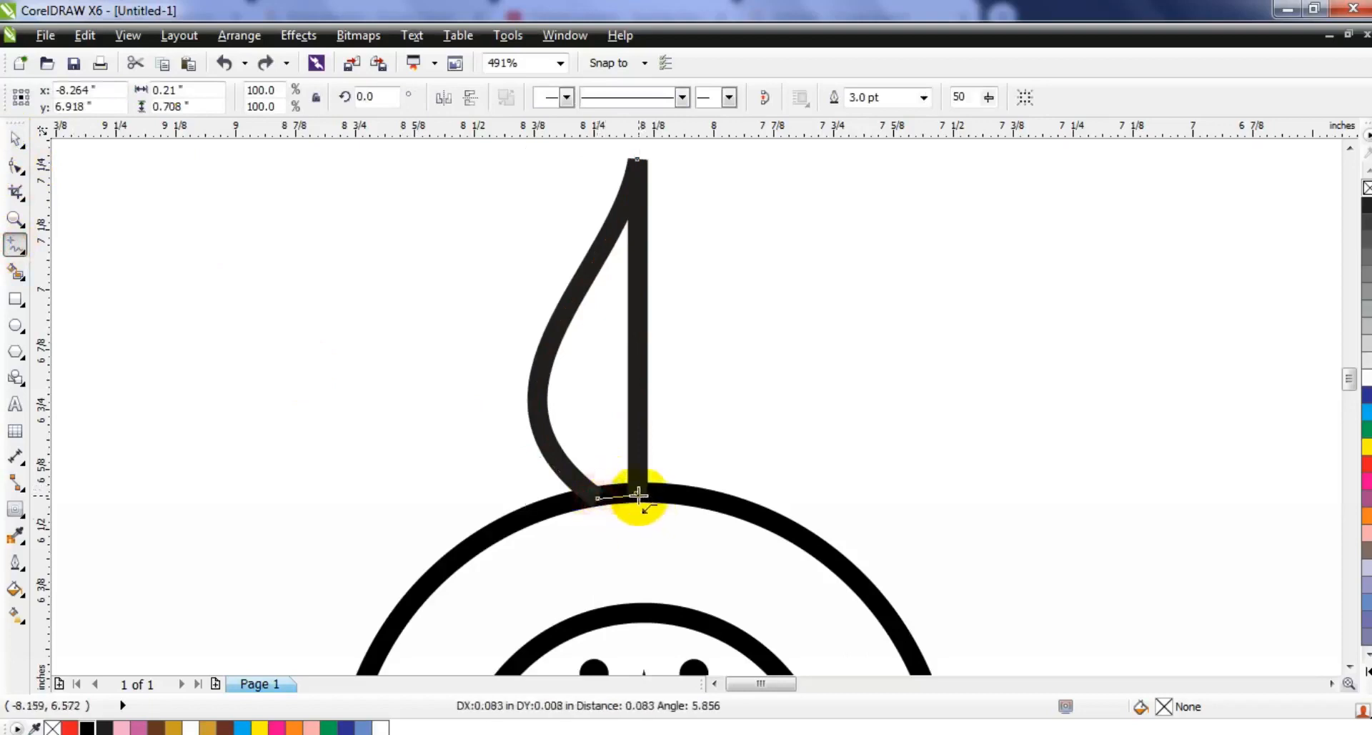
pyautogui.click(636, 494)
pyautogui.click(12, 140)
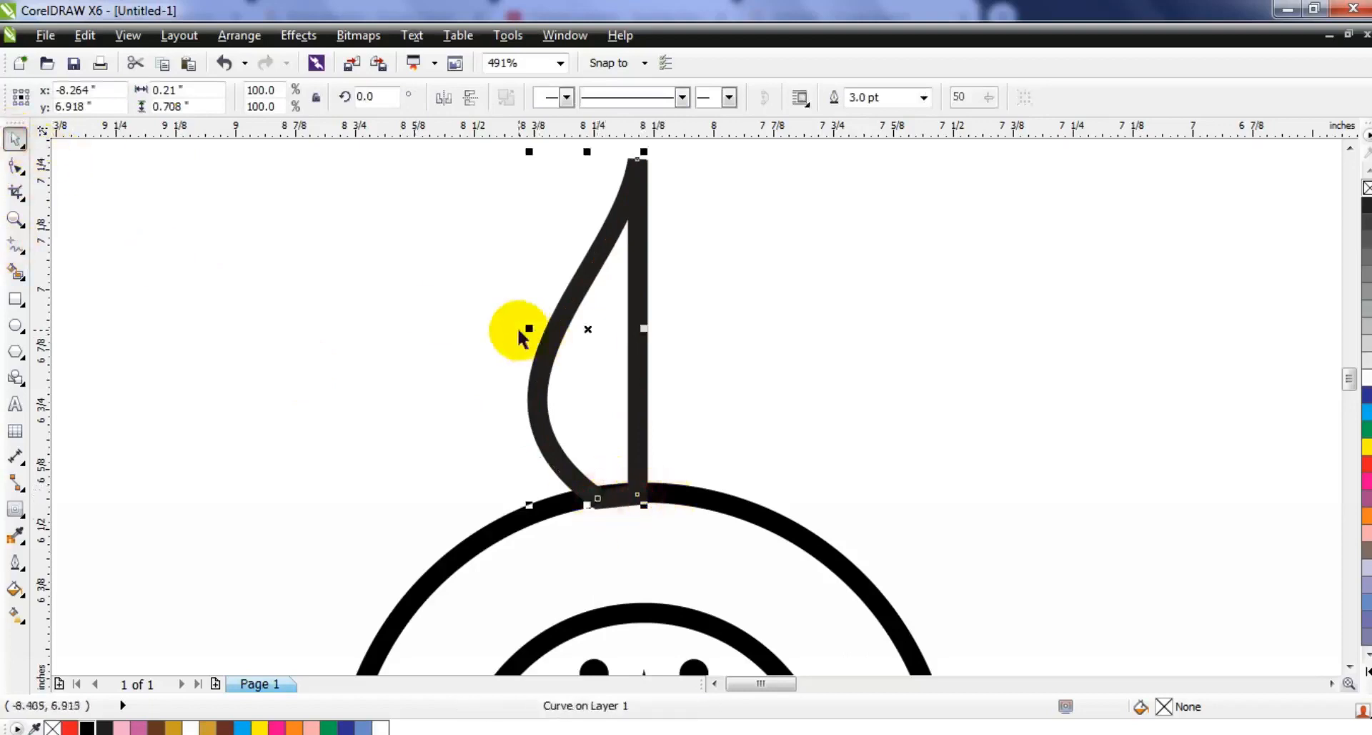
# Mirror a copy of the half petal to the right and weld both halves into one petal with a black outline.
pyautogui.moveTo(533, 325); pyautogui.dragTo(745, 328)
pyautogui.keyDown('shift'); pyautogui.click(585, 286); pyautogui.keyUp('shift')
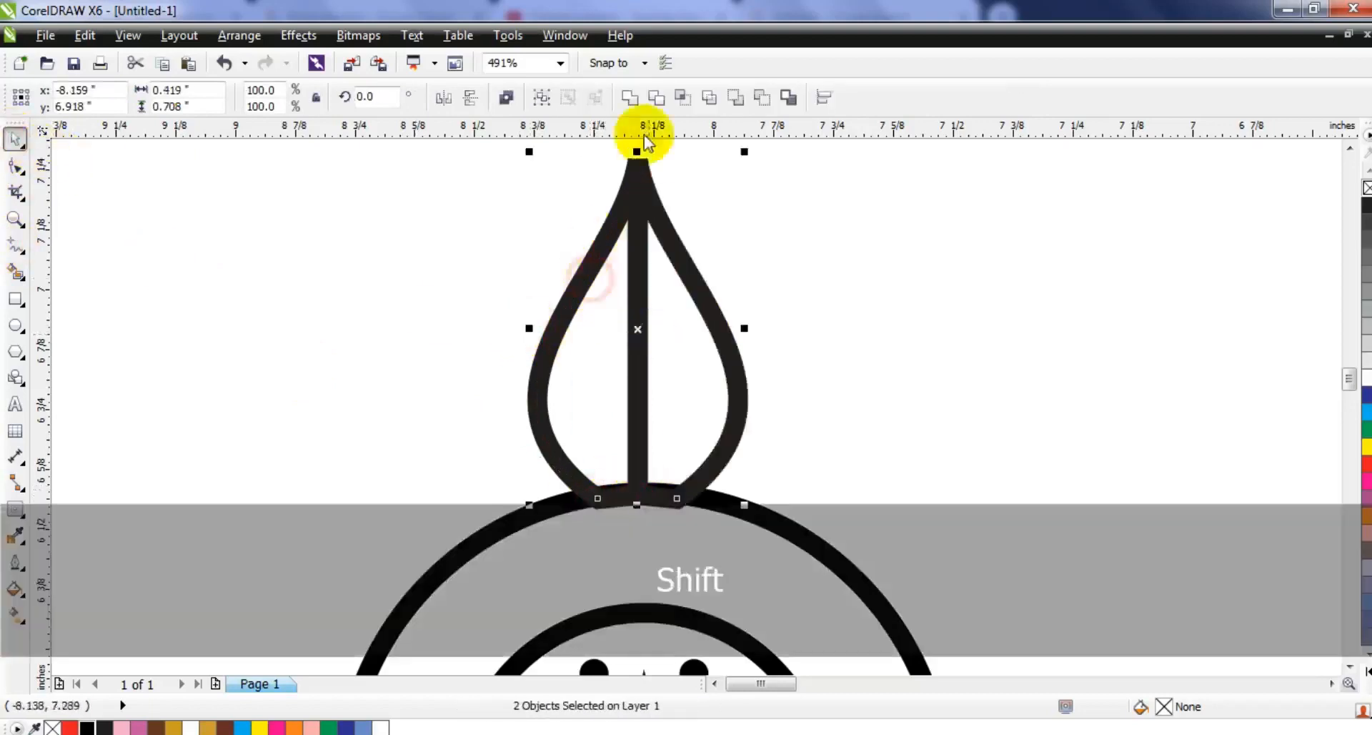
pyautogui.click(632, 102)
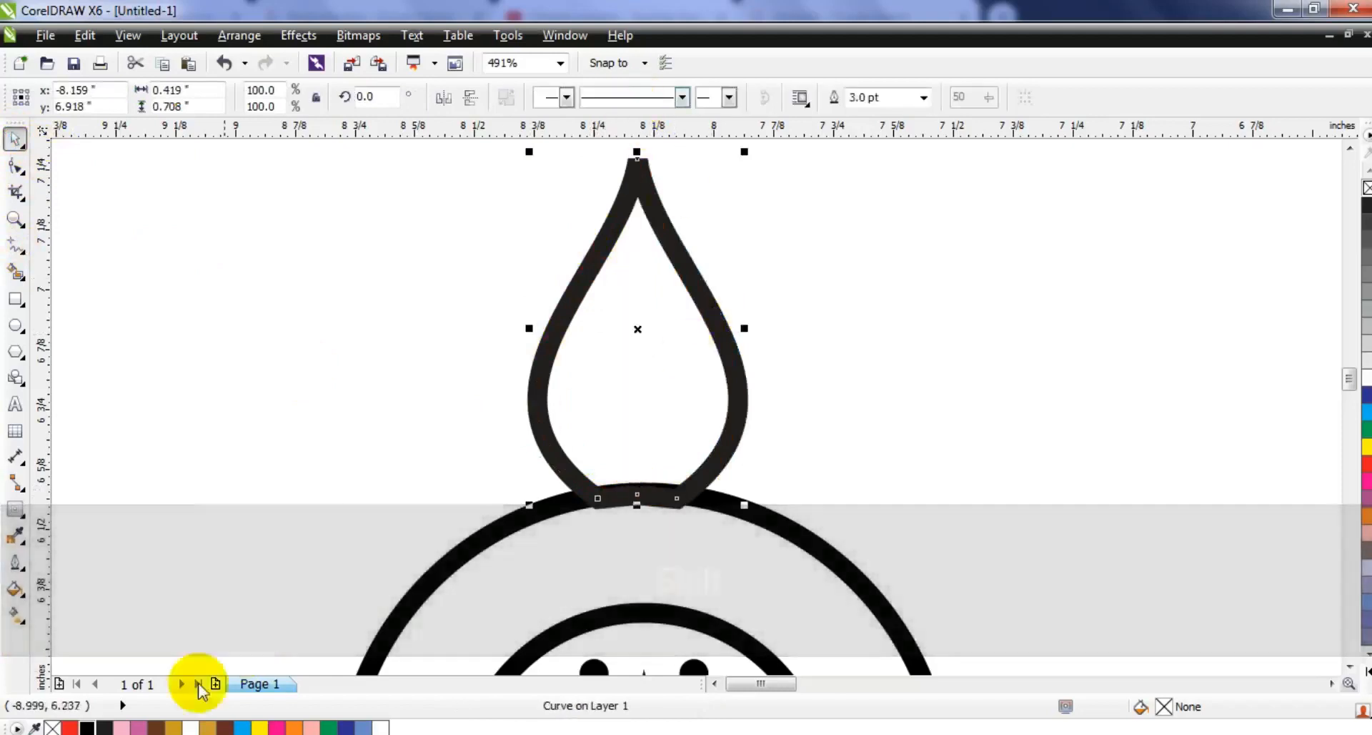
pyautogui.rightClick(87, 726)
pyautogui.scroll(-3, 749, 268)
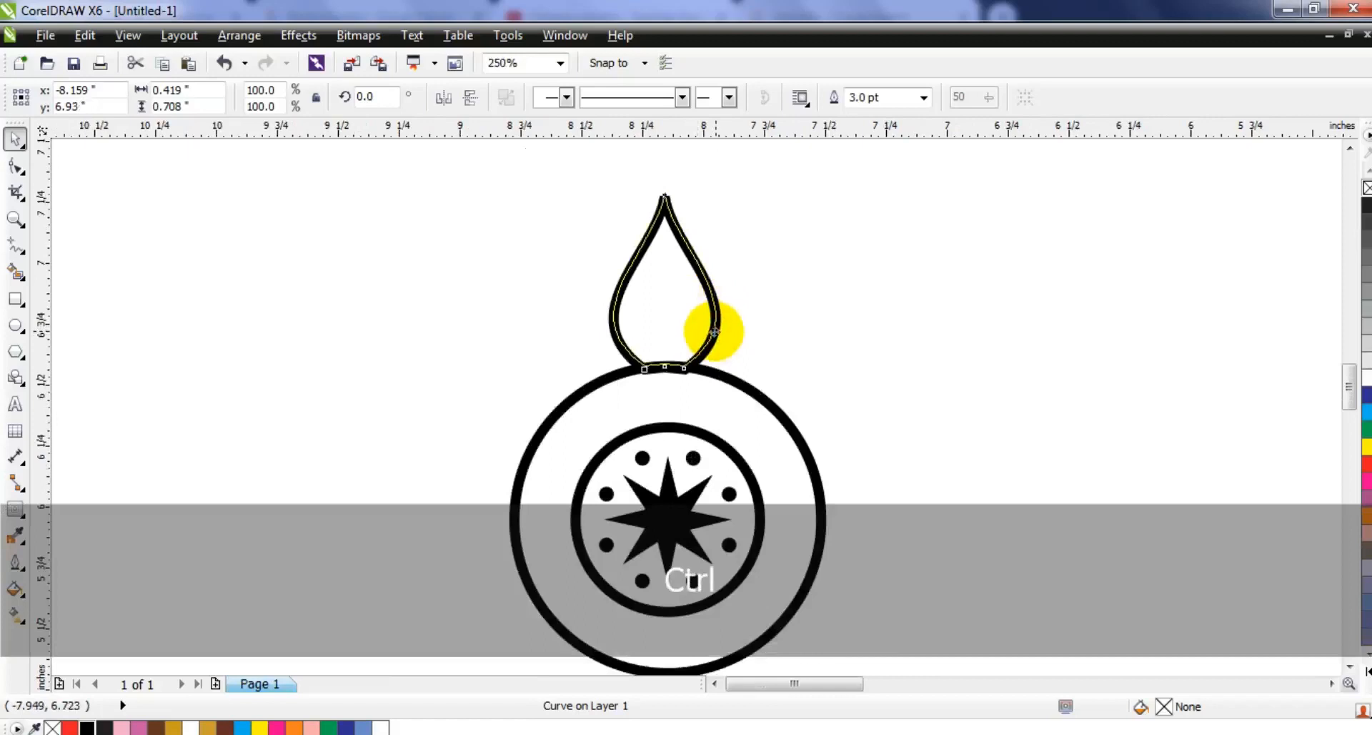
# Add a one-step inside contour to the petal with an offset of about 0.096".
pyautogui.press('F3')
pyautogui.hotkey('shift', 'F2')
pyautogui.press('Escape')
pyautogui.press('F3')
pyautogui.click(774, 367)
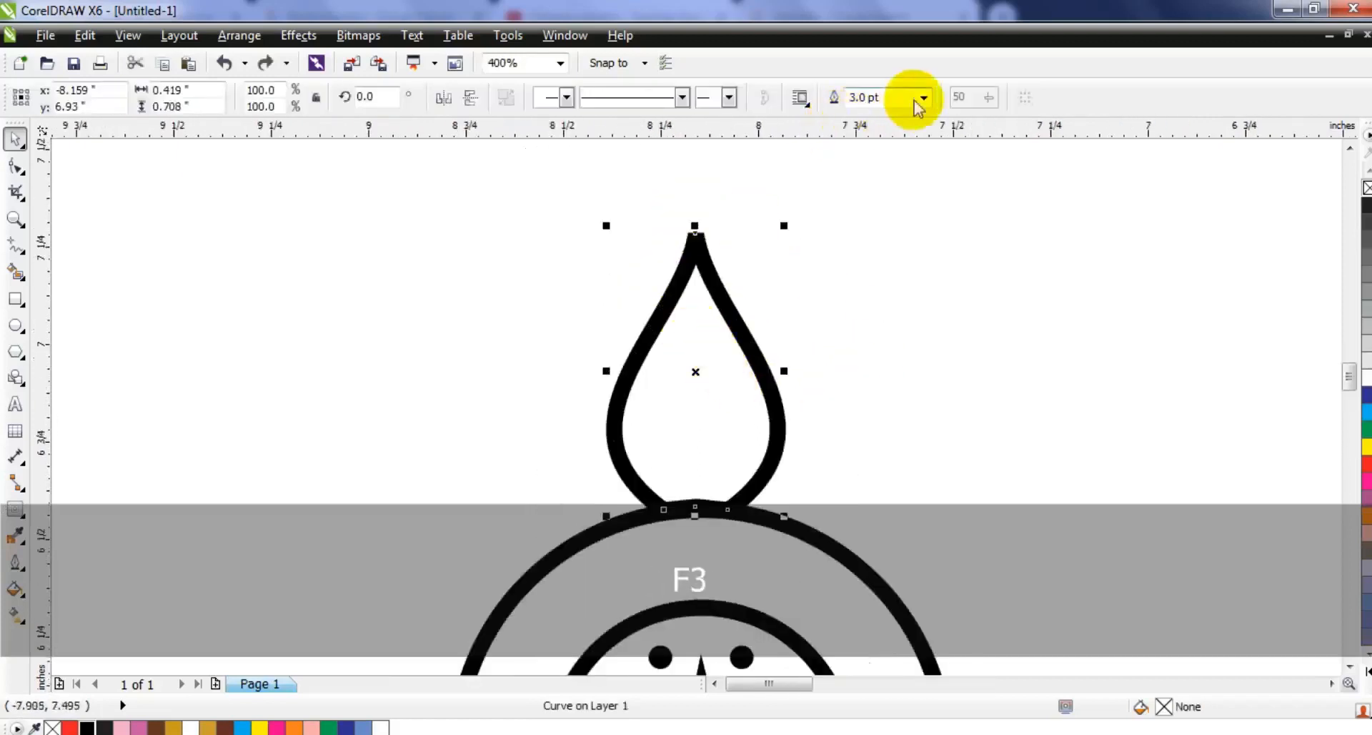
pyautogui.click(16, 509)
pyautogui.moveTo(697, 241); pyautogui.dragTo(693, 272)
# Break the contour group apart and give the inner petal a black outline.
pyautogui.click(16, 137)
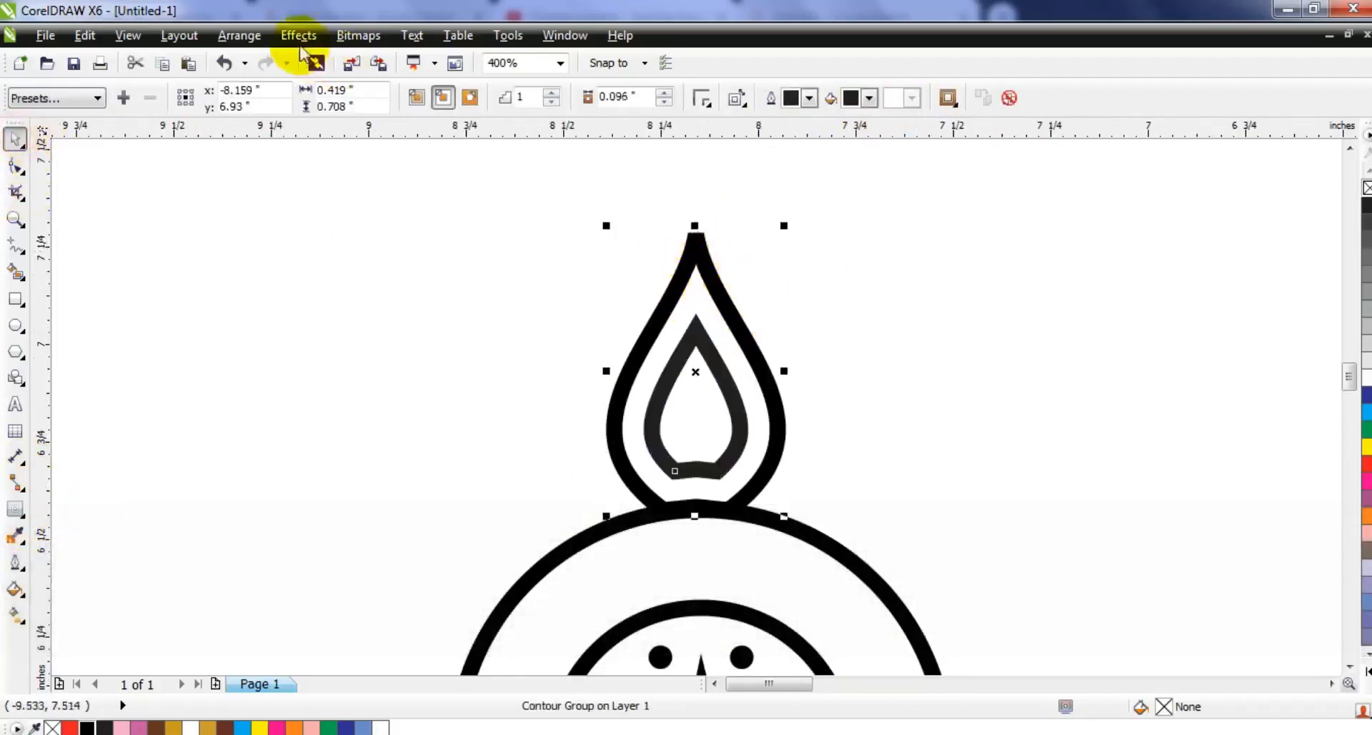
pyautogui.click(286, 38)
pyautogui.moveTo(239, 40)
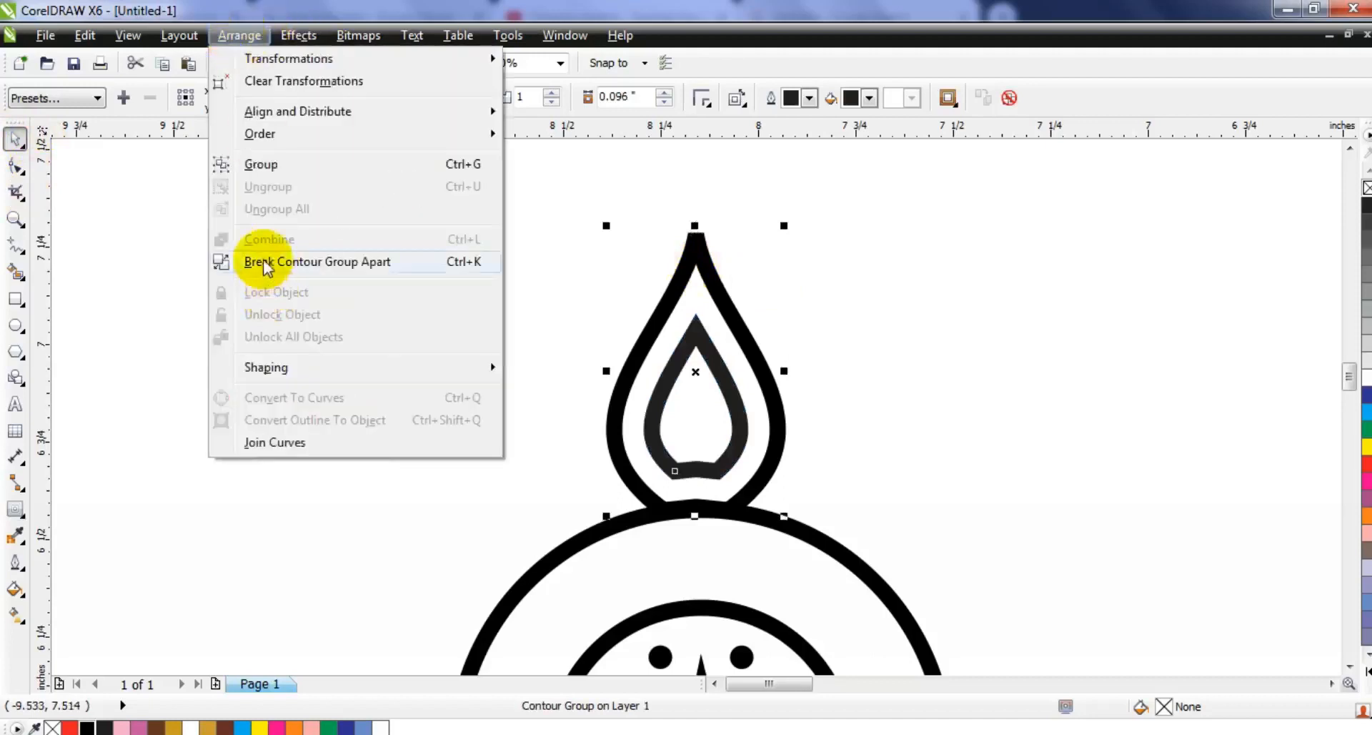
pyautogui.click(266, 263)
pyautogui.click(294, 337)
pyautogui.click(703, 341)
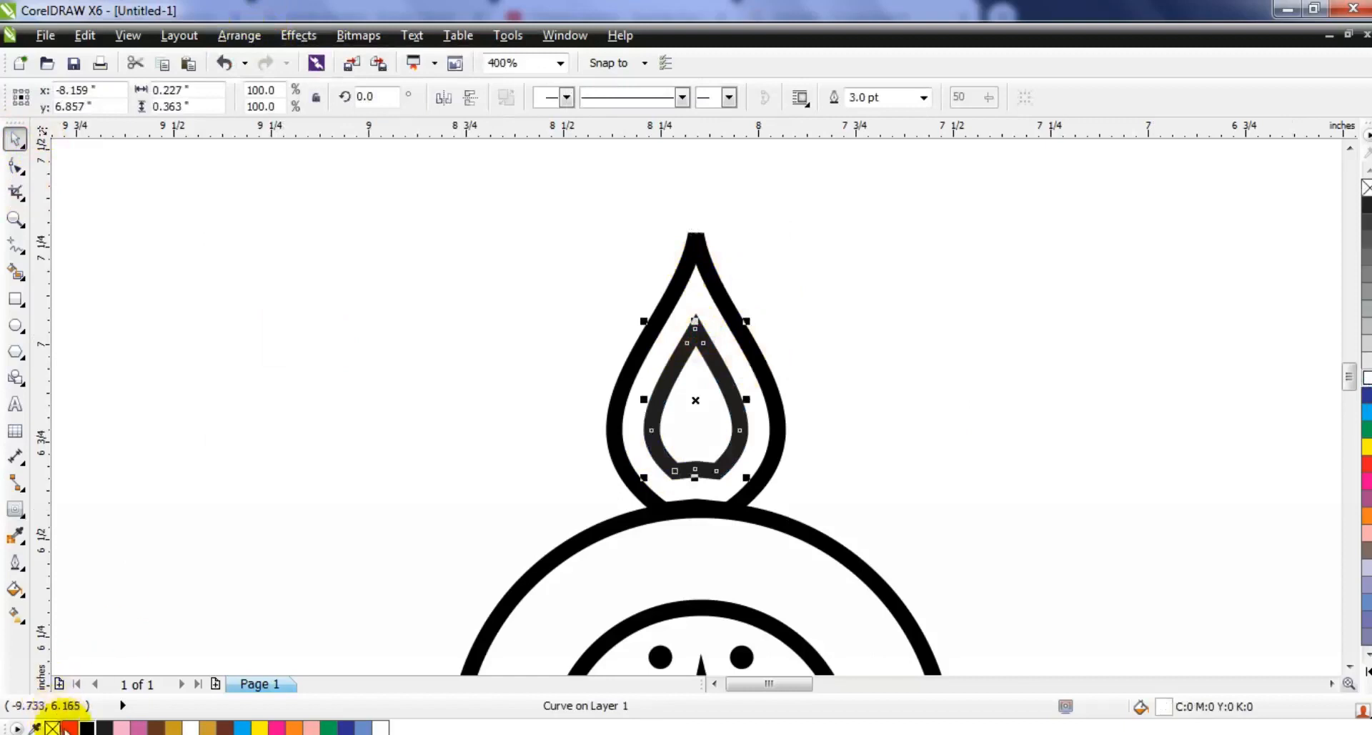
pyautogui.rightClick(86, 727)
pyautogui.click(307, 458)
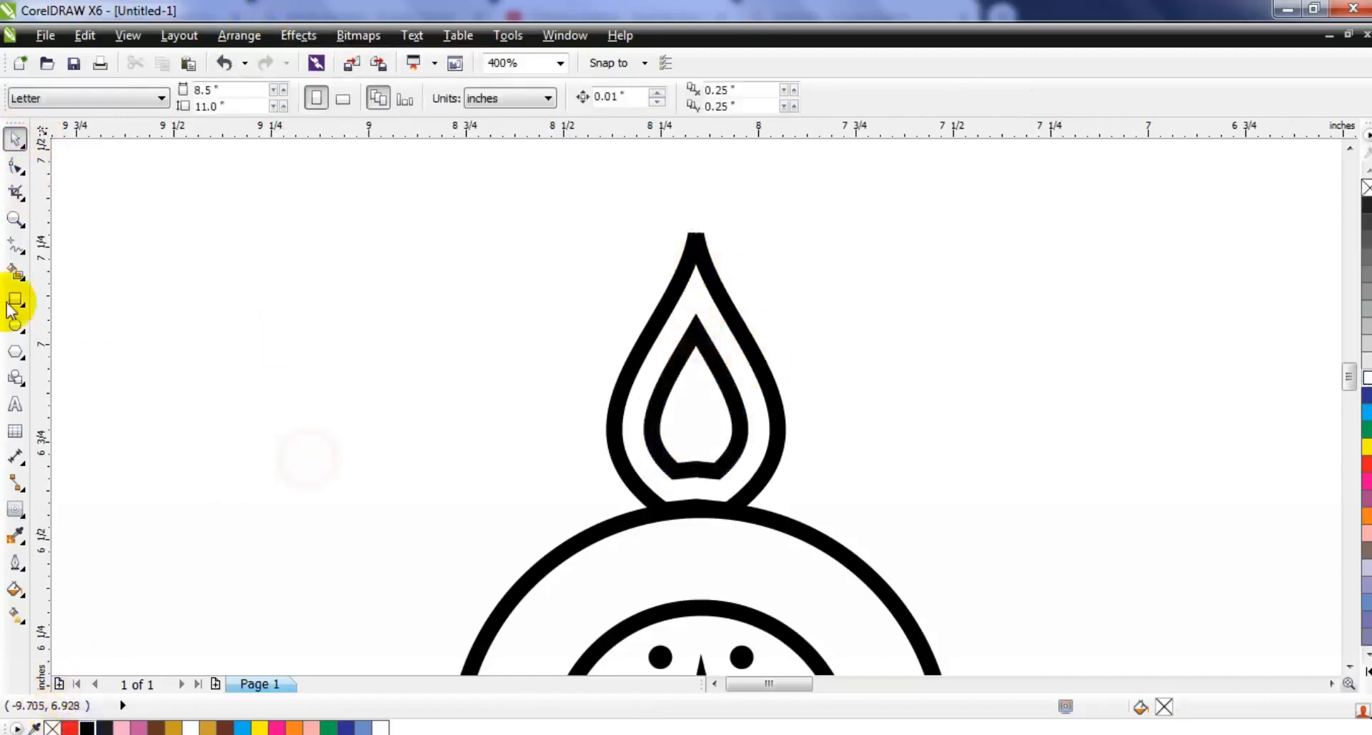
# Draw a 1.0 pt horizontal line about 0.74" long just above the petal's tip.
pyautogui.click(16, 246)
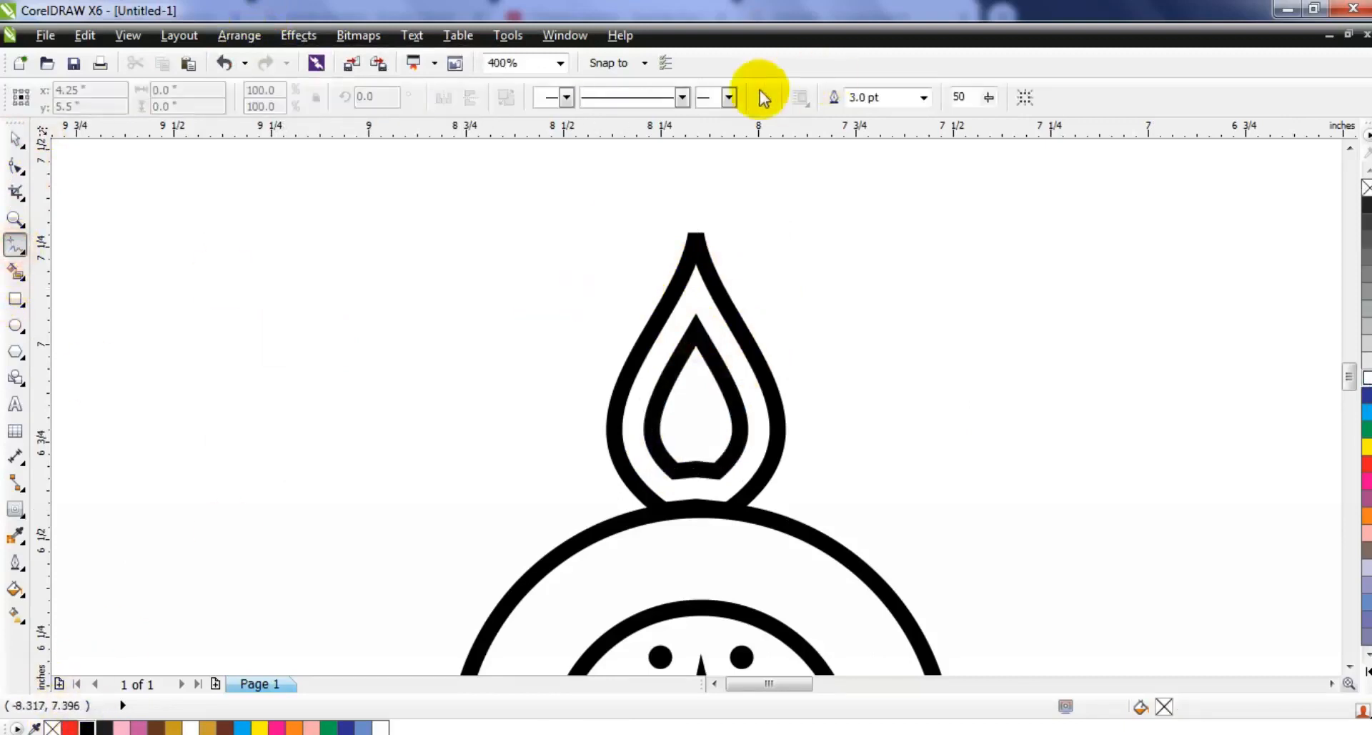
pyautogui.click(924, 97)
pyautogui.click(894, 164)
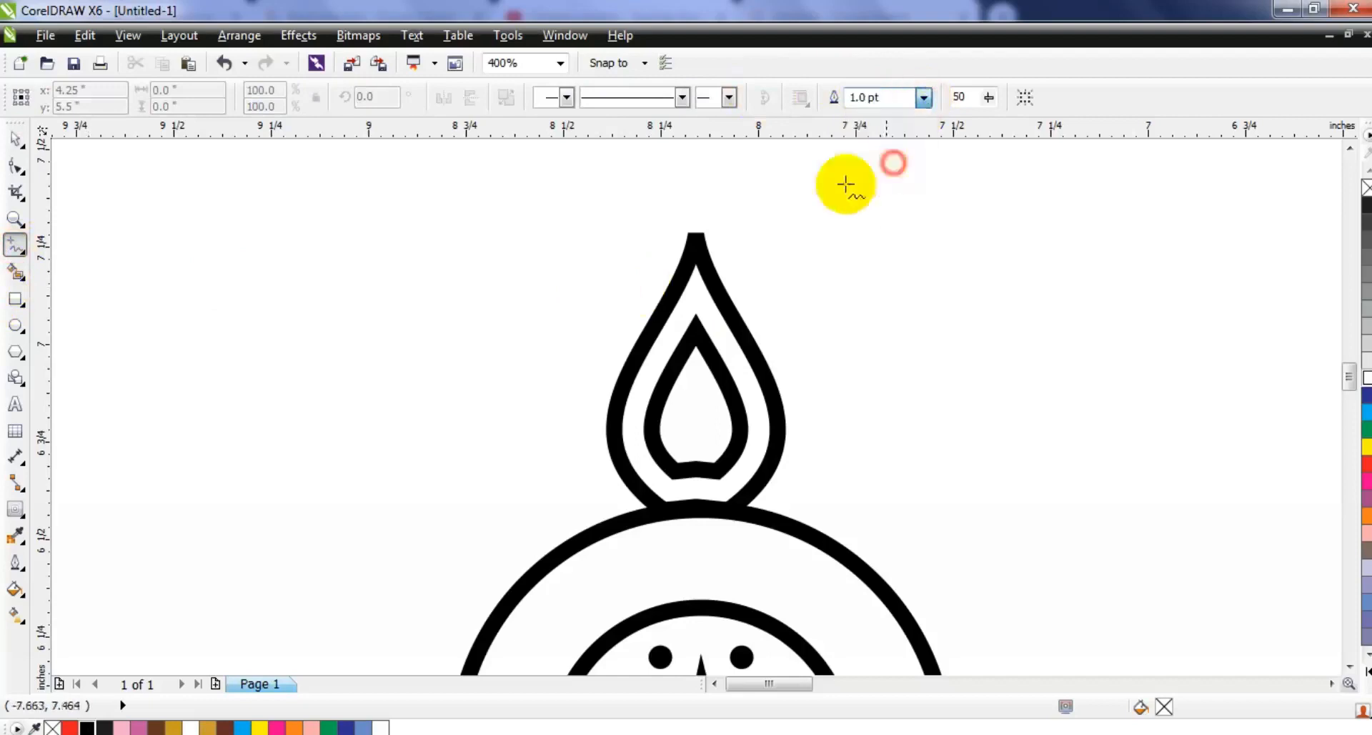
pyautogui.click(557, 222)
pyautogui.keyDown('ctrl'); pyautogui.click(847, 222); pyautogui.keyUp('ctrl')
pyautogui.click(16, 138)
# Copy the horizontal line just below itself and repeat the duplication to build evenly spaced stripes down over the petal.
pyautogui.moveTo(560, 222); pyautogui.dragTo(566, 232)
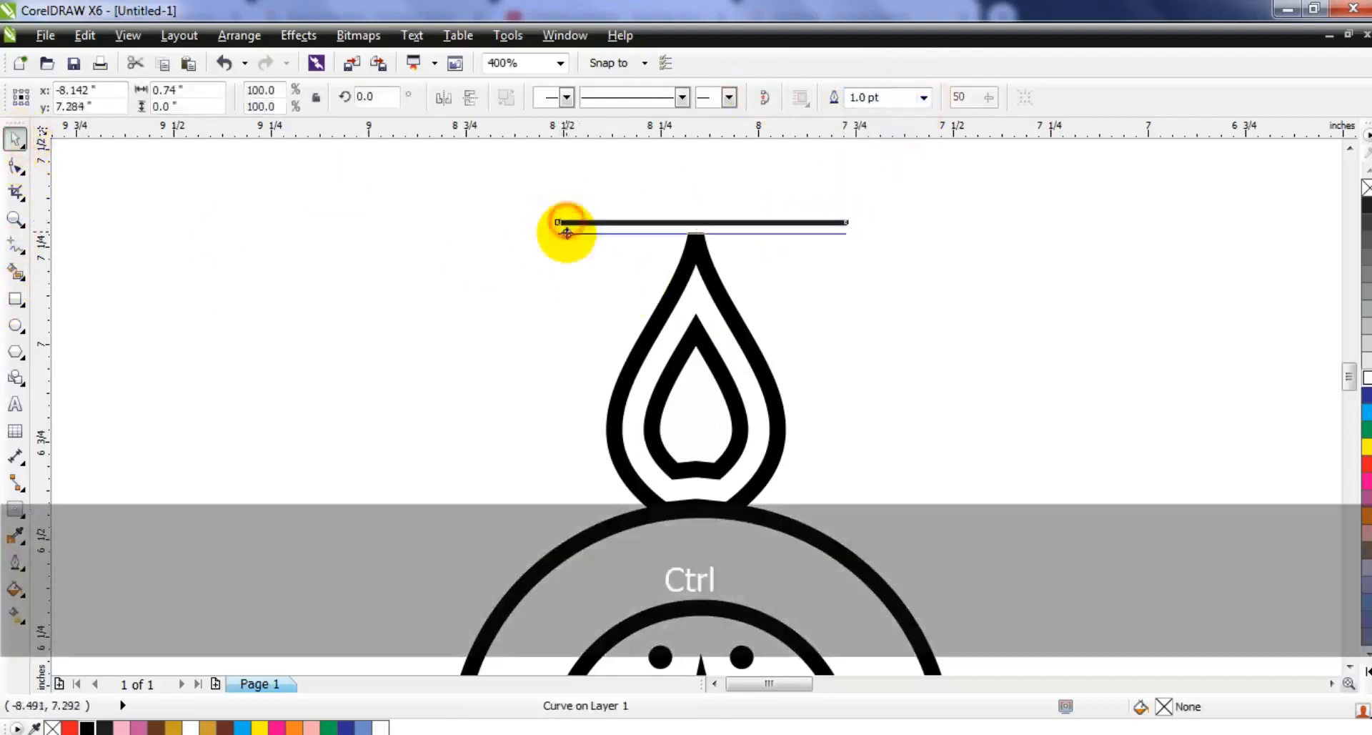
pyautogui.rightClick(566, 234)
pyautogui.hotkey('ctrl', 'r')
pyautogui.hotkey('ctrl', 'r')
pyautogui.hotkey('ctrl', 'r')
pyautogui.hotkey('ctrl', 'r')
pyautogui.hotkey('ctrl', 'r')
pyautogui.hotkey('ctrl', 'r')
pyautogui.hotkey('ctrl', 'r')
pyautogui.hotkey('ctrl', 'r')
pyautogui.hotkey('ctrl', 'r')
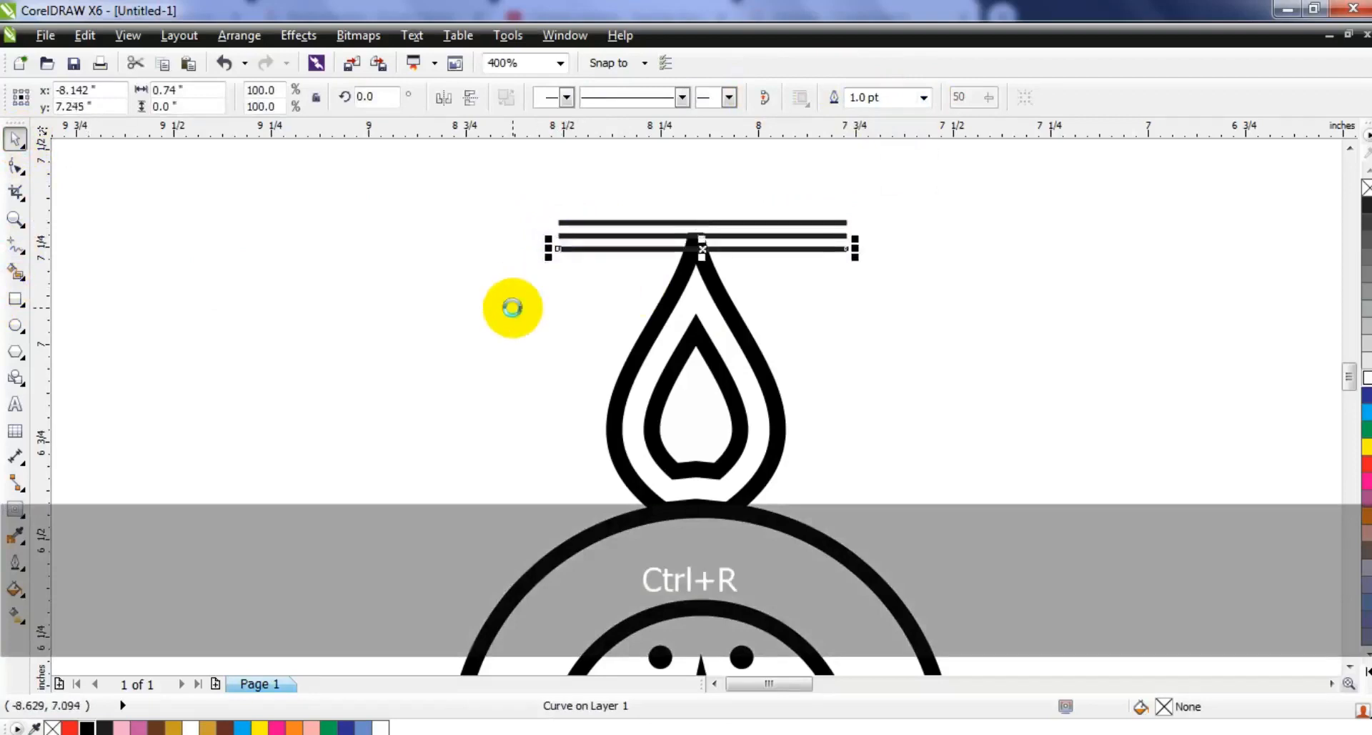
pyautogui.hotkey('ctrl', 'r')
pyautogui.hotkey('ctrl', 'r')
pyautogui.hotkey('ctrl', 'r')
pyautogui.hotkey('ctrl', 'r')
pyautogui.hotkey('ctrl', 'r')
pyautogui.hotkey('ctrl', 'r')
pyautogui.hotkey('ctrl', 'r')
pyautogui.hotkey('ctrl', 'r')
pyautogui.hotkey('ctrl', 'r')
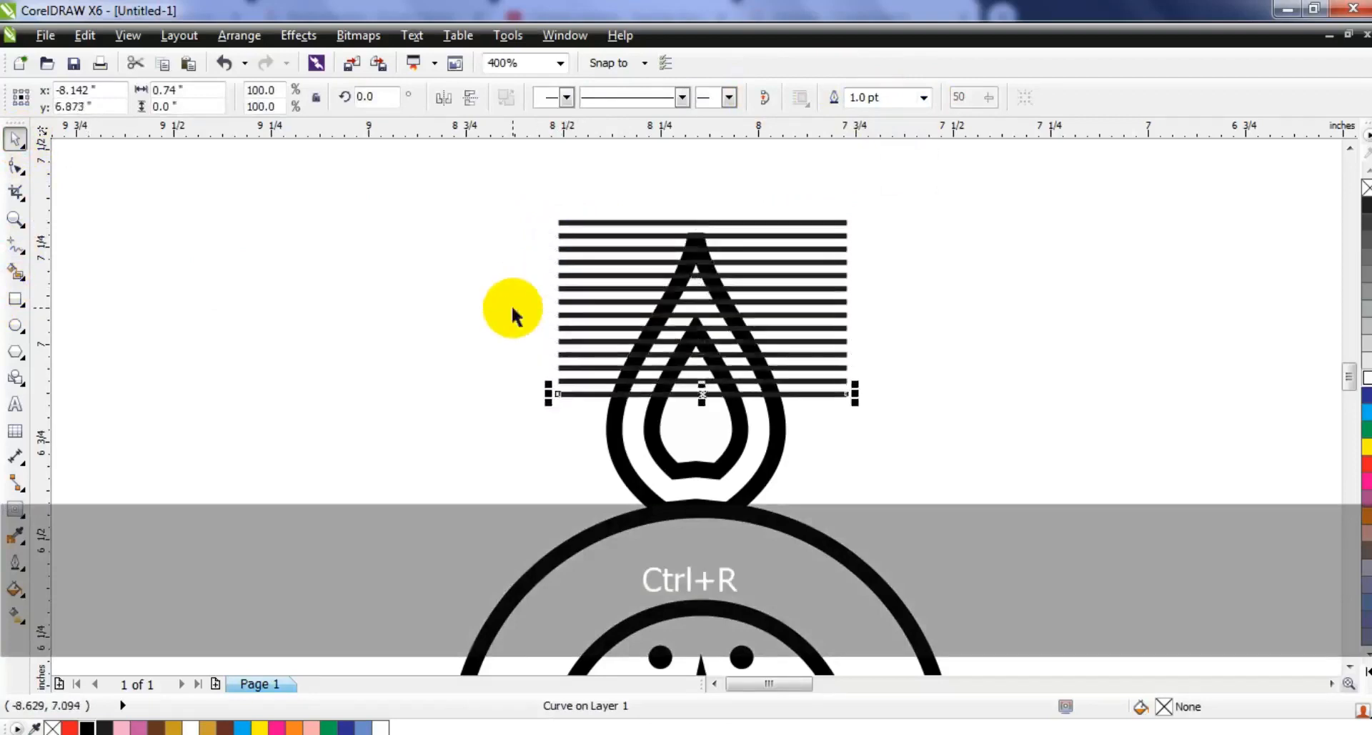
# Combine all the horizontal lines into one object and place it slightly lower, behind the petals.
pyautogui.moveTo(586, 477); pyautogui.dragTo(859, 474)
pyautogui.moveTo(889, 208); pyautogui.dragTo(822, 484)
pyautogui.click(507, 100)
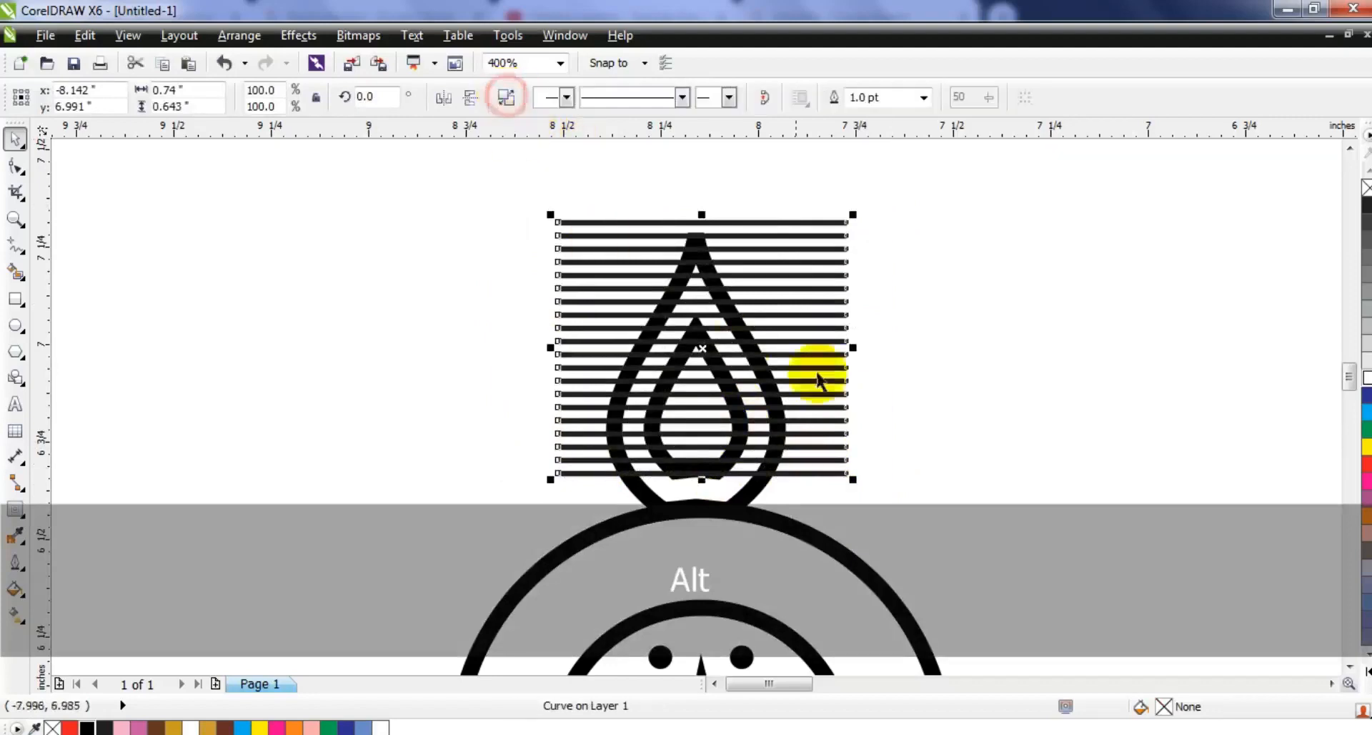
pyautogui.moveTo(839, 355); pyautogui.dragTo(833, 387)
pyautogui.hotkey('shift', 'pagedown')
# Intersect the stripes with the outer petal and delete the original full-width stripes.
pyautogui.click(752, 348)
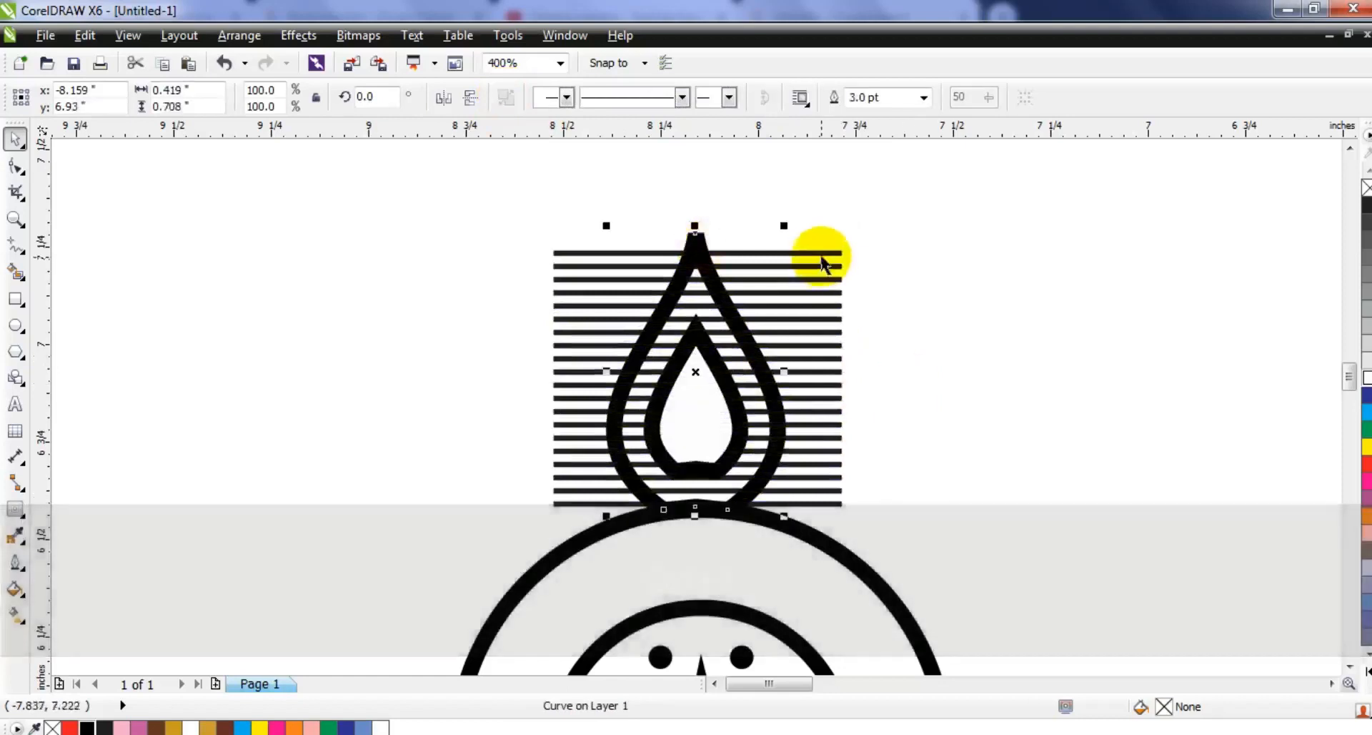
pyautogui.keyDown('shift'); pyautogui.click(820, 252); pyautogui.keyUp('shift')
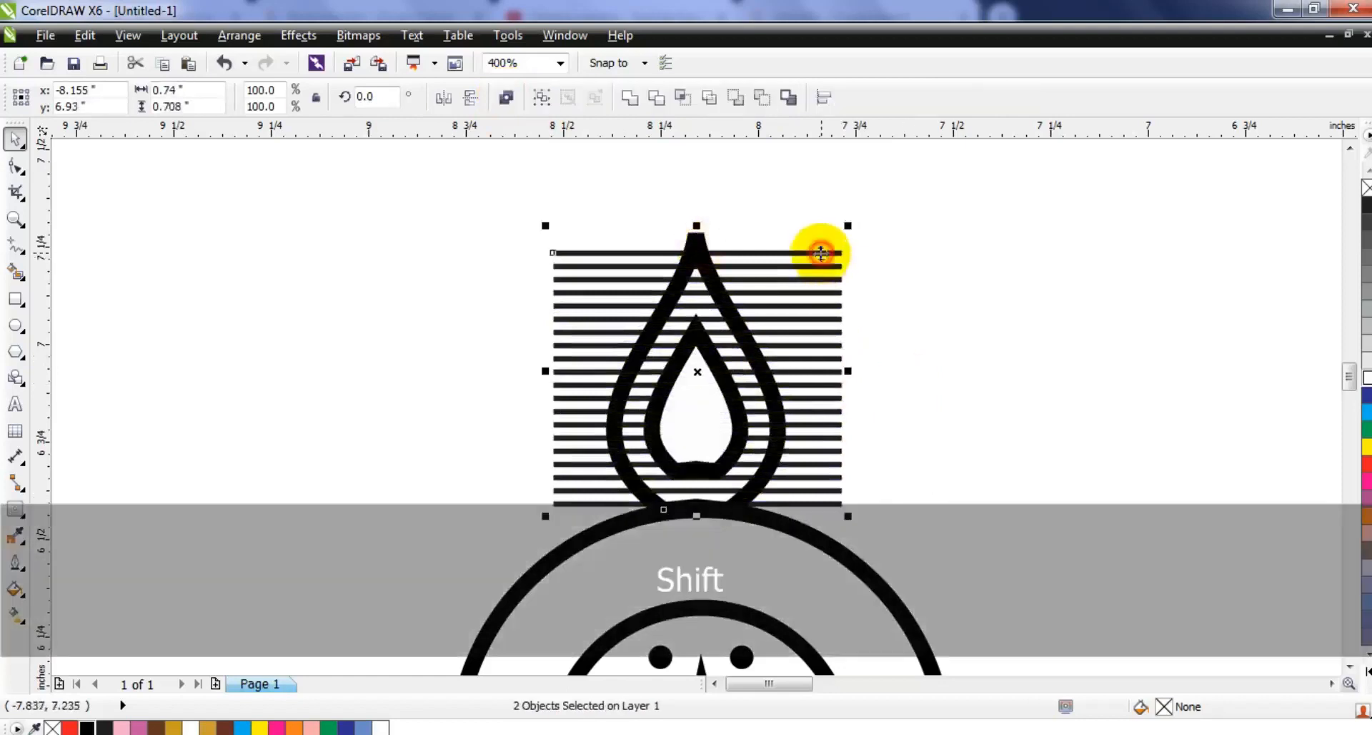
pyautogui.click(683, 98)
pyautogui.click(564, 173)
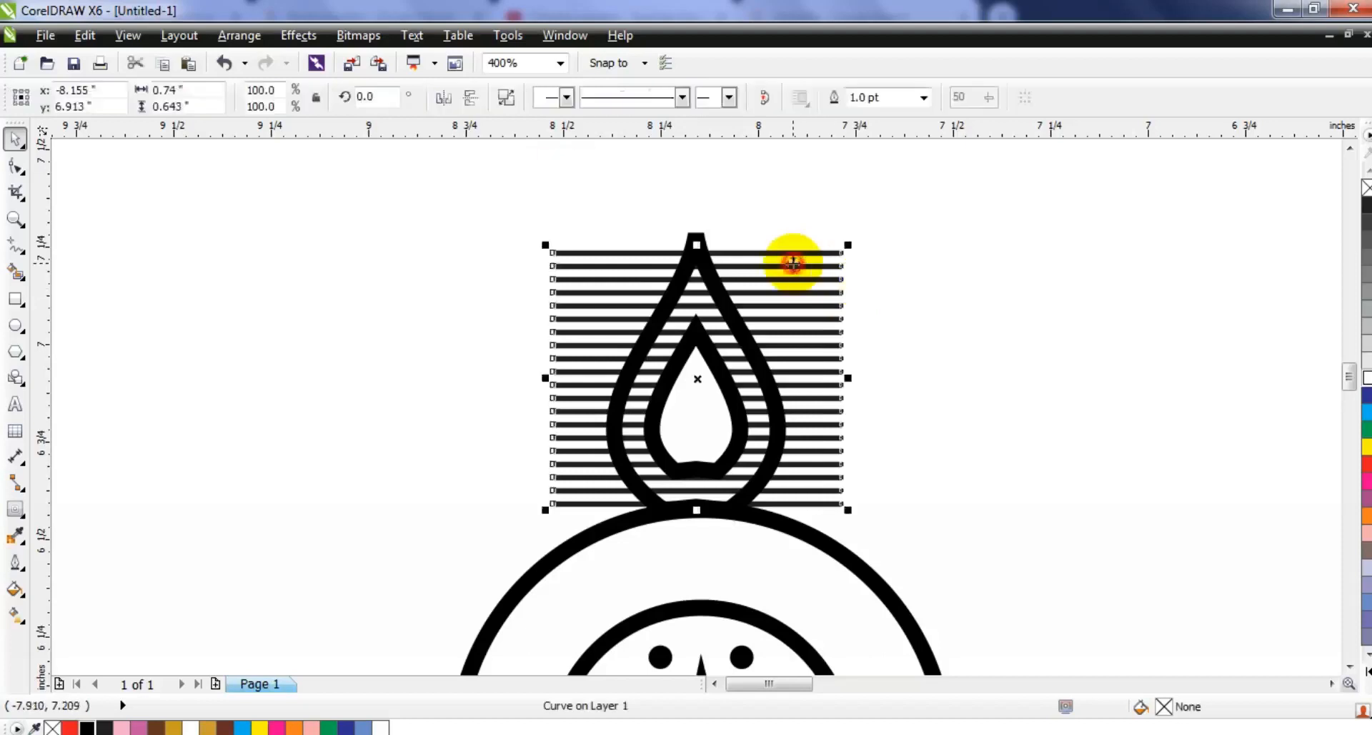
pyautogui.click(793, 264)
pyautogui.press('Delete')
# Undo the last change to the outer petal and select the stripes inside it.
pyautogui.click(776, 362)
pyautogui.hotkey('ctrl', 'z')
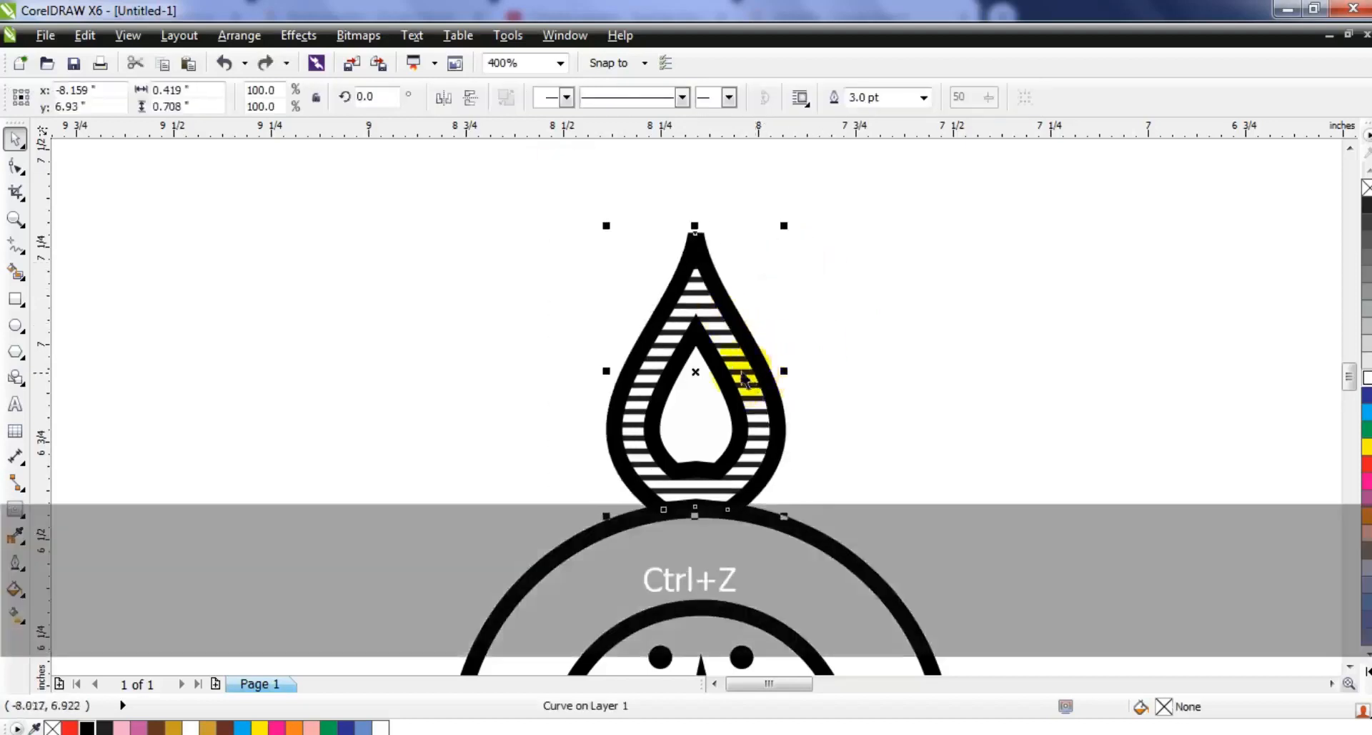
pyautogui.press('Escape')
pyautogui.click(742, 377)
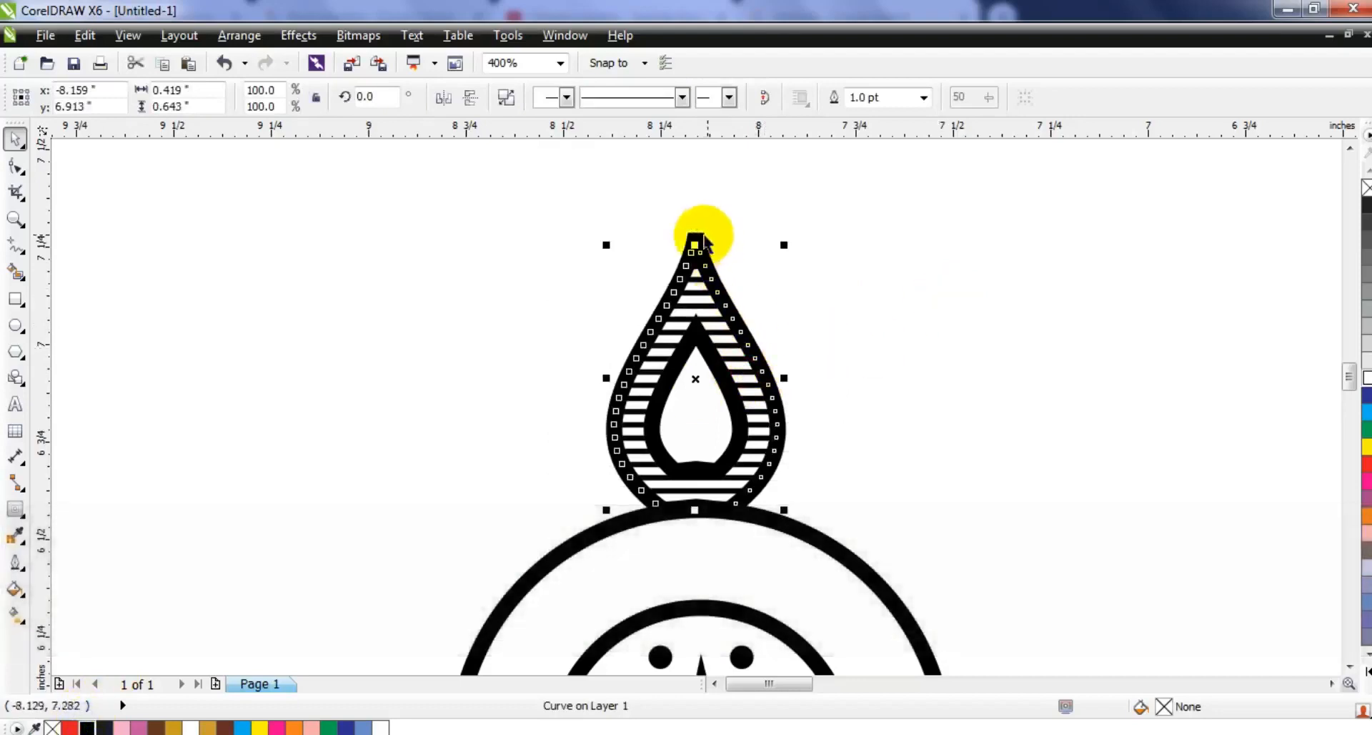
# Open the outer petal's Outline Pen settings and accept them with the 3.0 pt black outline.
pyautogui.click(701, 240)
pyautogui.click(15, 562)
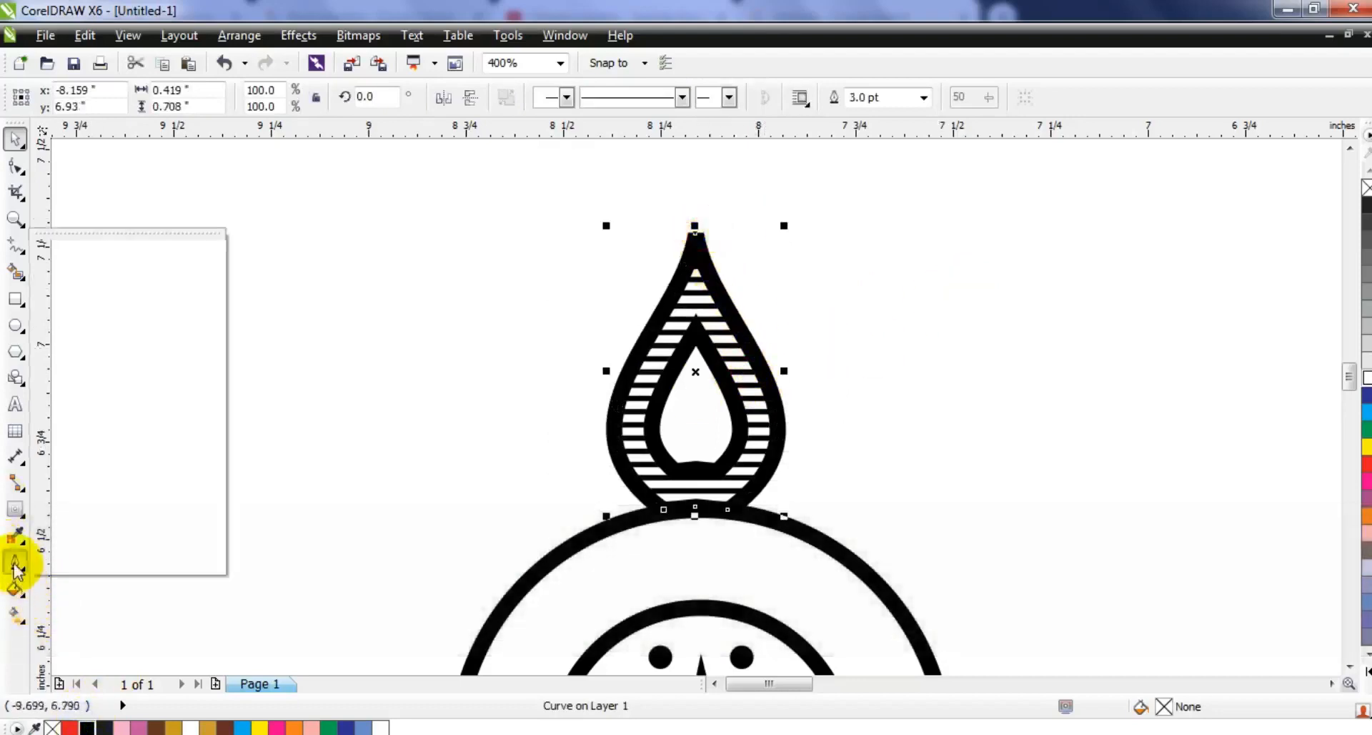
pyautogui.click(104, 254)
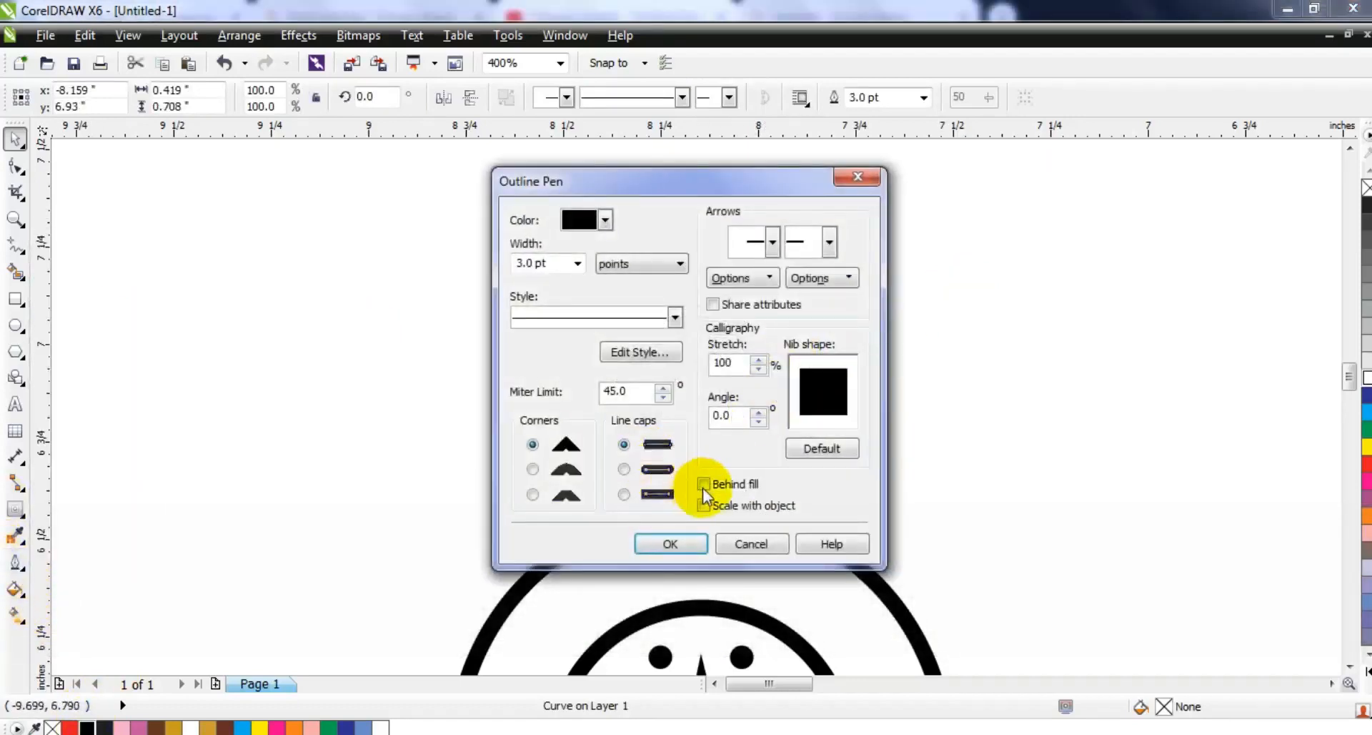
pyautogui.click(670, 543)
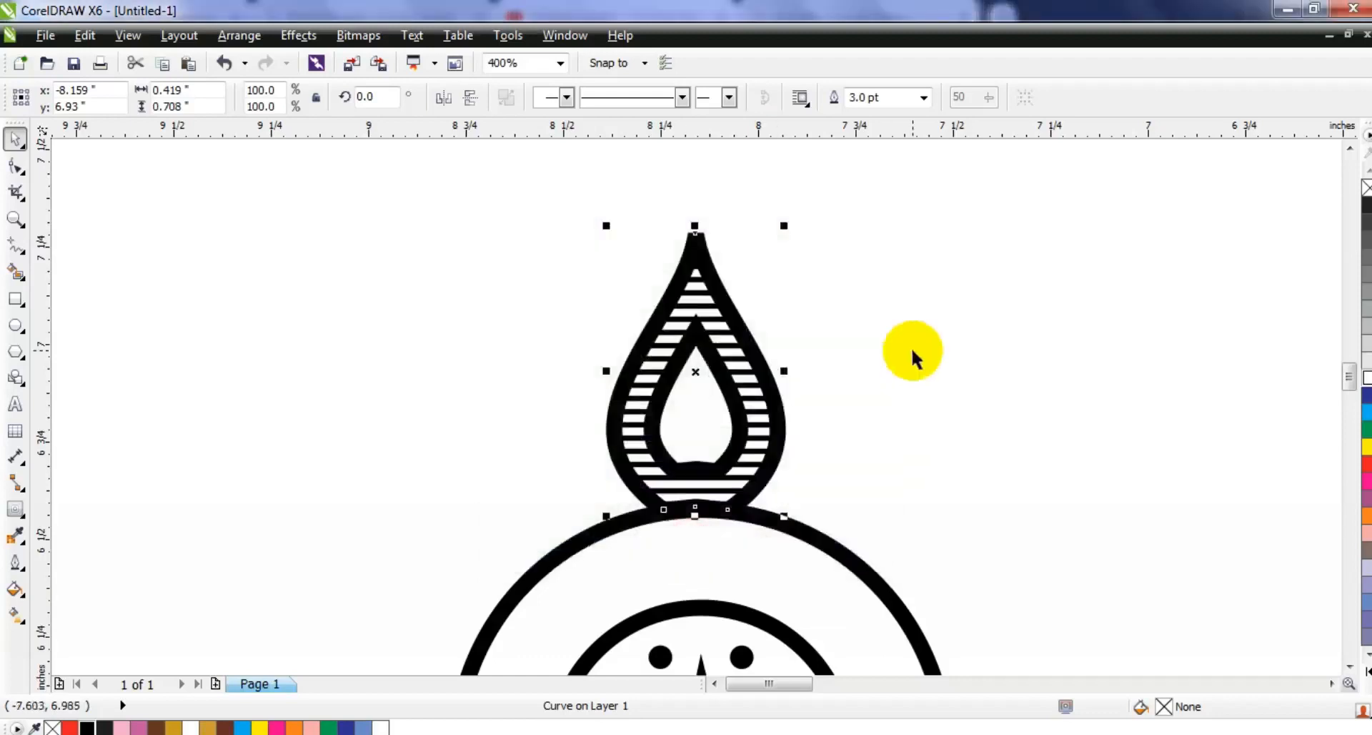
pyautogui.click(911, 346)
pyautogui.click(711, 330)
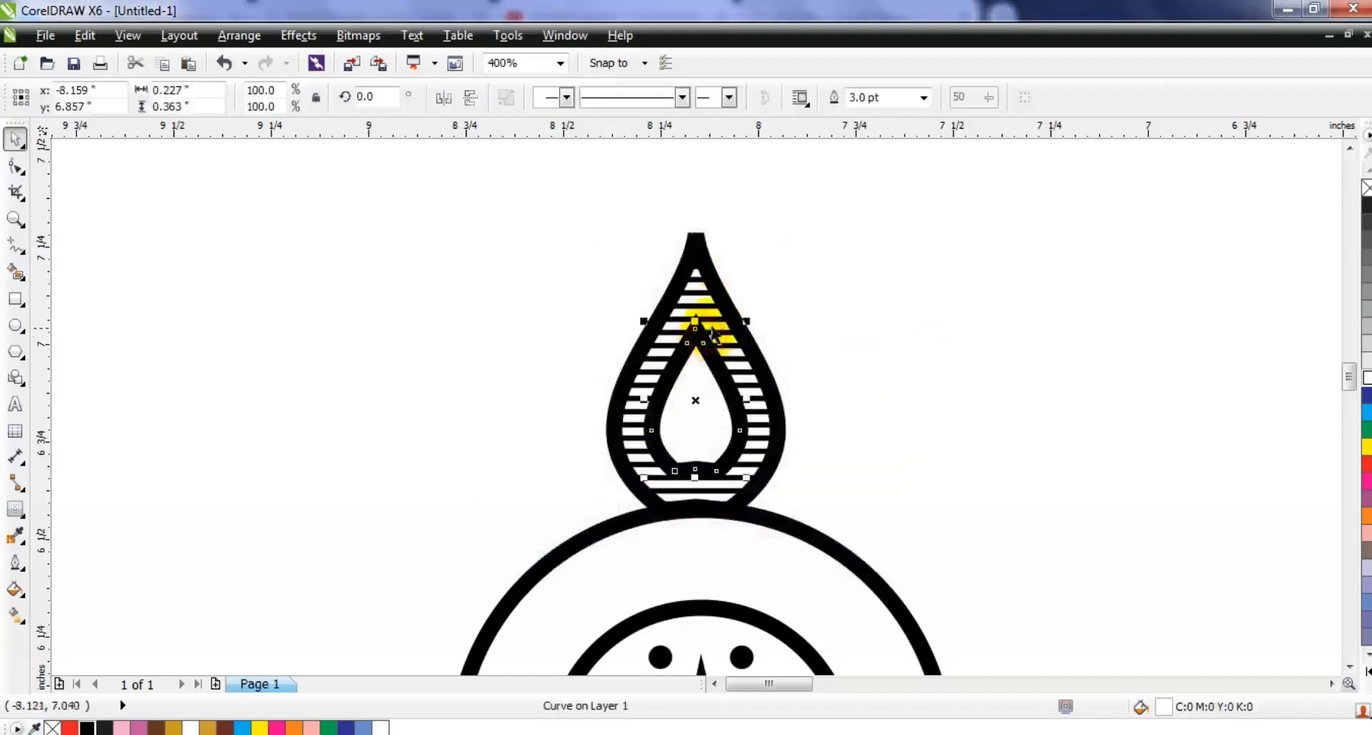
pyautogui.moveTo(813, 205); pyautogui.dragTo(577, 529)
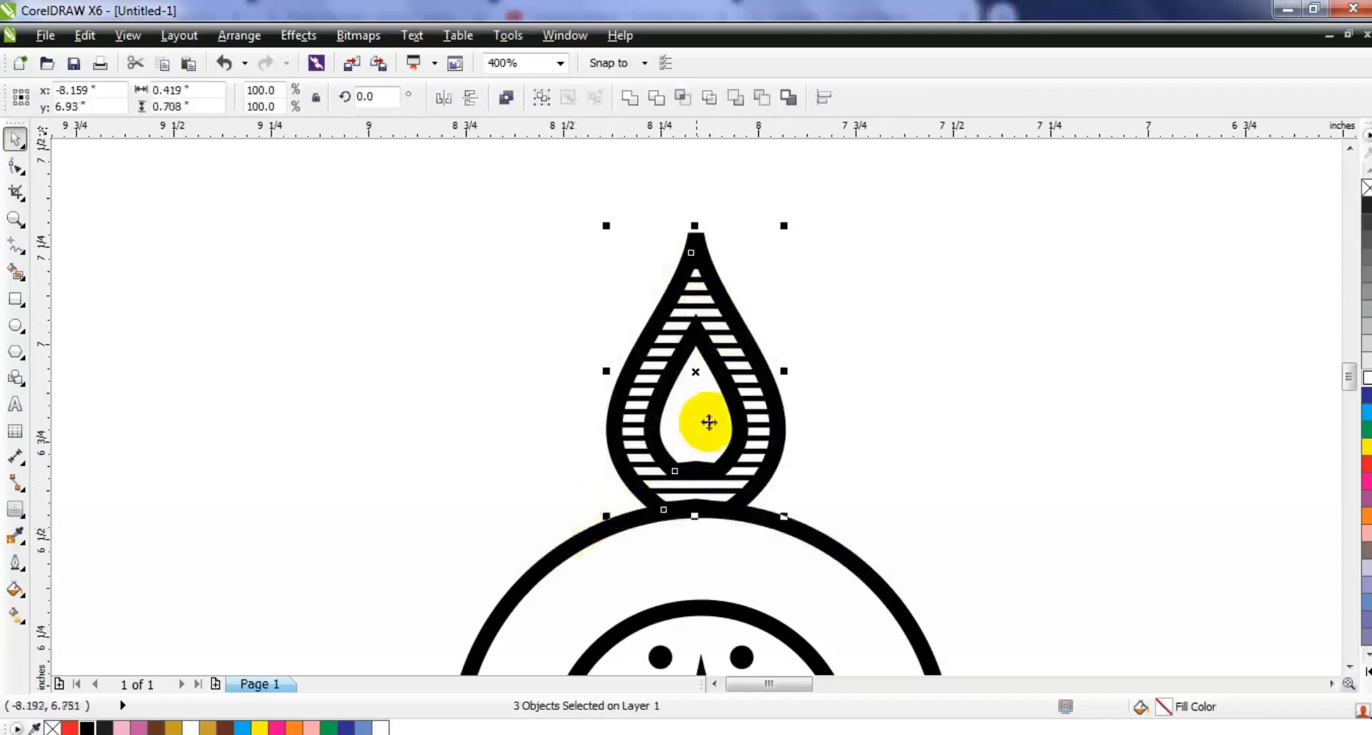
pyautogui.press('Escape')
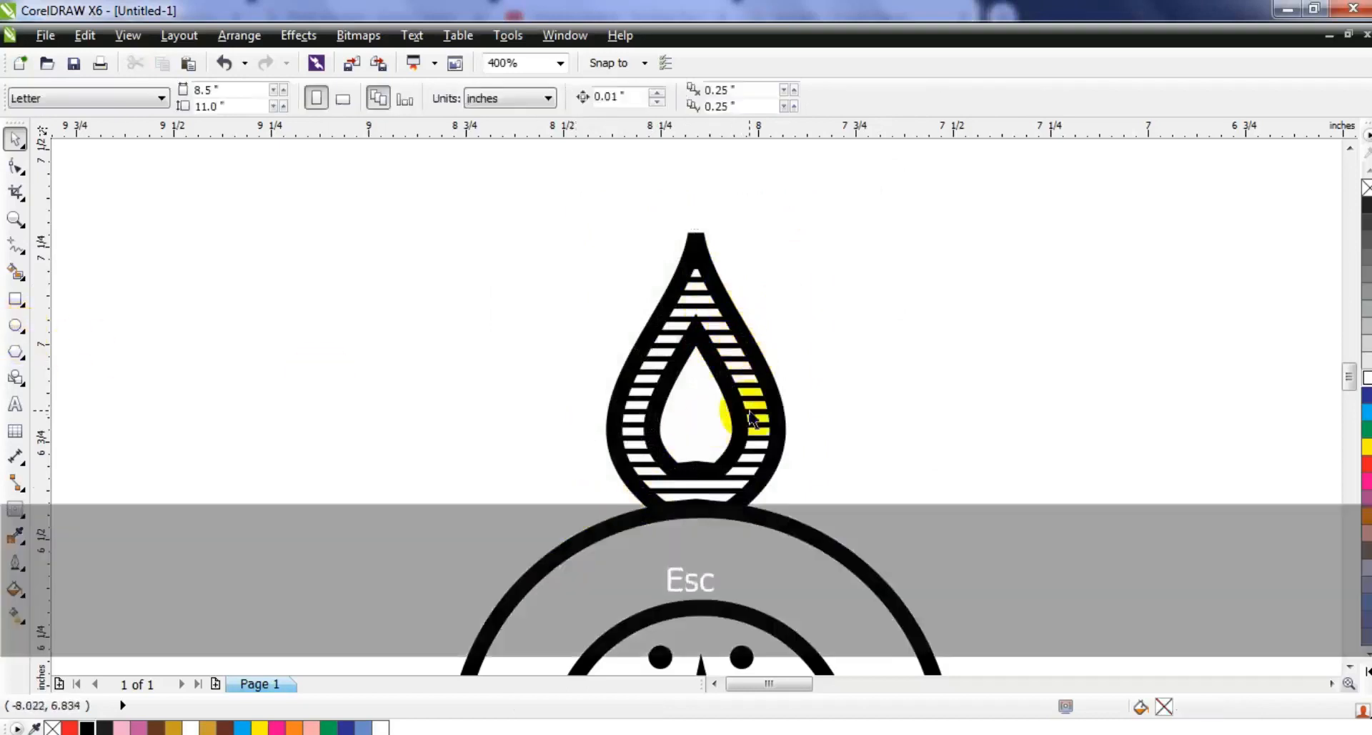
# Create a copy of the inner petal scaled to 43%, fill it black, place it inside the inner petal and remove its outline.
pyautogui.click(714, 391)
pyautogui.moveTo(749, 320); pyautogui.dragTo(722, 370)
pyautogui.rightClick(722, 369)
pyautogui.moveTo(708, 419); pyautogui.dragTo(707, 429)
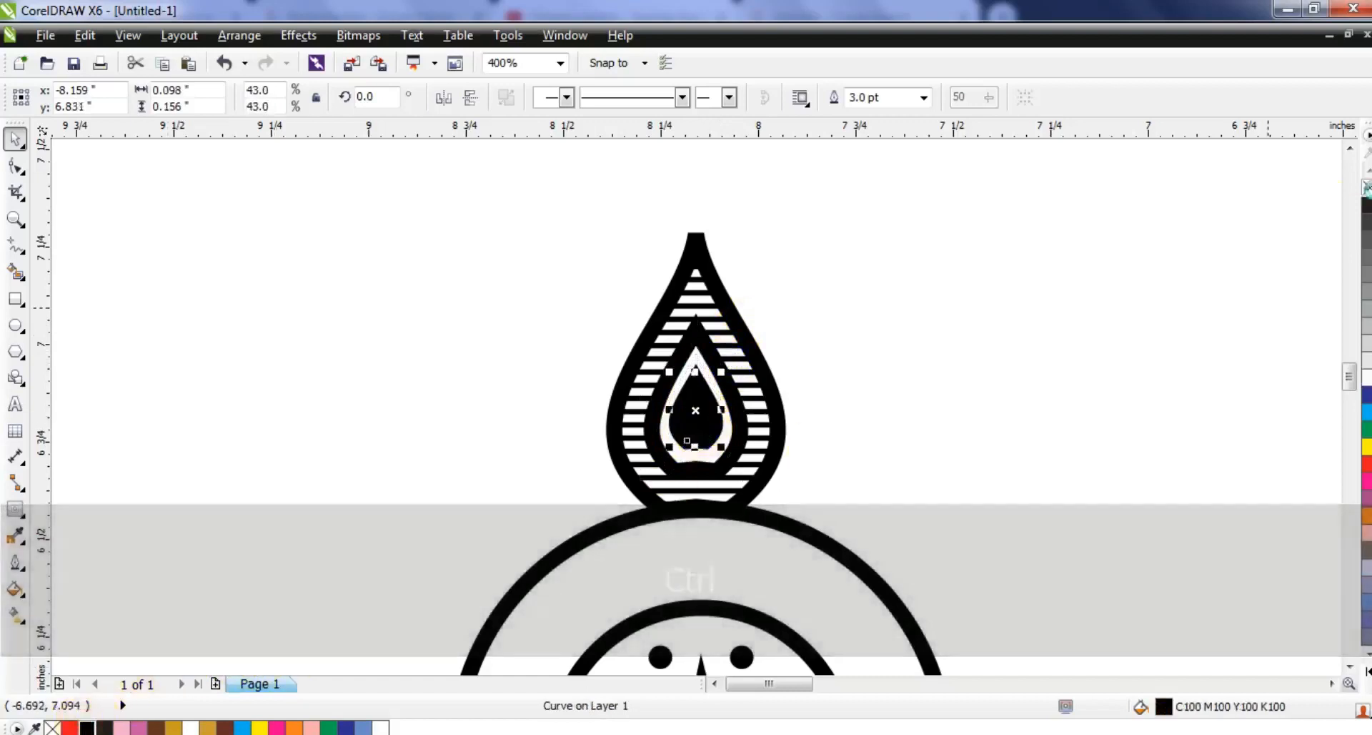
pyautogui.rightClick(1367, 188)
# Lower the small black petal to the base of the inner petal and stretch its height to about 0.203 in.
pyautogui.moveTo(707, 416); pyautogui.dragTo(704, 441)
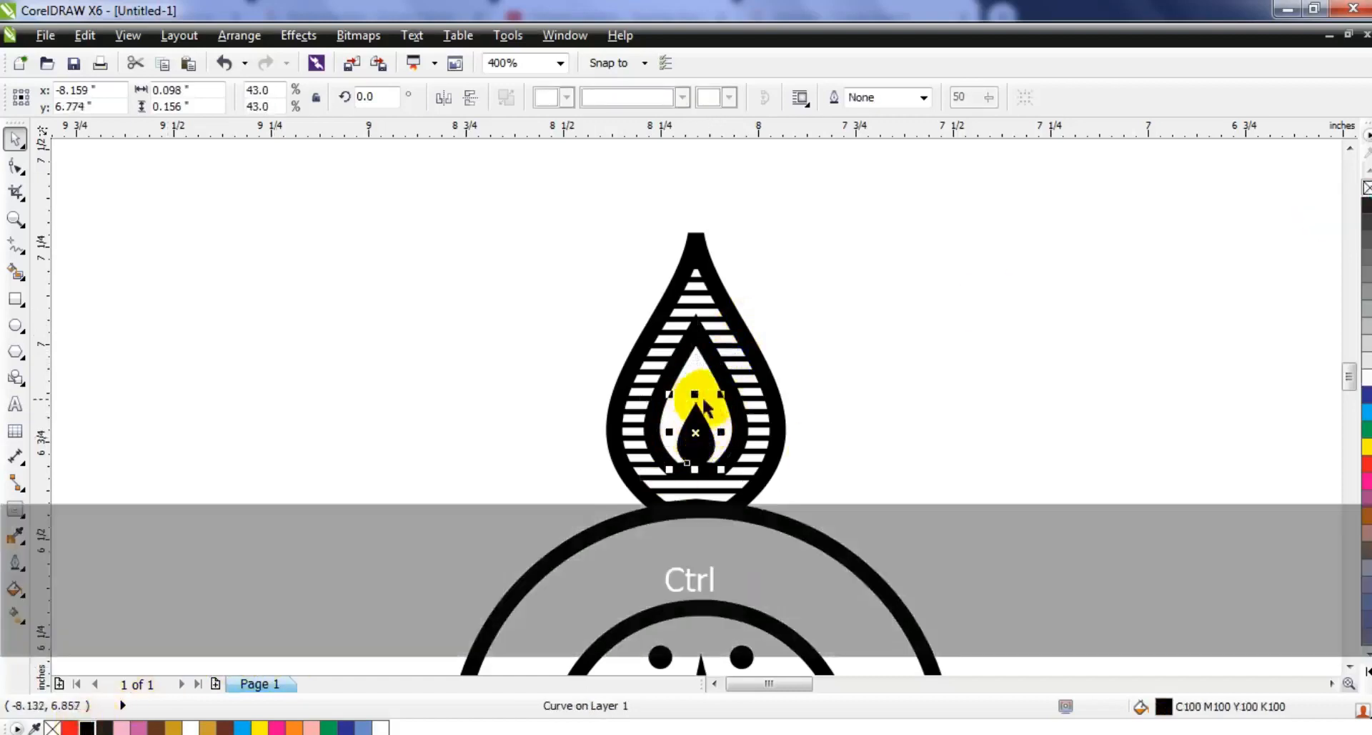
pyautogui.moveTo(701, 381); pyautogui.dragTo(701, 382)
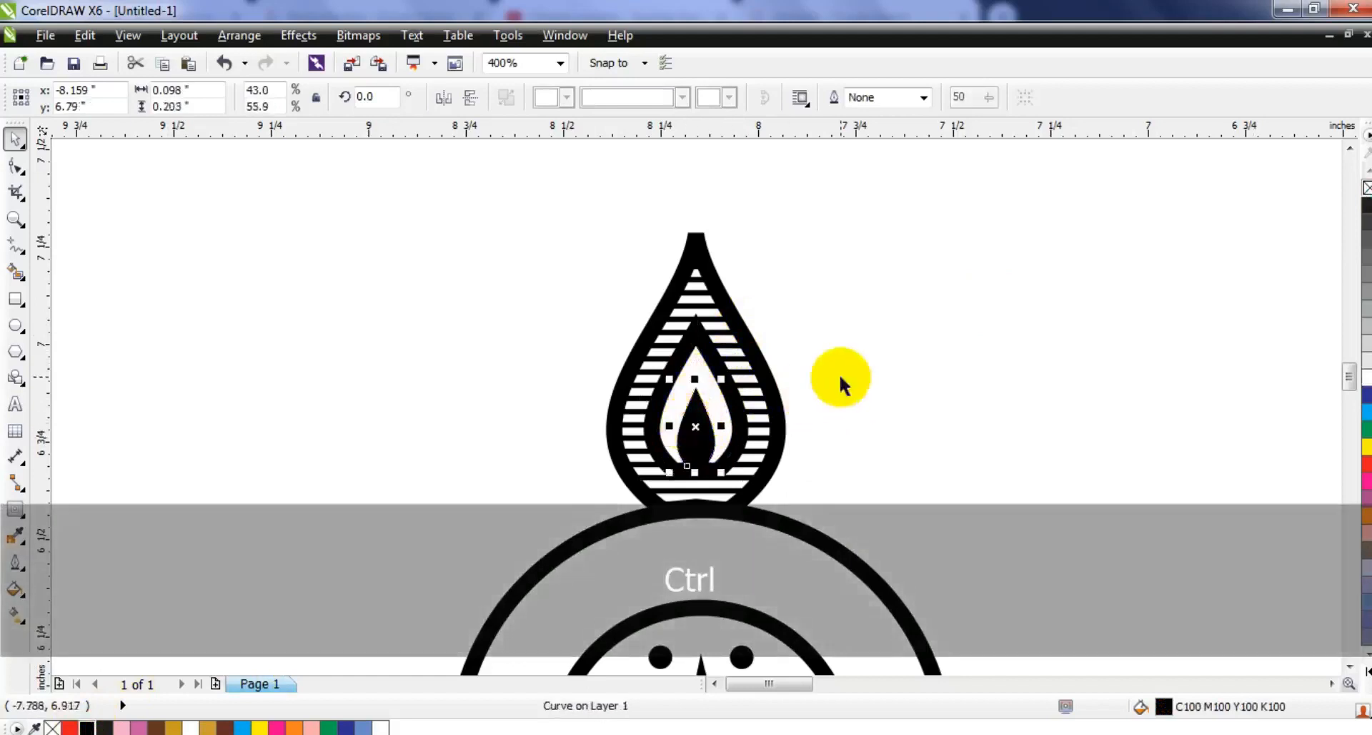
pyautogui.click(842, 377)
# Group all parts of the striped petal and centre the group horizontally on the circle.
pyautogui.press('F3')
pyautogui.moveTo(598, 215); pyautogui.dragTo(782, 425)
pyautogui.hotkey('ctrl', 'g')
pyautogui.keyDown('shift'); pyautogui.click(775, 434); pyautogui.keyUp('shift')
pyautogui.press('c')
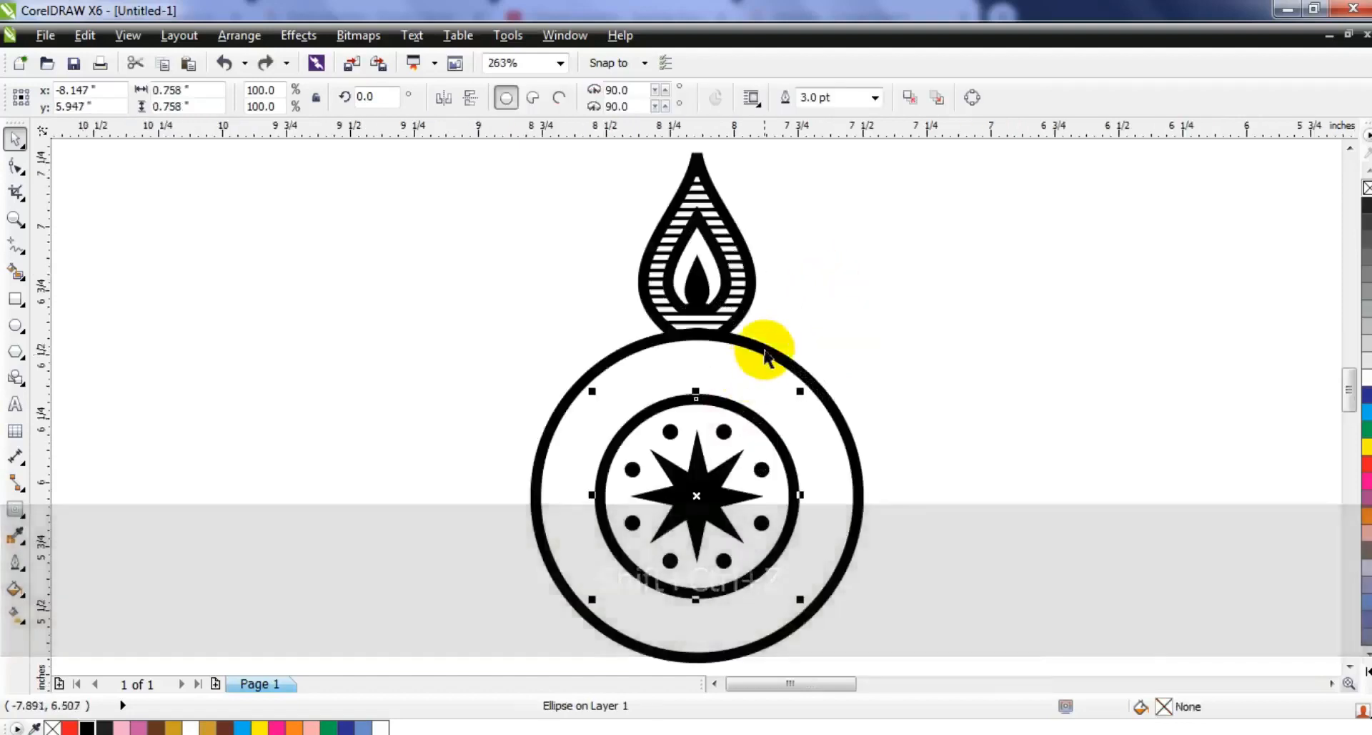
# Ungroup the petal and set the outline width of its inner and outer shapes and both circles to 2.0 pt.
pyautogui.click(758, 298)
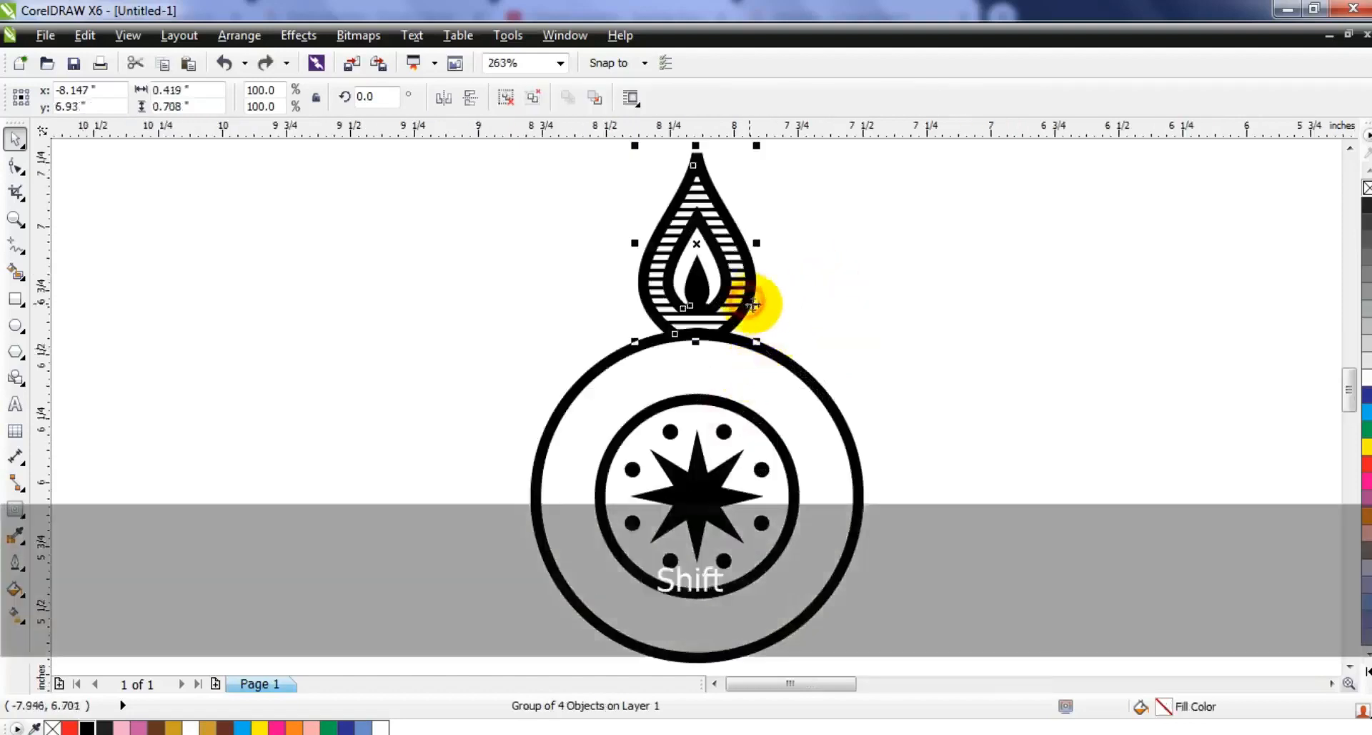
pyautogui.click(506, 98)
pyautogui.click(706, 182)
pyautogui.click(704, 229)
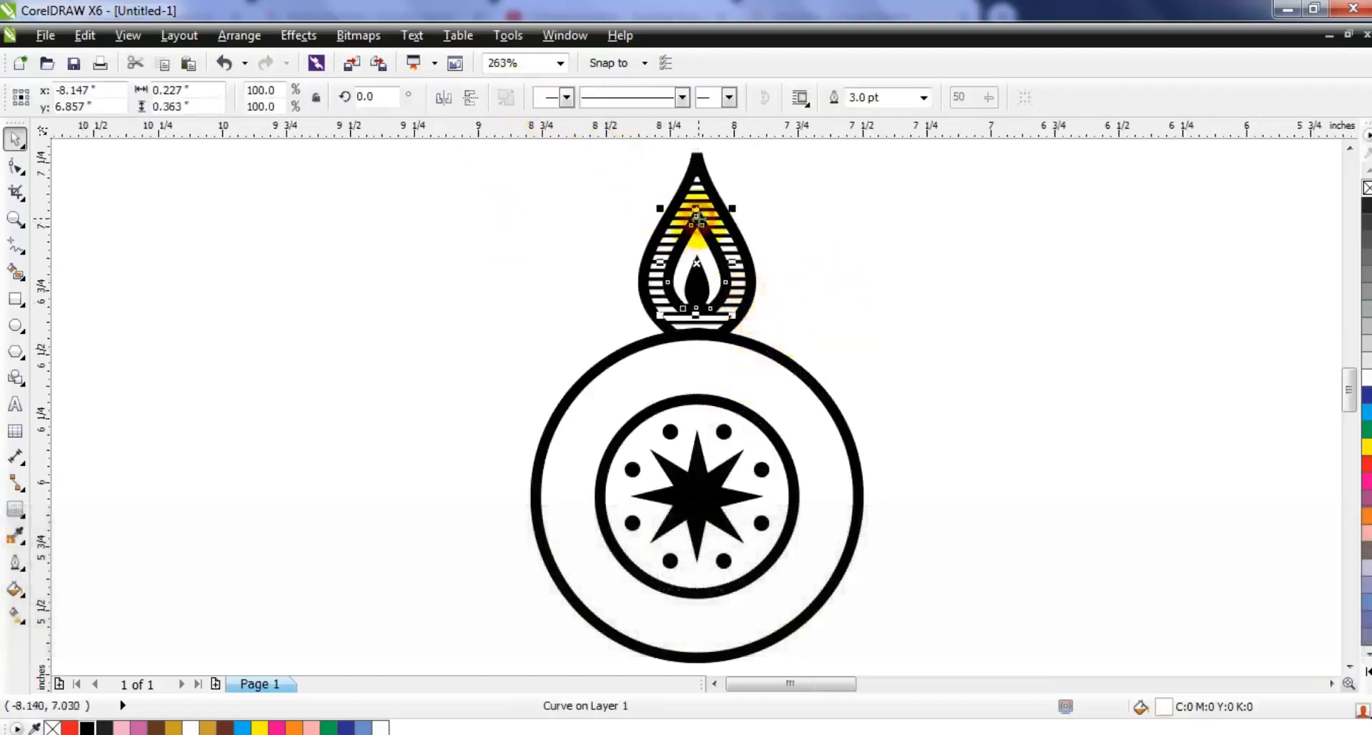
pyautogui.keyDown('shift'); pyautogui.click(729, 225); pyautogui.keyUp('shift')
pyautogui.keyDown('shift'); pyautogui.click(826, 399); pyautogui.keyUp('shift')
pyautogui.keyDown('shift'); pyautogui.click(756, 422); pyautogui.keyUp('shift')
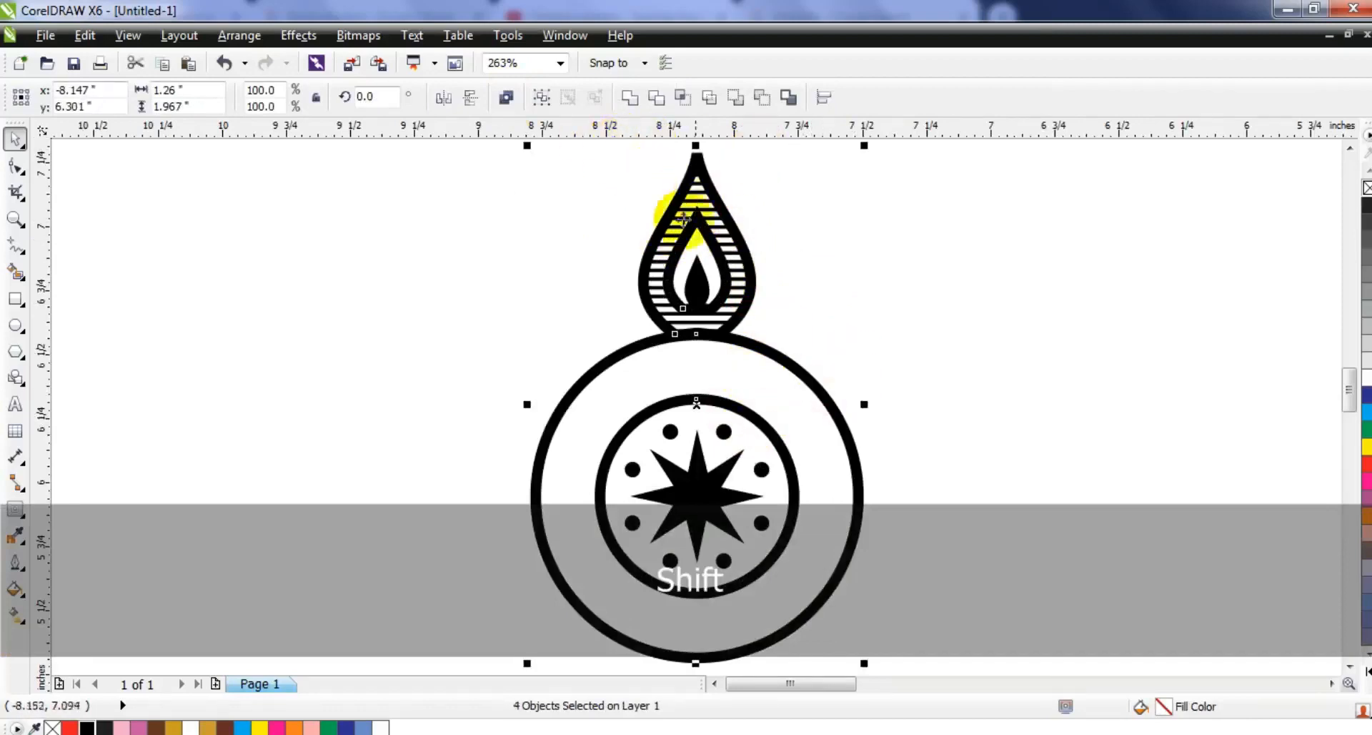
pyautogui.click(15, 562)
pyautogui.click(98, 254)
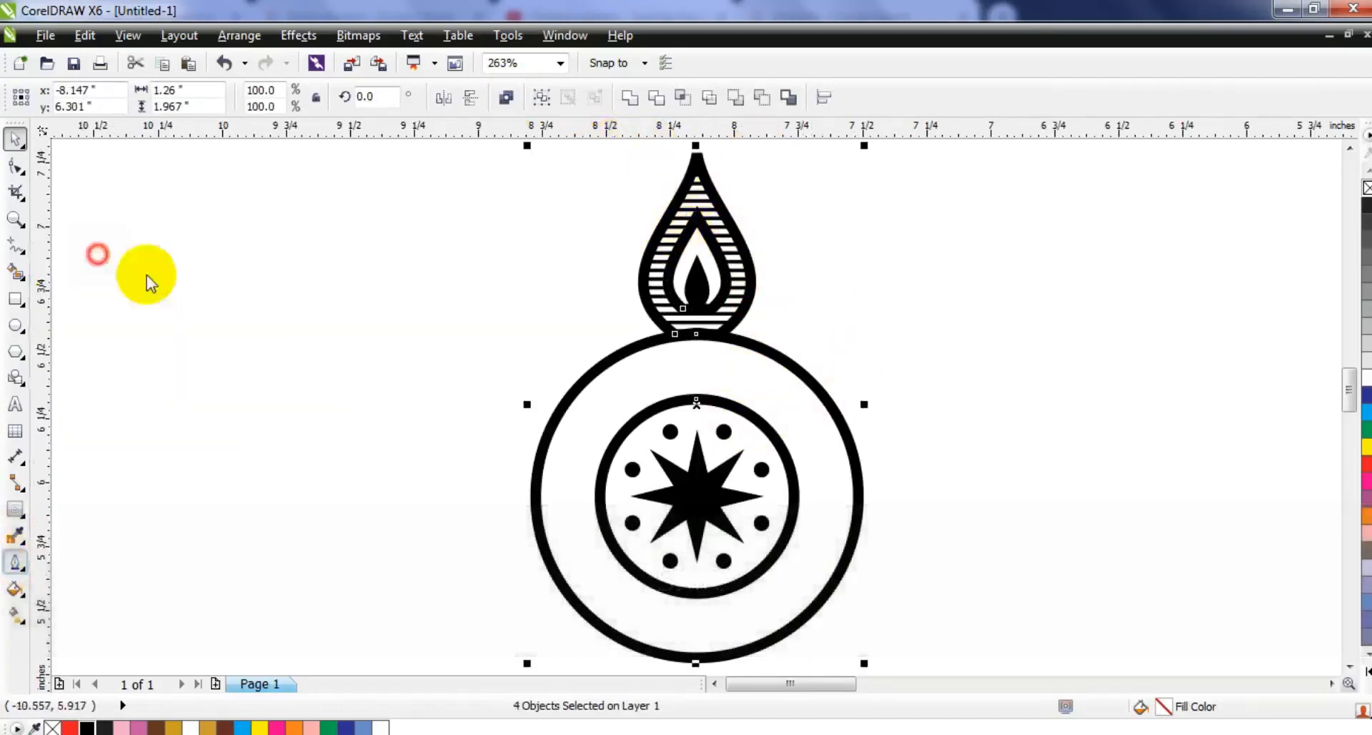
pyautogui.press('Return')
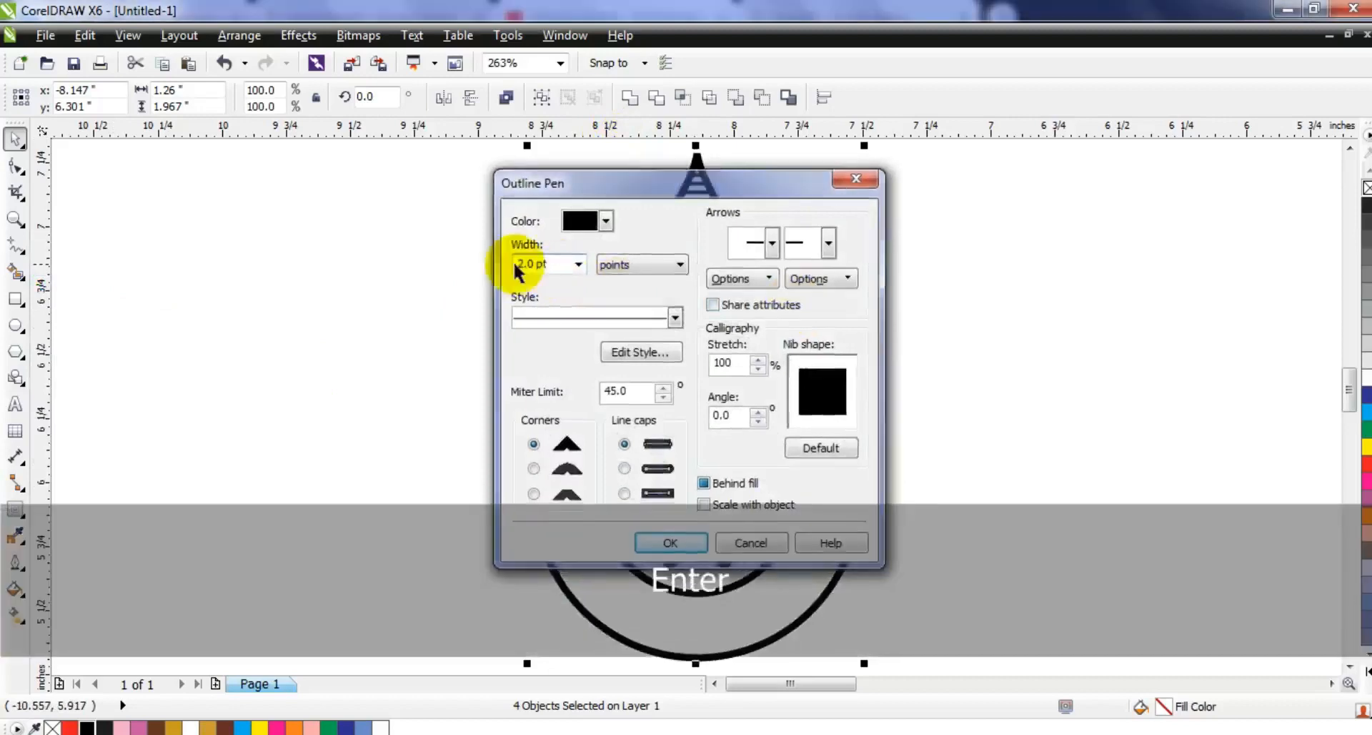
# Give the selected petal shapes and circles rounded outline corners, round line caps and the Behind fill option.
pyautogui.click(15, 561)
pyautogui.click(91, 251)
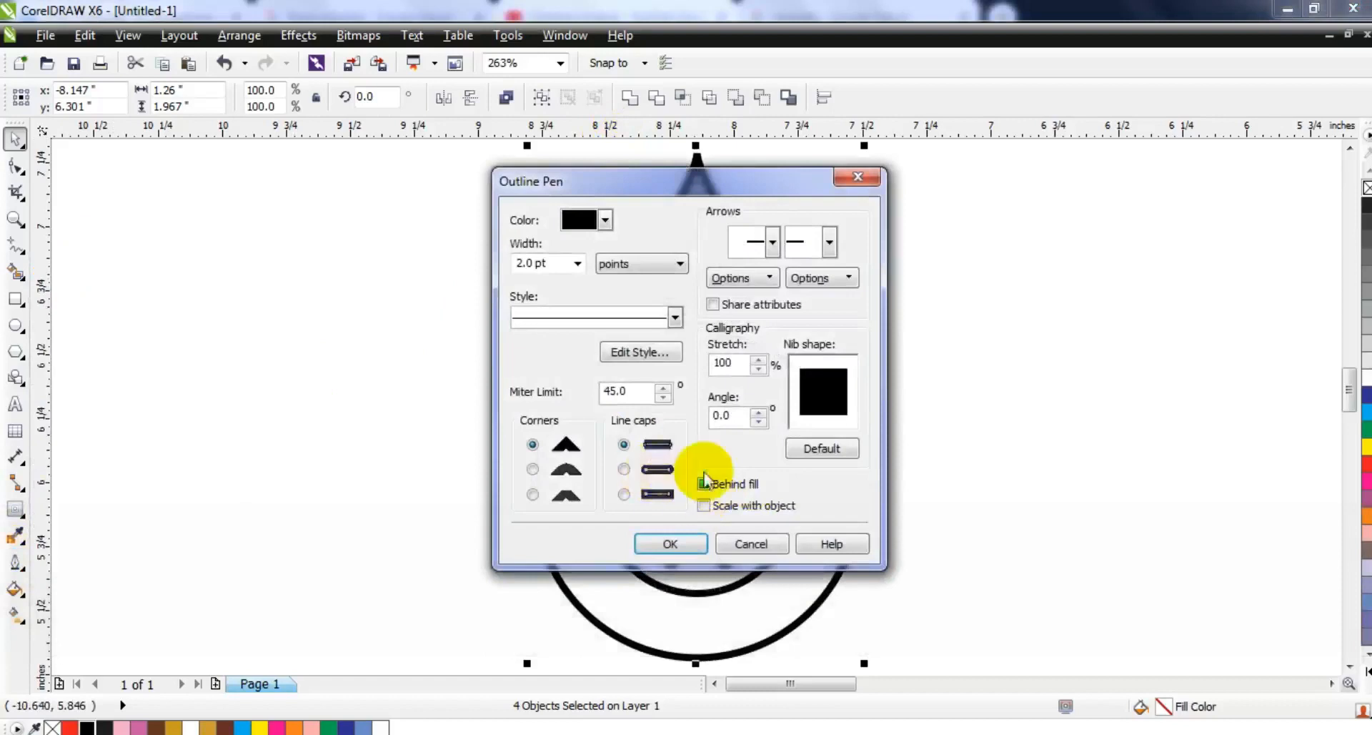
pyautogui.click(704, 483)
pyautogui.click(532, 469)
pyautogui.click(624, 469)
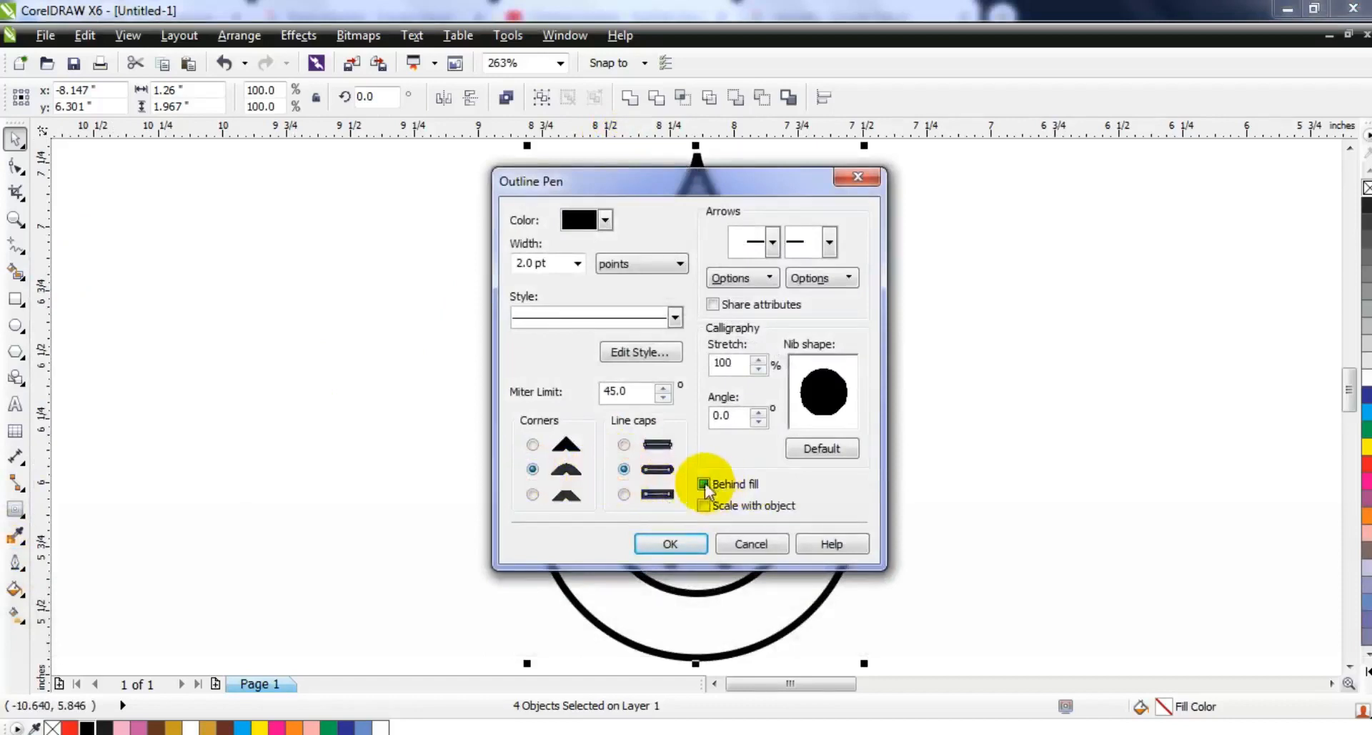
pyautogui.click(704, 484)
pyautogui.click(684, 543)
pyautogui.click(973, 414)
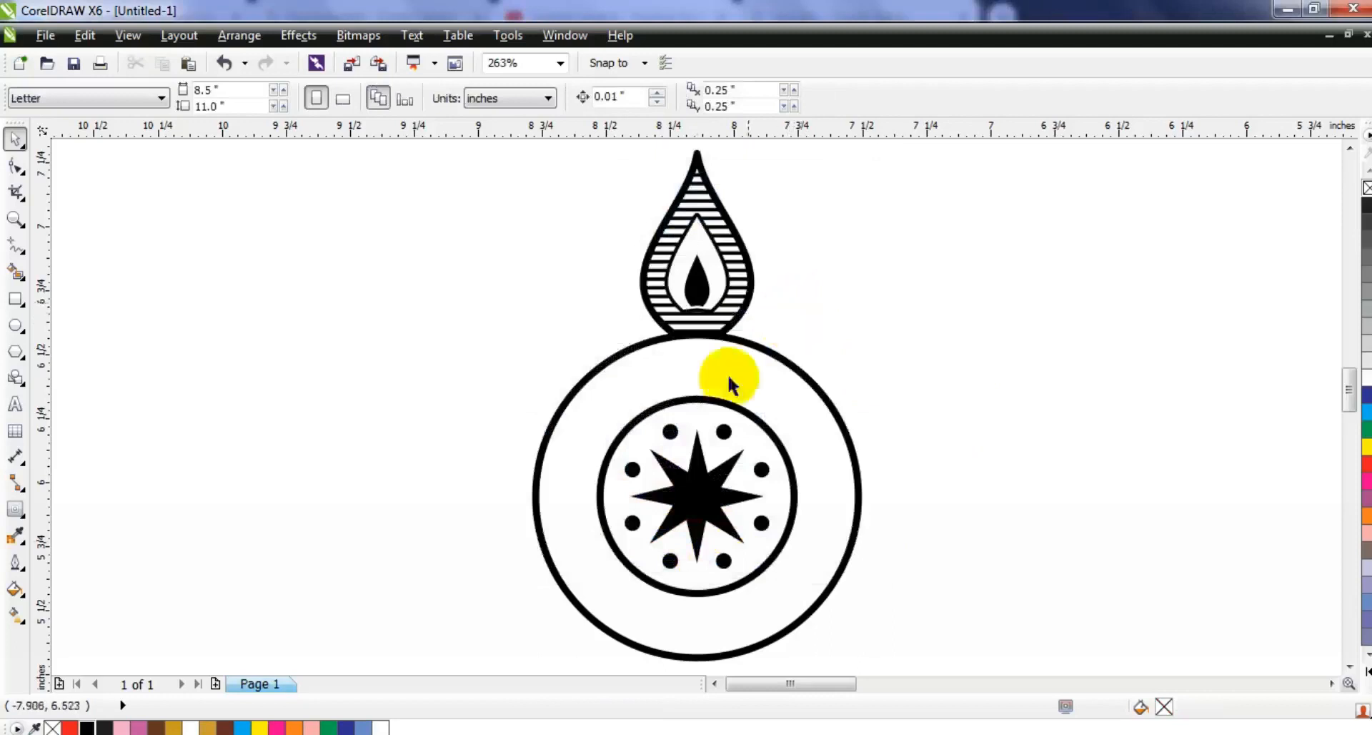
# Group the petal parts and place a vertically mirrored copy of the petal below the outer circle.
pyautogui.press('F3')
pyautogui.moveTo(614, 182)
pyautogui.mouseDown()
pyautogui.moveTo(743, 308)
pyautogui.moveTo(745, 329)
pyautogui.mouseUp()
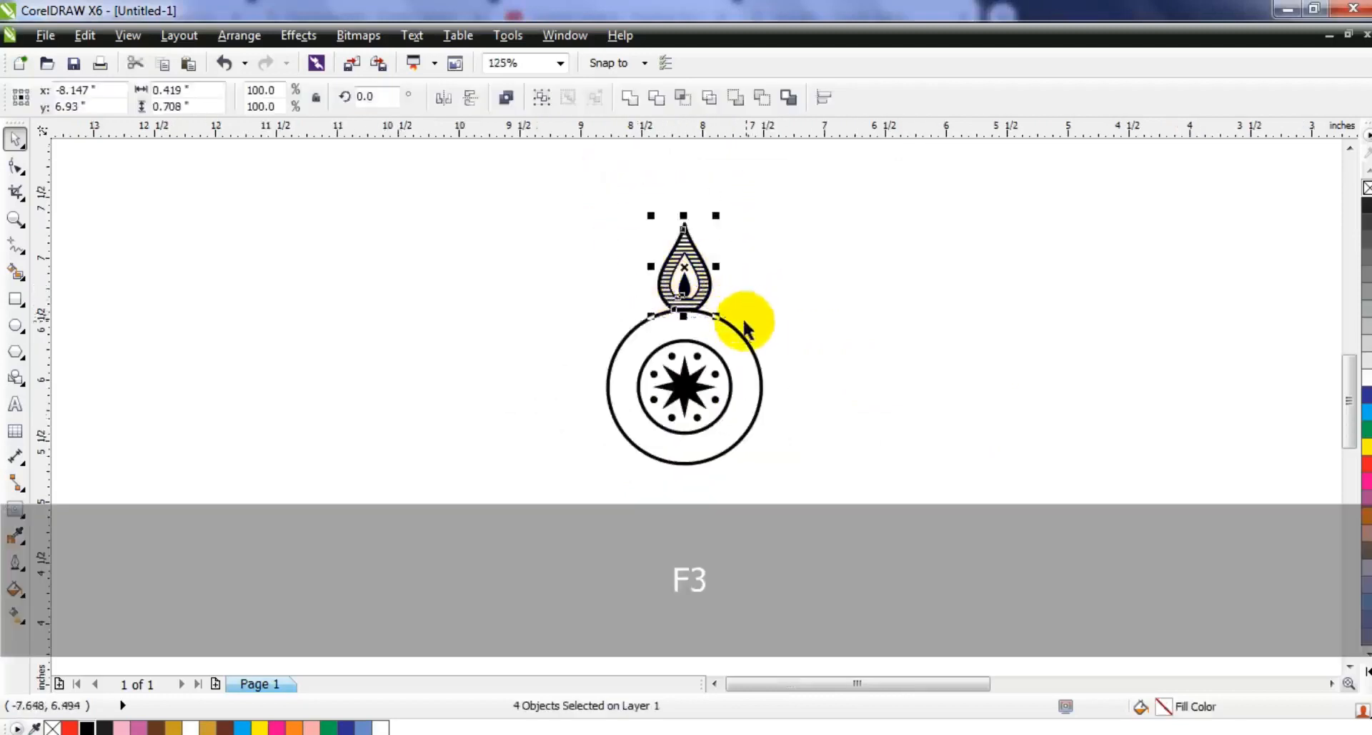
pyautogui.hotkey('ctrl', 'g')
pyautogui.moveTo(679, 214); pyautogui.dragTo(672, 469)
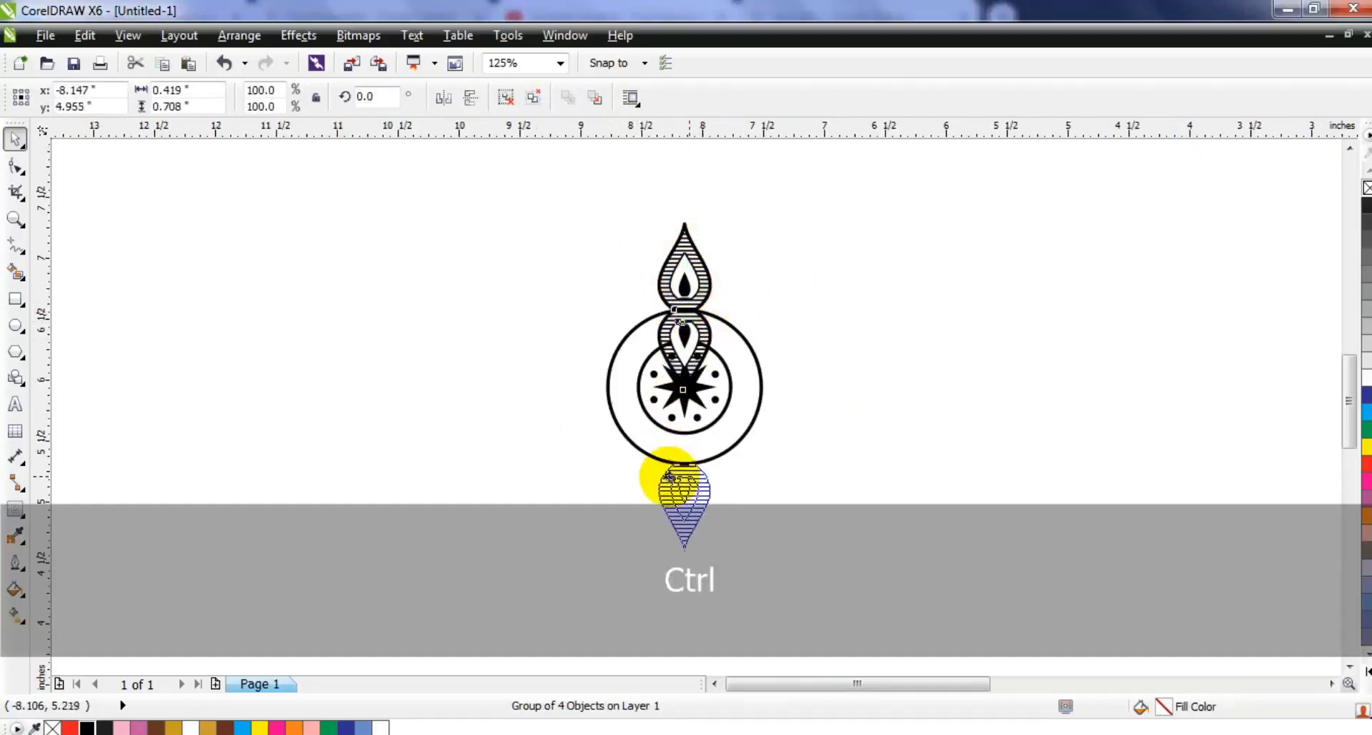
pyautogui.moveTo(669, 474); pyautogui.dragTo(670, 475)
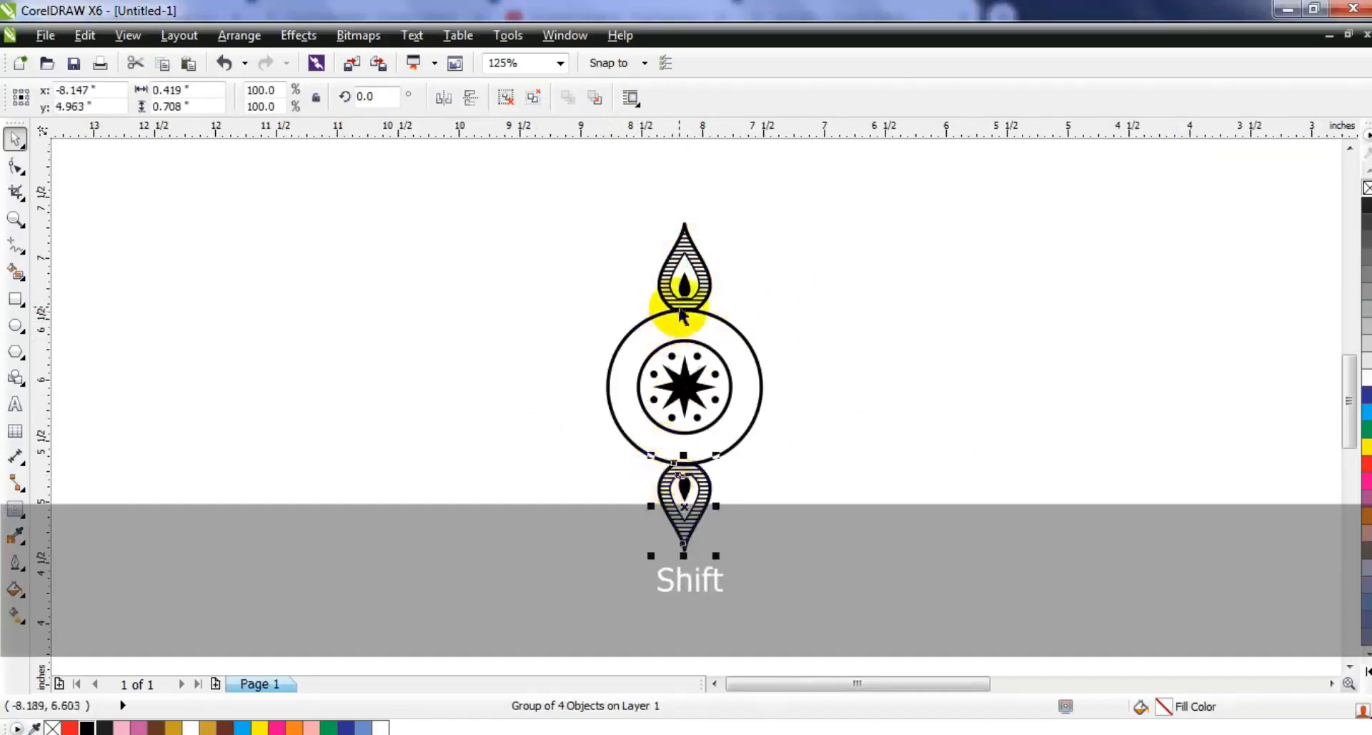
# Group the upper and lower petals and align the pair vertically with the centre of the outer circle.
pyautogui.keyDown('shift'); pyautogui.click(679, 293); pyautogui.keyUp('shift')
pyautogui.hotkey('ctrl', 'g')
pyautogui.keyDown('shift'); pyautogui.click(752, 348); pyautogui.keyUp('shift')
pyautogui.press('e')
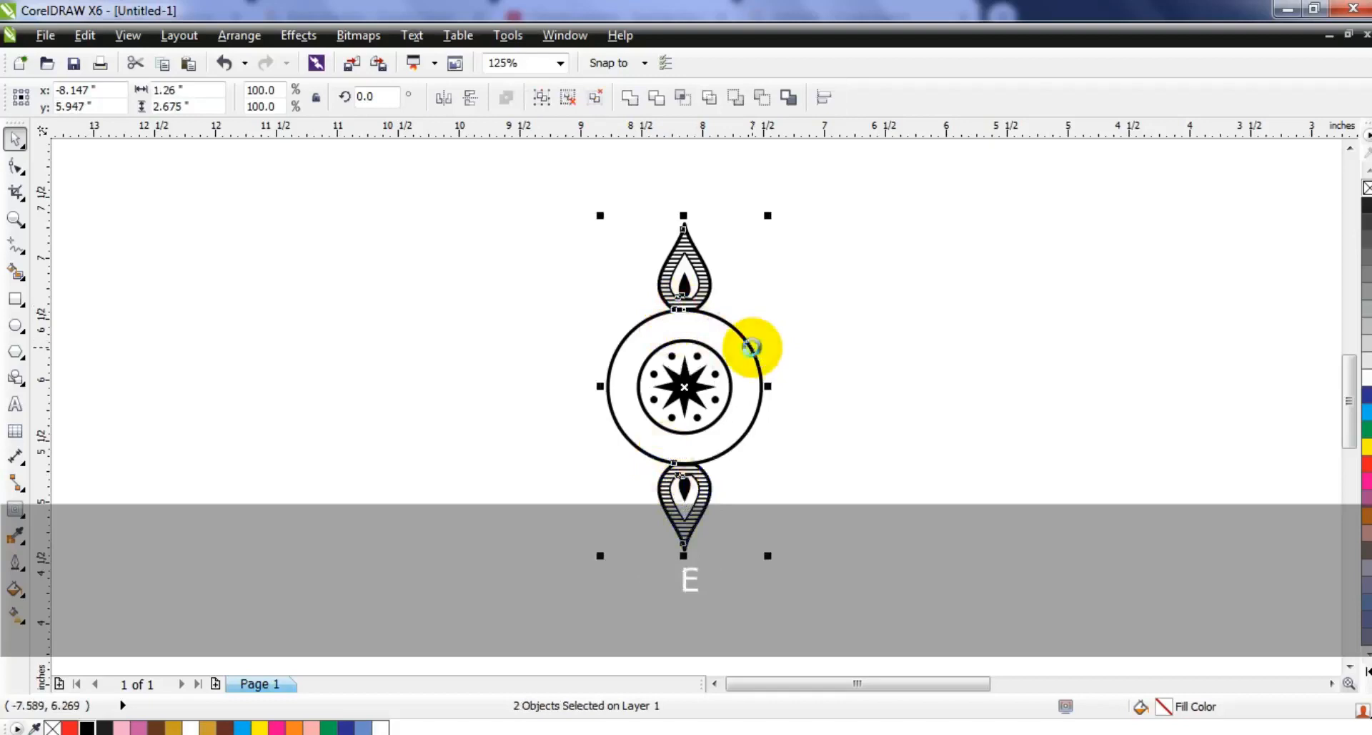
# Rotate a copy of the petal pair by about 30.6° clockwise and repeat it until twelve petals surround the outer circle.
pyautogui.hotkey('shift', 'F2')
pyautogui.press('Escape')
pyautogui.click(727, 230)
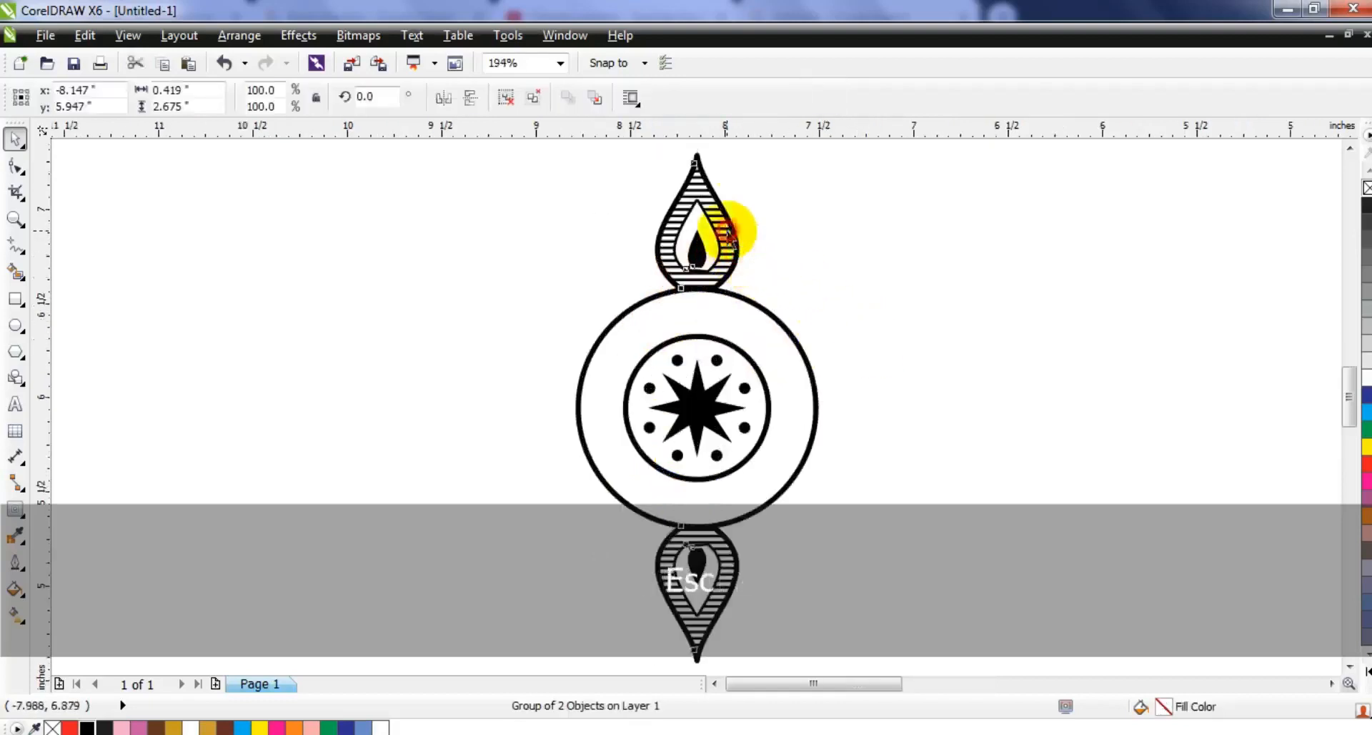
pyautogui.click(727, 230)
pyautogui.moveTo(753, 152); pyautogui.dragTo(854, 224)
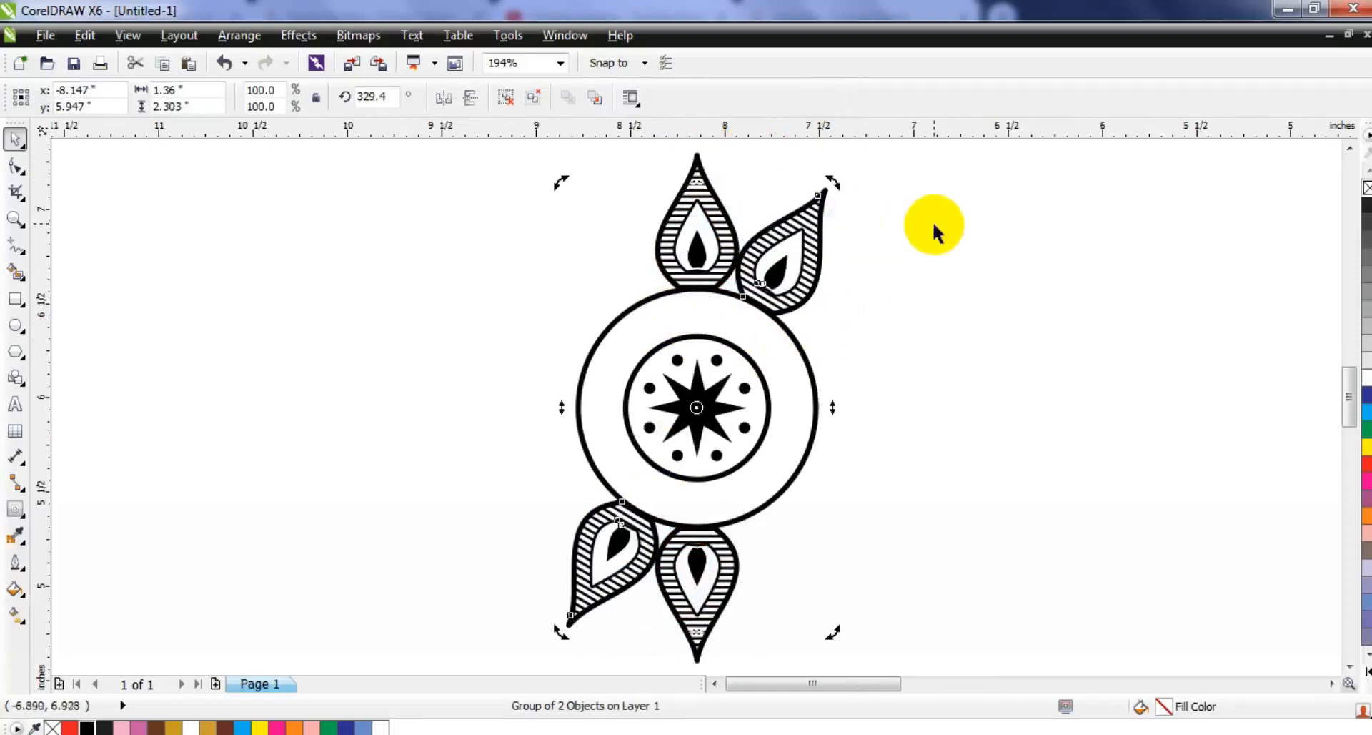
pyautogui.hotkey('ctrl', 'r')
pyautogui.hotkey('ctrl', 'r')
pyautogui.hotkey('ctrl', 'r')
pyautogui.hotkey('ctrl', 'r')
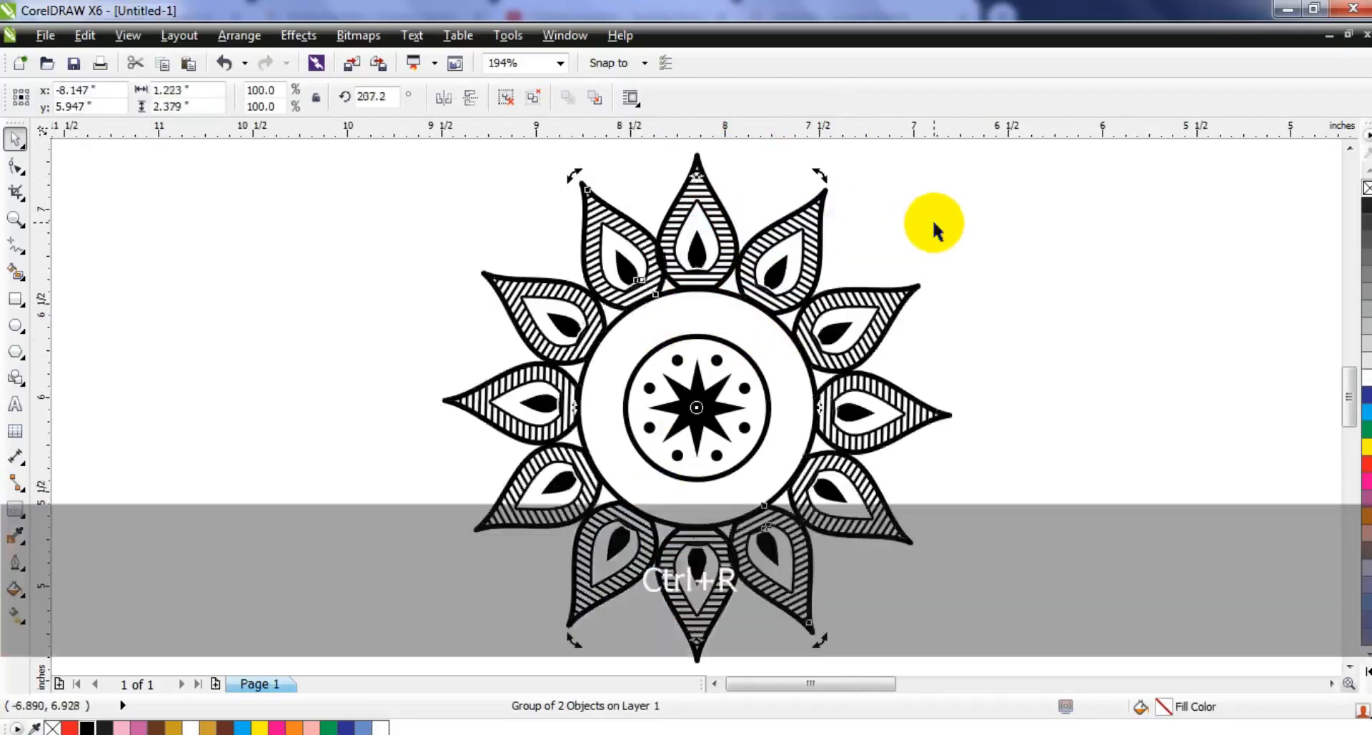
# Rotate the last petal pair slightly counterclockwise to even out its spacing in the ring.
pyautogui.moveTo(812, 637); pyautogui.dragTo(825, 632)
pyautogui.click(1010, 377)
pyautogui.press('F3')
pyautogui.press('Escape')
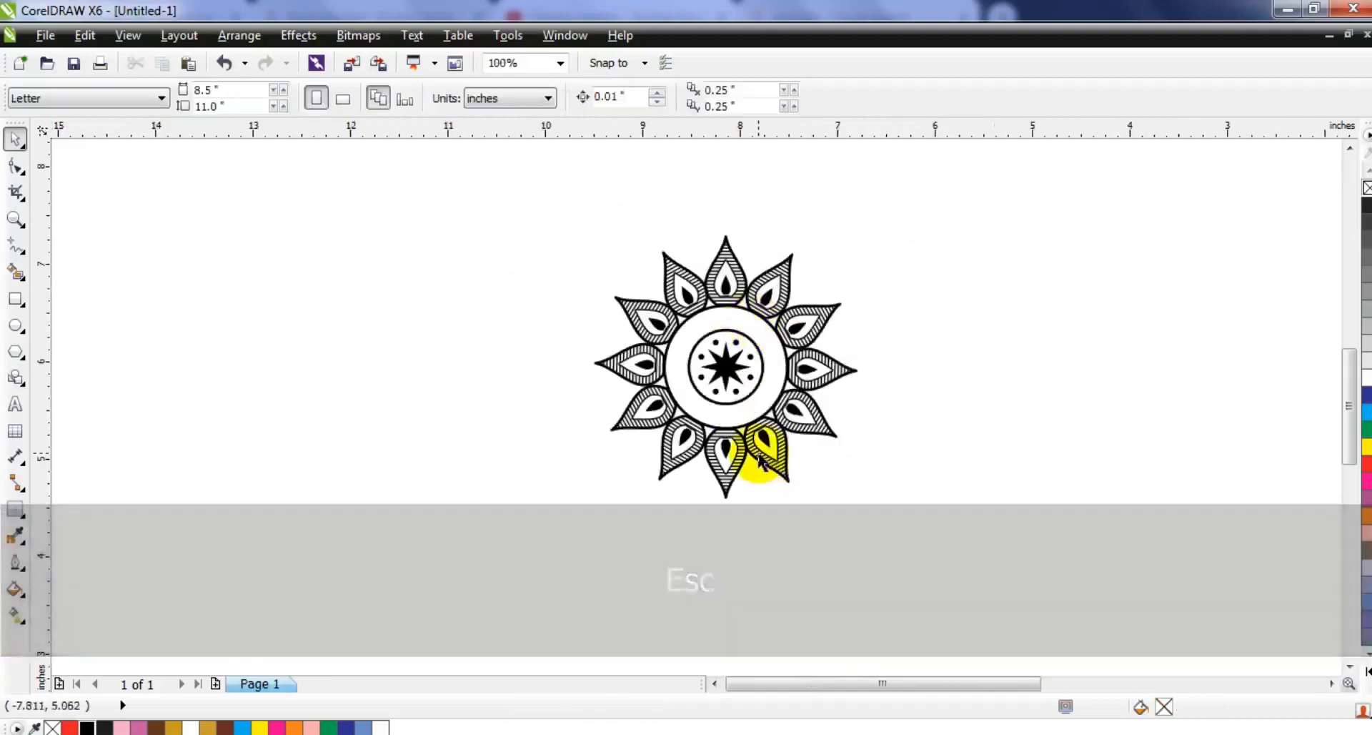
# Draw a circle about 2.292 in wide beside the flower and set its outline width to 2.0 pt.
pyautogui.click(15, 325)
pyautogui.moveTo(198, 259); pyautogui.dragTo(270, 481)
pyautogui.click(18, 147)
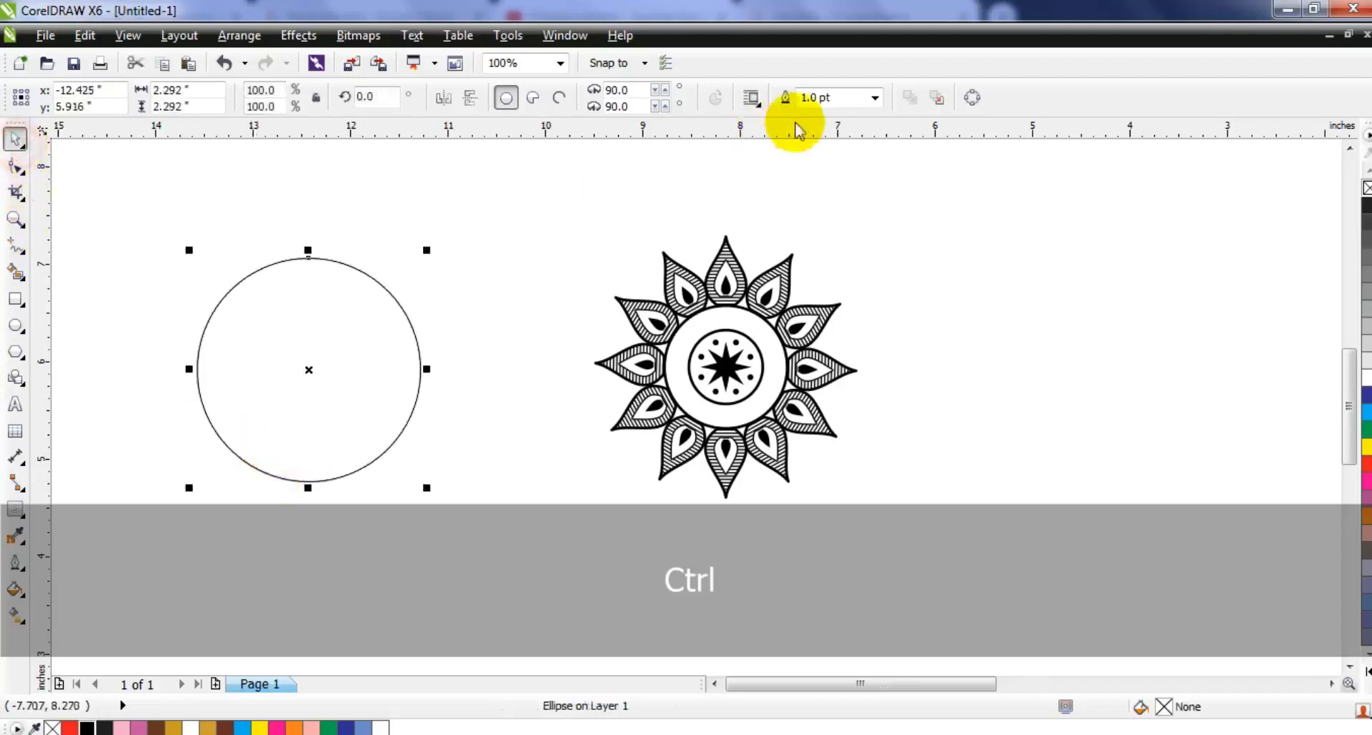
pyautogui.click(803, 97)
pyautogui.write('2')
pyautogui.press('Return')
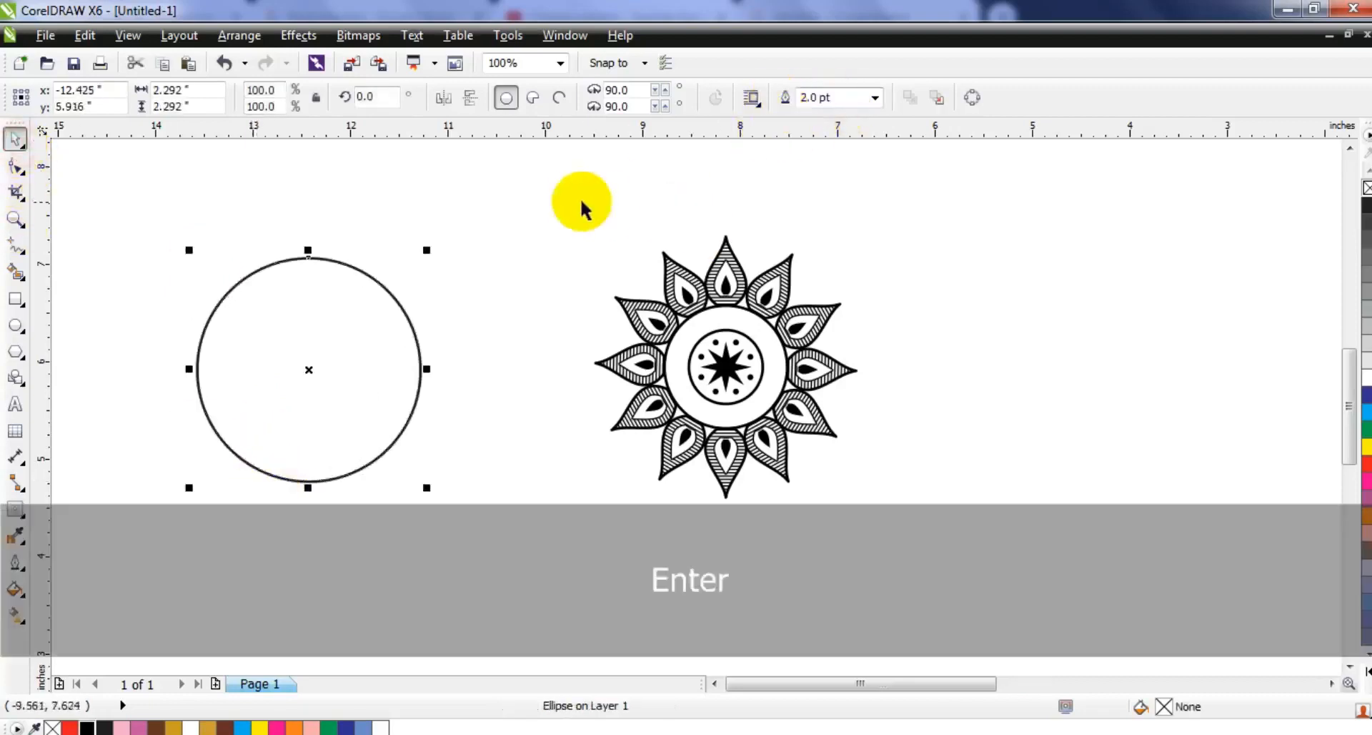
# Group the whole flower design and align the new circle to its centre.
pyautogui.moveTo(799, 491); pyautogui.dragTo(867, 526)
pyautogui.hotkey('ctrl', 'g')
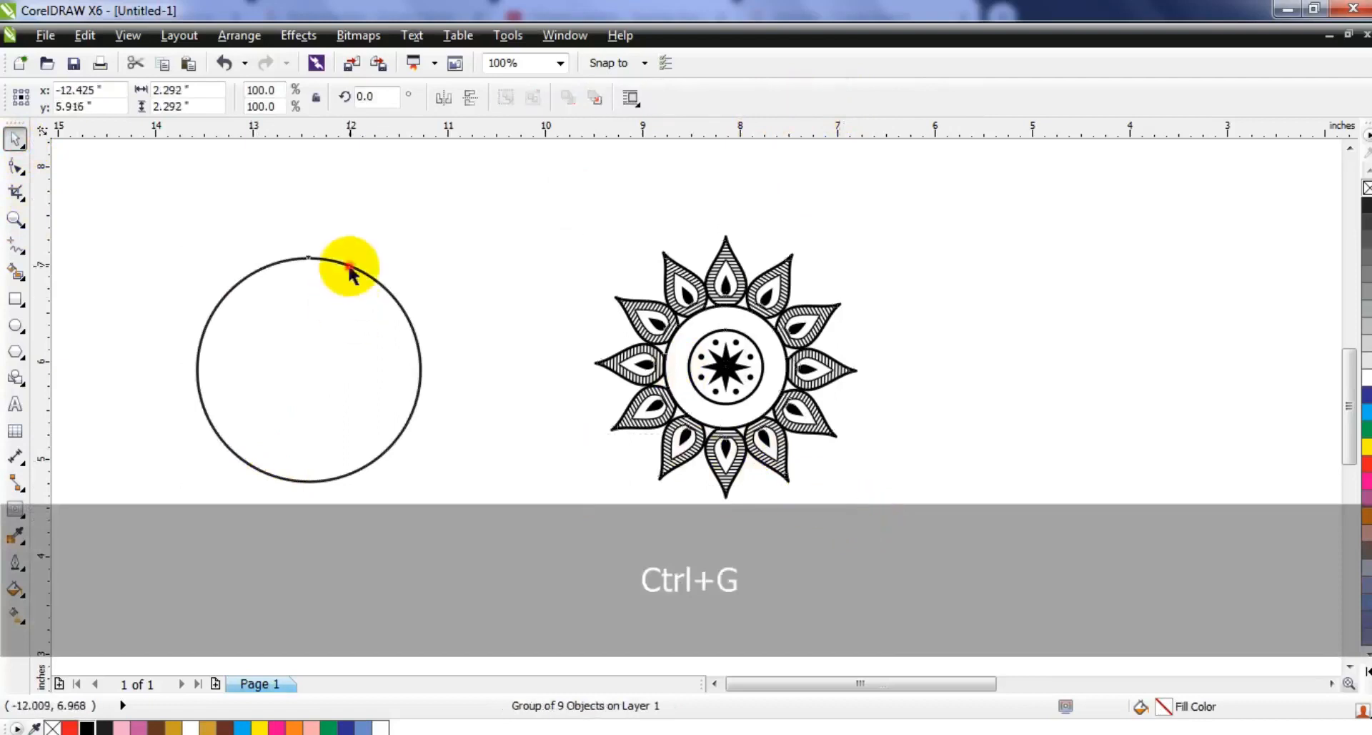
pyautogui.click(351, 269)
pyautogui.keyDown('shift'); pyautogui.click(728, 243); pyautogui.keyUp('shift')
pyautogui.press('e')
pyautogui.press('Escape')
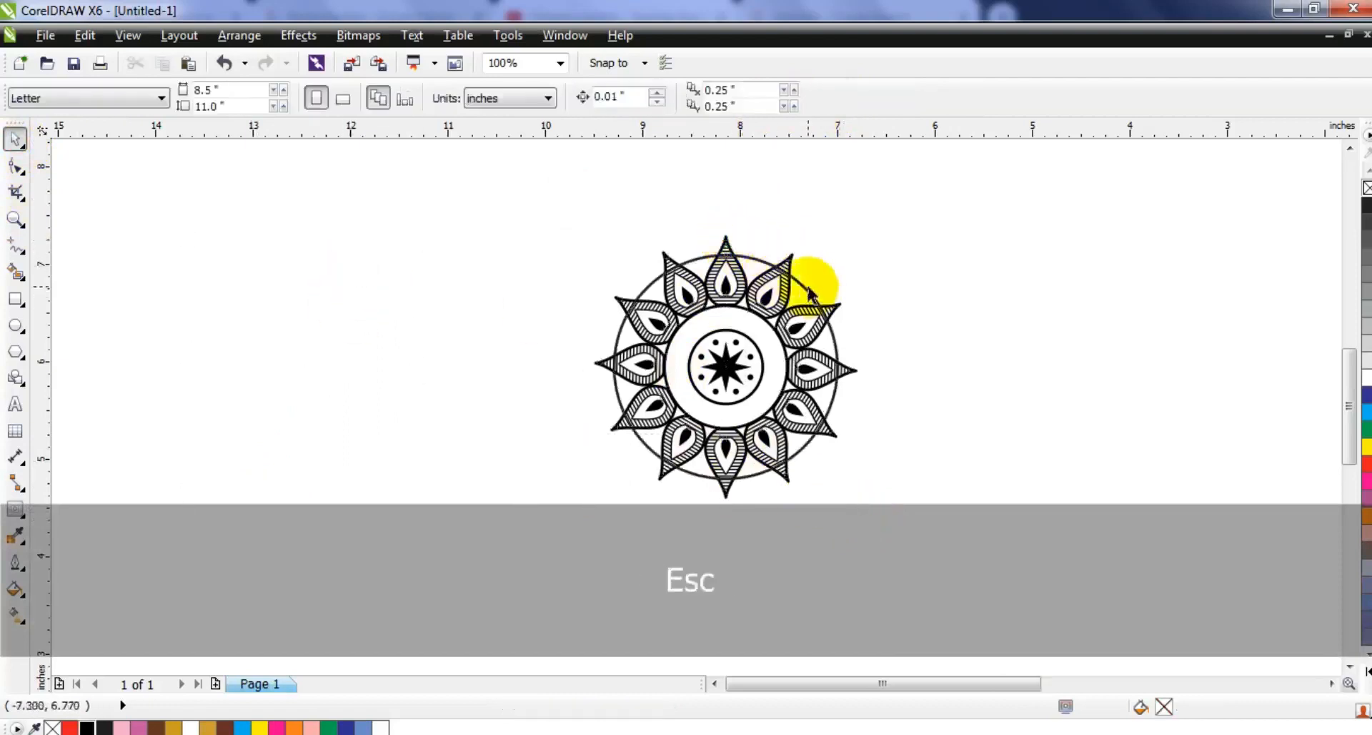
# Enlarge the circle to the petal tips and add three larger concentric copies, the outermost about 3.672 in wide.
pyautogui.click(809, 284)
pyautogui.moveTo(844, 249); pyautogui.dragTo(912, 177)
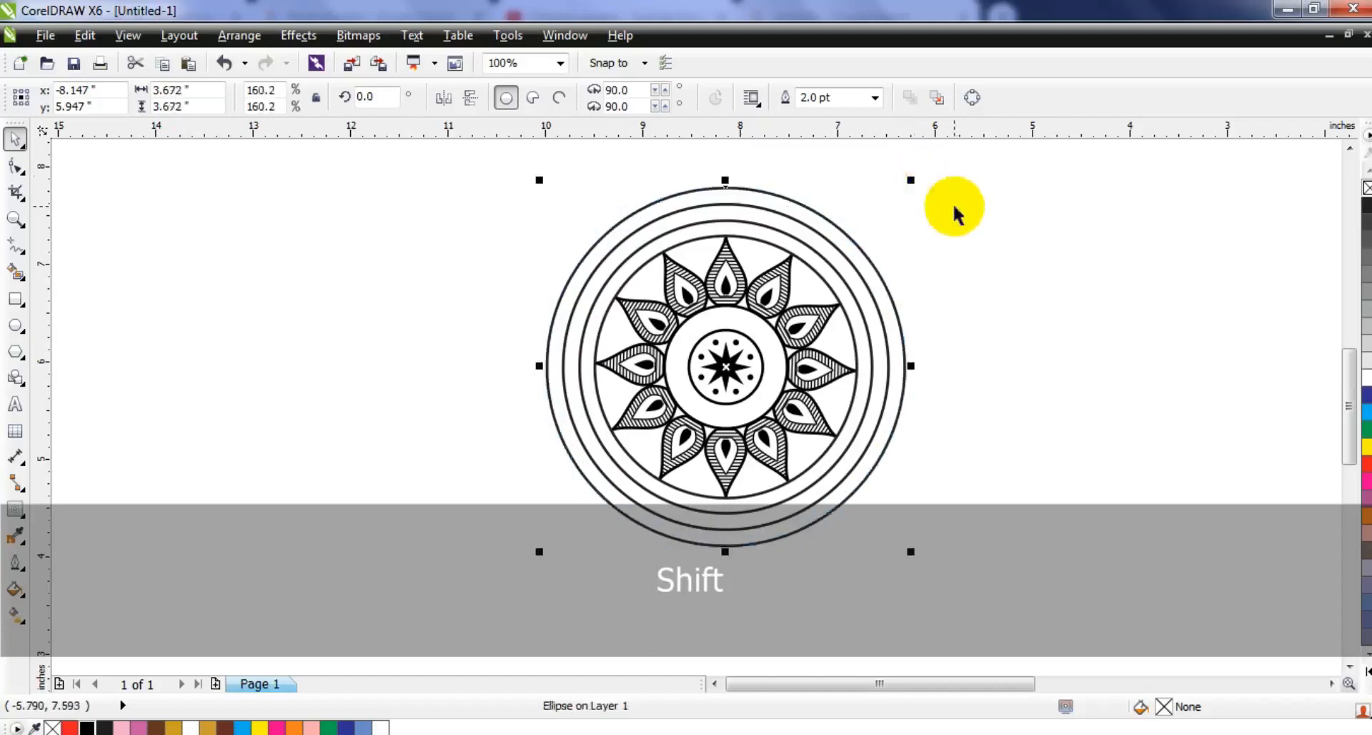
pyautogui.click(955, 207)
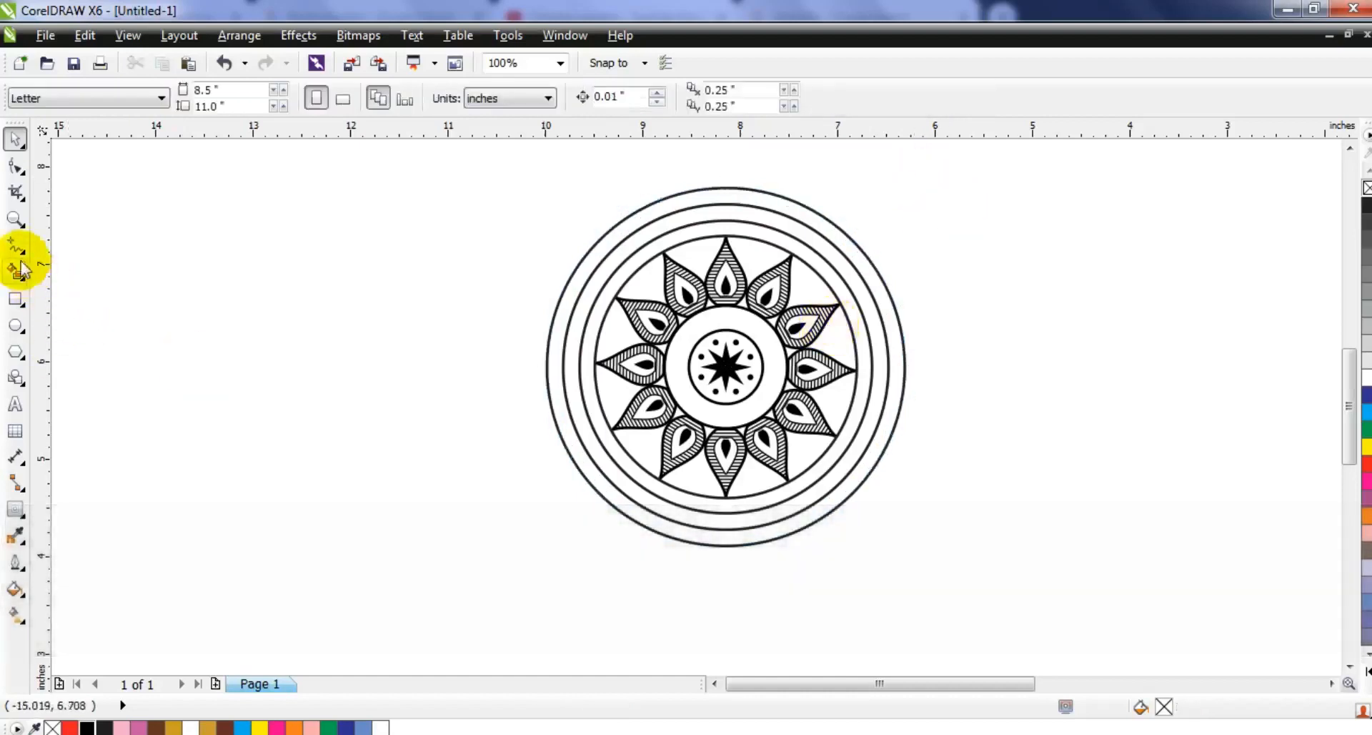
# Draw a vertical line about 3.51 in long beside the design and set its outline width to 2.0 pt.
pyautogui.click(15, 246)
pyautogui.moveTo(269, 274); pyautogui.dragTo(259, 572)
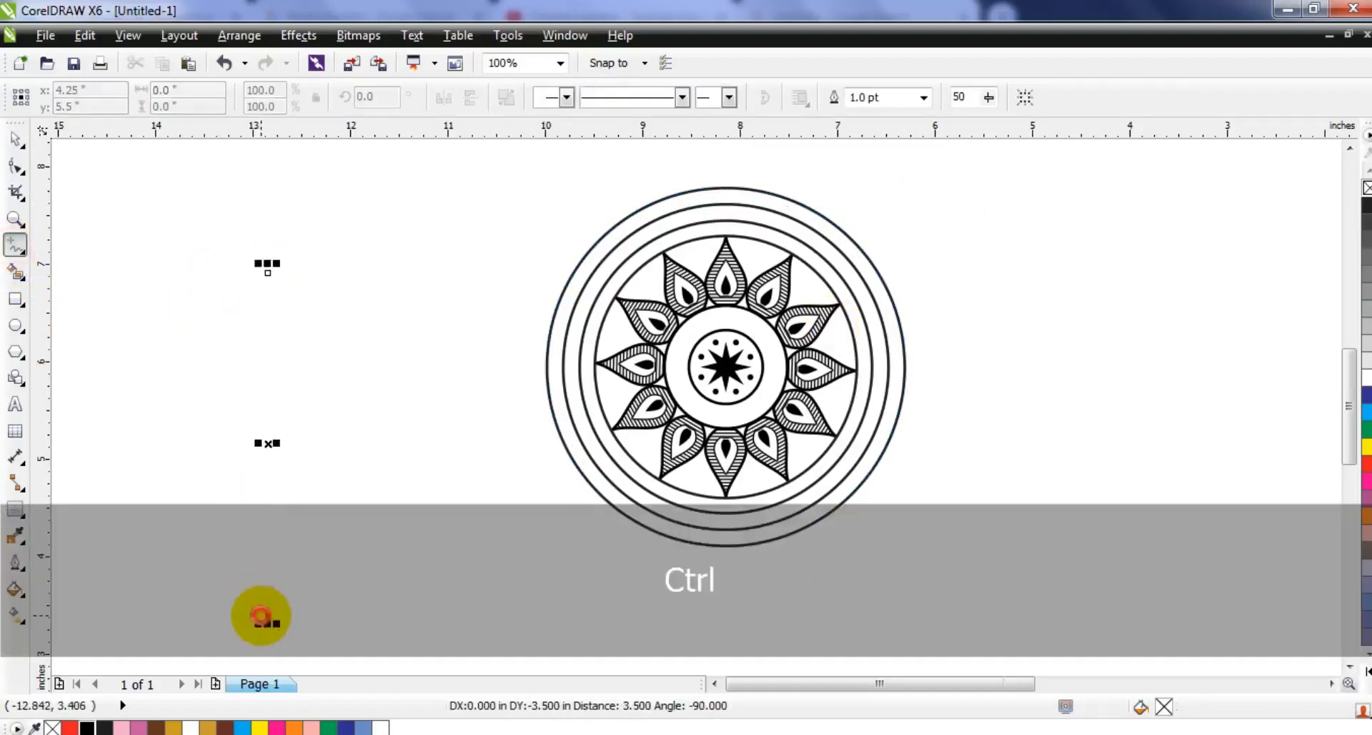
pyautogui.moveTo(264, 619); pyautogui.dragTo(268, 622)
pyautogui.click(15, 138)
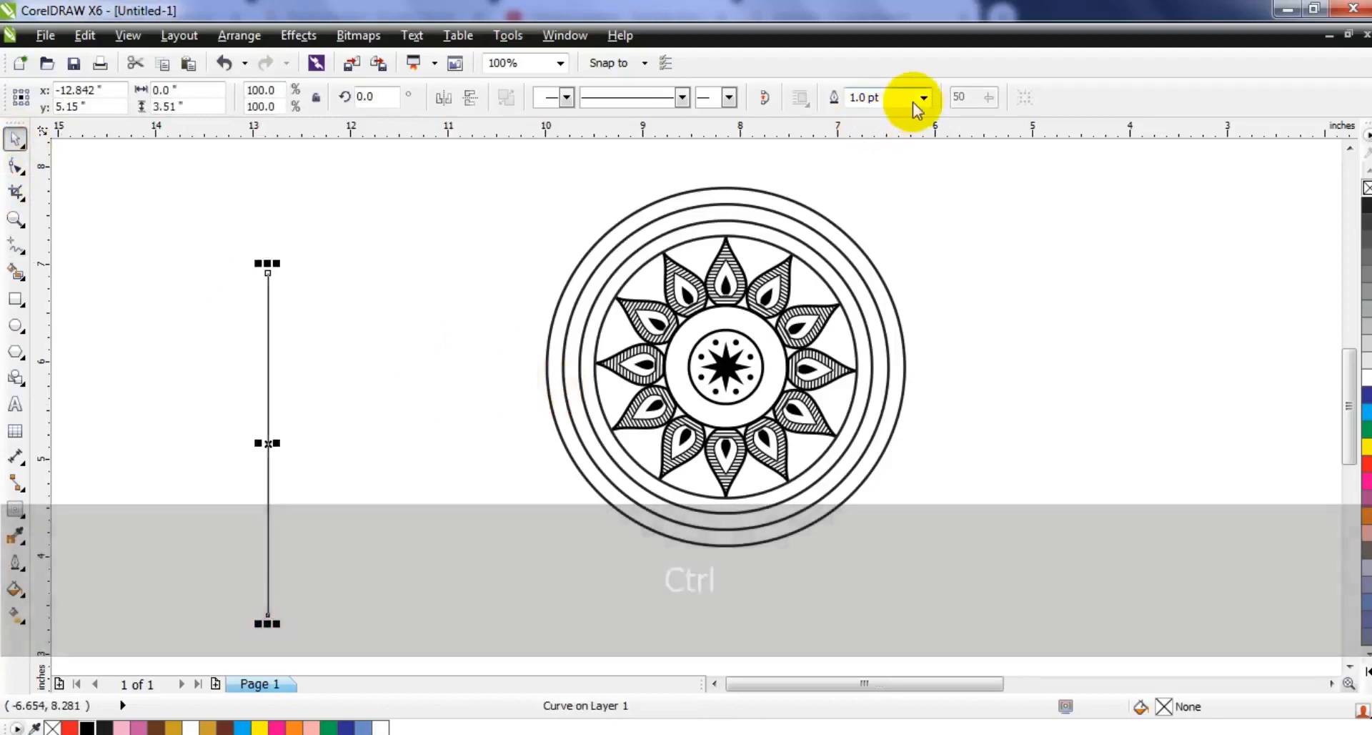
pyautogui.click(922, 99)
pyautogui.click(886, 193)
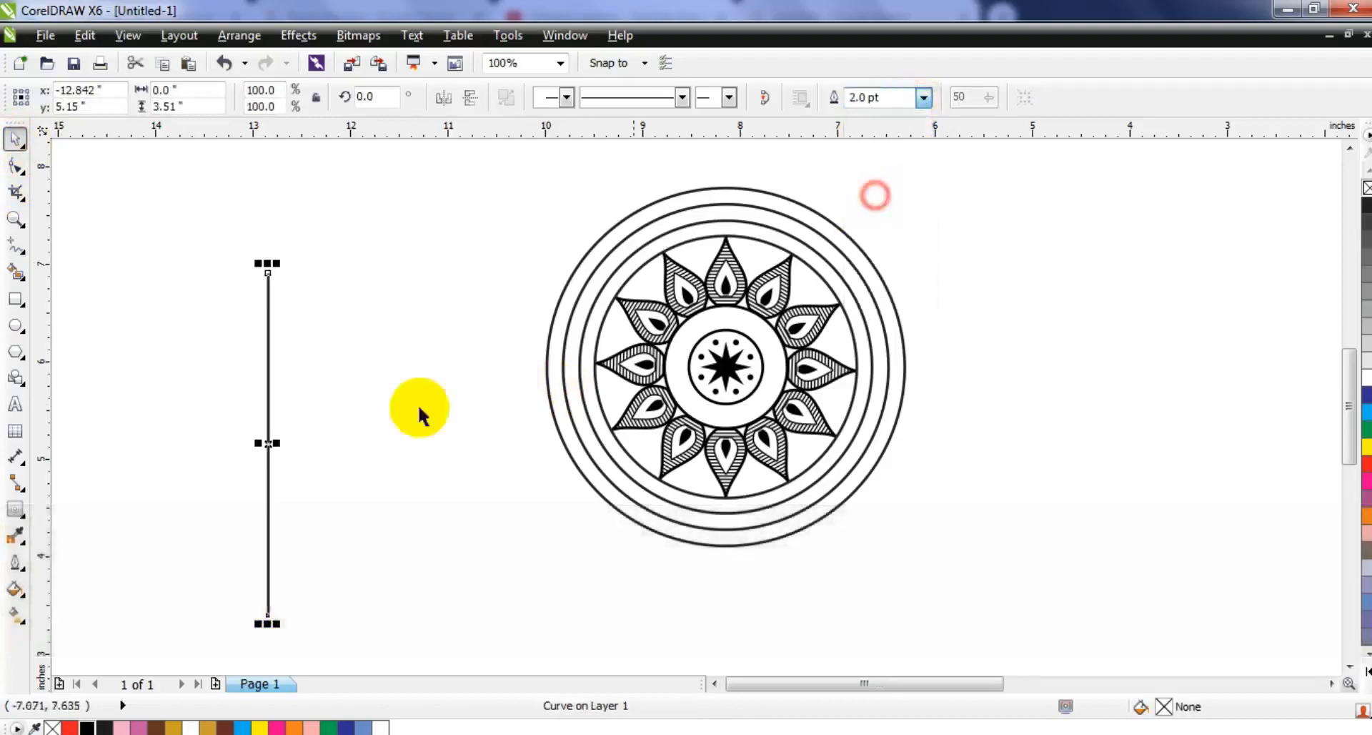
# Move the vertical line clear of the mandala and repeat rotated copies about its midpoint, roughly 5° apart, until they form a full radial burst.
pyautogui.click(717, 682)
pyautogui.moveTo(526, 352); pyautogui.dragTo(468, 306)
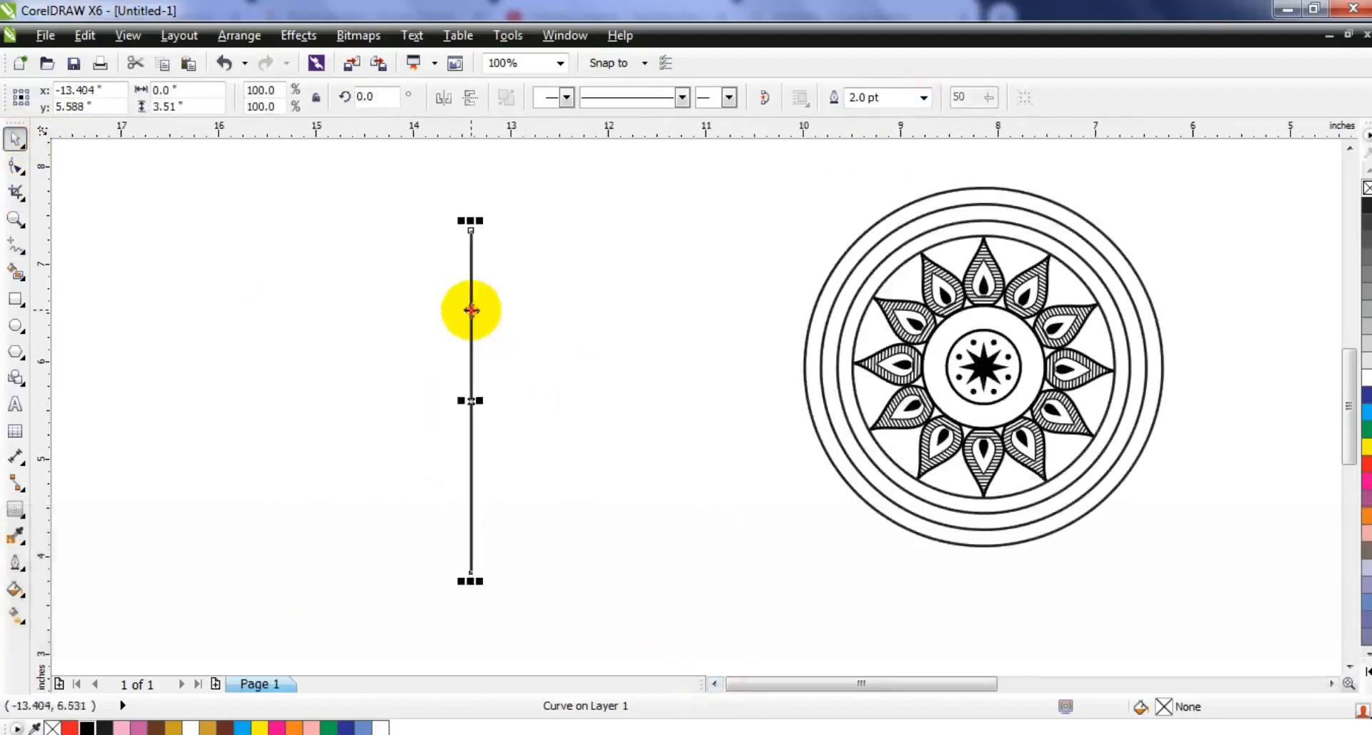
pyautogui.click(470, 306)
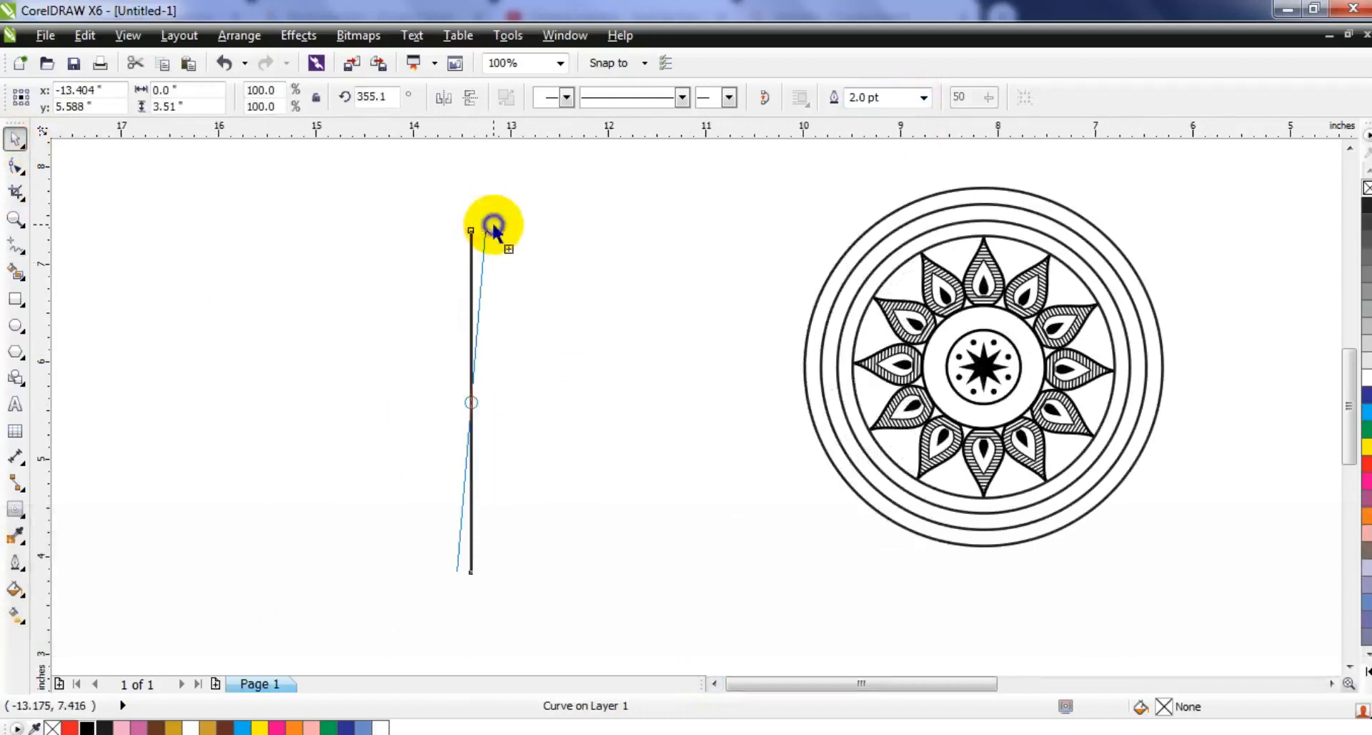
pyautogui.hotkey('ctrl', 'r')
pyautogui.hotkey('ctrl', 'r')
pyautogui.hotkey('ctrl', 'r')
pyautogui.hotkey('ctrl', 'r')
pyautogui.hotkey('ctrl', 'r')
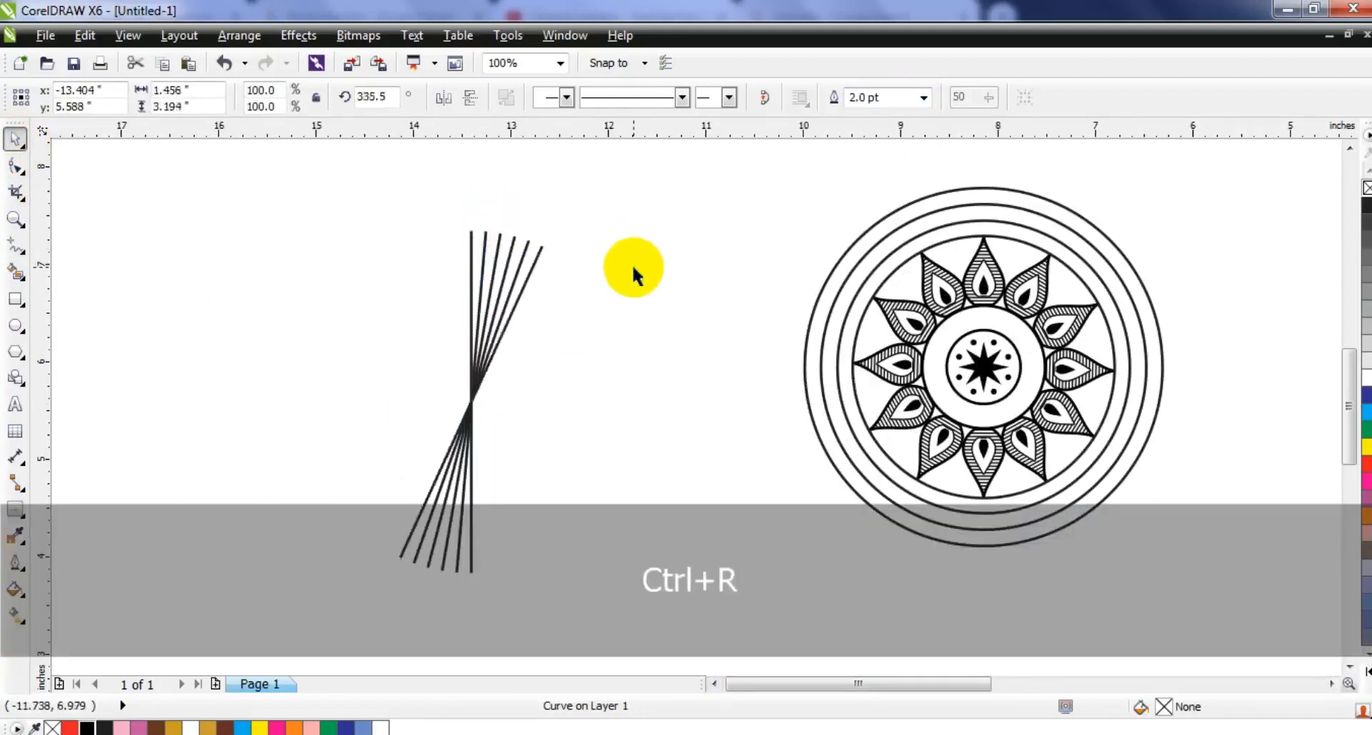
pyautogui.hotkey('ctrl', 'r')
pyautogui.hotkey('ctrl', 'r')
pyautogui.hotkey('ctrl', 'r')
pyautogui.hotkey('ctrl', 'r')
pyautogui.hotkey('ctrl', 'r')
pyautogui.hotkey('ctrl', 'r')
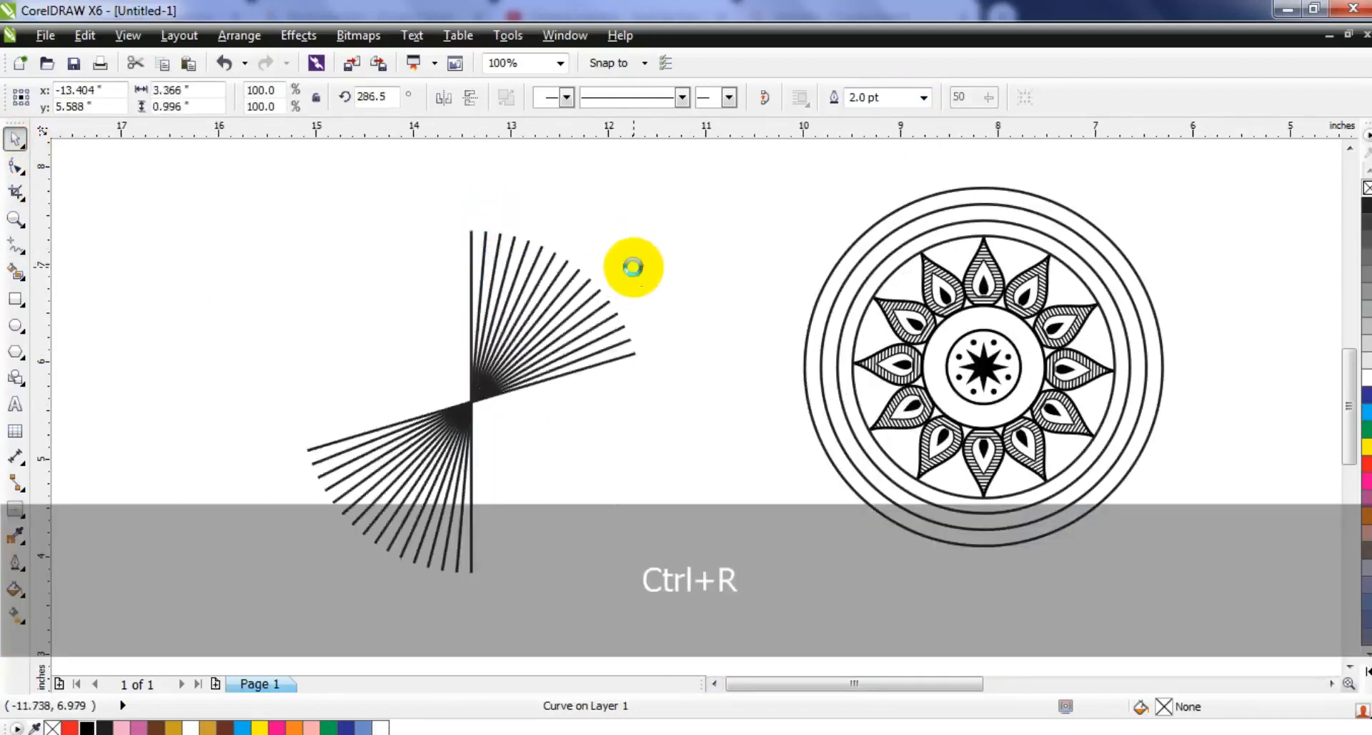
pyautogui.hotkey('ctrl', 'r')
pyautogui.hotkey('ctrl', 'r')
pyautogui.hotkey('ctrl', 'r')
pyautogui.hotkey('ctrl', 'r')
pyautogui.hotkey('ctrl', 'r')
pyautogui.hotkey('ctrl', 'r')
pyautogui.hotkey('ctrl', 'r')
pyautogui.hotkey('ctrl', 'r')
pyautogui.hotkey('ctrl', 'r')
pyautogui.hotkey('ctrl', 'r')
pyautogui.hotkey('ctrl', 'r')
pyautogui.hotkey('ctrl', 'r')
pyautogui.hotkey('ctrl', 'r')
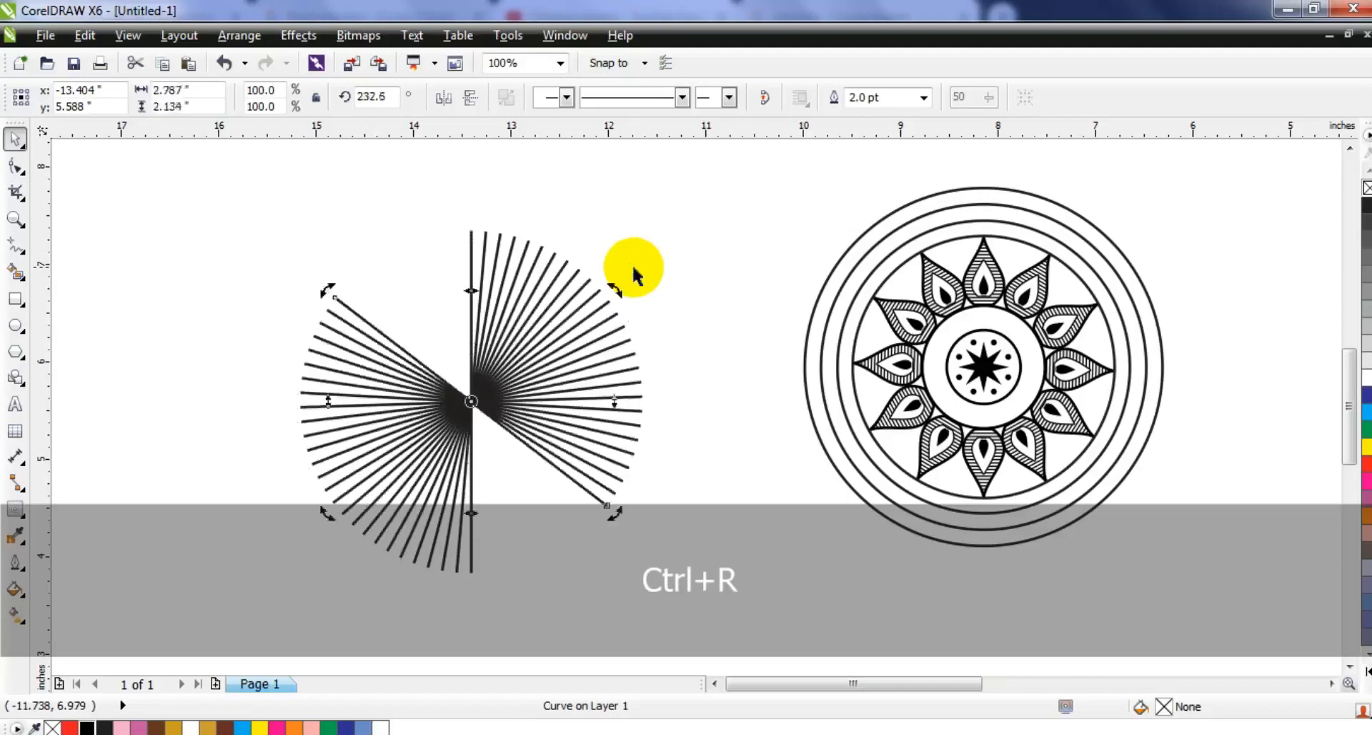
pyautogui.hotkey('ctrl', 'r')
pyautogui.hotkey('ctrl', 'r')
pyautogui.hotkey('ctrl', 'r')
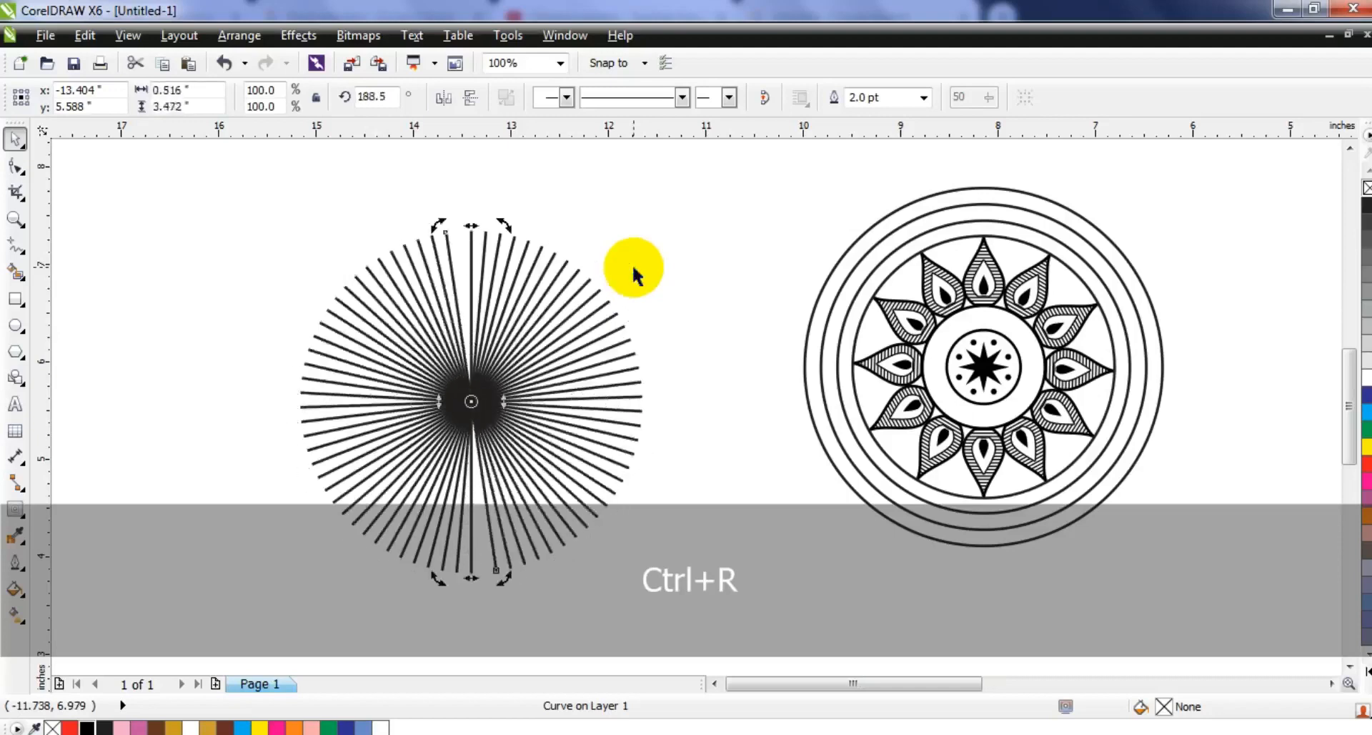
# Combine all the radial lines into a single curve and set its outline colour to black.
pyautogui.moveTo(680, 190); pyautogui.dragTo(236, 586)
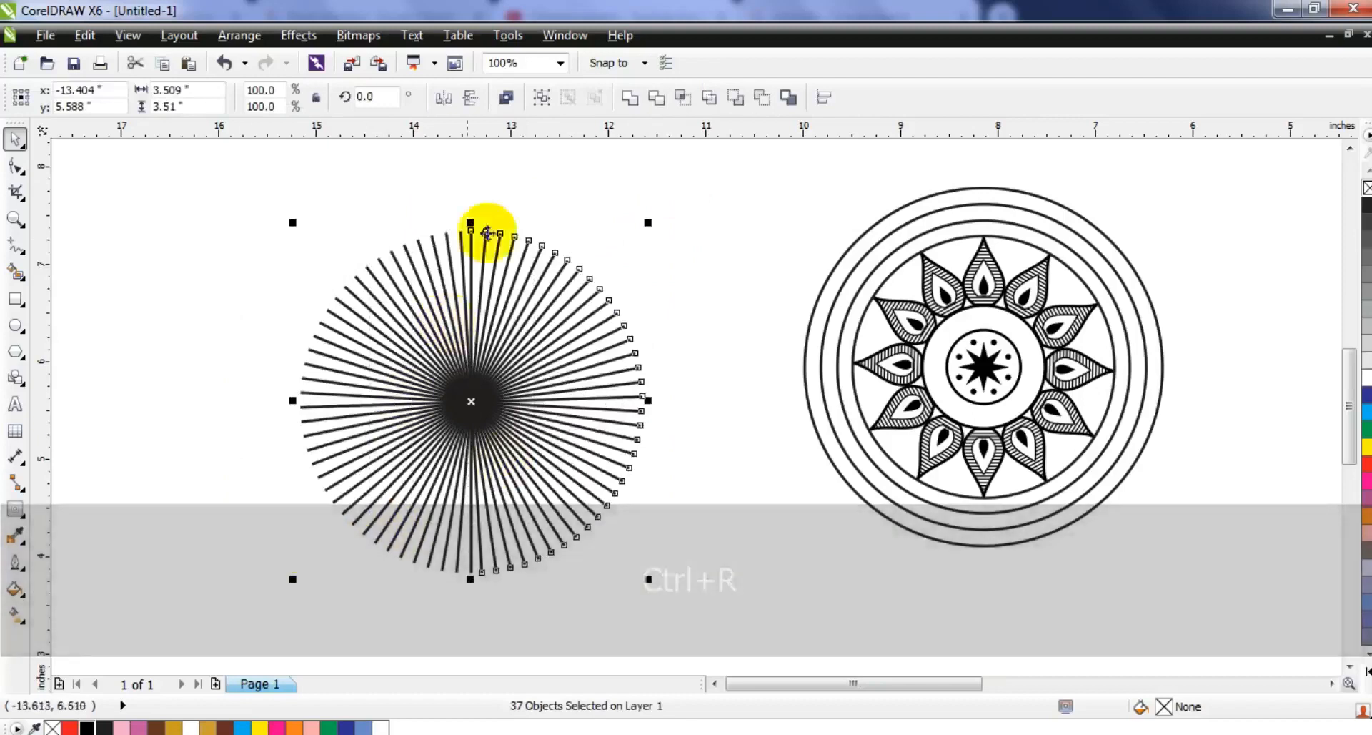
pyautogui.click(506, 99)
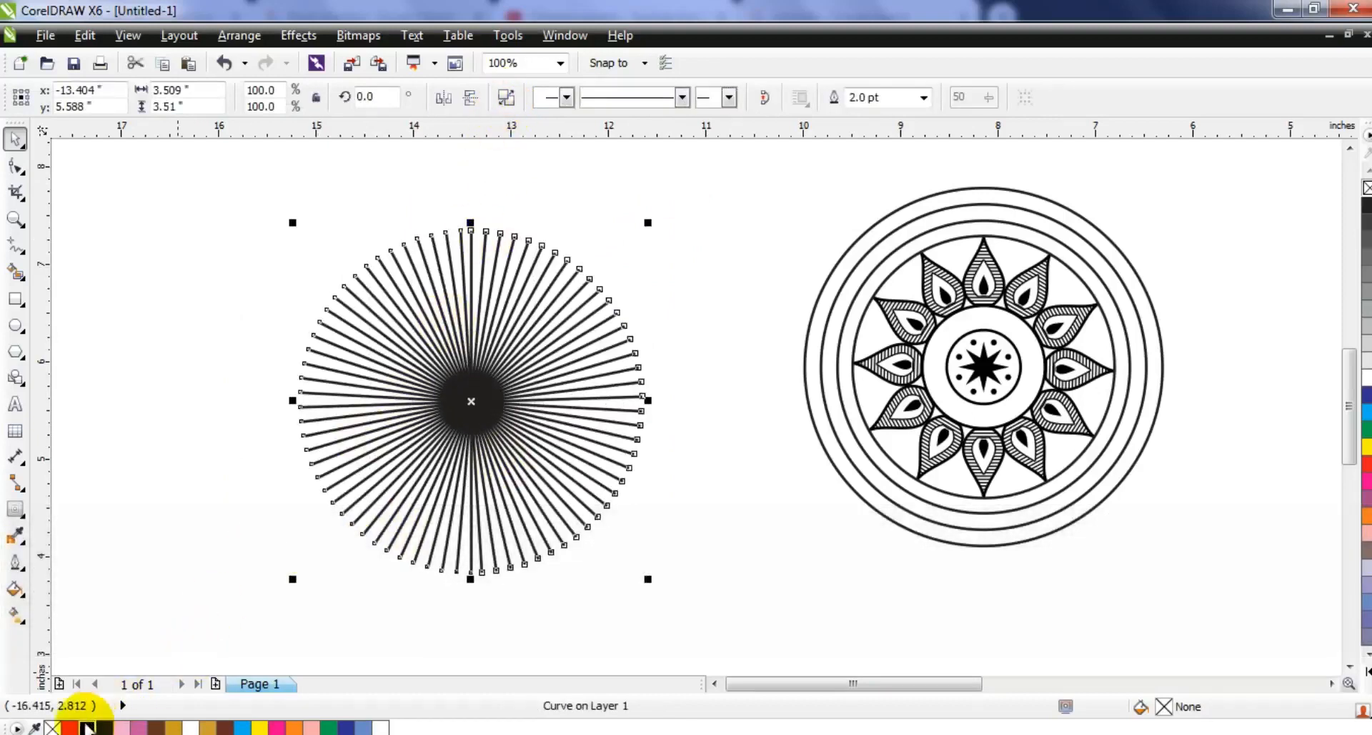
pyautogui.rightClick(88, 727)
# Align the radial burst to the mandala's centre, both horizontally and vertically.
pyautogui.press('shift')
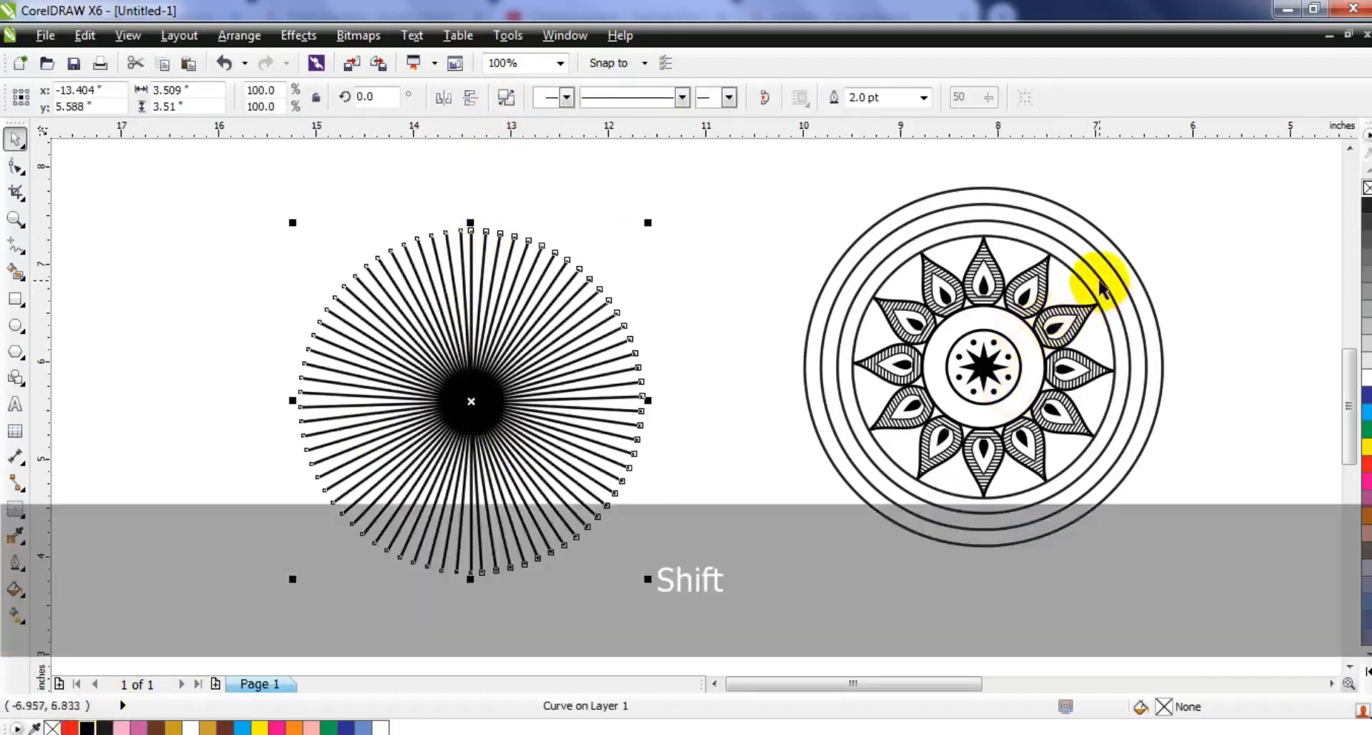
pyautogui.keyDown('shift'); pyautogui.click(1101, 286); pyautogui.keyUp('shift')
pyautogui.press('c')
pyautogui.press('e')
pyautogui.press('Escape')
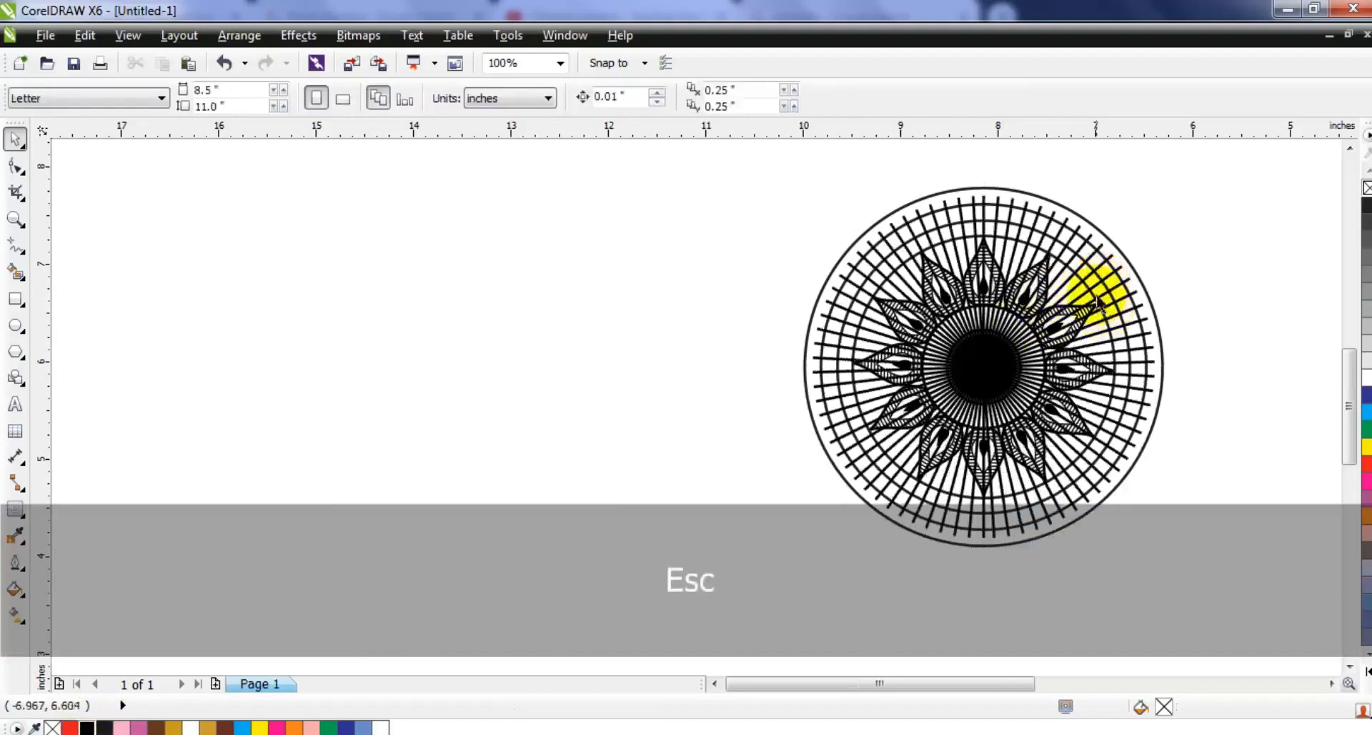
# Bring the second-largest concentric circle to the front and give it a red outline.
pyautogui.click(1082, 265)
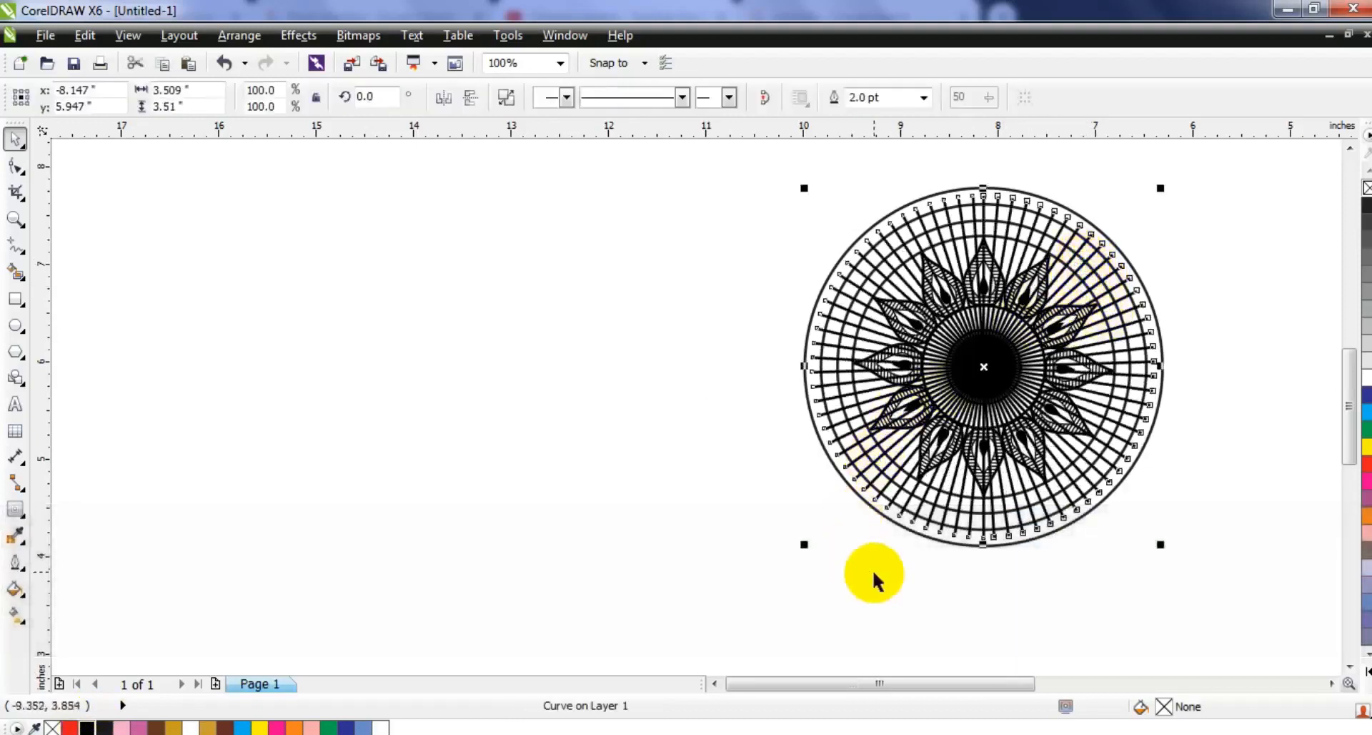
pyautogui.click(872, 576)
pyautogui.moveTo(1135, 309); pyautogui.dragTo(1167, 294)
pyautogui.hotkey('ctrl', 'z')
pyautogui.hotkey('shift', 'pageup')
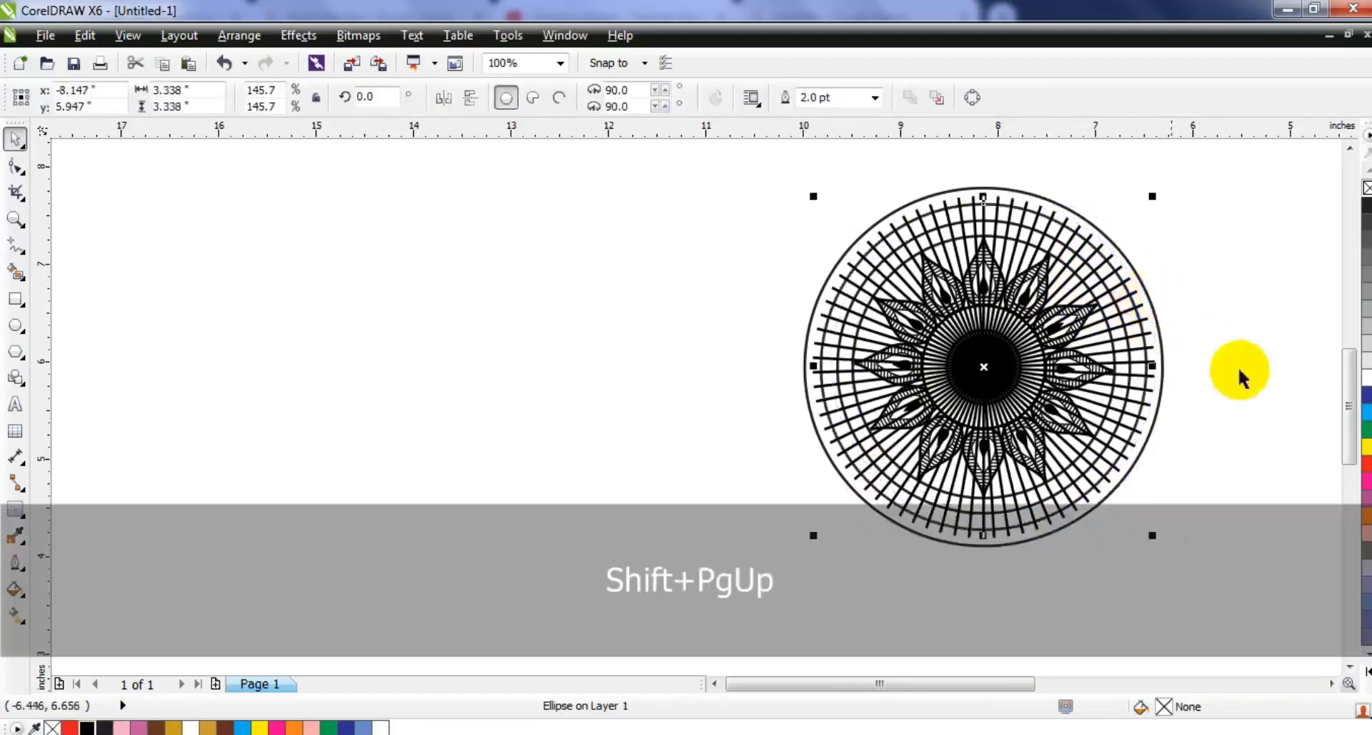
pyautogui.rightClick(1365, 463)
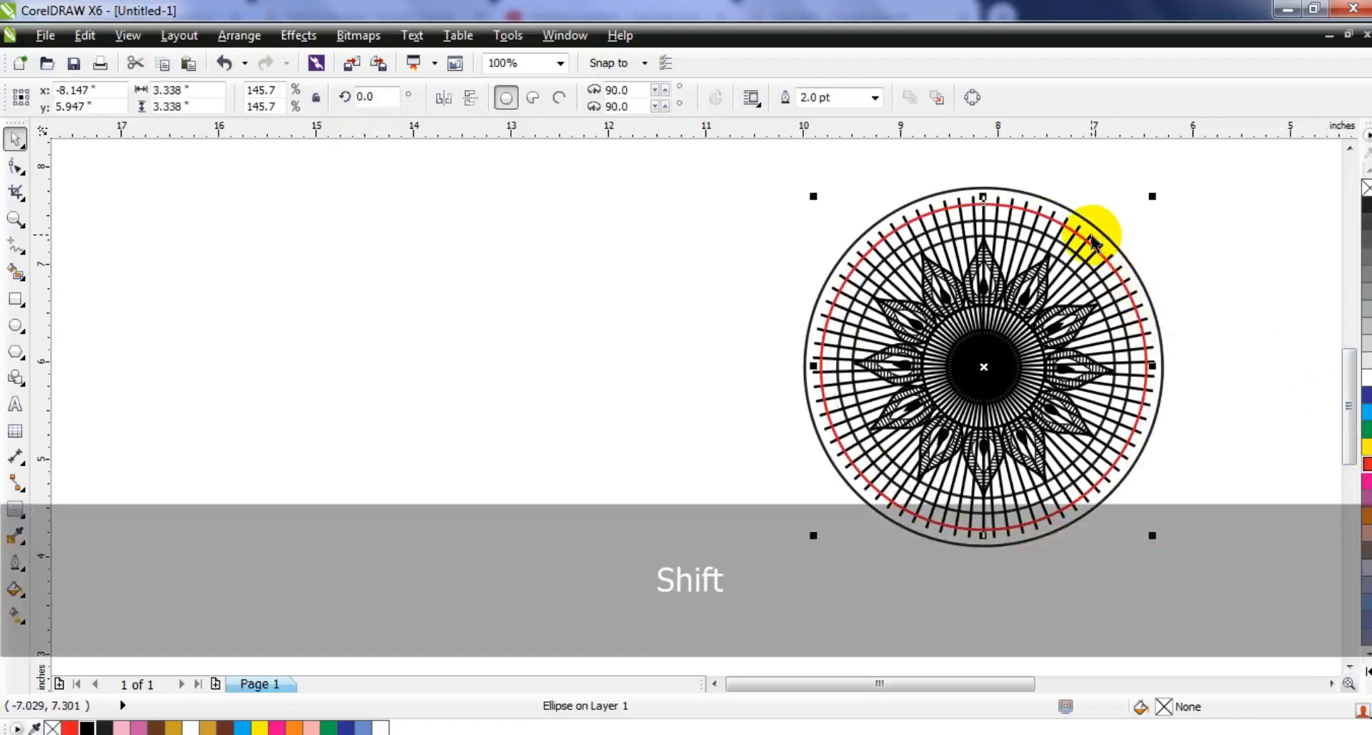
# Intersect the radial burst with the red circle and delete the original burst that extends beyond it.
pyautogui.keyDown('shift'); pyautogui.click(1114, 243); pyautogui.keyUp('shift')
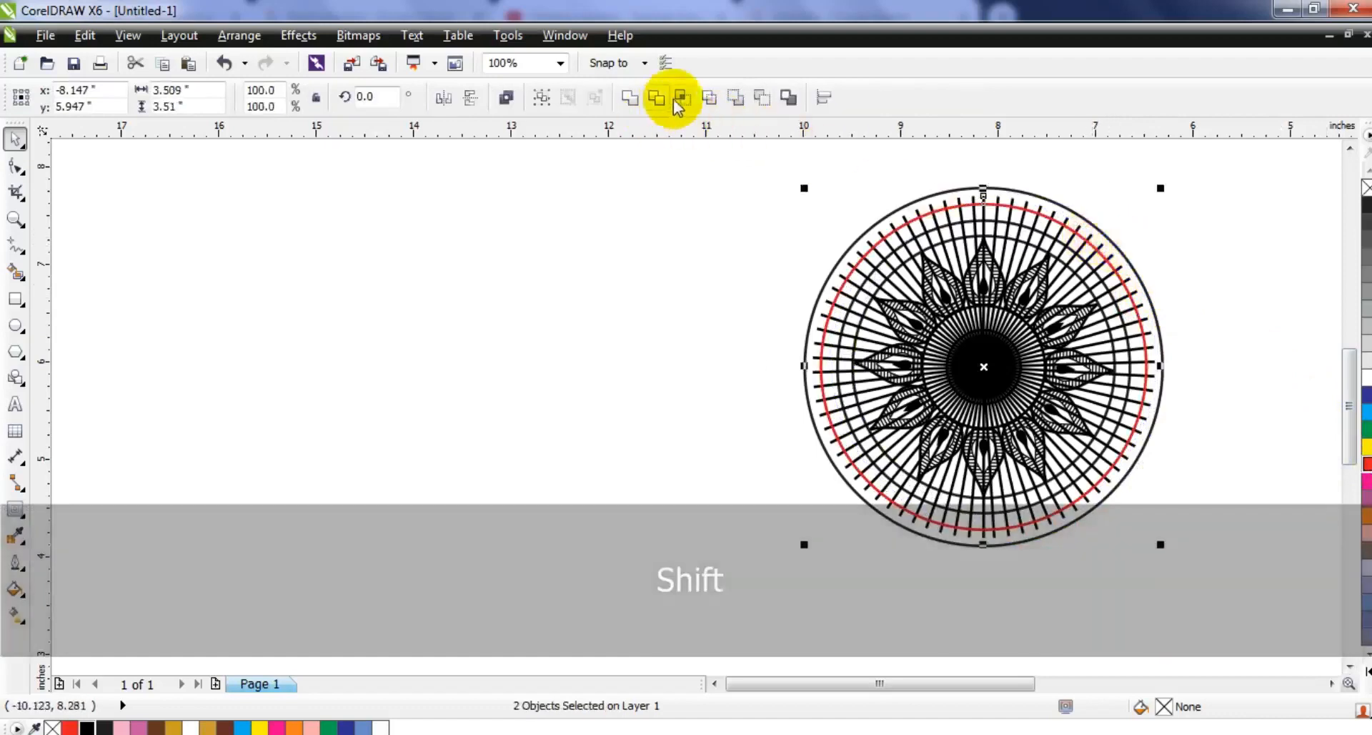
pyautogui.click(681, 98)
pyautogui.click(625, 223)
pyautogui.click(1079, 243)
pyautogui.press('Delete')
pyautogui.click(1076, 242)
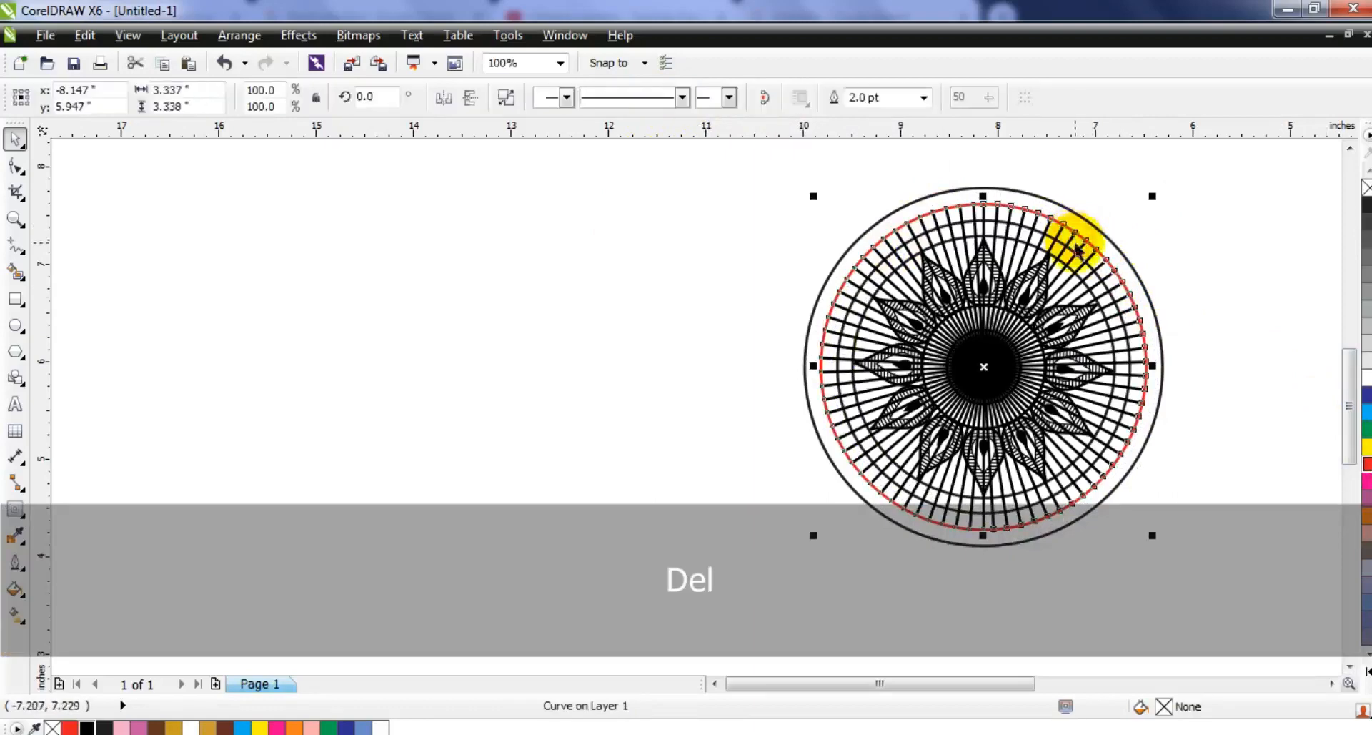
# Fill the two circles inside the red one with white and place the larger one behind the smaller.
pyautogui.hotkey('shift', 'F2')
pyautogui.hotkey('ctrl', 'z')
pyautogui.click(1365, 379)
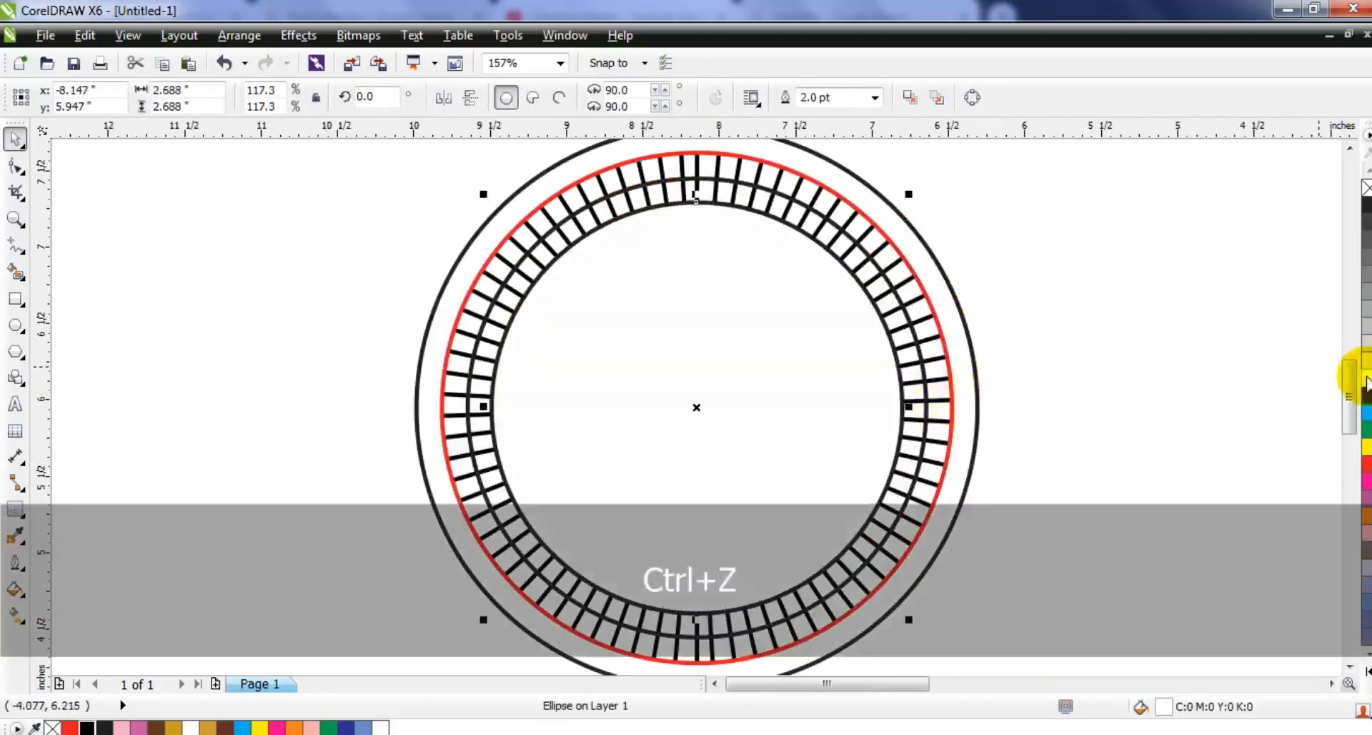
pyautogui.click(902, 308)
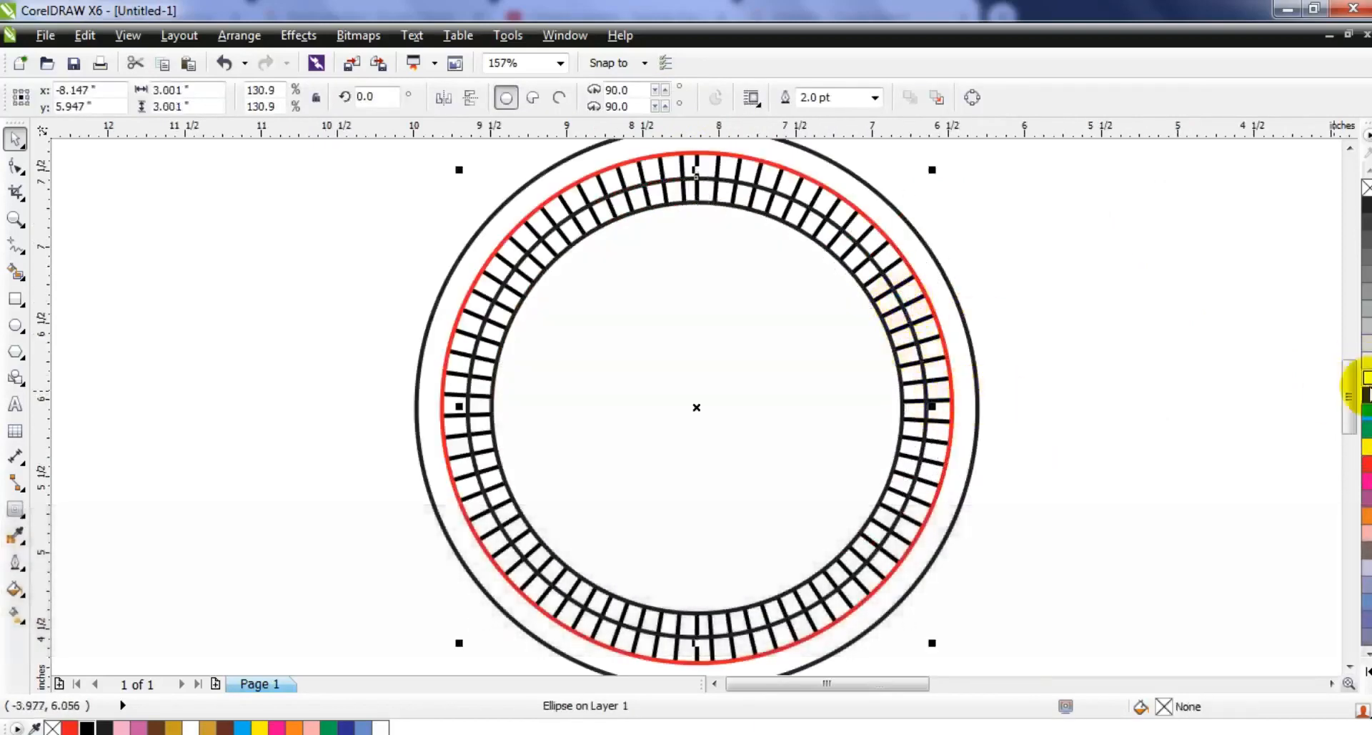
pyautogui.click(1364, 382)
pyautogui.hotkey('ctrl', 'pagedown')
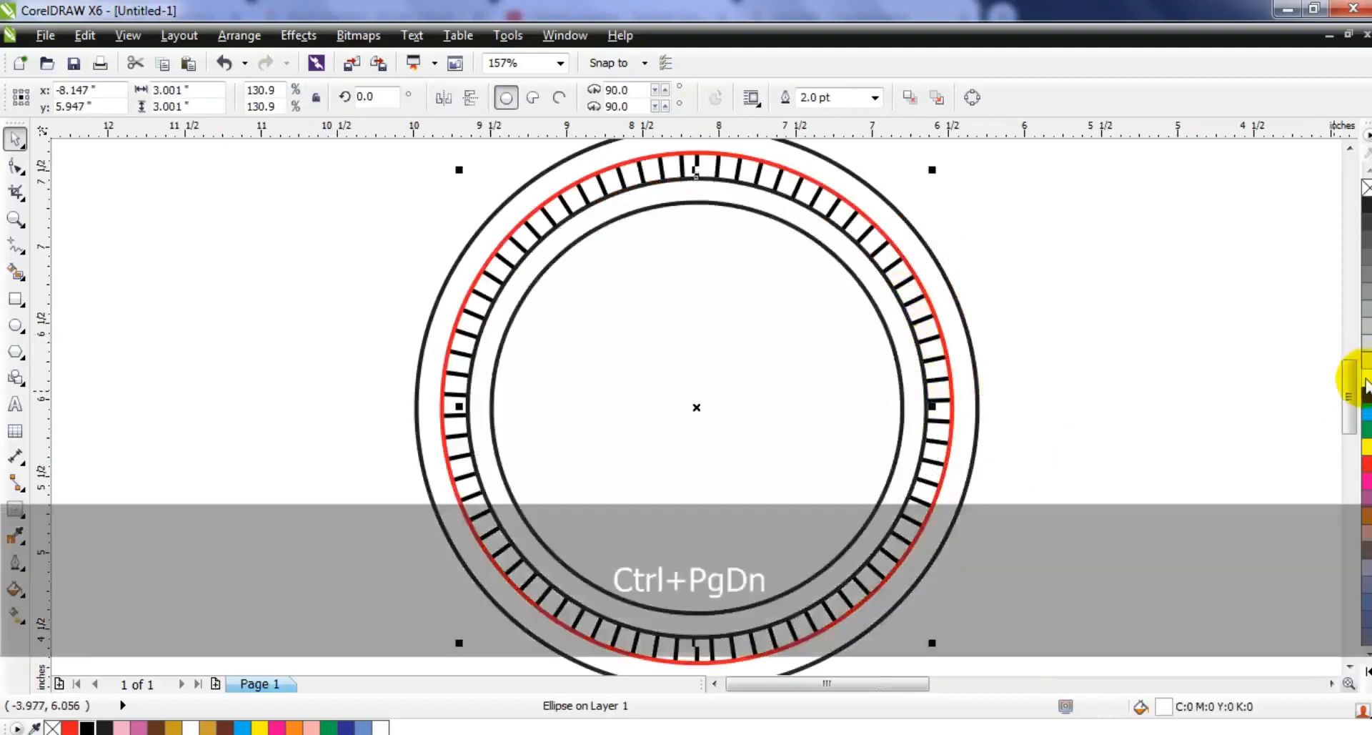
# Select both white-filled circles and reorder them behind the flower but in front of the radial lines.
pyautogui.keyDown('shift'); pyautogui.click(710, 269); pyautogui.keyUp('shift')
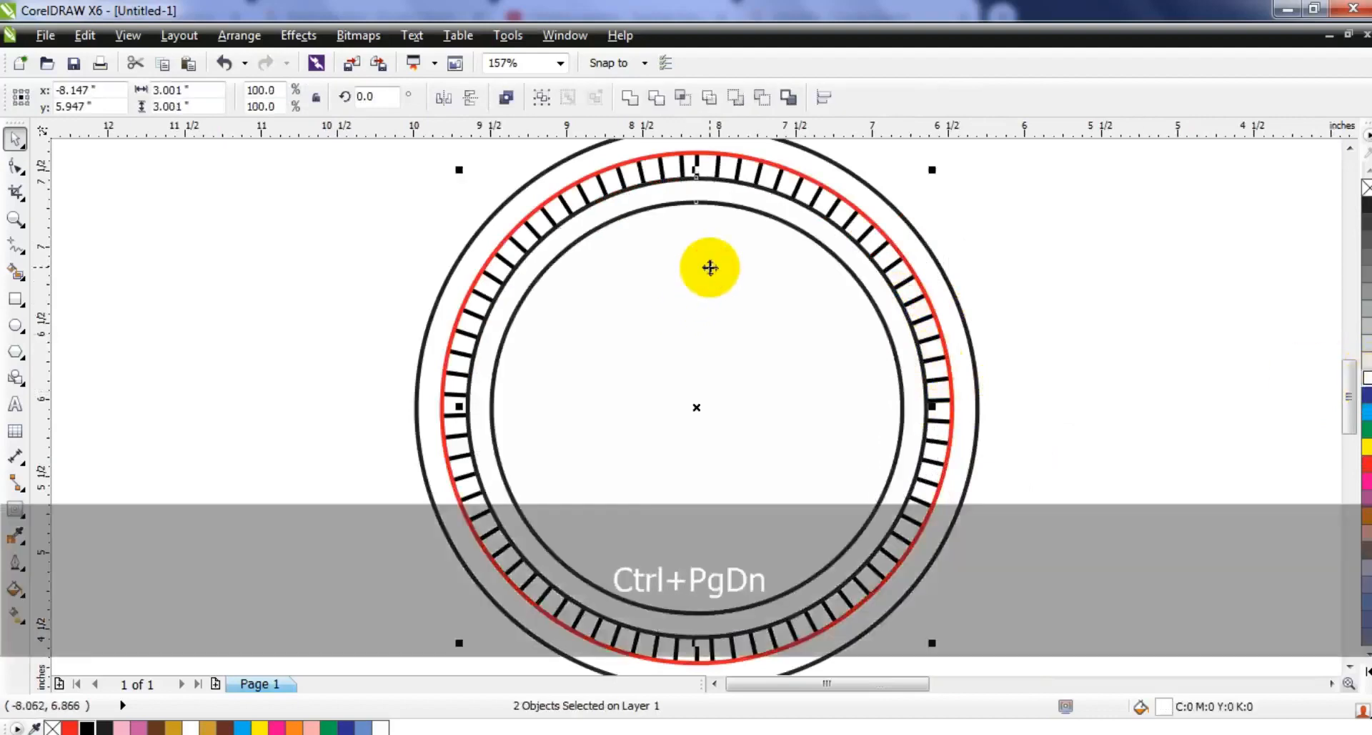
pyautogui.hotkey('ctrl', 'pagedown')
pyautogui.hotkey('ctrl', 'pageup')
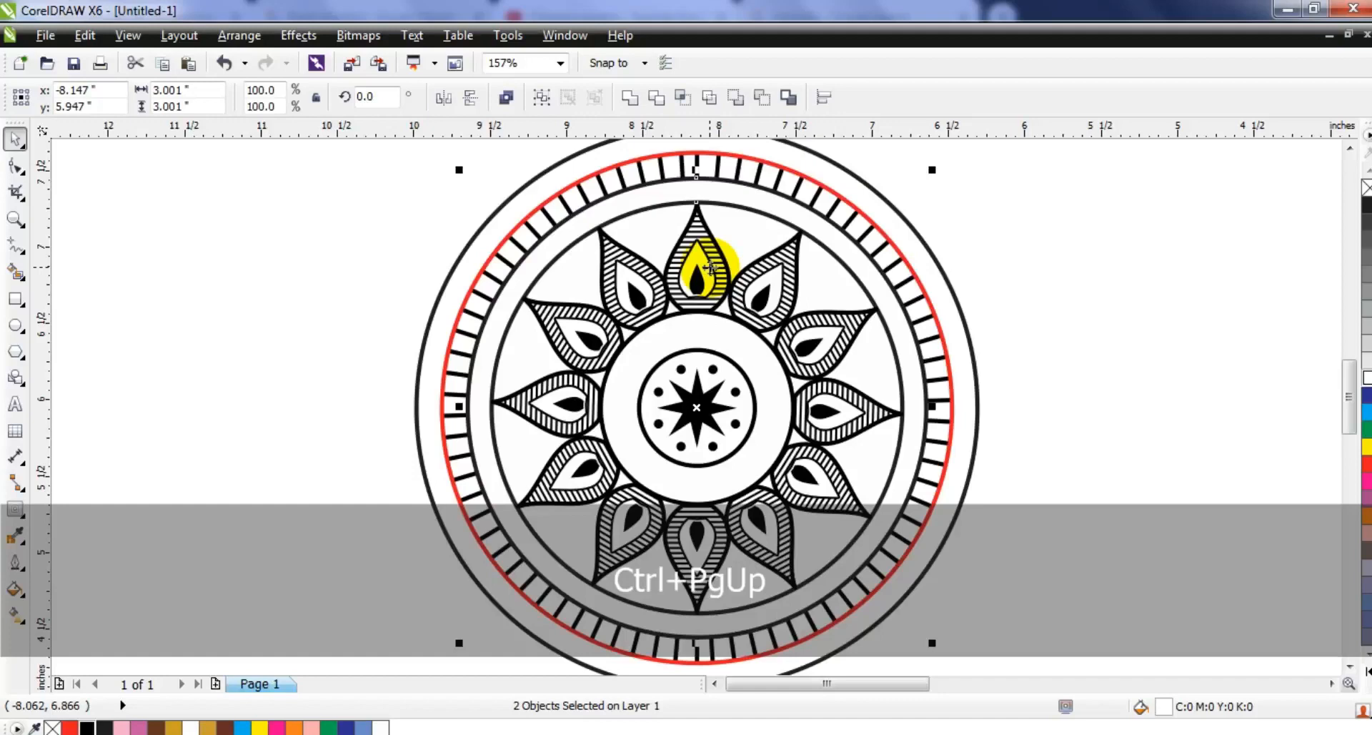
# Change the red circle's outline back to black and deselect it.
pyautogui.click(1047, 218)
pyautogui.click(877, 232)
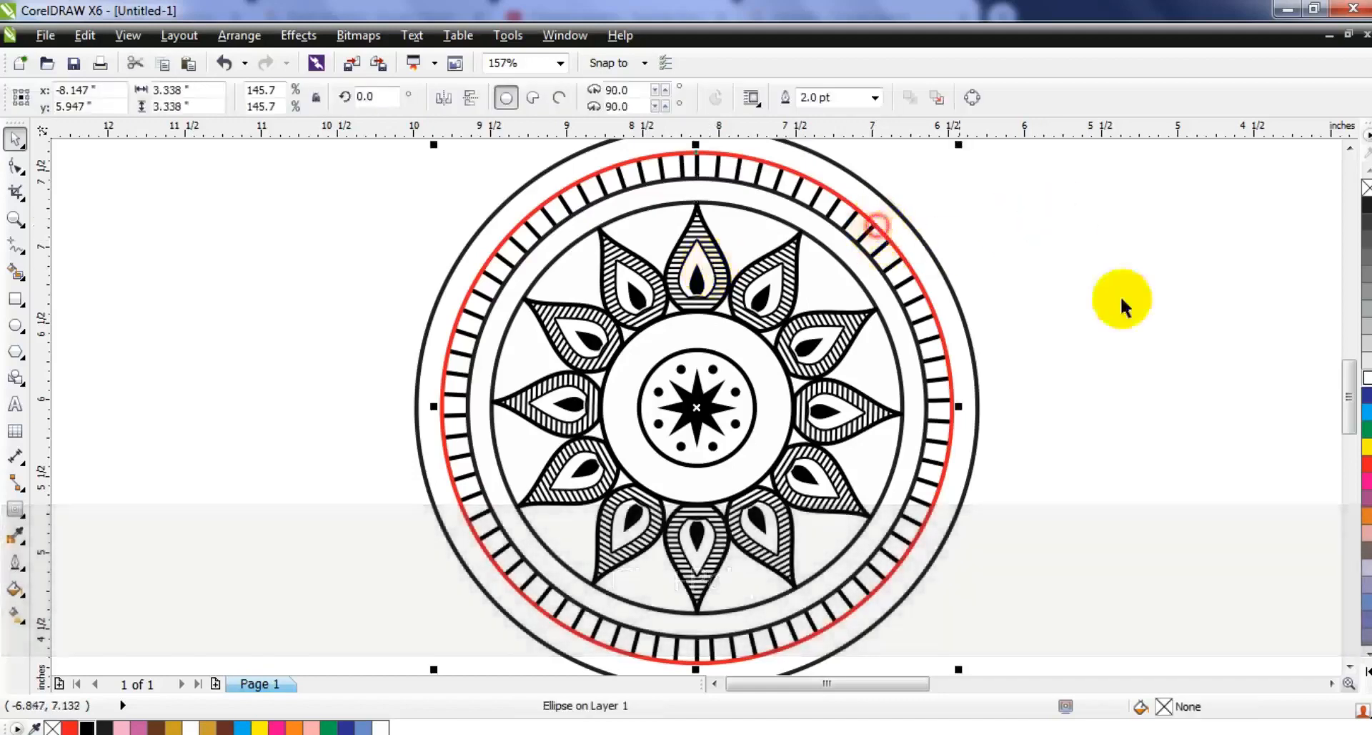
pyautogui.press('Escape')
pyautogui.scroll(-3, 647, 307)
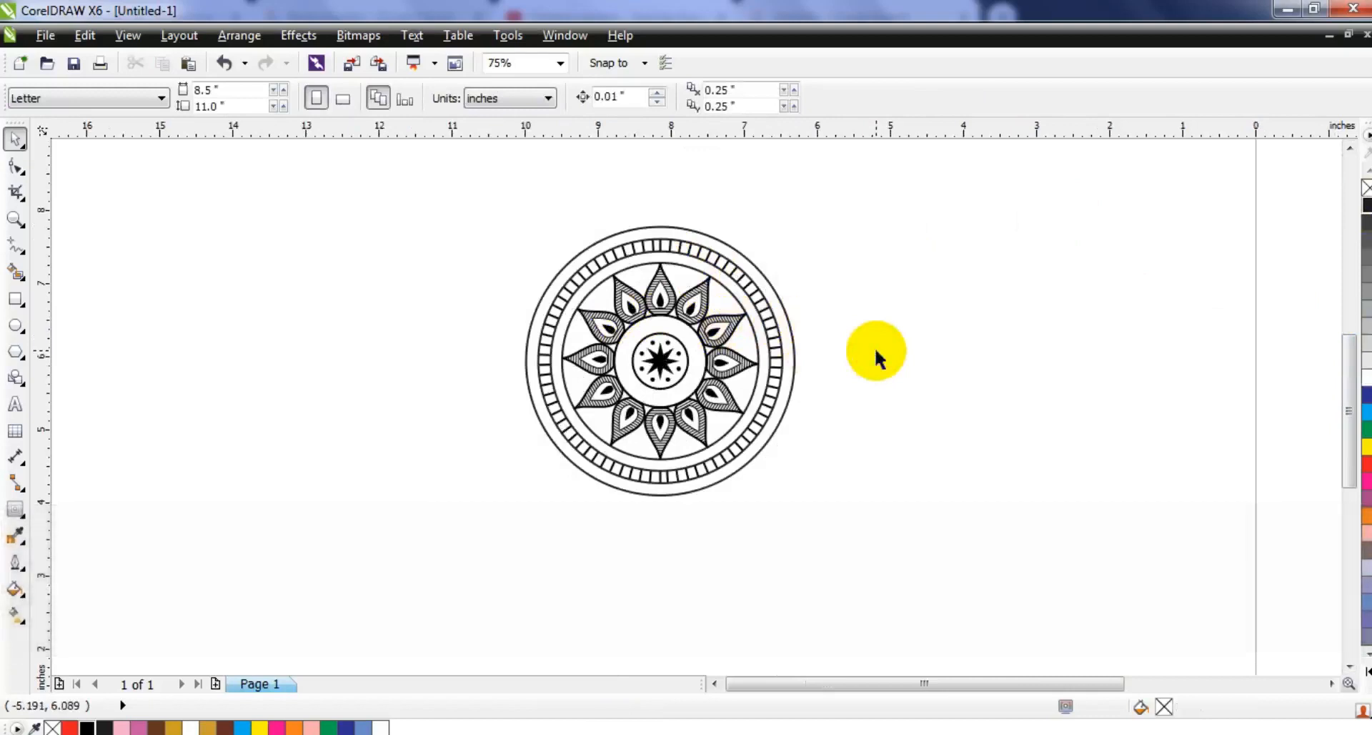
# Draw a closed freehand triangle on top of the outermost circle, with a vertical side about 1.04 in long.
pyautogui.click(14, 216)
pyautogui.moveTo(512, 321); pyautogui.dragTo(790, 162)
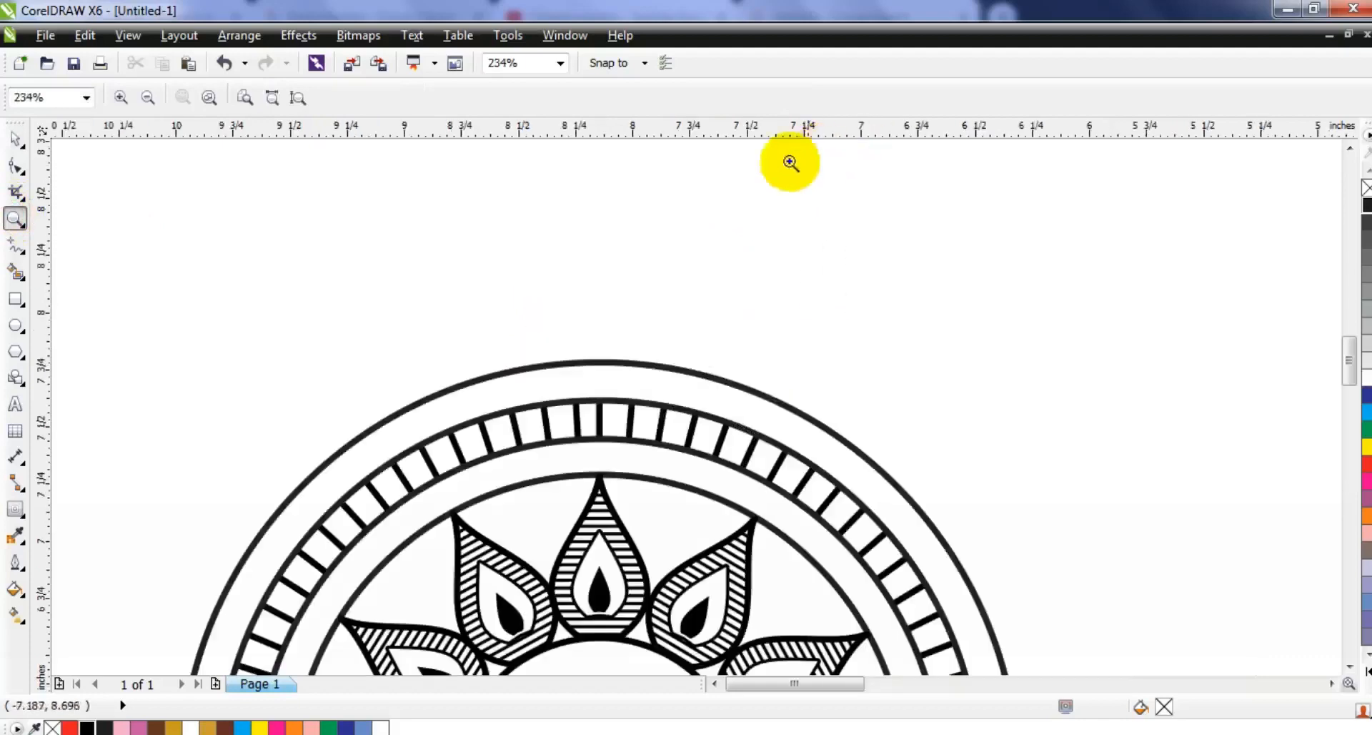
pyautogui.click(15, 245)
pyautogui.click(595, 359)
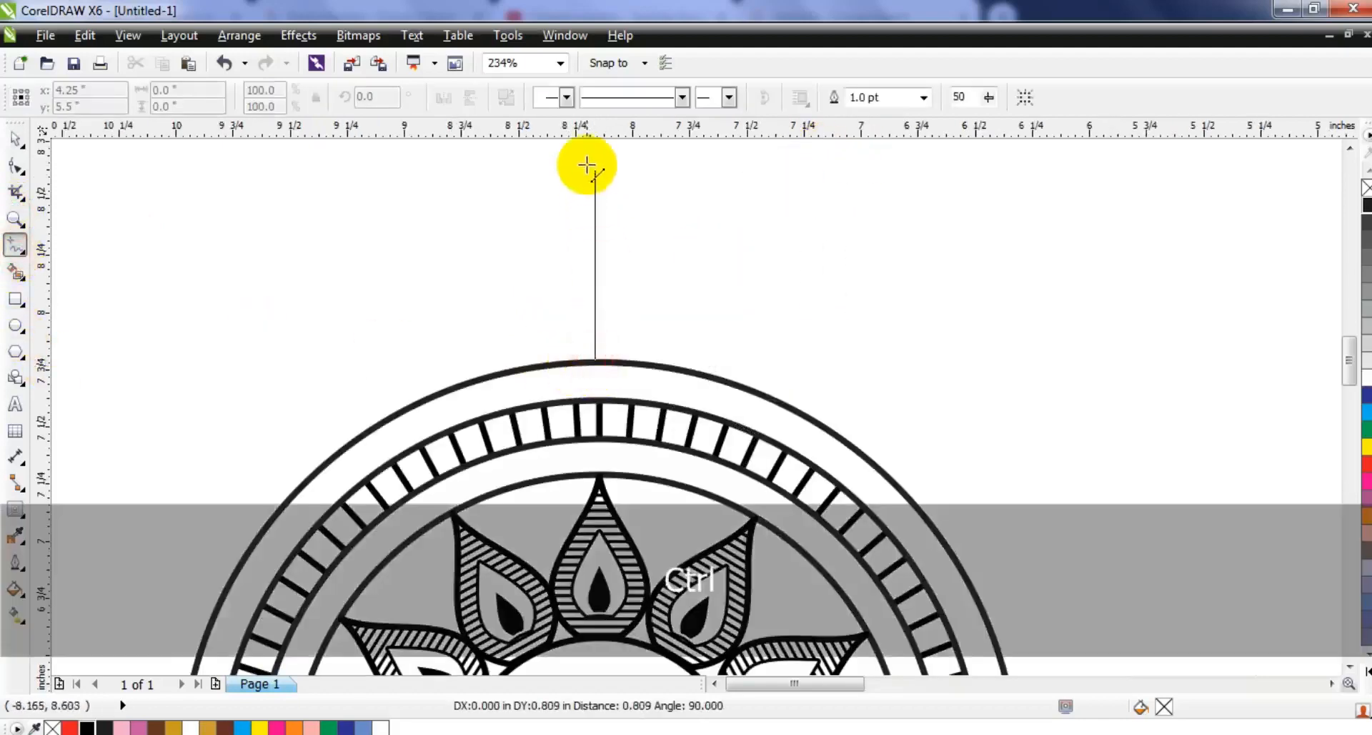
pyautogui.doubleClick(594, 178)
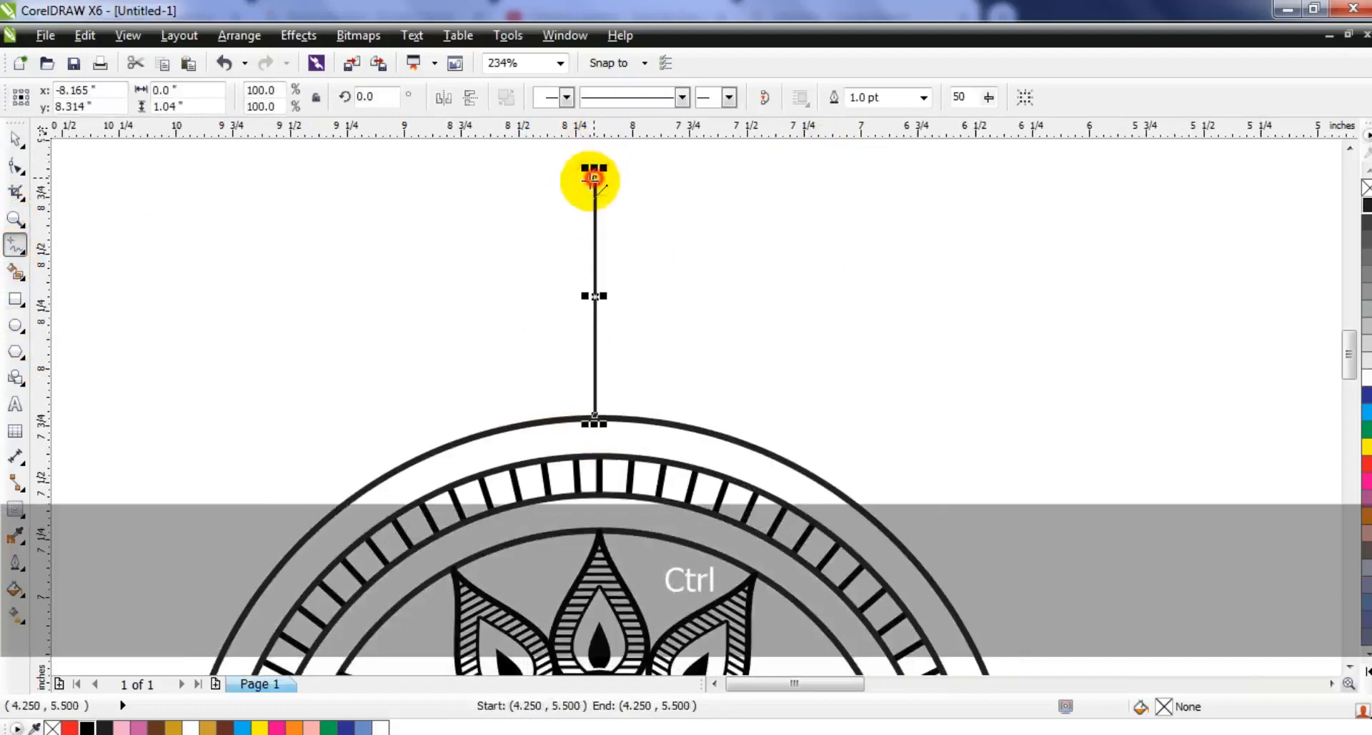
pyautogui.click(461, 440)
pyautogui.click(462, 440)
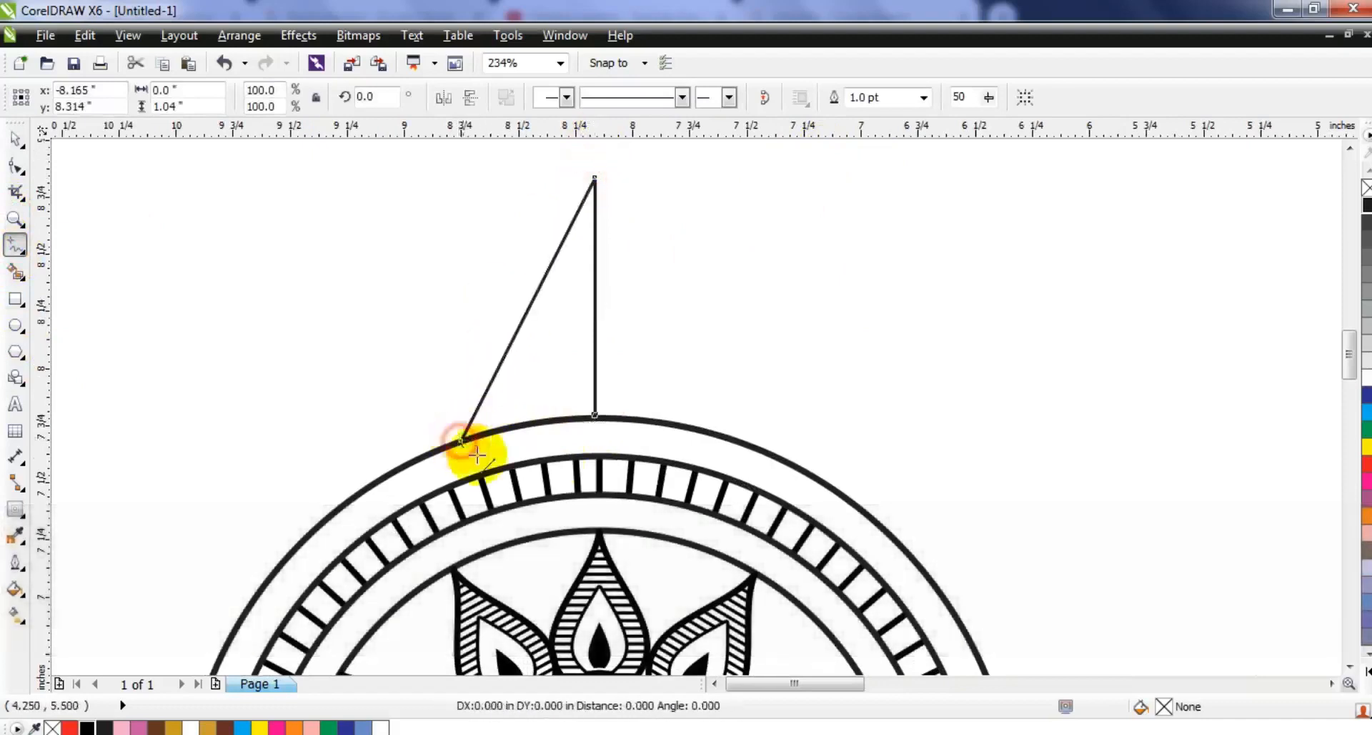
pyautogui.click(594, 418)
# Convert the triangle's sides to curves and bend its slanted side outward into a smooth half-petal contour.
pyautogui.click(14, 170)
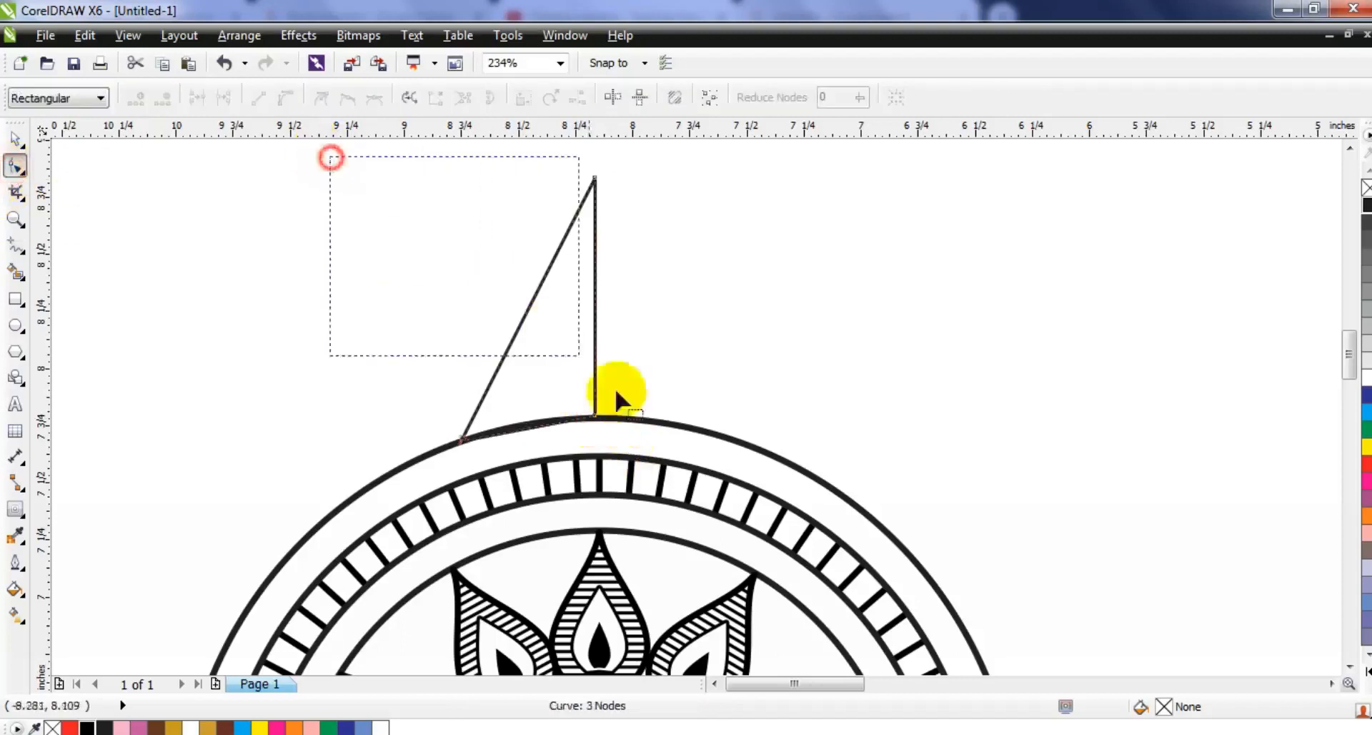
pyautogui.moveTo(330, 157); pyautogui.dragTo(661, 451)
pyautogui.click(286, 98)
pyautogui.click(478, 404)
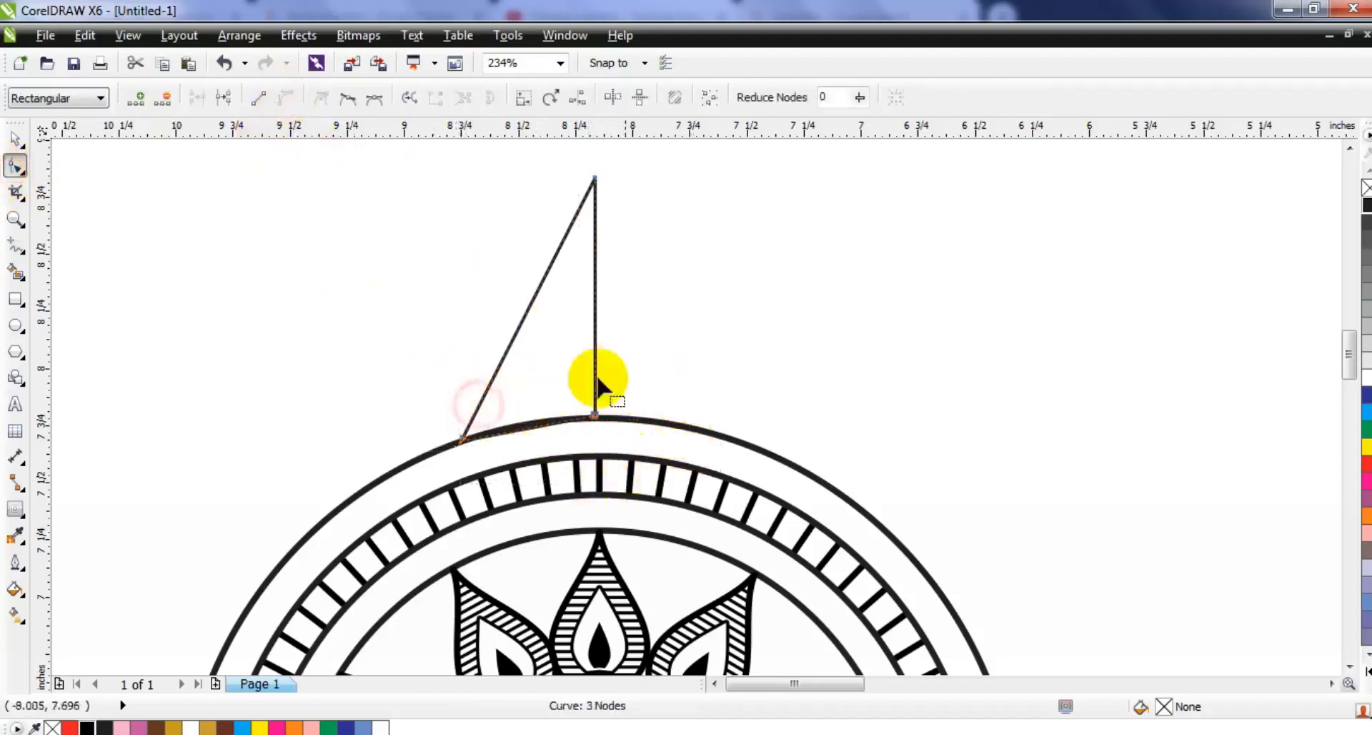
pyautogui.moveTo(526, 317); pyautogui.dragTo(508, 308)
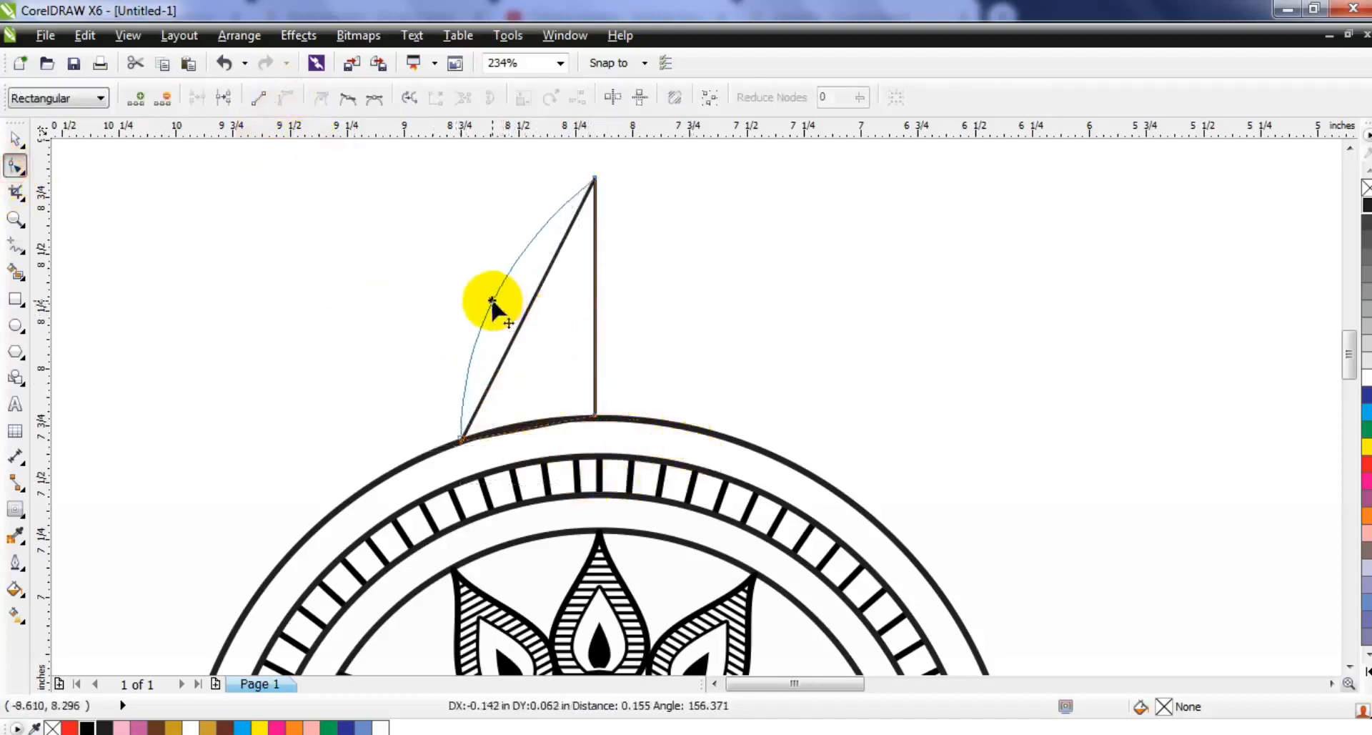
pyautogui.moveTo(493, 300); pyautogui.dragTo(492, 302)
pyautogui.click(525, 247)
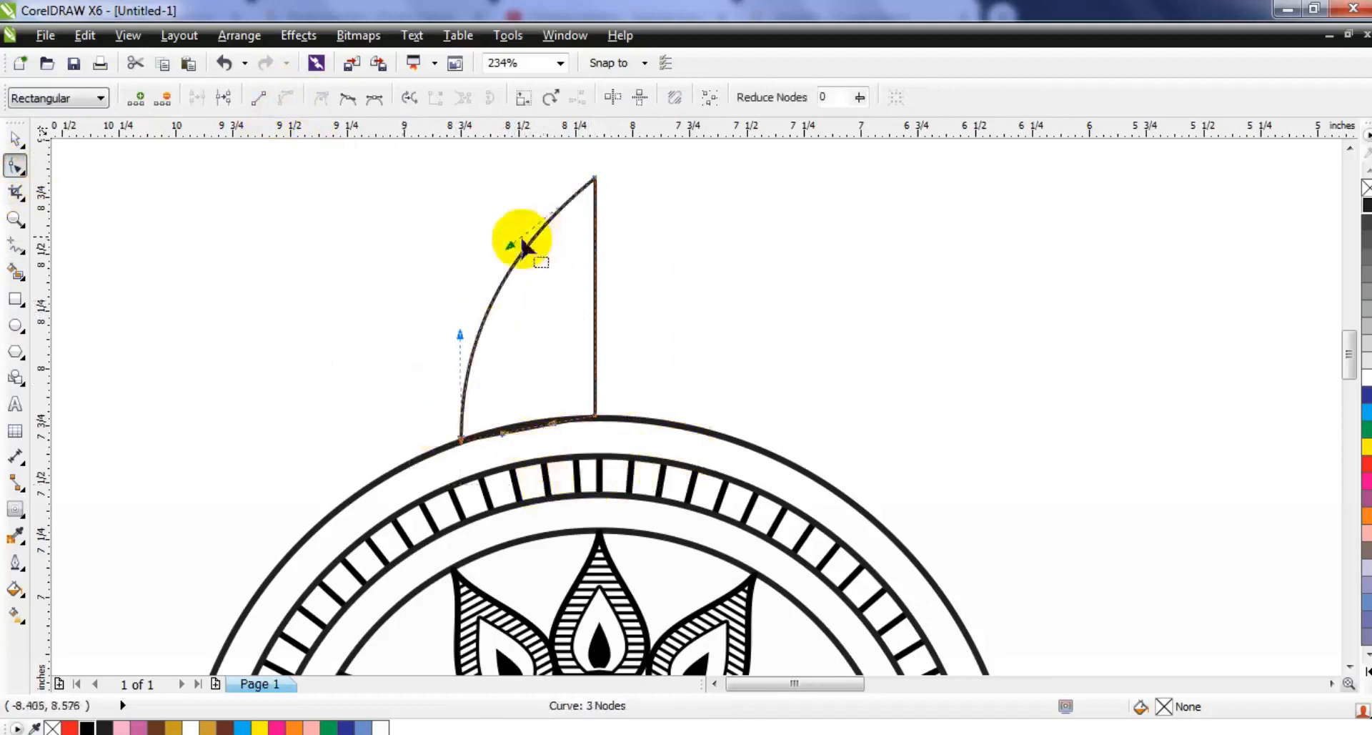
pyautogui.moveTo(513, 252); pyautogui.dragTo(535, 261)
pyautogui.moveTo(460, 341); pyautogui.dragTo(629, 328)
# Mirror a copy of the half petal across its vertical side and weld both halves into one petal about 1.202 in wide.
pyautogui.click(15, 139)
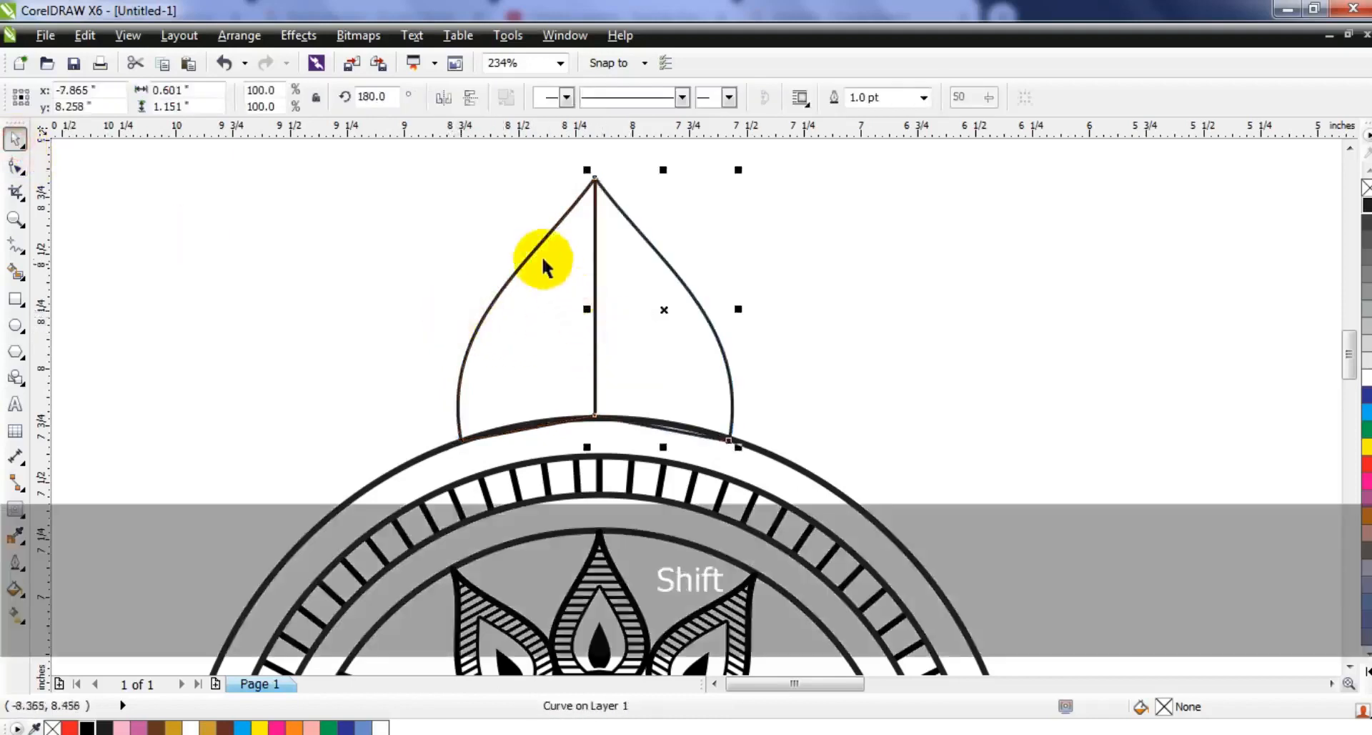
pyautogui.keyDown('shift'); pyautogui.click(541, 257); pyautogui.keyUp('shift')
pyautogui.click(629, 98)
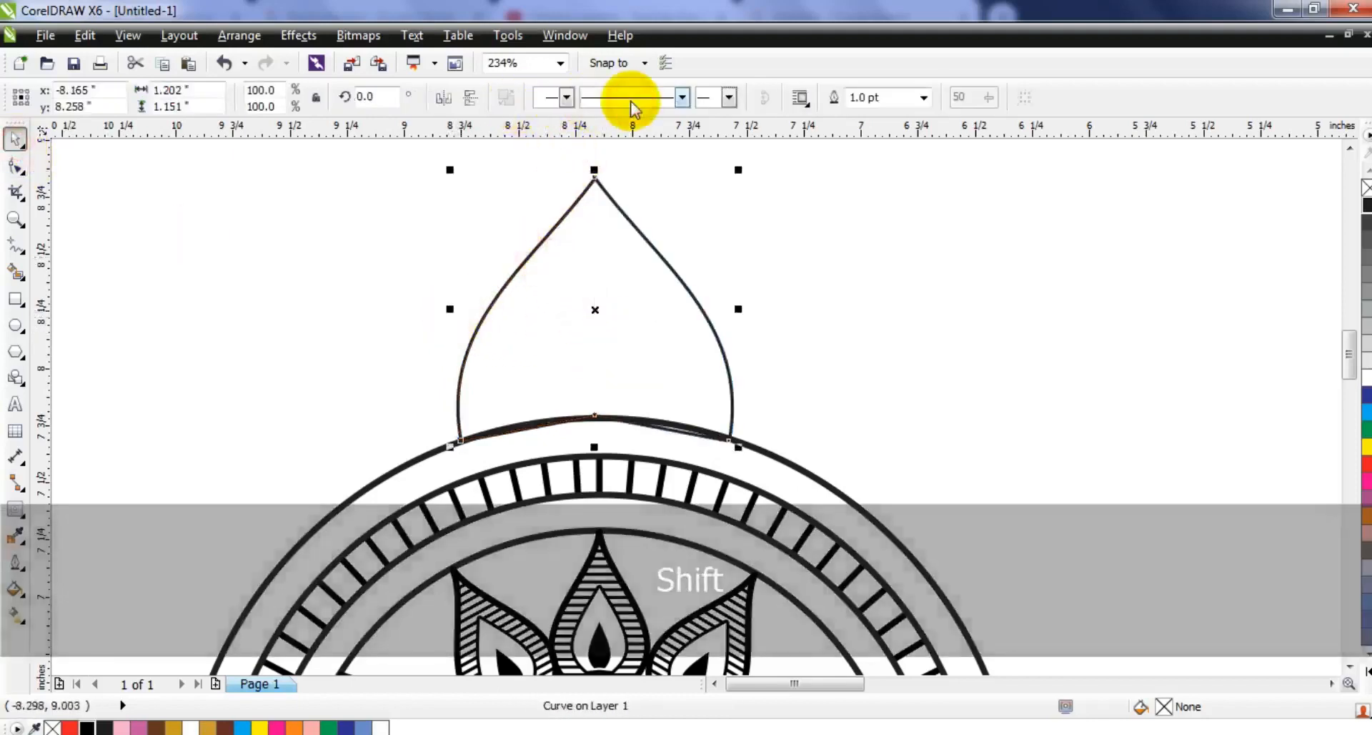
# Set the welded petal's outline width to 2 pt.
pyautogui.moveTo(894, 98); pyautogui.dragTo(833, 104)
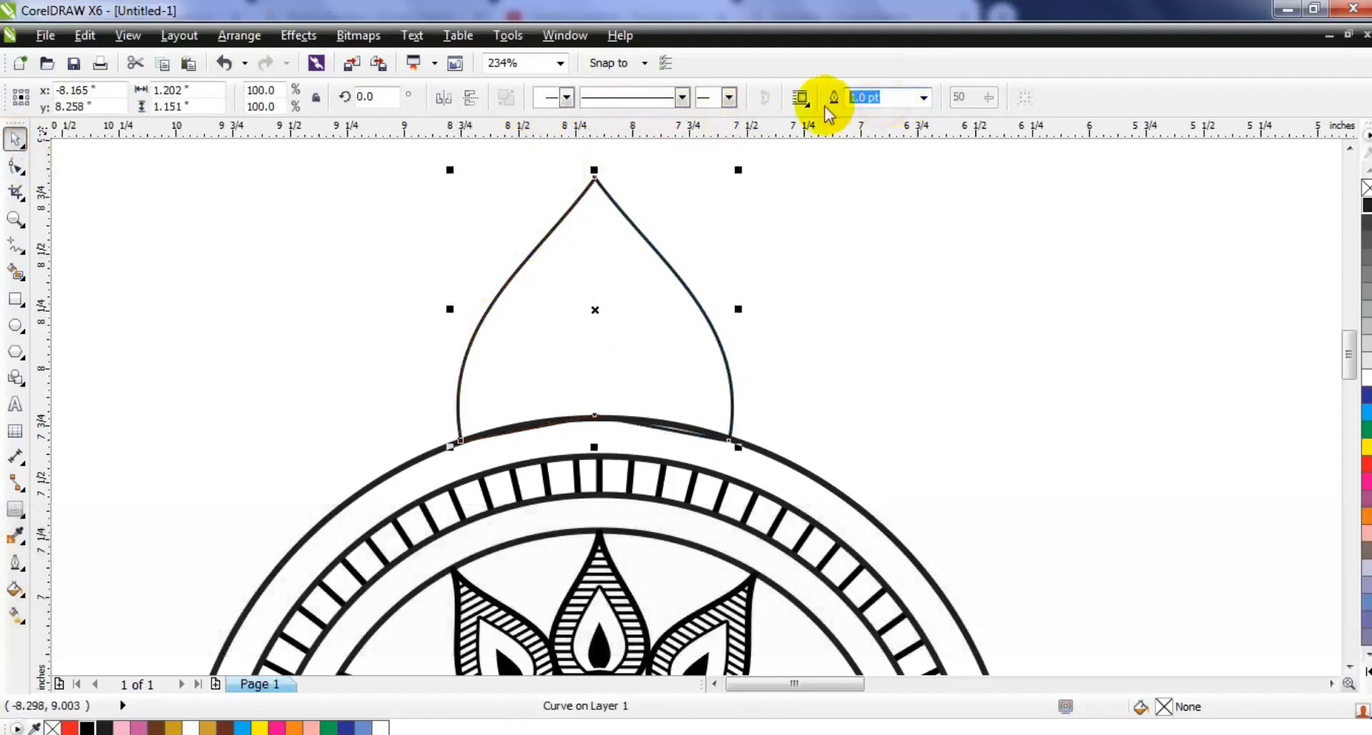
pyautogui.write('2')
pyautogui.press('Return')
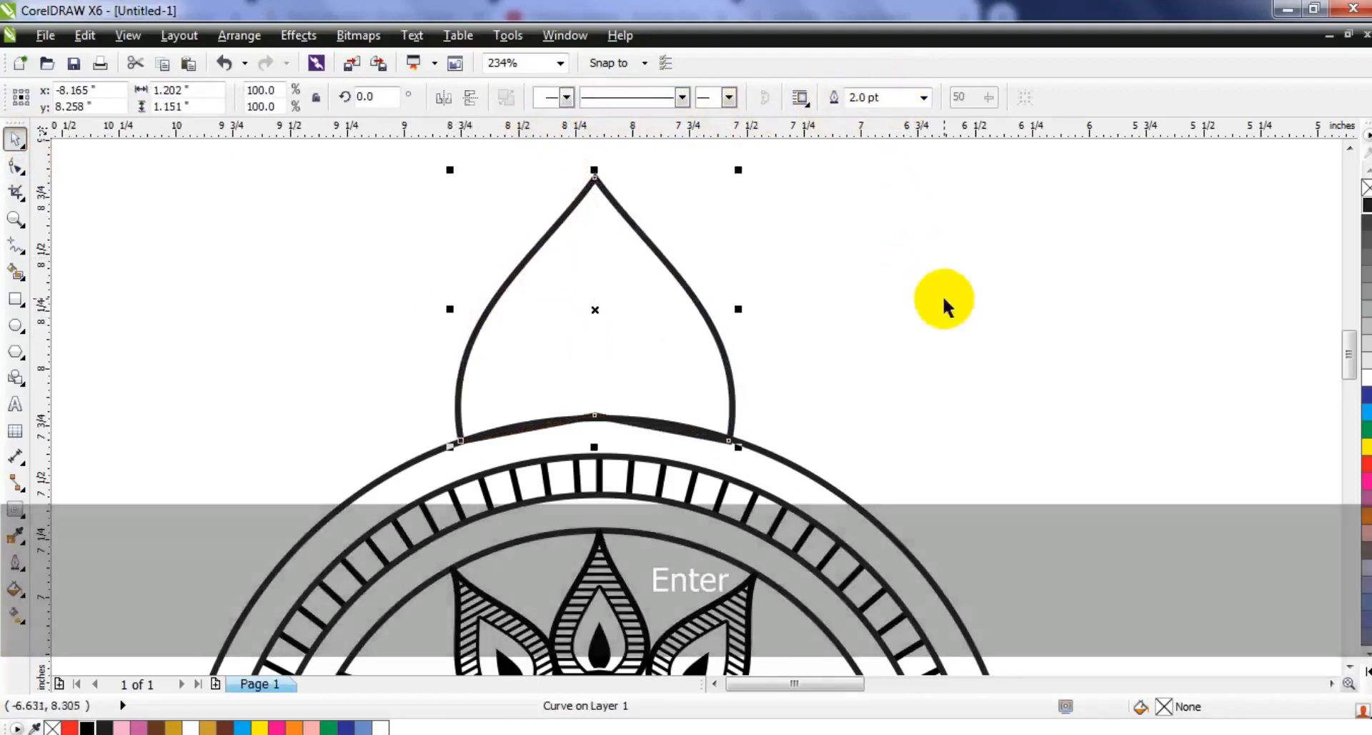
pyautogui.press('Escape')
# Add a smaller copy of the petal inside it, about 0.905 in wide, resting on the outermost circle.
pyautogui.click(674, 281)
pyautogui.moveTo(741, 171); pyautogui.dragTo(718, 206)
pyautogui.moveTo(600, 318); pyautogui.dragTo(604, 373)
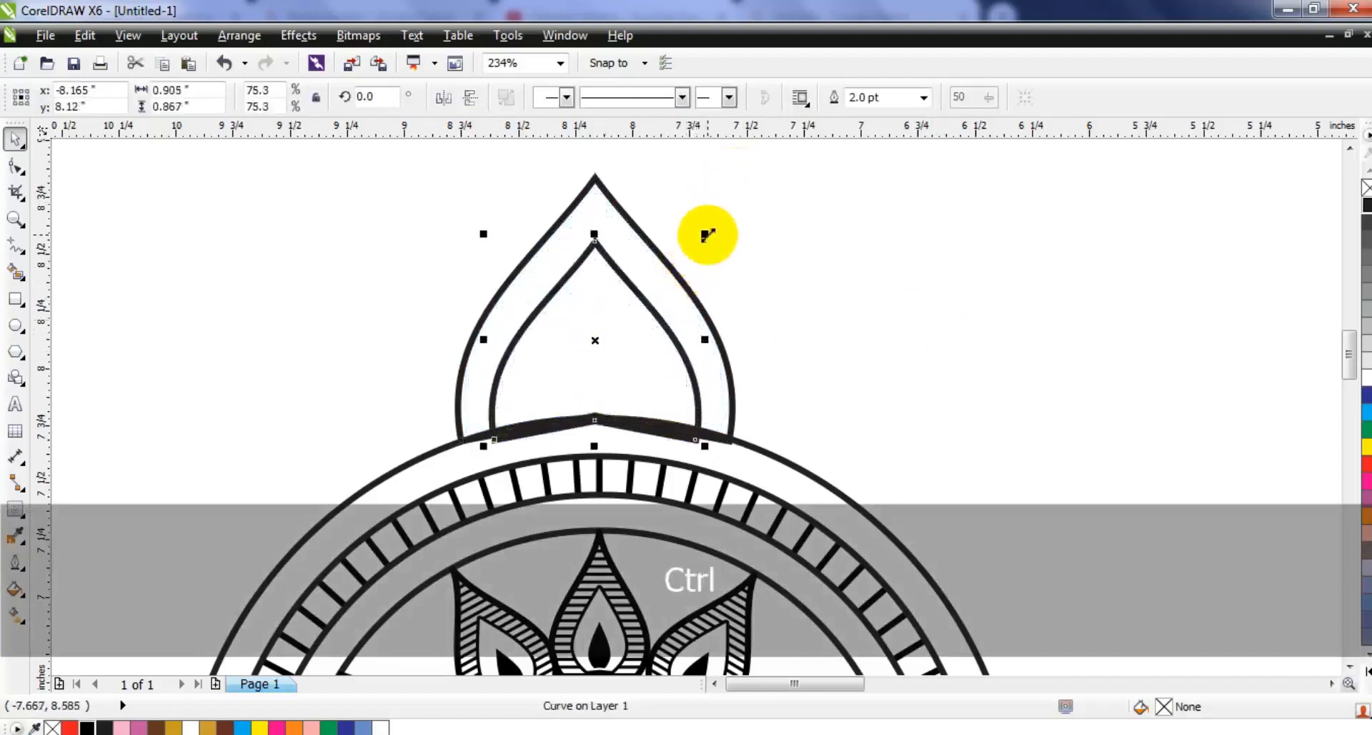
# Draw a column of seven small circles, shrinking toward the base, along the left band between the outer and inner petals.
pyautogui.click(15, 219)
pyautogui.moveTo(405, 178); pyautogui.dragTo(797, 458)
pyautogui.click(15, 325)
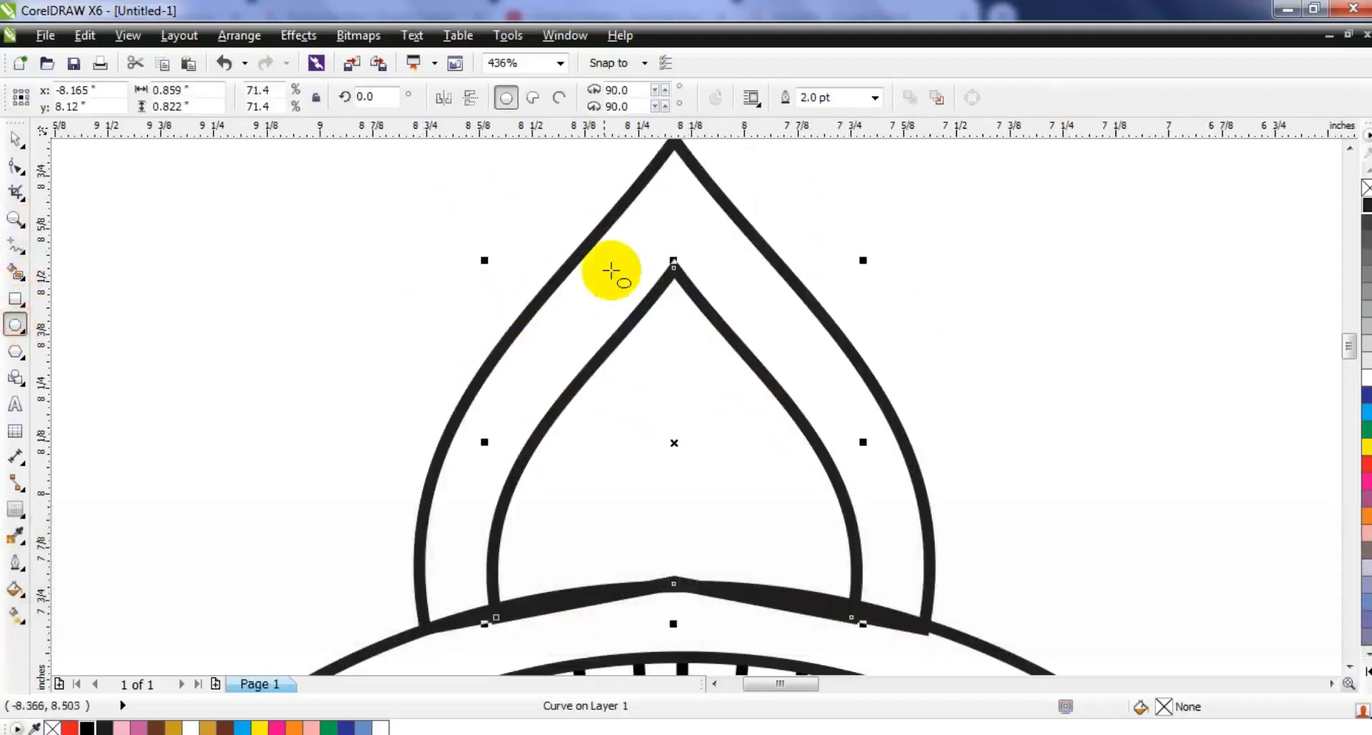
pyautogui.moveTo(586, 265)
pyautogui.mouseDown()
pyautogui.moveTo(624, 301)
pyautogui.moveTo(582, 328)
pyautogui.moveTo(590, 342)
pyautogui.mouseUp()
pyautogui.moveTo(526, 350)
pyautogui.mouseDown()
pyautogui.moveTo(551, 378)
pyautogui.moveTo(514, 398)
pyautogui.moveTo(527, 411)
pyautogui.moveTo(474, 508)
pyautogui.mouseUp()
pyautogui.press('Escape')
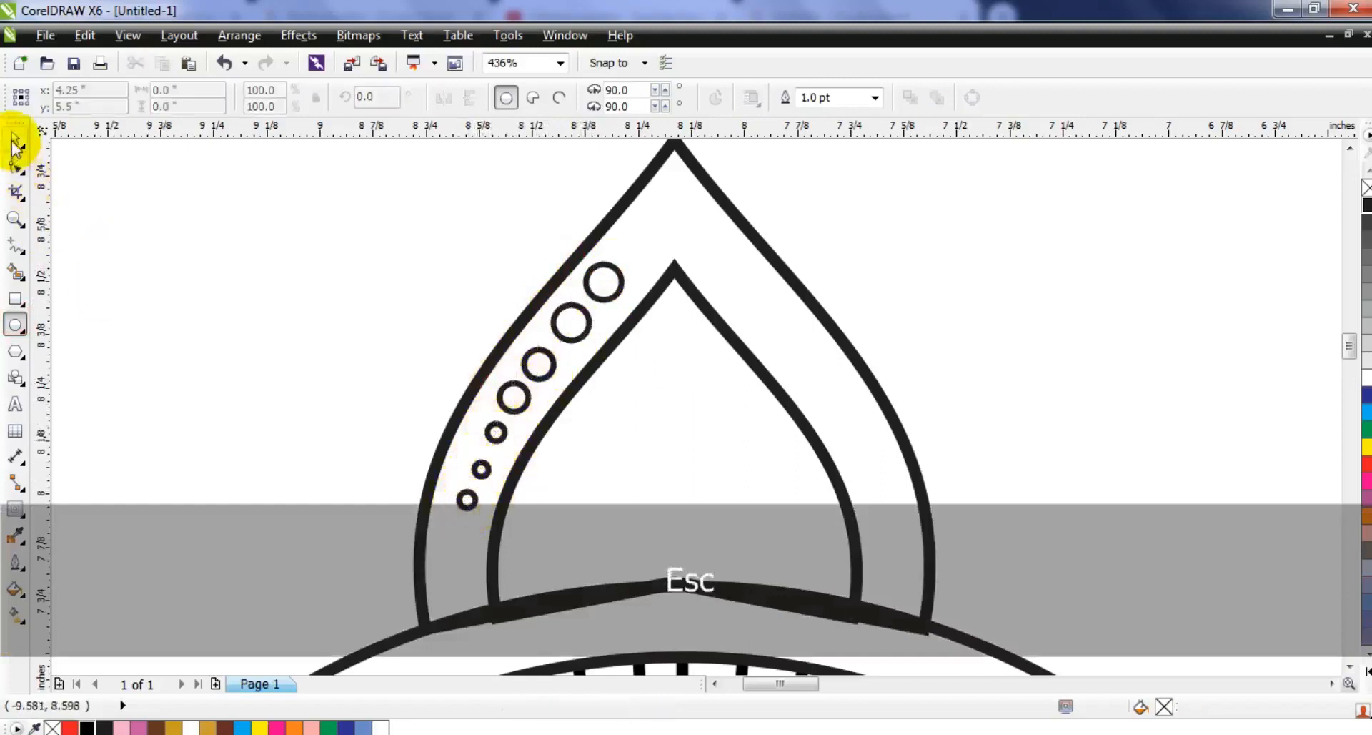
# Weld the seven circles into one shape, fill it black and remove its outline.
pyautogui.click(16, 139)
pyautogui.moveTo(640, 538); pyautogui.dragTo(640, 538)
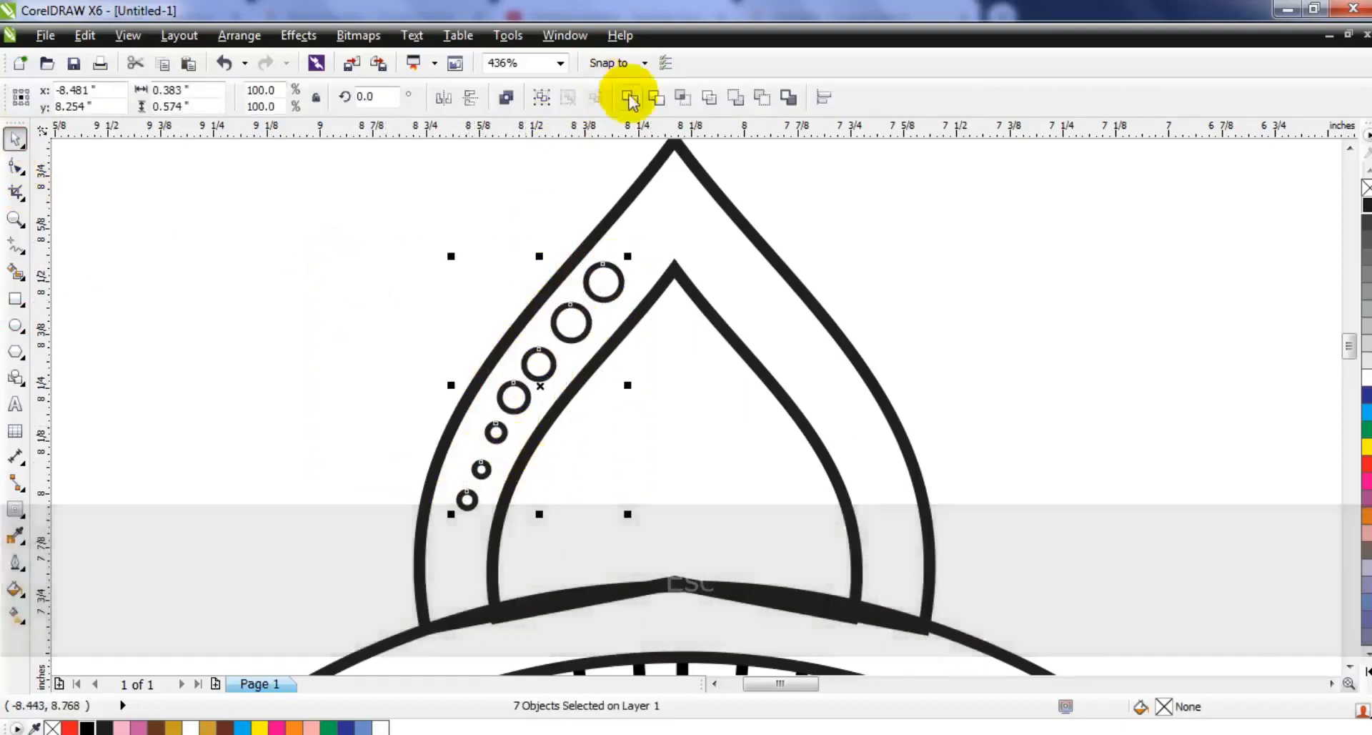
pyautogui.click(629, 95)
pyautogui.click(87, 727)
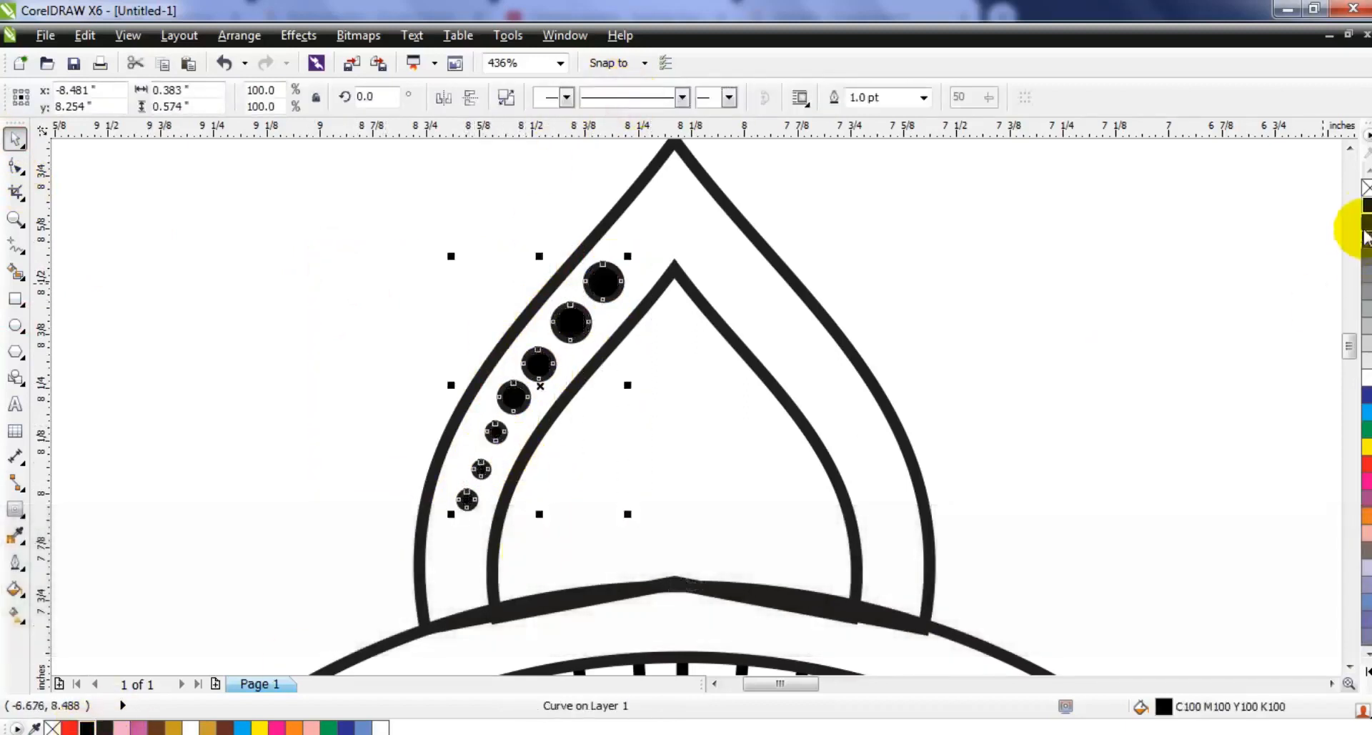
pyautogui.rightClick(1366, 188)
# Mirror a copy of the dot column into the petal's right band and weld both columns, centred on the petal.
pyautogui.moveTo(455, 383); pyautogui.dragTo(780, 334)
pyautogui.keyDown('shift'); pyautogui.click(603, 279); pyautogui.keyUp('shift')
pyautogui.click(623, 97)
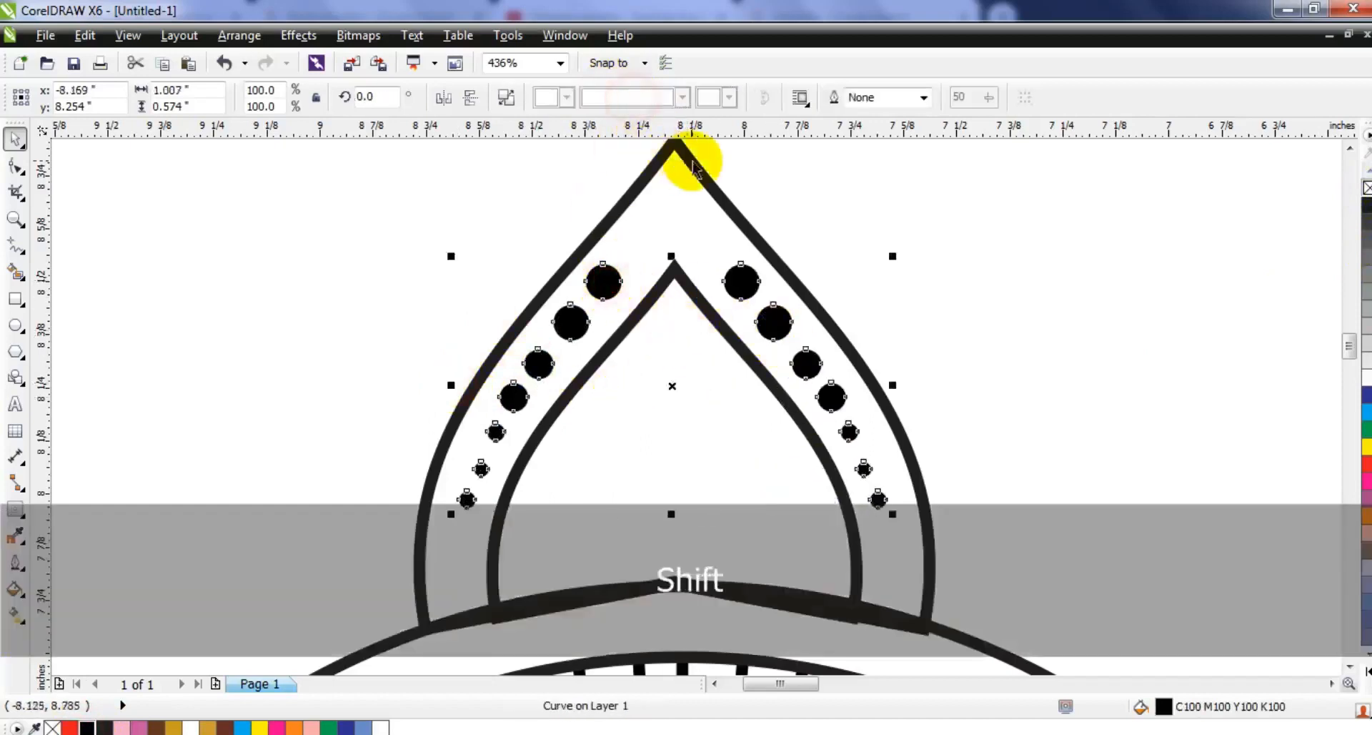
pyautogui.press('Escape')
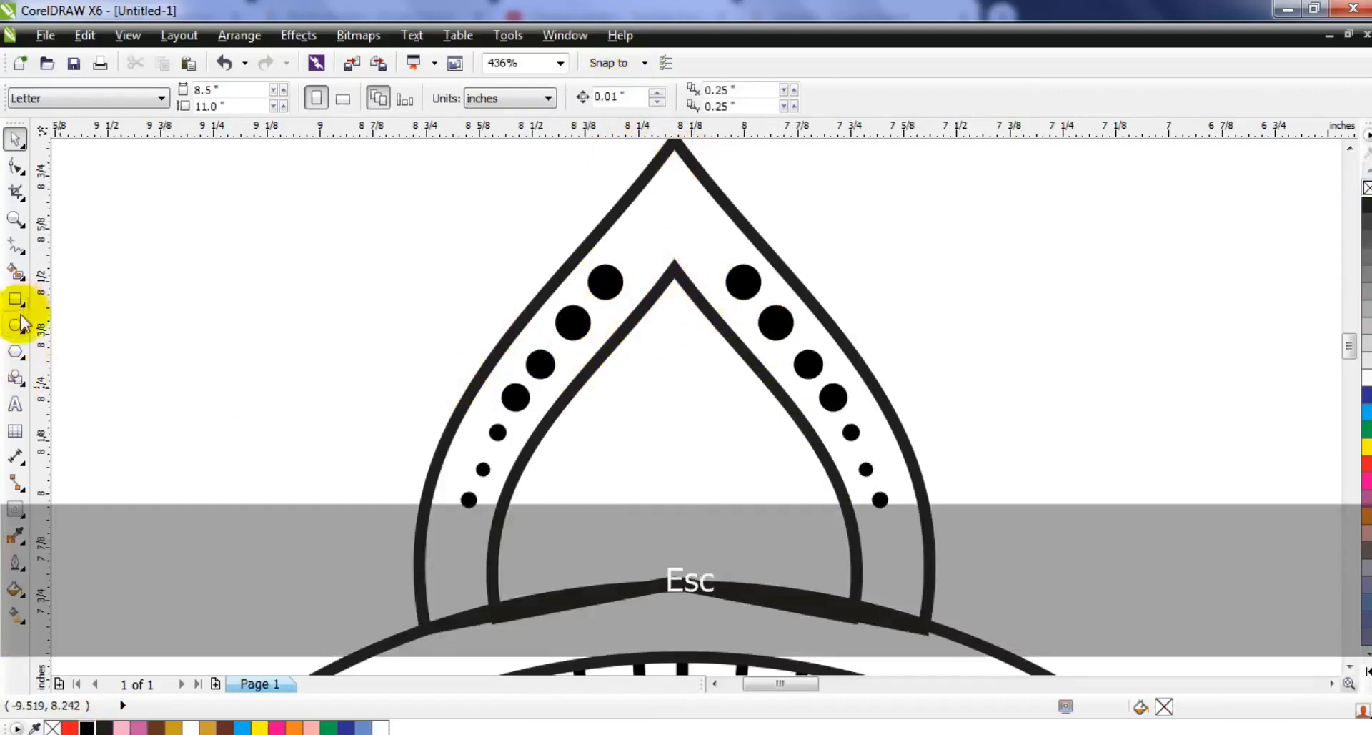
# Draw a zigzag line from the inner petal's tip down to its base and across its right half, with two further peaks on the contour.
pyautogui.click(16, 245)
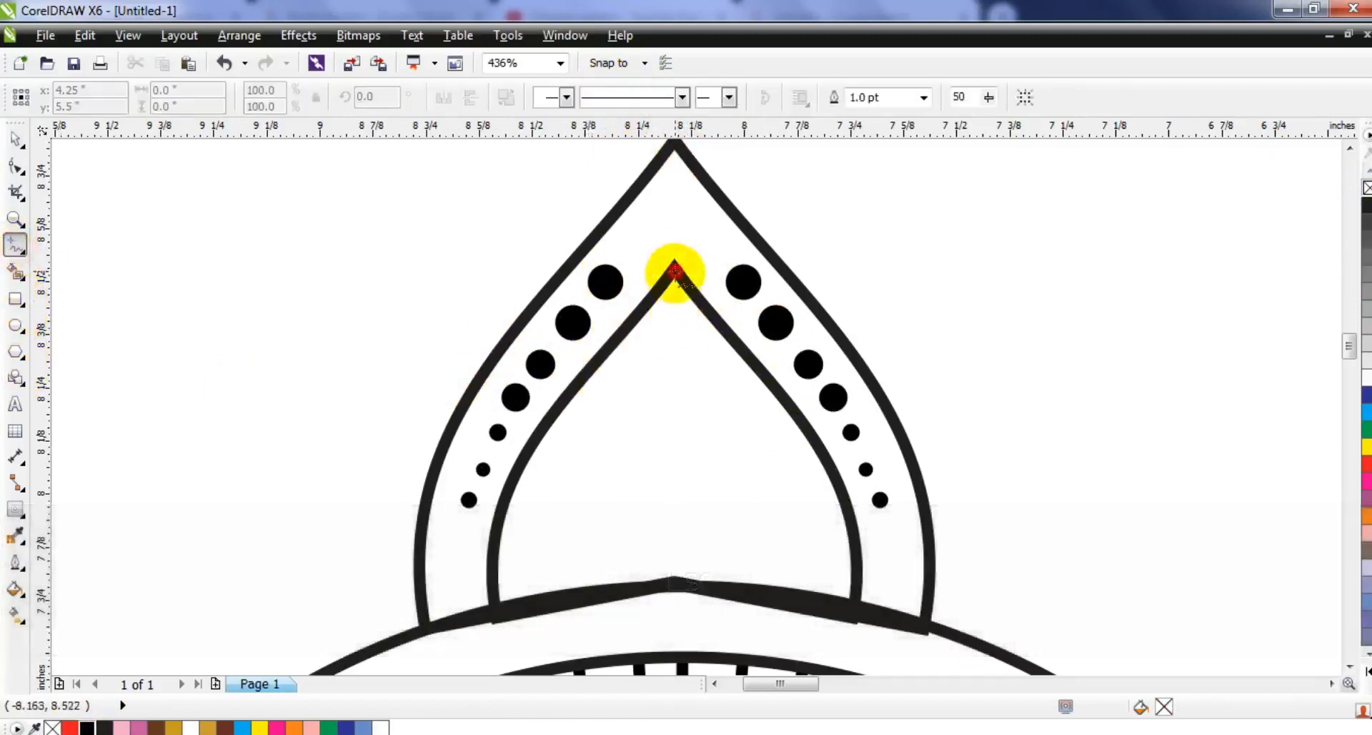
pyautogui.click(674, 272)
pyautogui.click(675, 579)
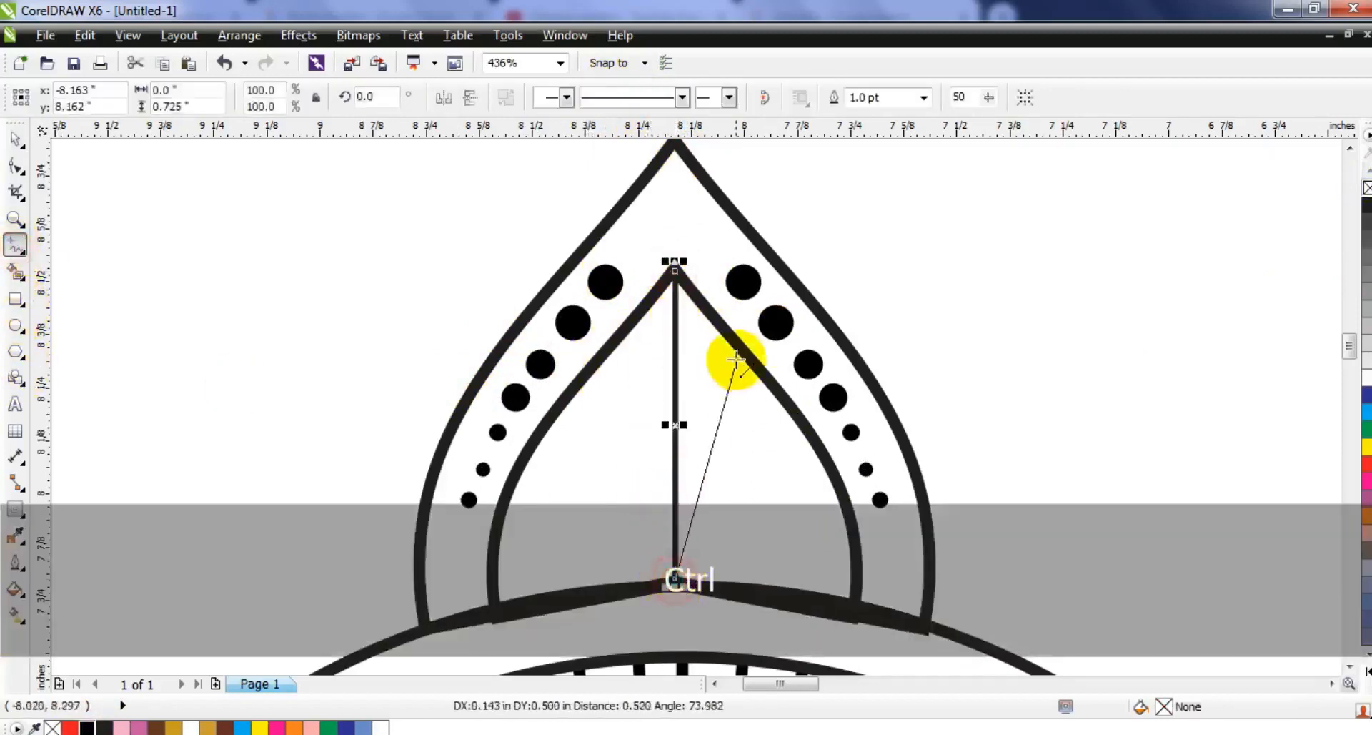
pyautogui.click(739, 353)
pyautogui.click(748, 586)
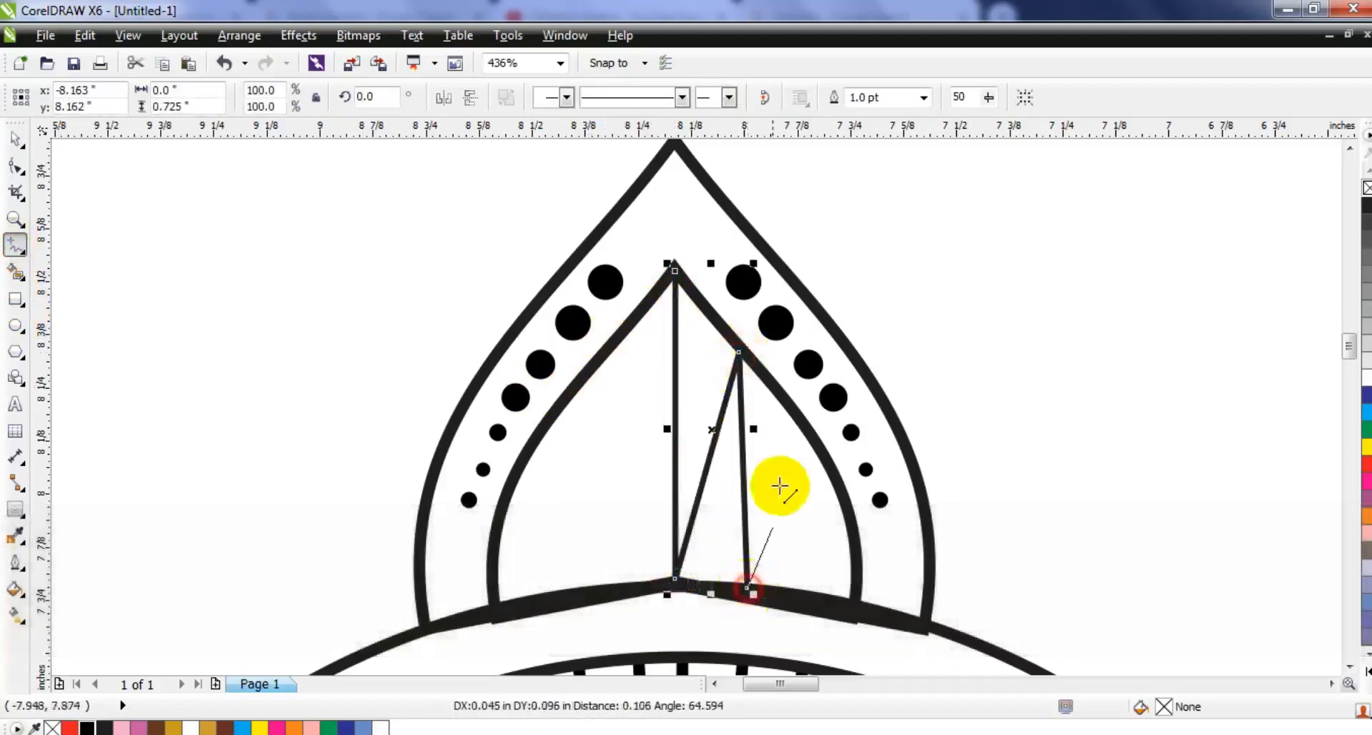
pyautogui.click(806, 430)
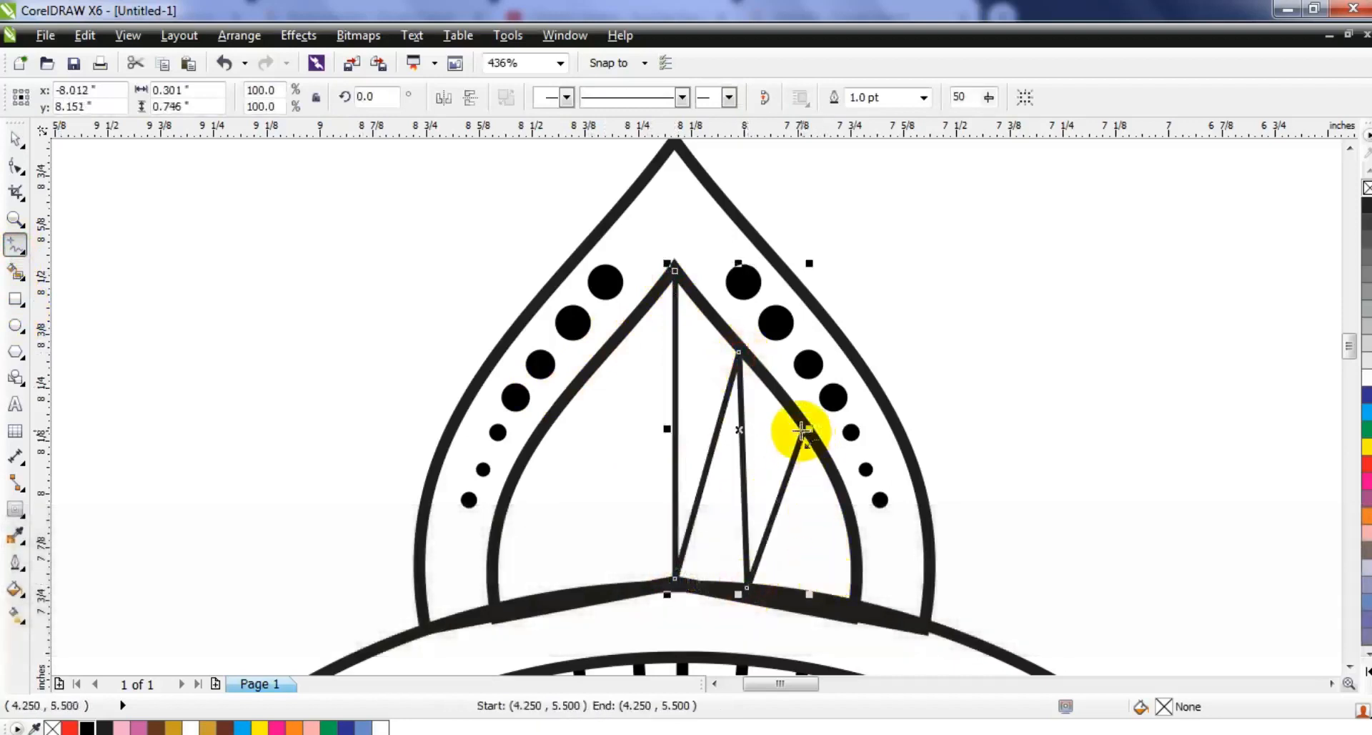
pyautogui.click(802, 430)
pyautogui.click(820, 598)
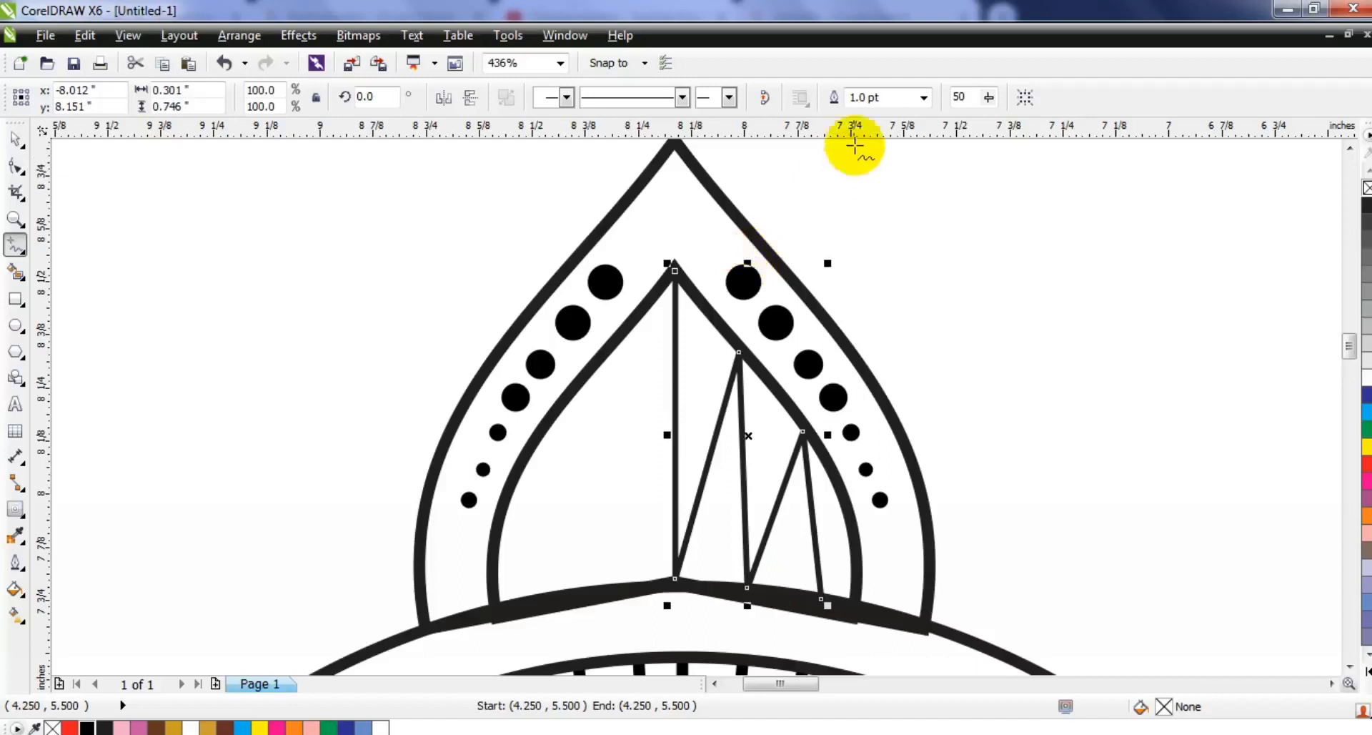
# Set the zigzag line's outline width to 2 pt.
pyautogui.doubleClick(867, 98)
pyautogui.write('2')
pyautogui.press('Return')
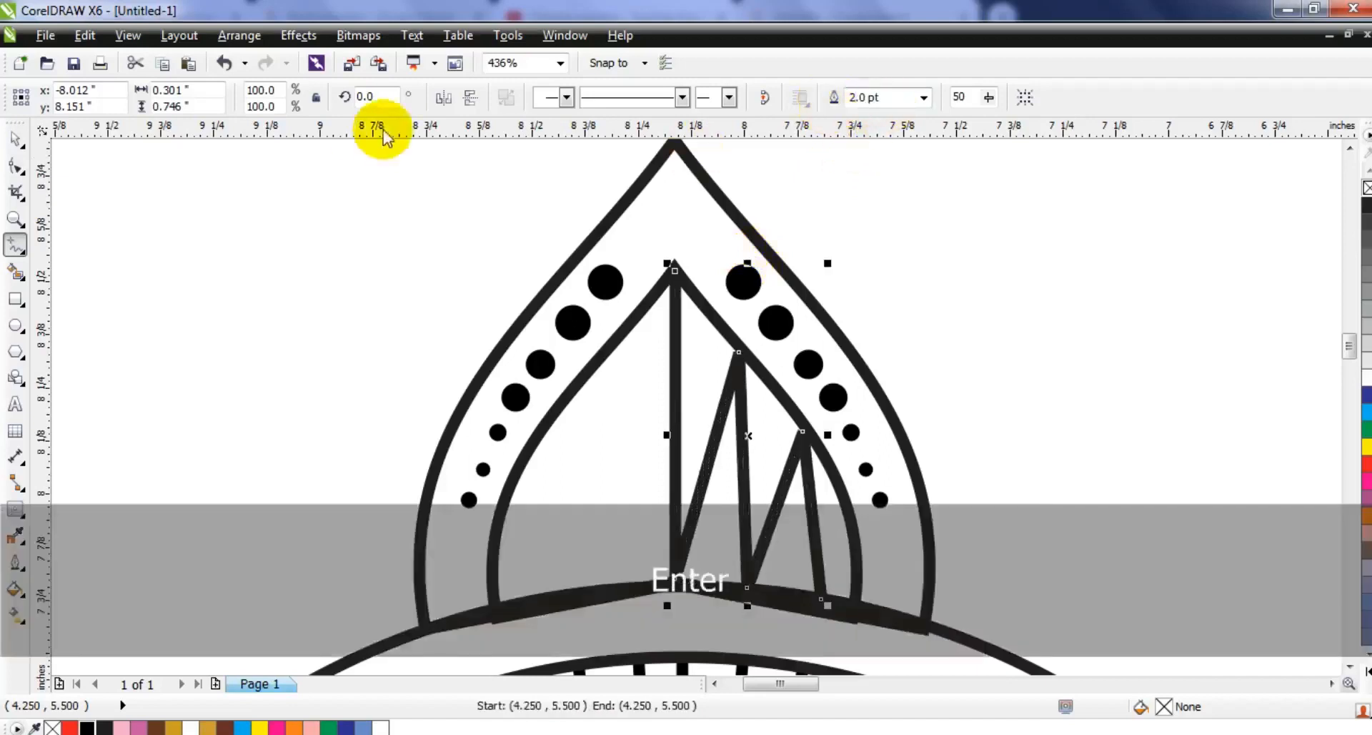
# Mirror a copy of the zigzag into the inner petal's left half and combine both halves into one curve.
pyautogui.click(14, 138)
pyautogui.moveTo(827, 434); pyautogui.dragTo(649, 449)
pyautogui.rightClick(648, 449)
pyautogui.keyDown('shift'); pyautogui.click(741, 461); pyautogui.keyUp('shift')
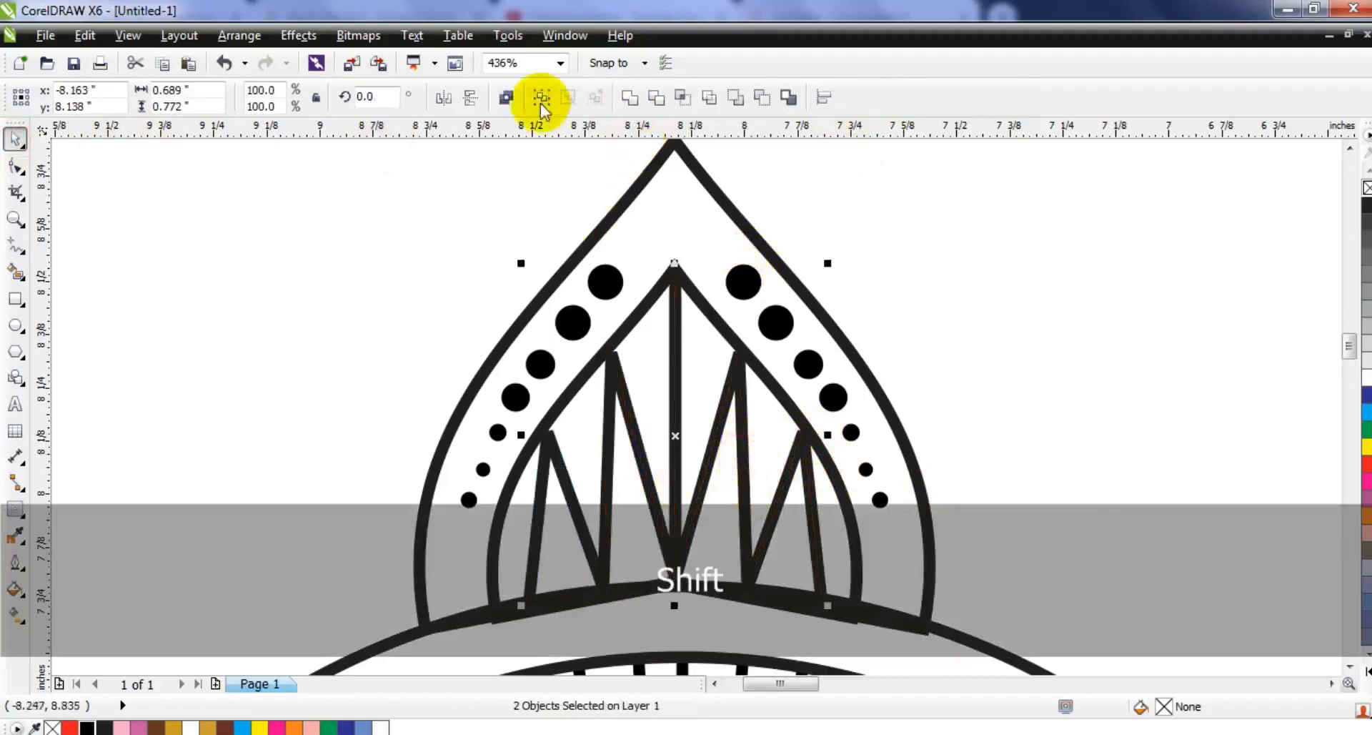
pyautogui.click(506, 98)
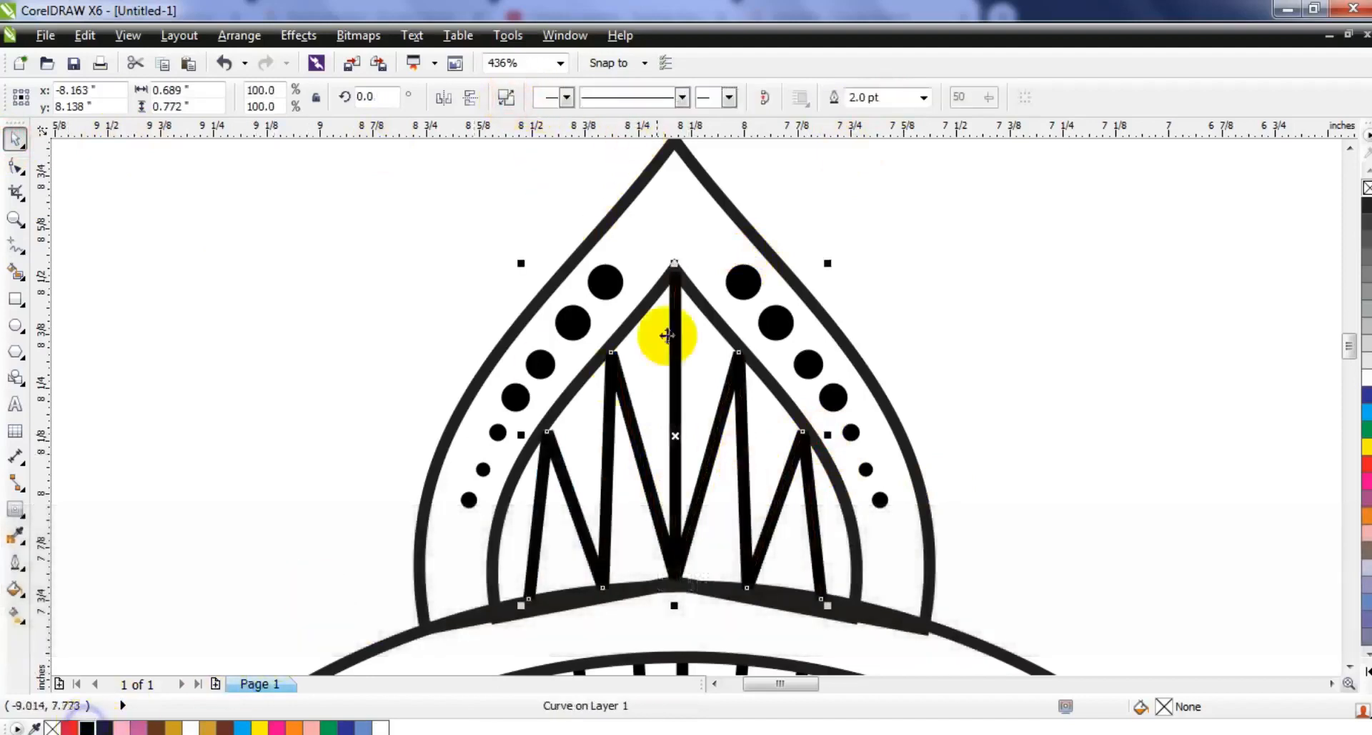
# Centre the combined zigzag horizontally on the inner petal.
pyautogui.keyDown('shift'); pyautogui.click(699, 314); pyautogui.keyUp('shift')
pyautogui.press('F3')
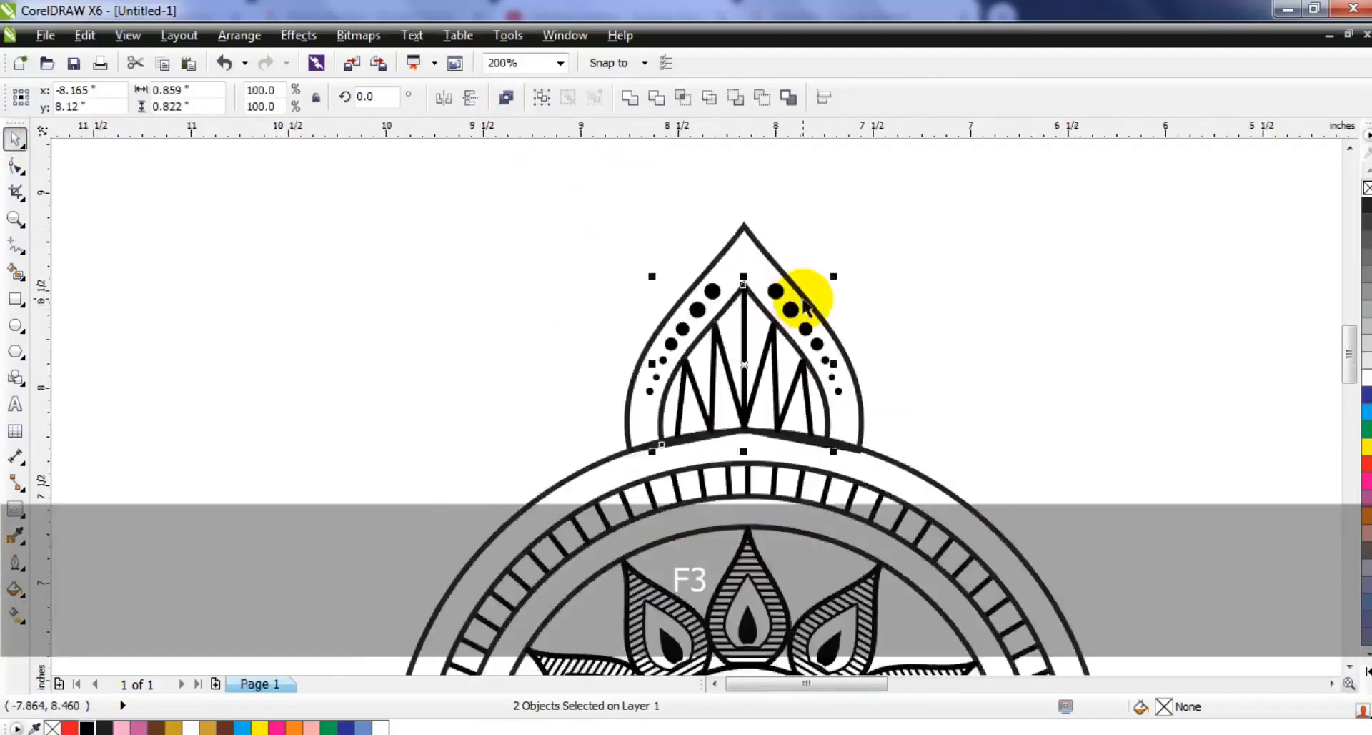
pyautogui.press('Escape')
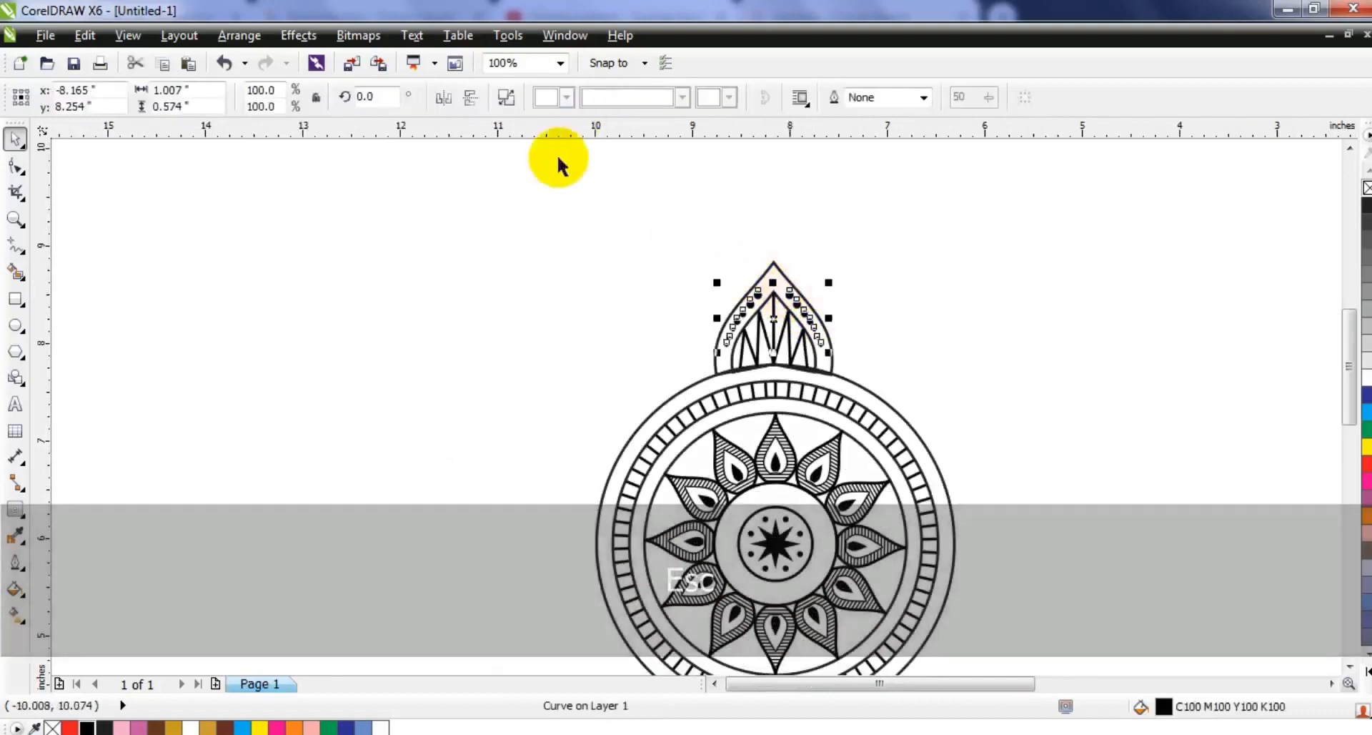
# Draw a circle about 0.1 in wide just below the outer petal's tip.
pyautogui.click(15, 218)
pyautogui.moveTo(708, 250); pyautogui.dragTo(890, 353)
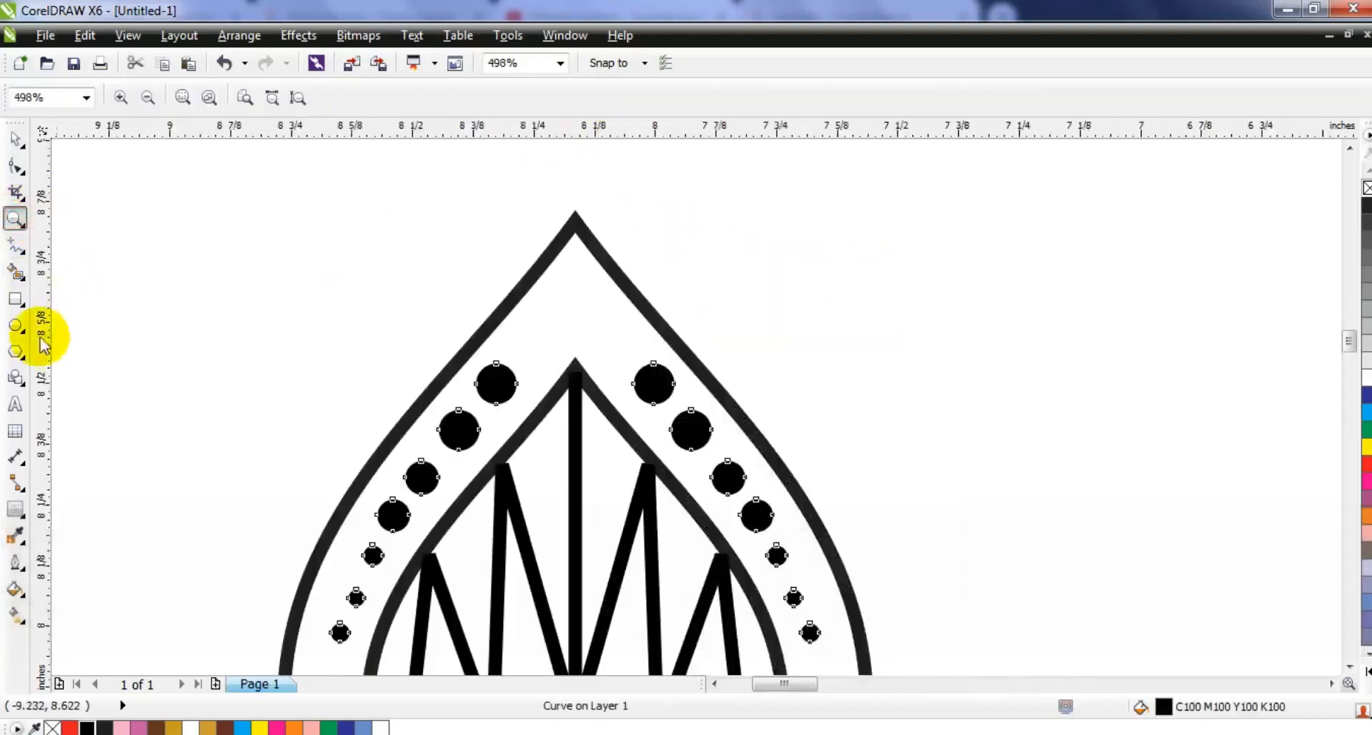
pyautogui.click(15, 324)
pyautogui.moveTo(548, 282); pyautogui.dragTo(569, 332)
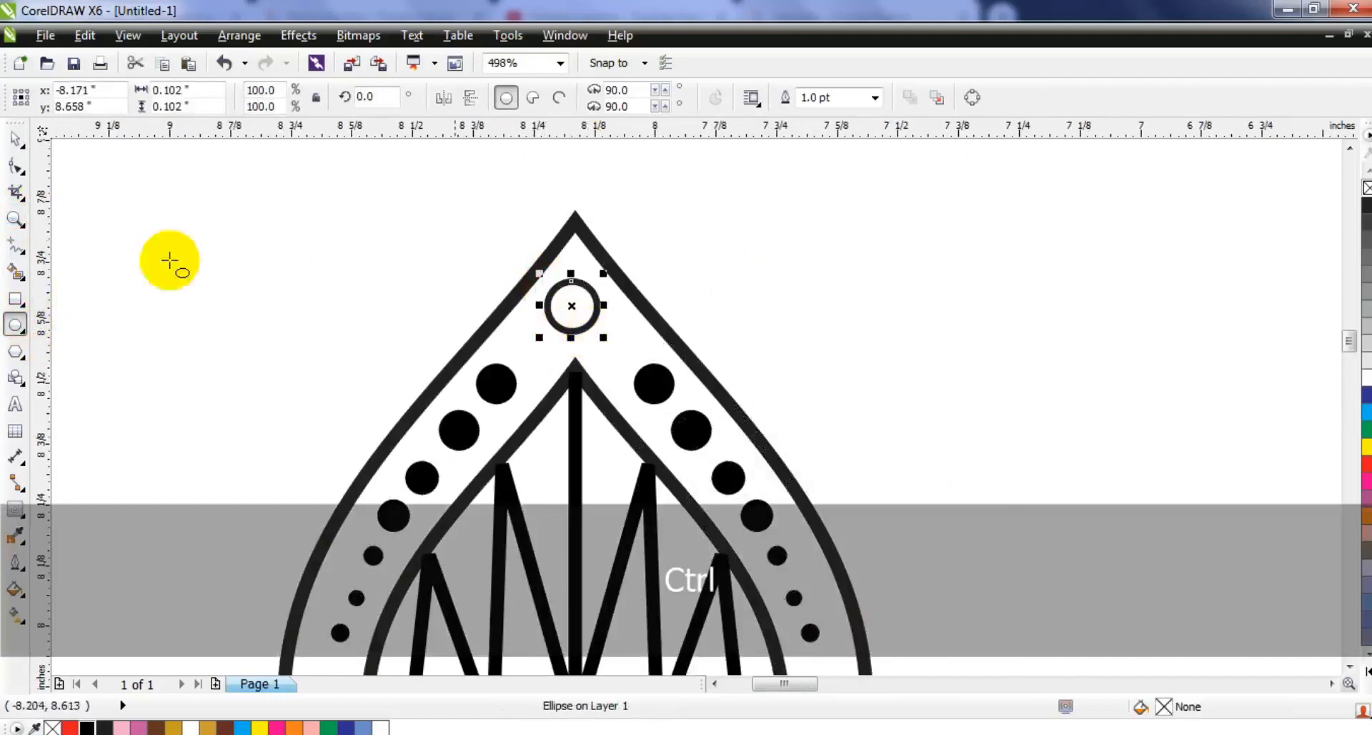
# Fill the tip circle black, remove its outline and centre it horizontally on the outer petal.
pyautogui.click(16, 139)
pyautogui.click(87, 728)
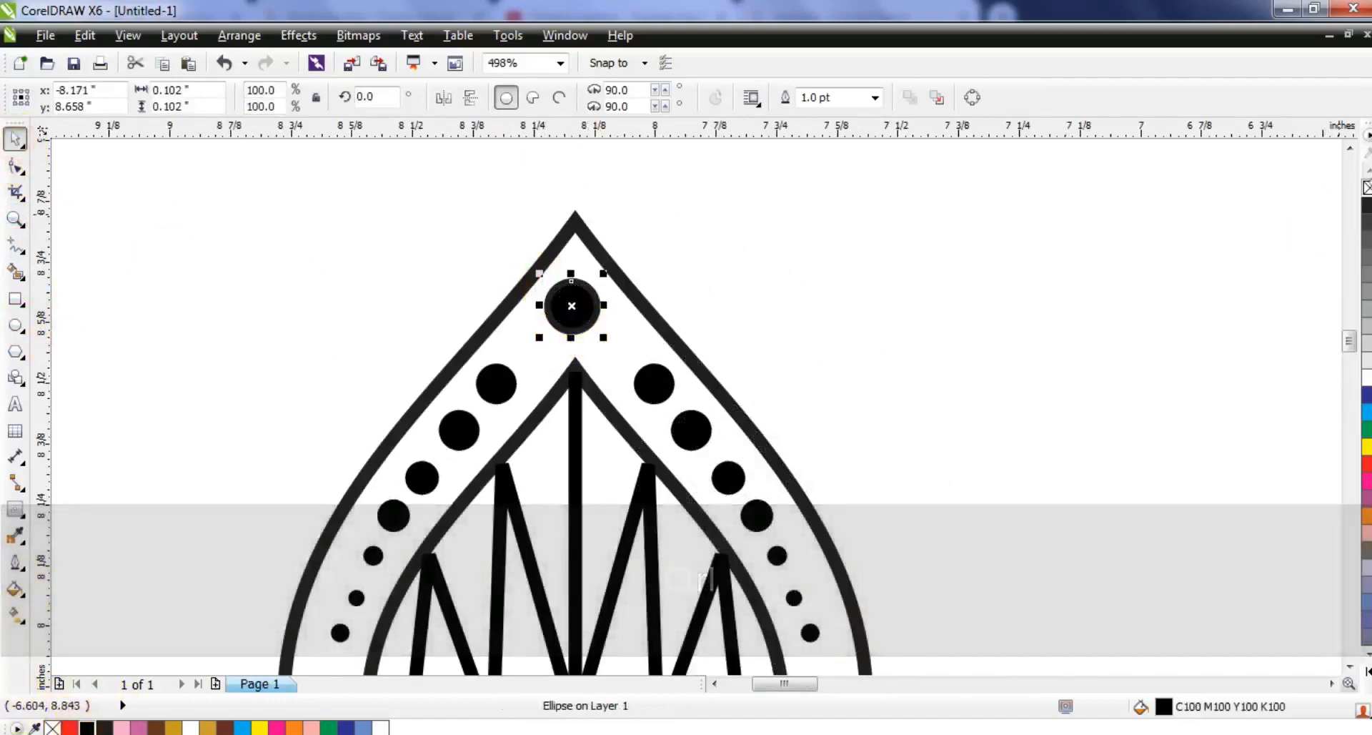
pyautogui.rightClick(52, 728)
pyautogui.keyDown('shift'); pyautogui.click(600, 237); pyautogui.keyUp('shift')
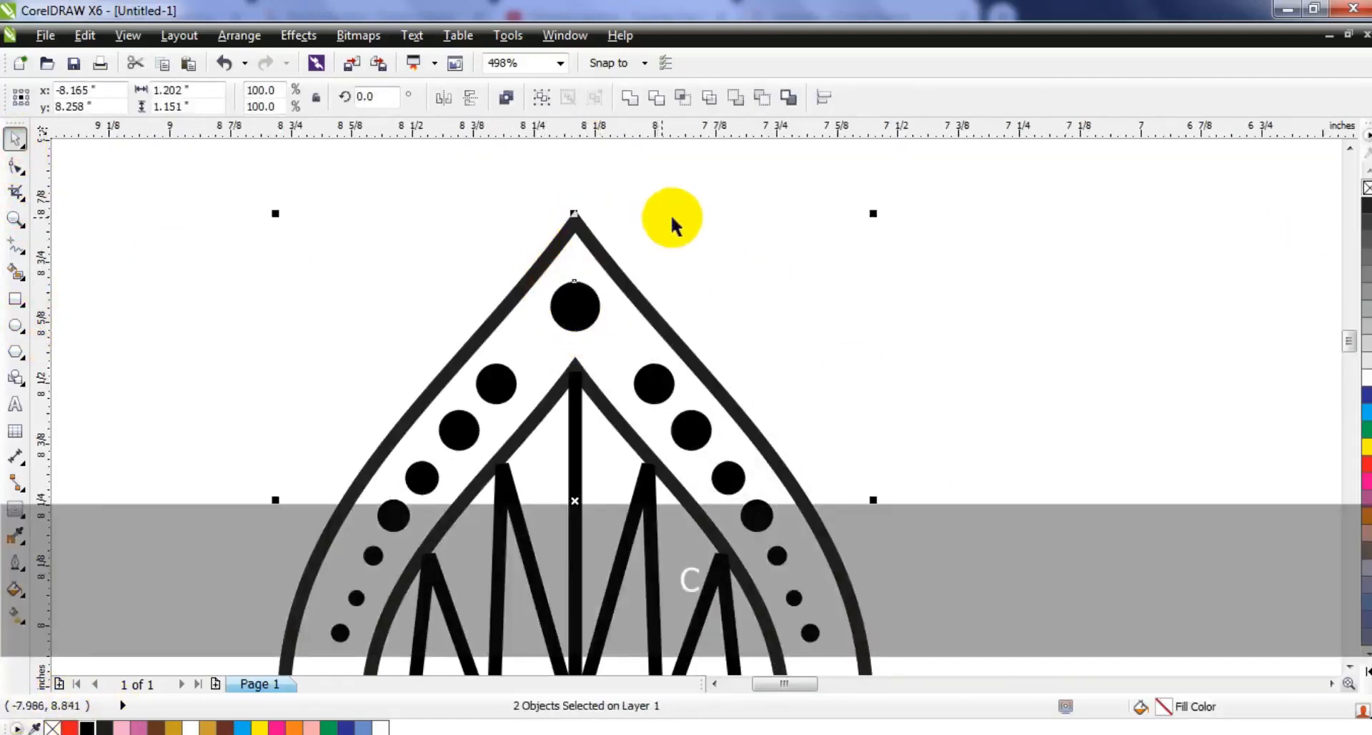
# Group the five parts of the petal and centre the group horizontally on the outermost circle.
pyautogui.scroll(-2, 686, 236)
pyautogui.moveTo(536, 197); pyautogui.dragTo(755, 368)
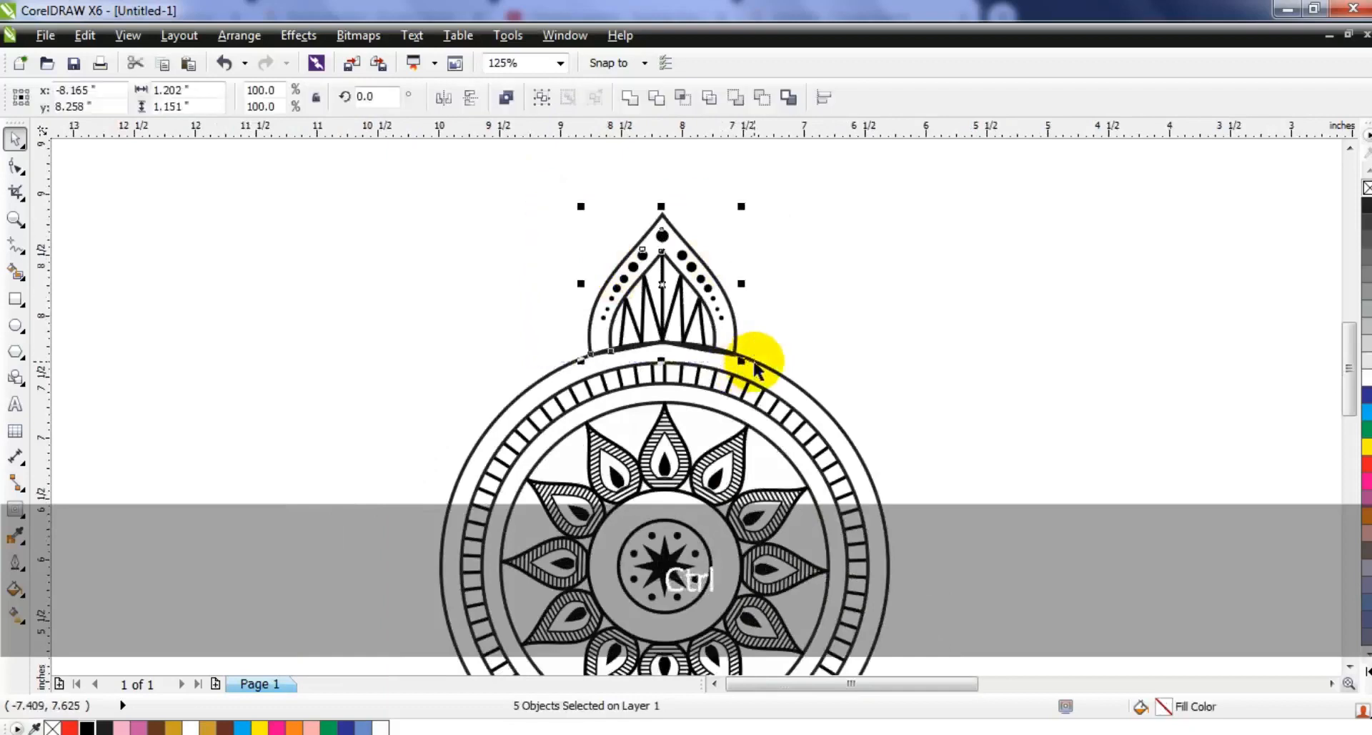
pyautogui.hotkey('ctrl', 'g')
pyautogui.keyDown('shift'); pyautogui.click(758, 366); pyautogui.keyUp('shift')
pyautogui.press('c')
pyautogui.press('F4')
pyautogui.press('Escape')
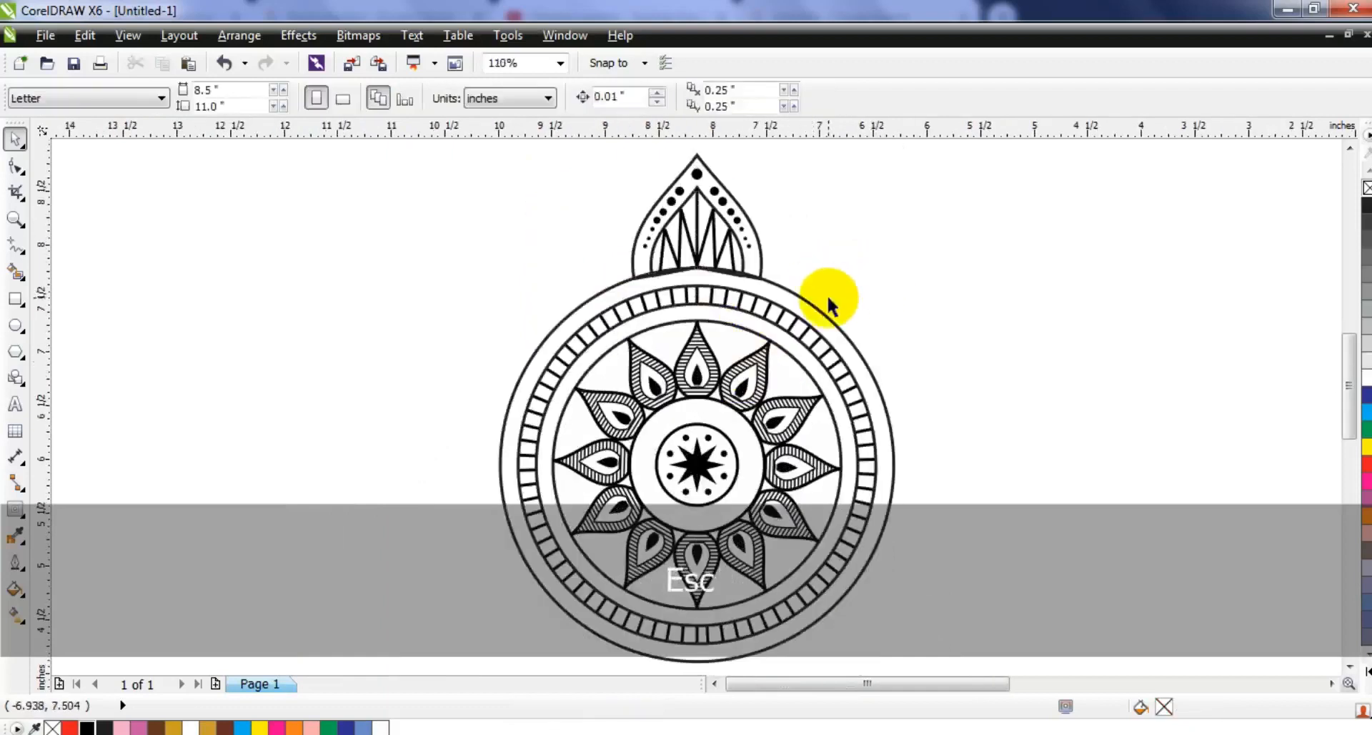
# Send the petal group behind the outermost circle and fill that circle white so it covers the petal's base.
pyautogui.hotkey('ctrl', 'z')
pyautogui.keyDown('shift'); pyautogui.click(786, 289); pyautogui.keyUp('shift')
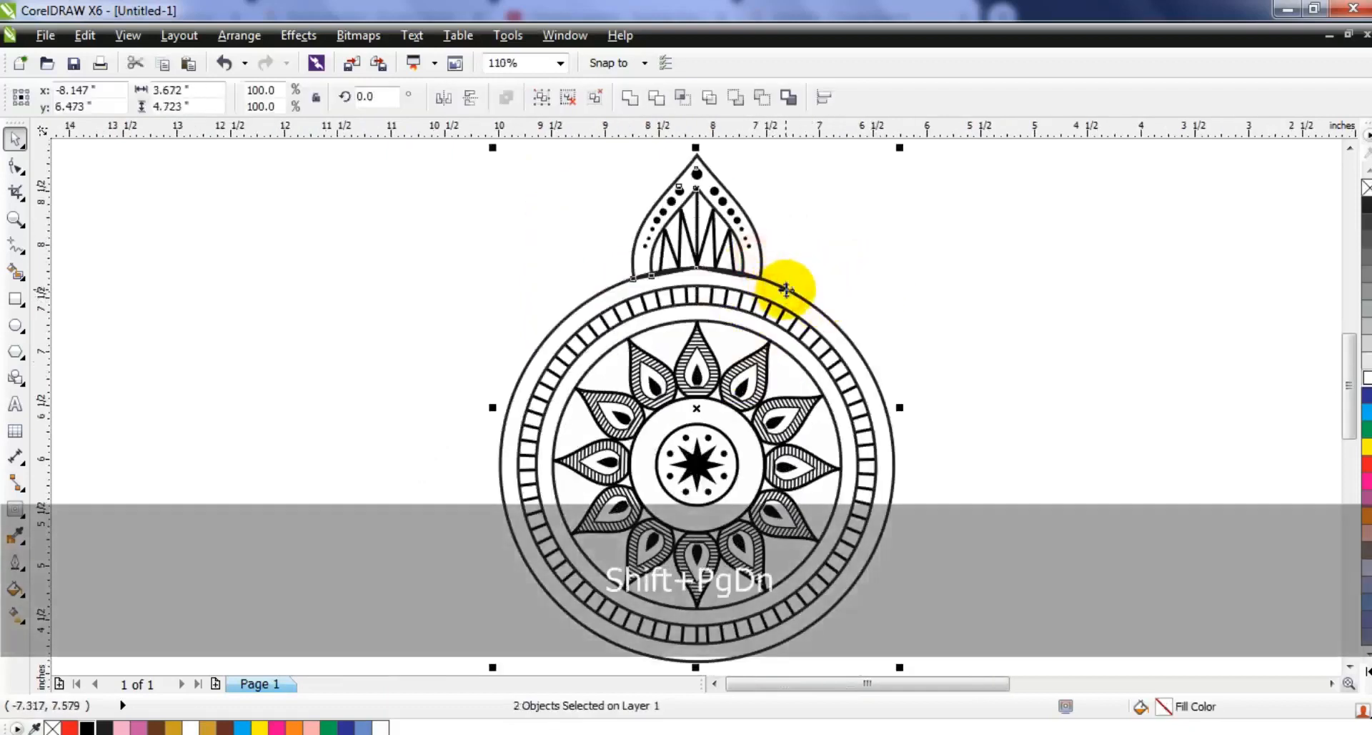
pyautogui.press('Escape')
pyautogui.click(697, 228)
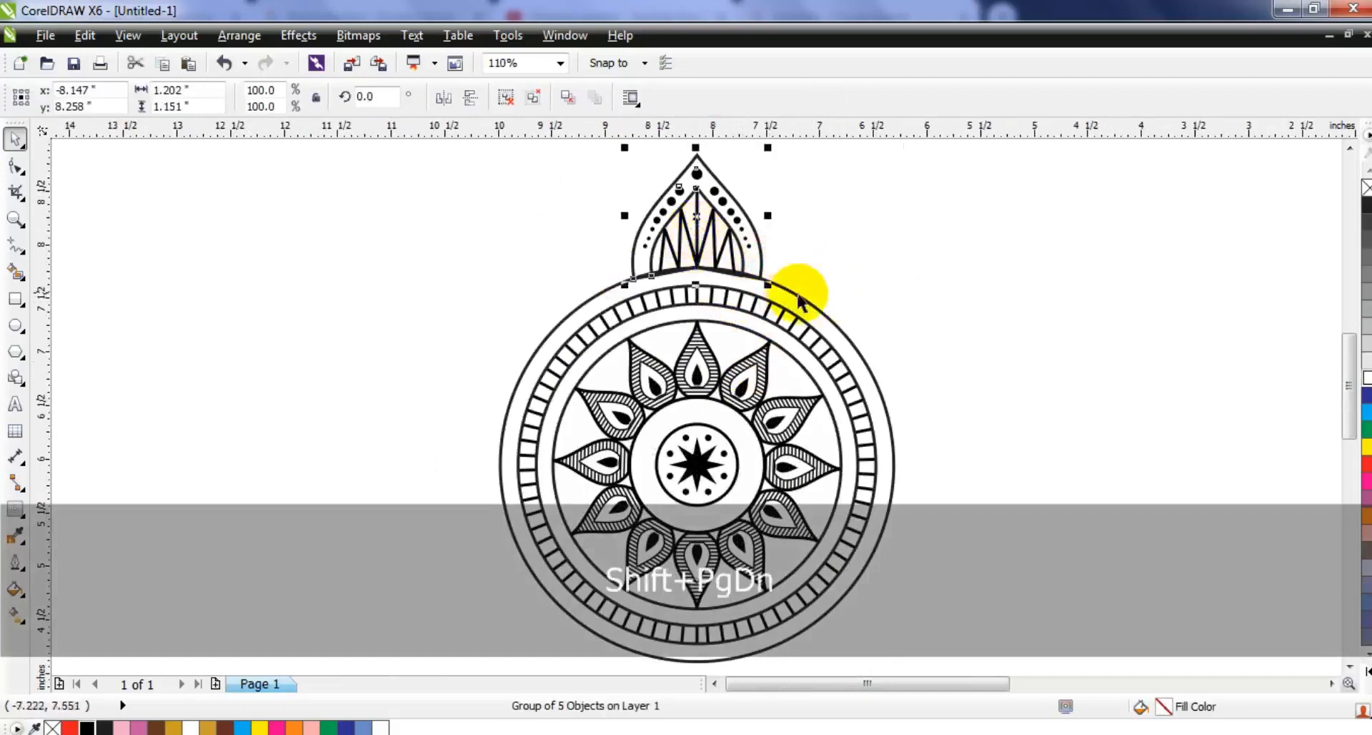
pyautogui.click(796, 295)
pyautogui.click(1002, 355)
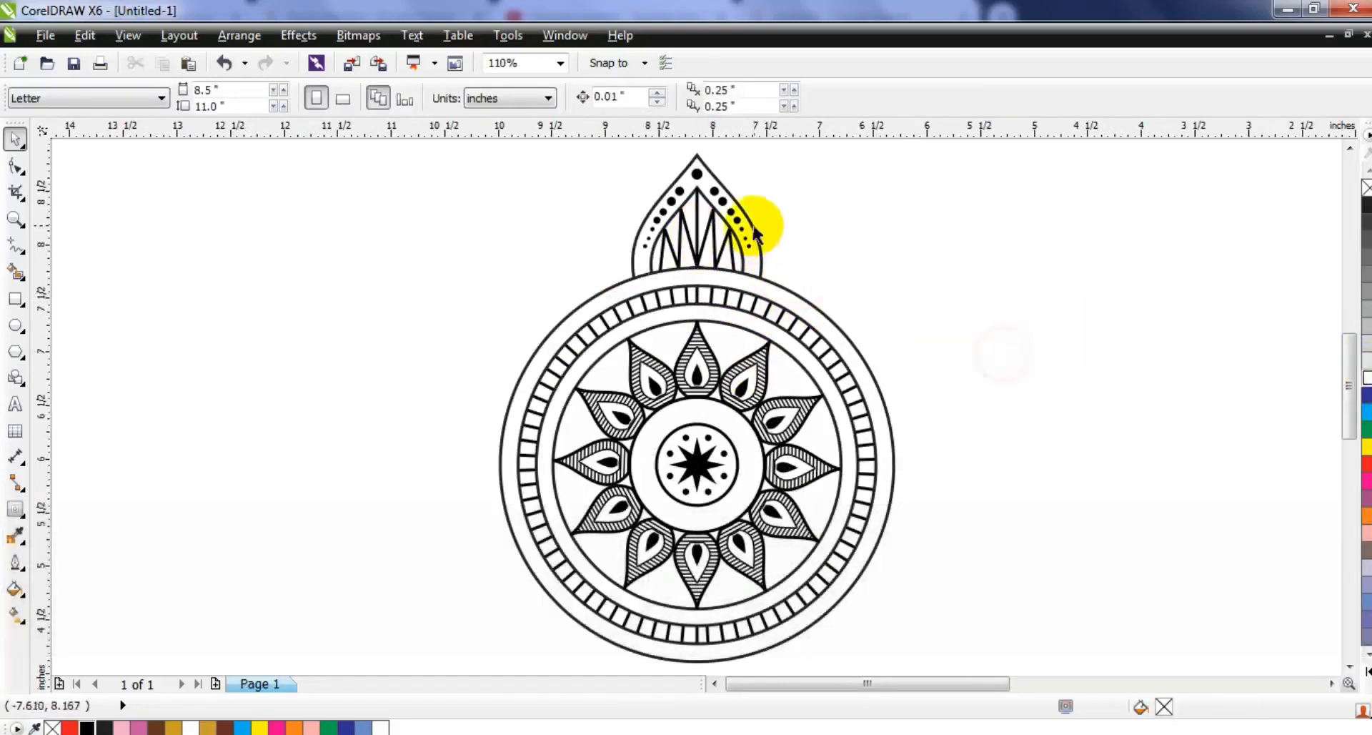
# Add a vertically mirrored copy of the petal group below the circle.
pyautogui.click(744, 225)
pyautogui.press('F3')
pyautogui.moveTo(720, 219); pyautogui.dragTo(711, 472)
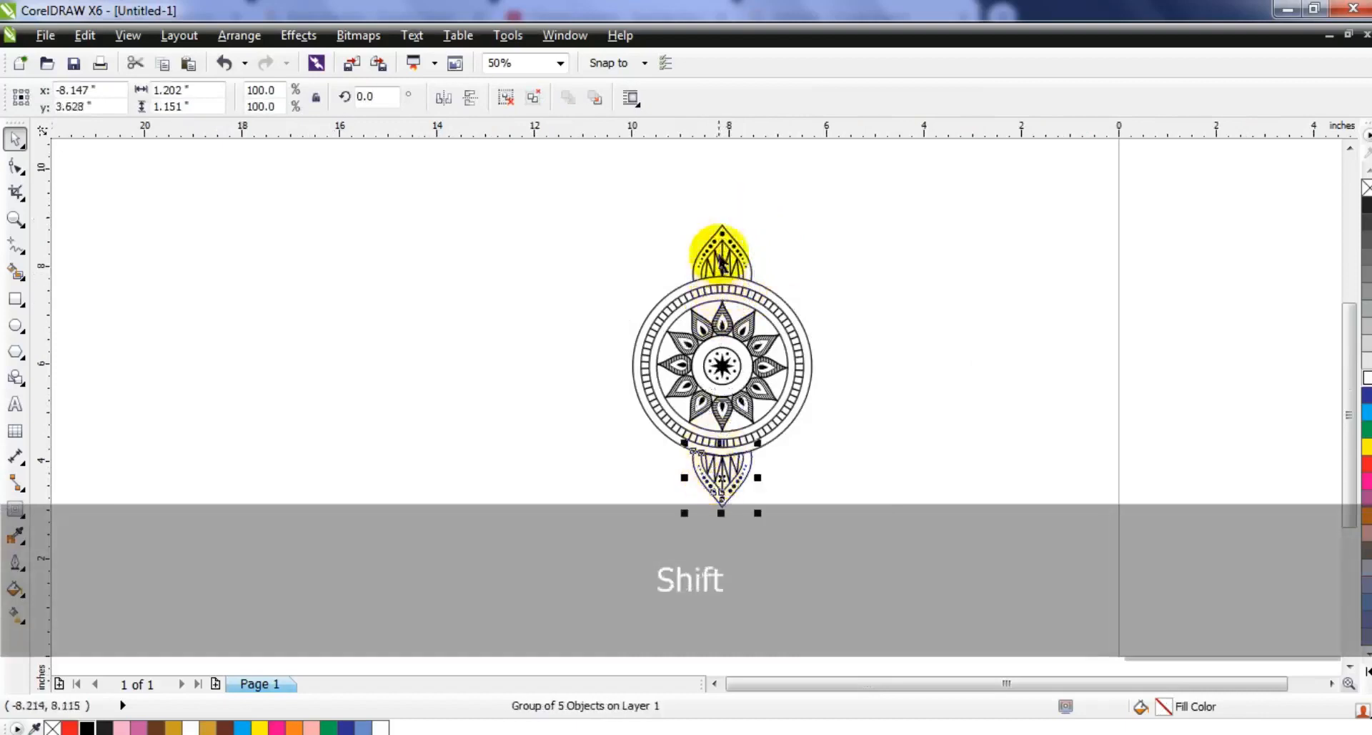
# Group the upper and lower petals and centre the pair vertically on the outermost circle.
pyautogui.keyDown('shift'); pyautogui.click(722, 263); pyautogui.keyUp('shift')
pyautogui.hotkey('ctrl', 'g')
pyautogui.keyDown('shift'); pyautogui.click(783, 302); pyautogui.keyUp('shift')
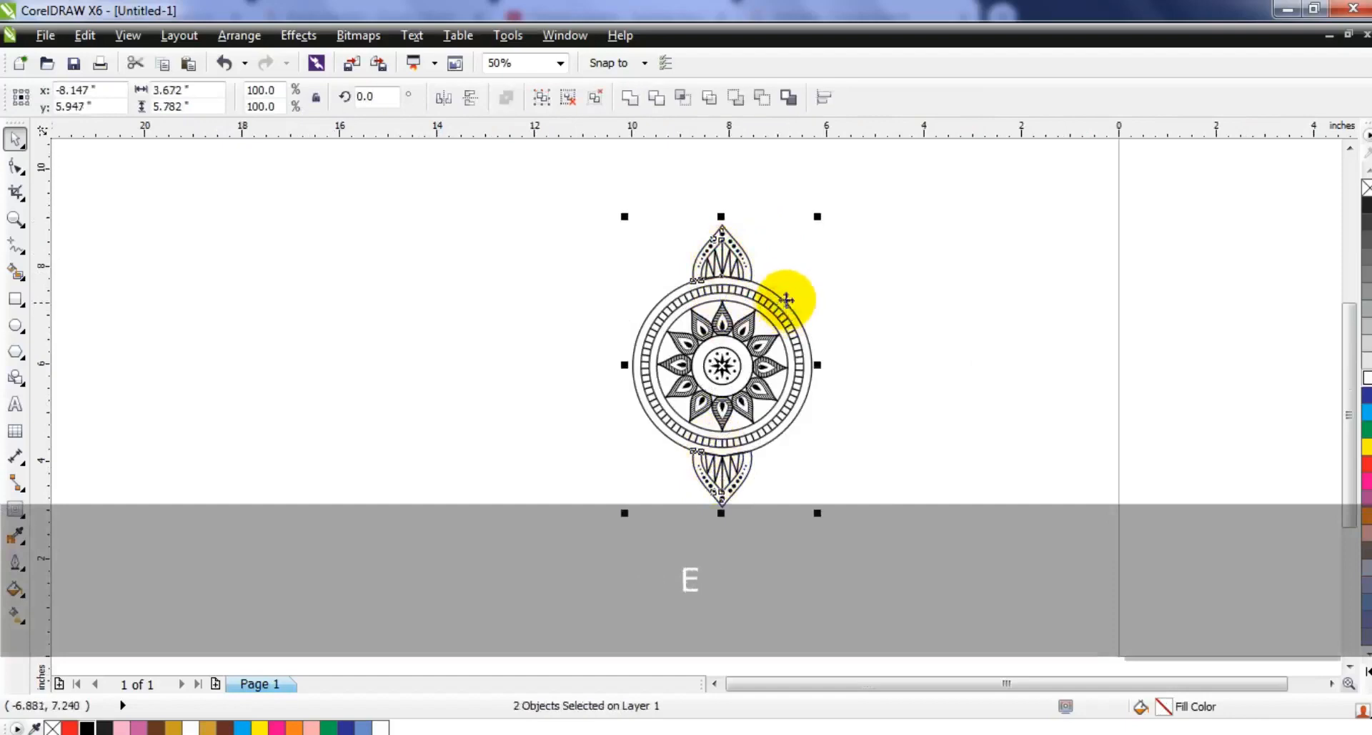
pyautogui.hotkey('shift', 'F2')
pyautogui.press('Escape')
# Rotate the petal pair 45° about the circle's centre and add a copy turned 90° to form four diagonal petals.
pyautogui.click(723, 215)
pyautogui.click(719, 218)
pyautogui.scroll(-1, 716, 219)
pyautogui.moveTo(744, 177); pyautogui.dragTo(806, 290)
pyautogui.moveTo(812, 420); pyautogui.dragTo(801, 229)
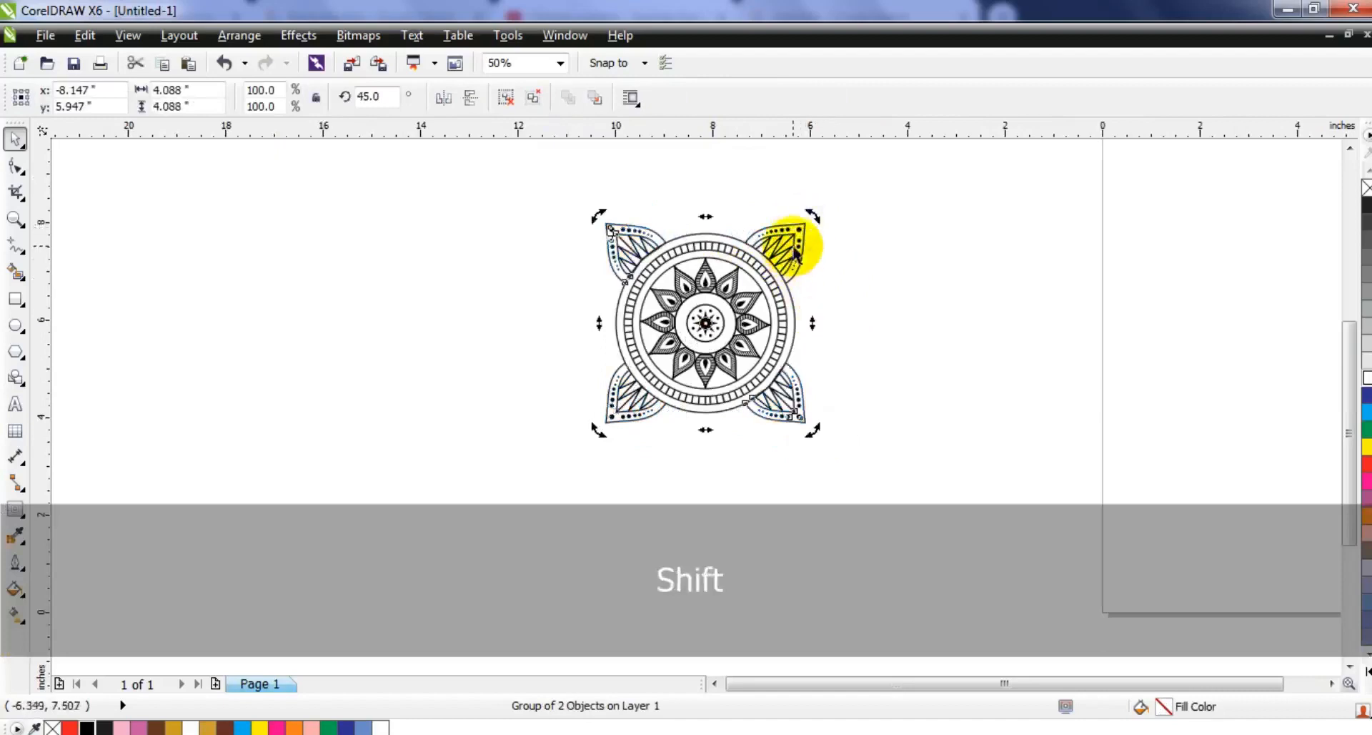
# Add a copy of both diagonal petal pairs rotated 45° to complete a ring of eight outer petals.
pyautogui.keyDown('shift'); pyautogui.click(797, 239); pyautogui.keyUp('shift')
pyautogui.moveTo(810, 217); pyautogui.dragTo(813, 331)
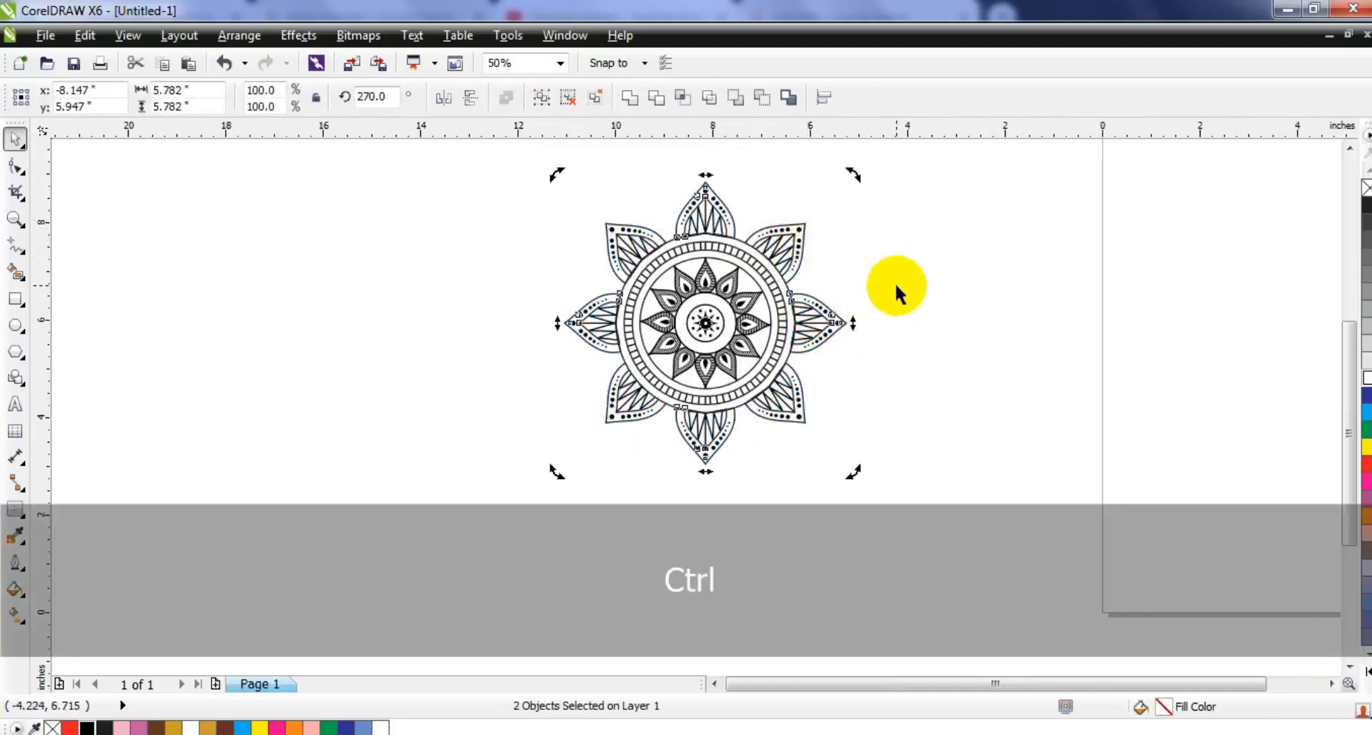
pyautogui.click(895, 284)
# Select all four pairs of outer petals around the circle together.
pyautogui.click(812, 319)
pyautogui.keyDown('shift'); pyautogui.click(792, 247); pyautogui.keyUp('shift')
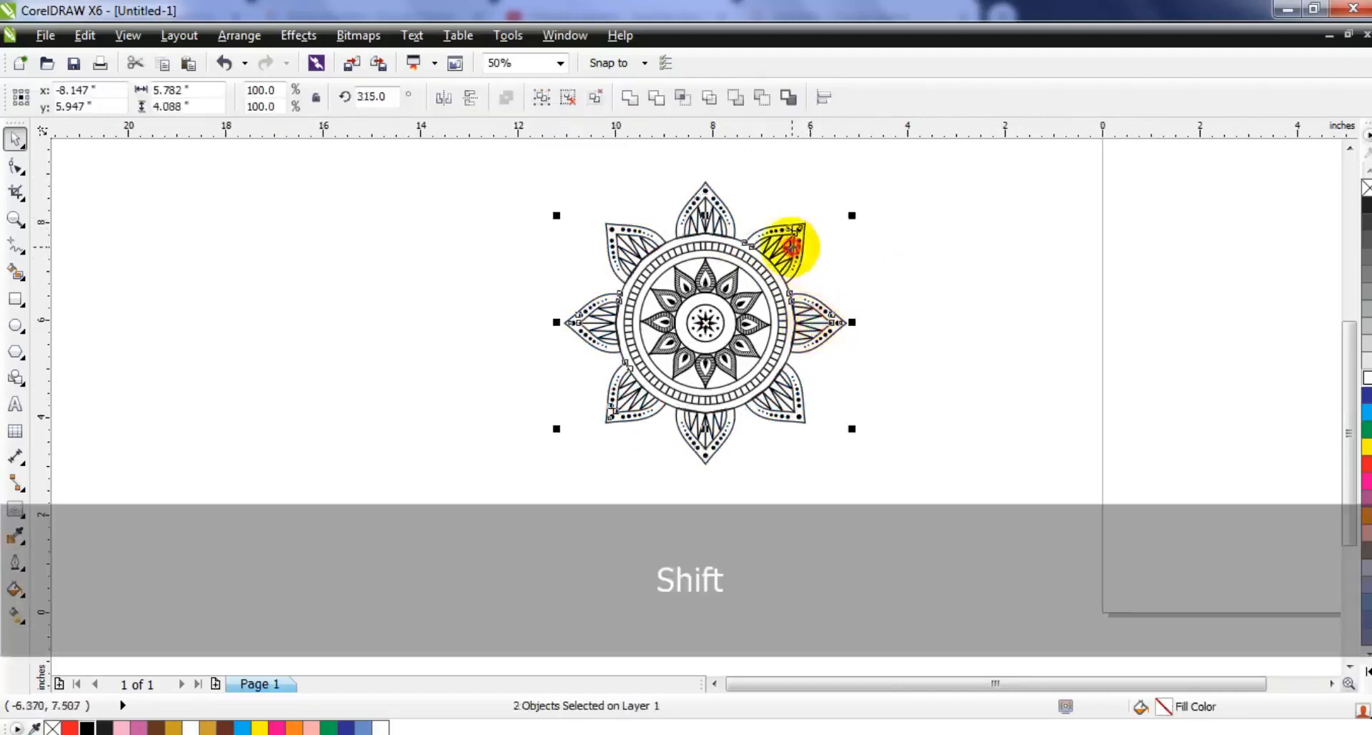
pyautogui.keyDown('shift'); pyautogui.click(635, 255); pyautogui.keyUp('shift')
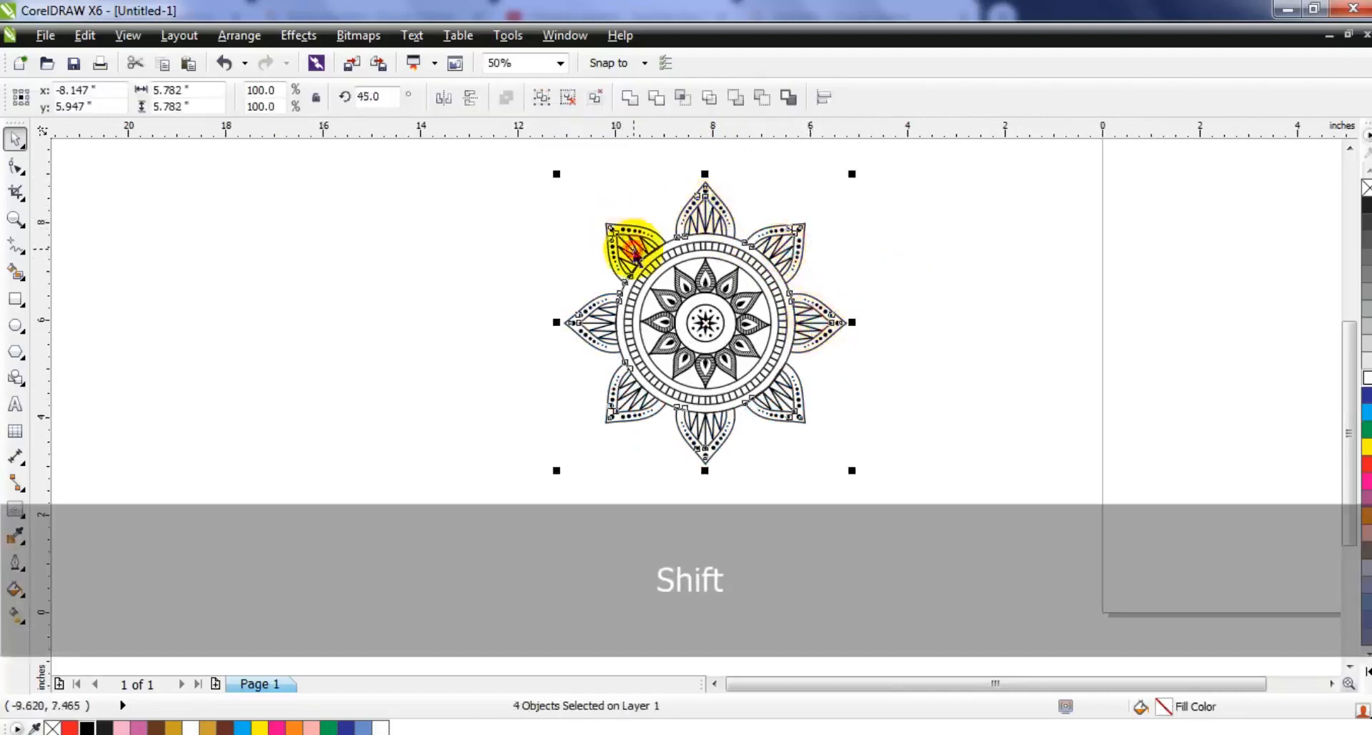
pyautogui.click(1124, 330)
pyautogui.press('F4')
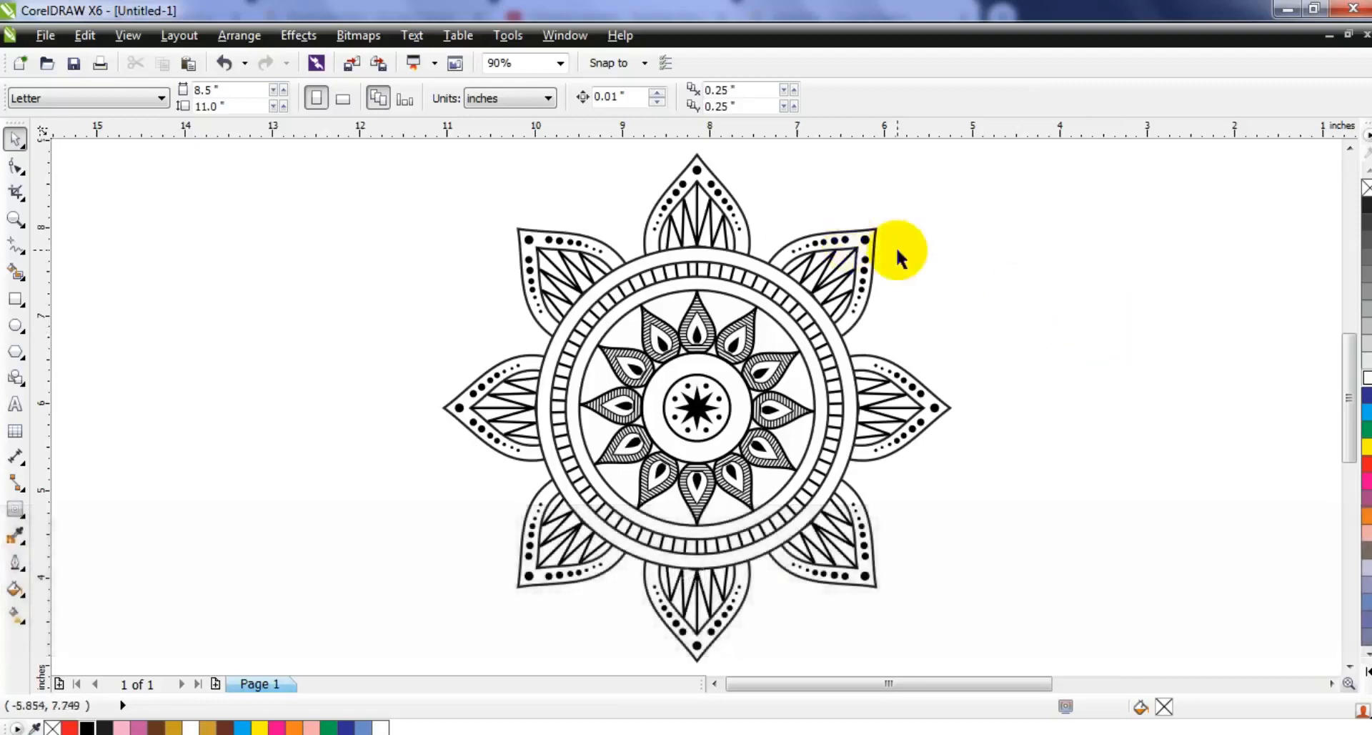
# Draw a circle about 1.333 in wide between the top petal and its upper-right neighbour, overlapping both.
pyautogui.click(15, 218)
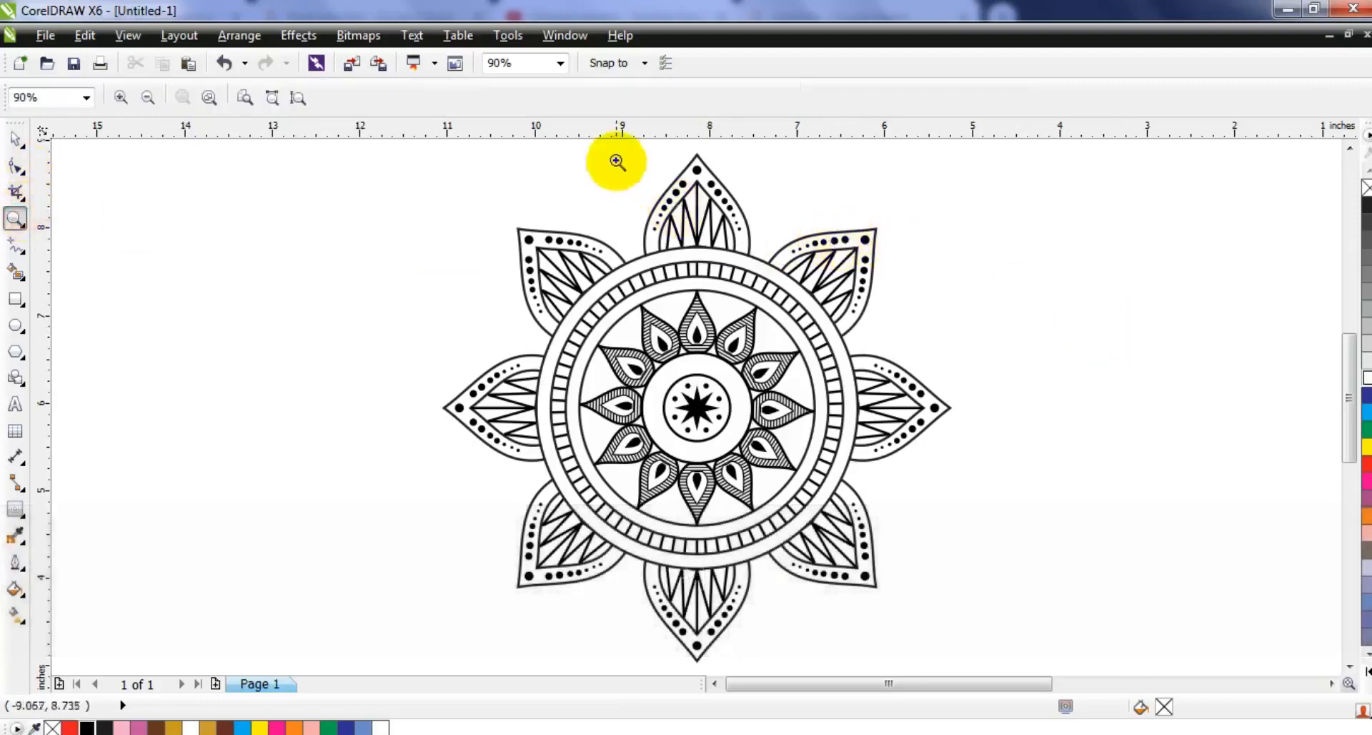
pyautogui.moveTo(616, 162); pyautogui.dragTo(1000, 368)
pyautogui.click(15, 325)
pyautogui.moveTo(444, 156); pyautogui.dragTo(591, 431)
# Add a slightly smaller concentric copy inside the new circle and combine the two into one curve.
pyautogui.click(15, 138)
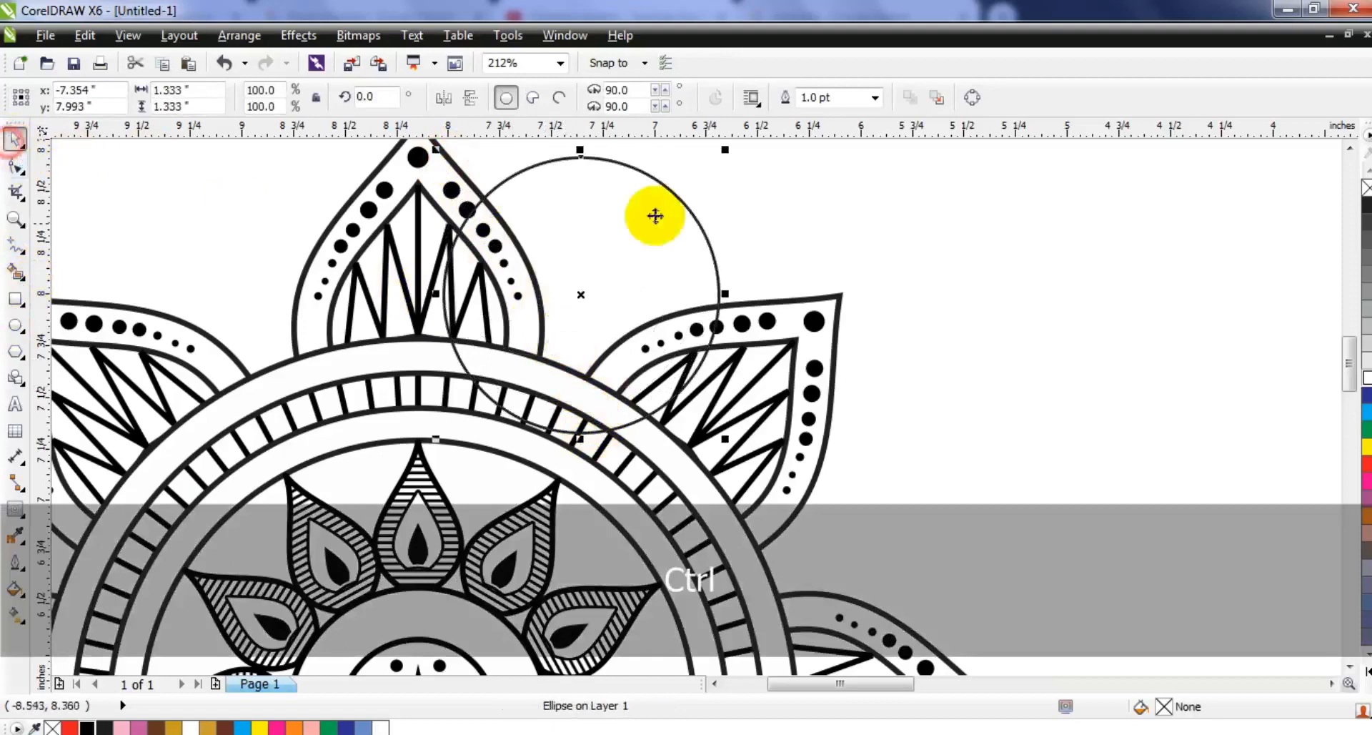
pyautogui.moveTo(724, 149); pyautogui.dragTo(715, 164)
pyautogui.rightClick(716, 164)
pyautogui.keyDown('shift'); pyautogui.click(653, 180); pyautogui.keyUp('shift')
pyautogui.click(511, 95)
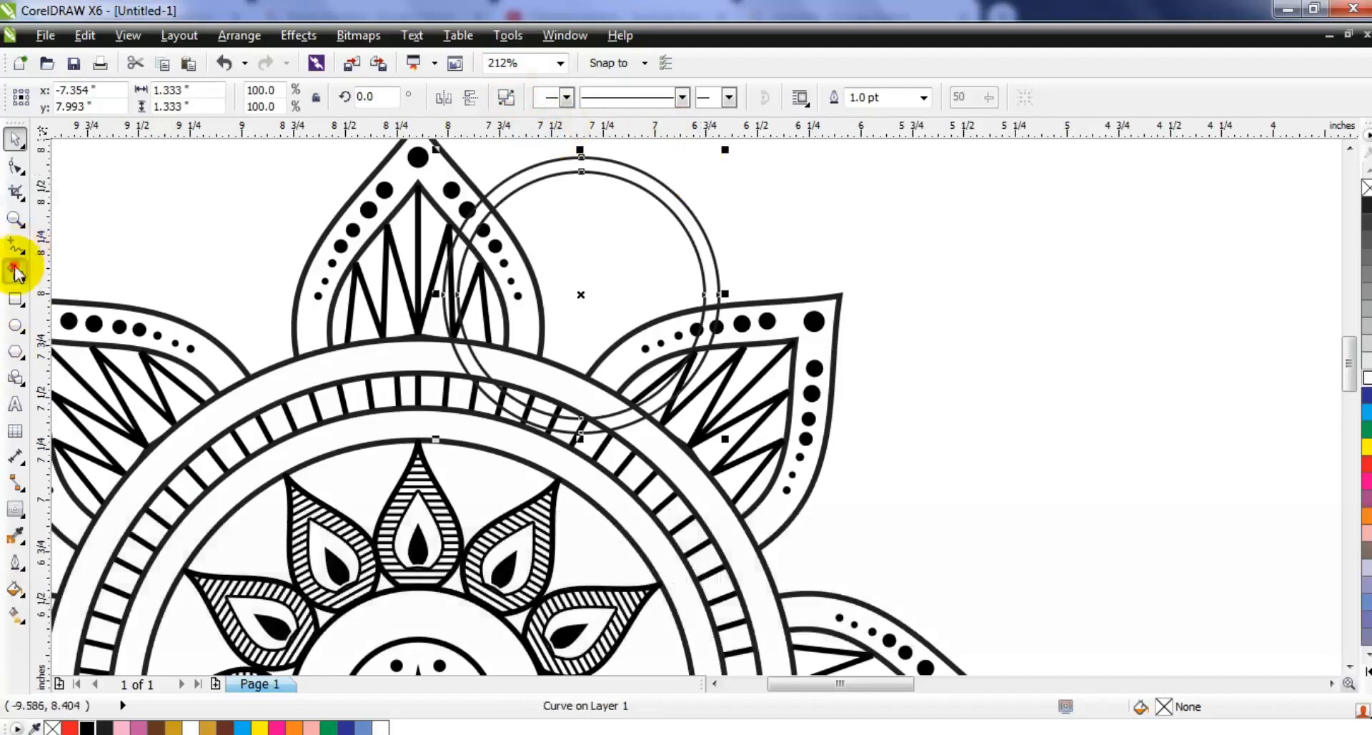
# Smart-fill the part of the ring lying outside the two petals with 50% gray and delete the original double circle.
pyautogui.click(16, 270)
pyautogui.click(666, 195)
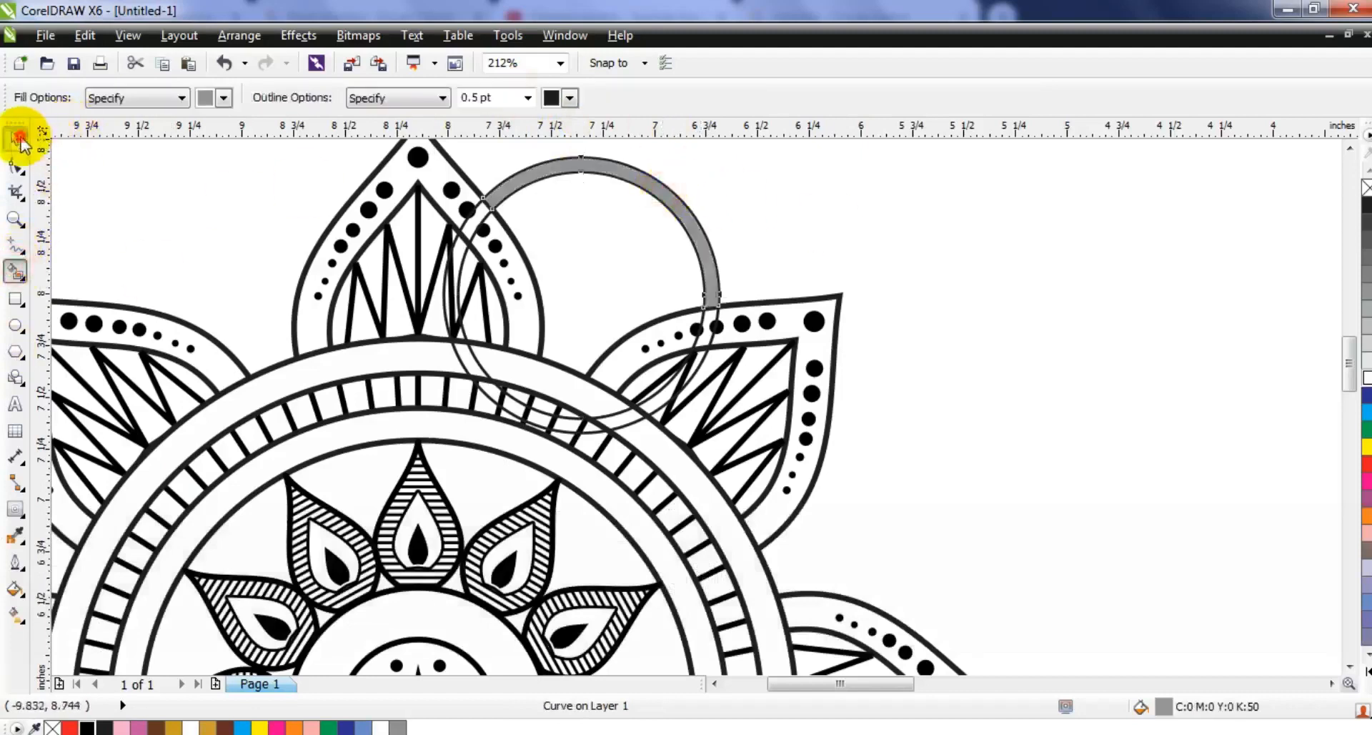
pyautogui.click(18, 139)
pyautogui.press('Delete')
pyautogui.click(679, 201)
# Place a mirrored copy of the gray arc on the other side of the top petal, between it and the upper-left petal.
pyautogui.press('F3')
pyautogui.press('F3')
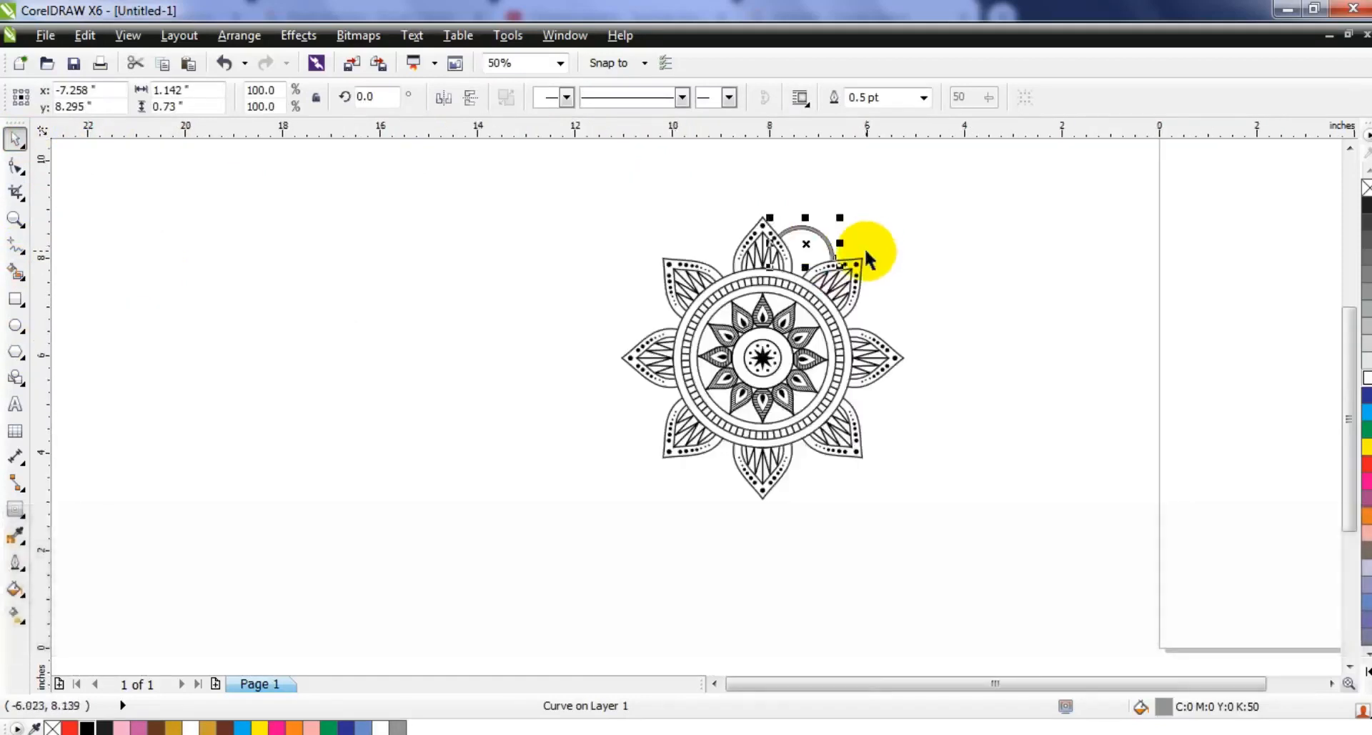
pyautogui.moveTo(532, 193); pyautogui.dragTo(555, 205)
pyautogui.moveTo(632, 268); pyautogui.dragTo(992, 500)
pyautogui.hotkey('shift', 'F2')
pyautogui.press('Escape')
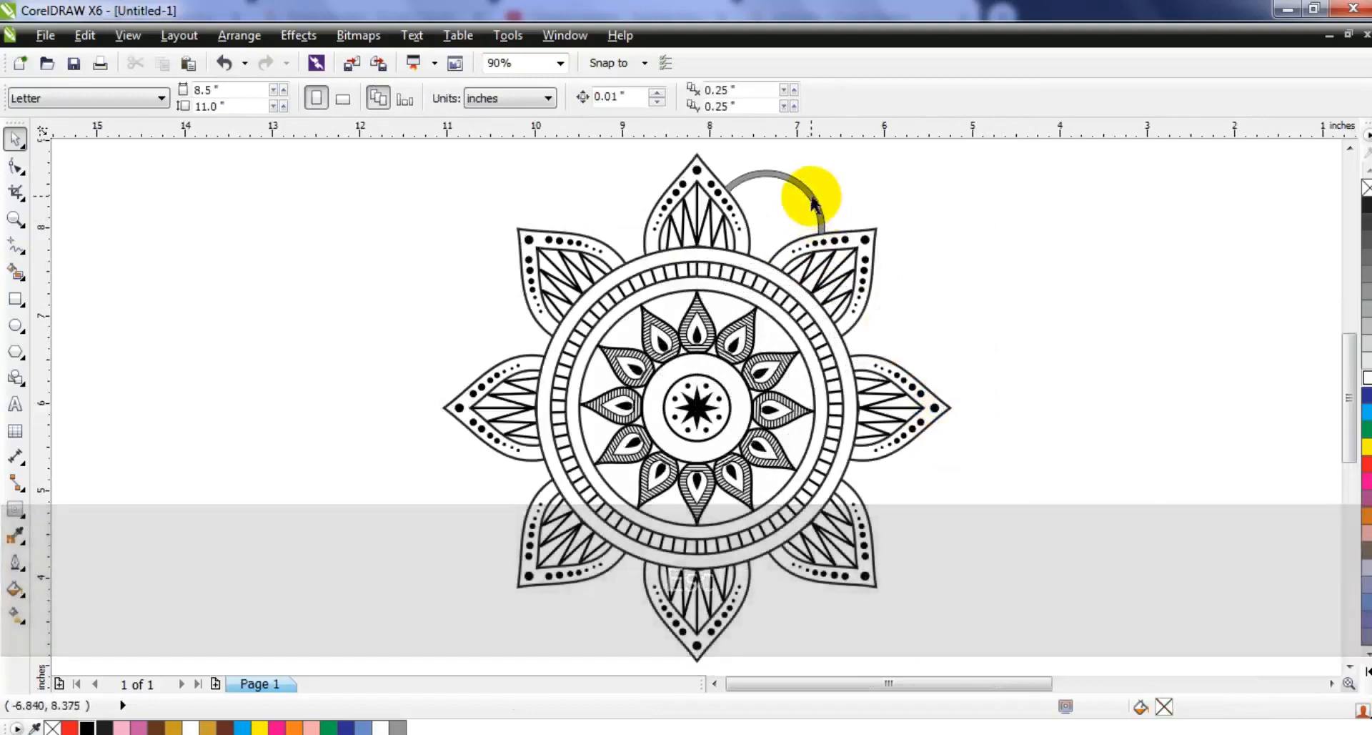
pyautogui.click(811, 197)
pyautogui.moveTo(834, 214); pyautogui.dragTo(598, 191)
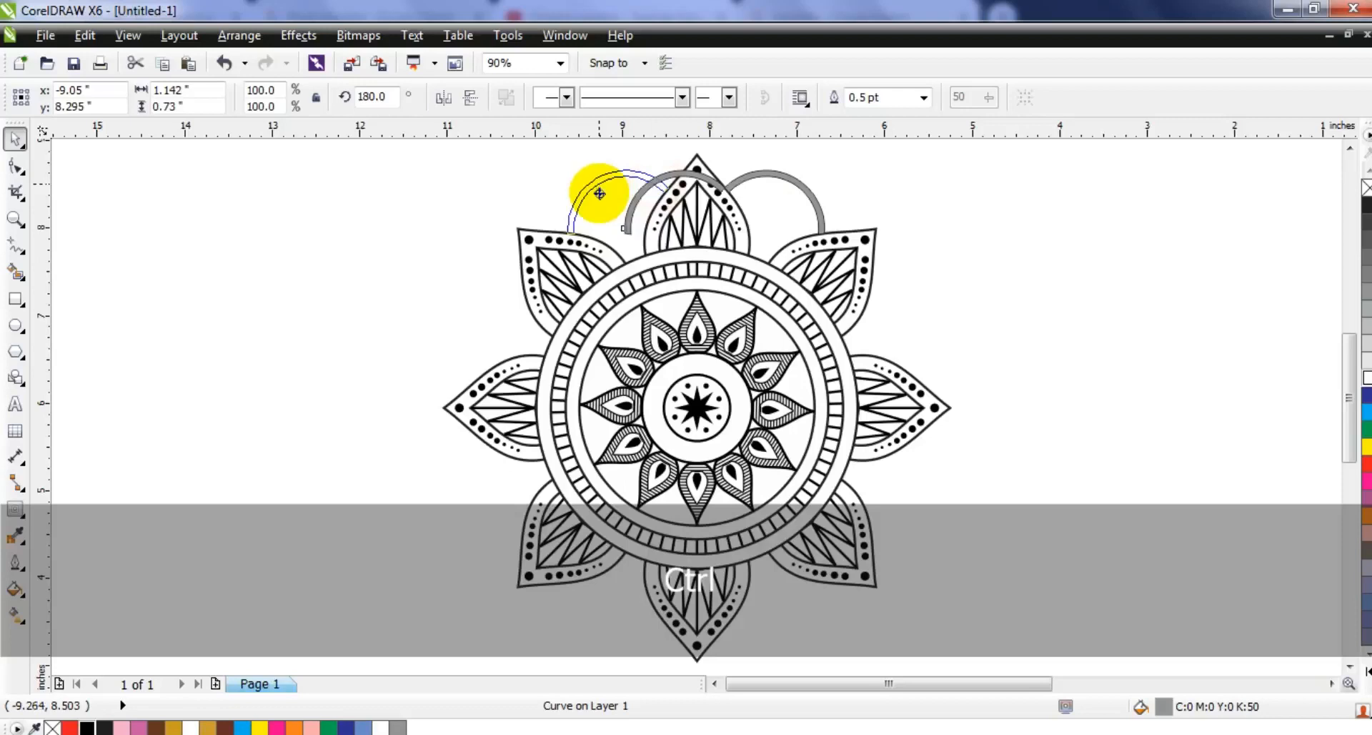
pyautogui.moveTo(603, 202); pyautogui.dragTo(604, 203)
# Fill the two arcs beside the top petal with black and weld them into one object.
pyautogui.keyDown('shift'); pyautogui.click(751, 177); pyautogui.keyUp('shift')
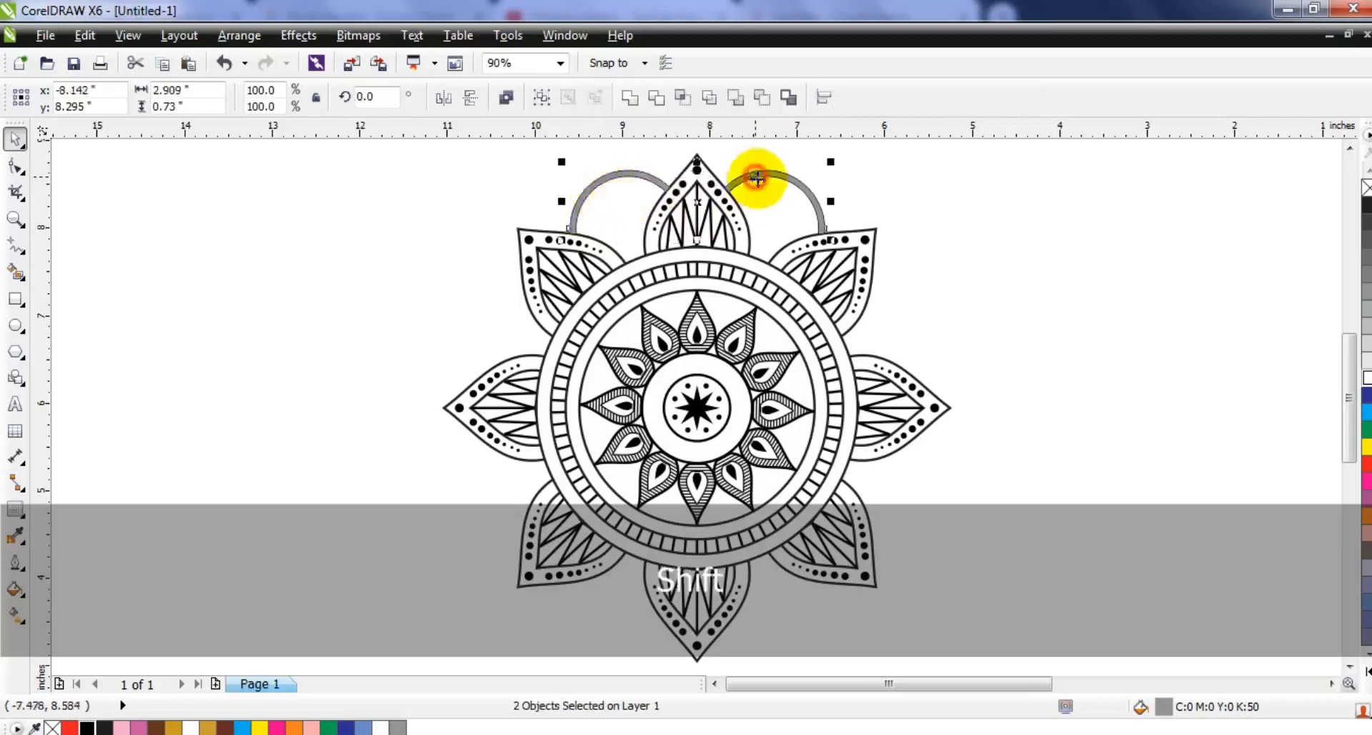
pyautogui.click(86, 727)
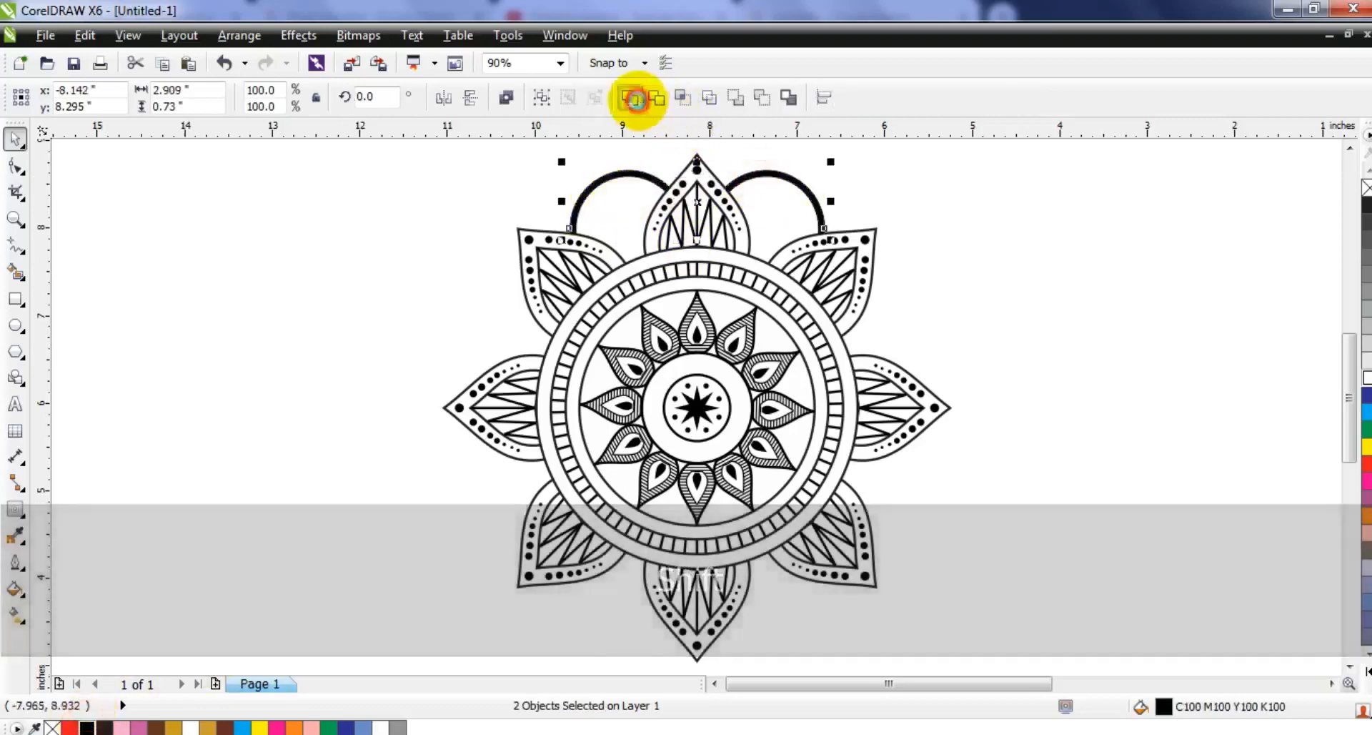
pyautogui.click(633, 100)
# Add a vertically mirrored copy of the arc pair beside the bottom petal and weld it to the top pair.
pyautogui.moveTo(698, 162); pyautogui.dragTo(684, 631)
pyautogui.keyDown('shift'); pyautogui.click(776, 174); pyautogui.keyUp('shift')
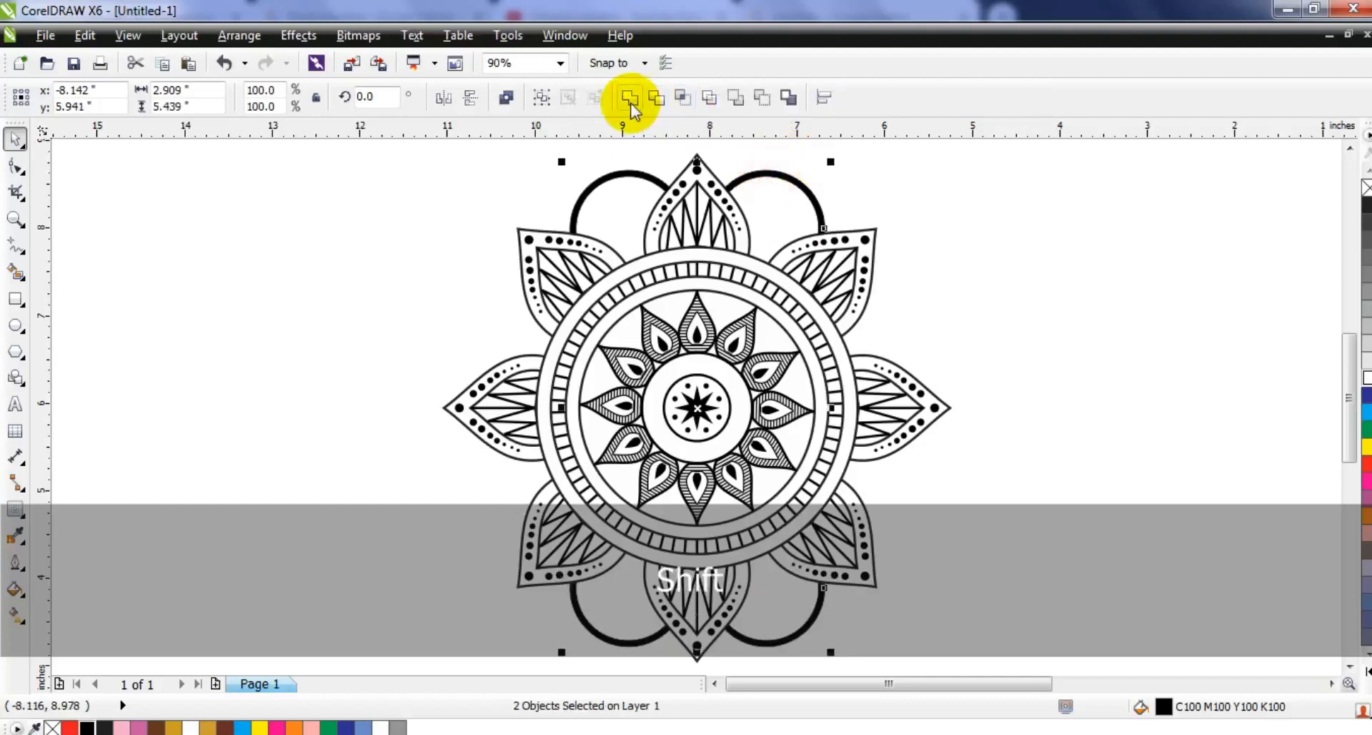
# Add a copy of the welded arcs rotated 90° about the mandala's centre to complete the ring of eight arcs.
pyautogui.click(785, 179)
pyautogui.moveTo(830, 163)
pyautogui.mouseDown()
pyautogui.moveTo(949, 324)
pyautogui.moveTo(937, 466)
pyautogui.moveTo(899, 512)
pyautogui.moveTo(892, 493)
pyautogui.mouseUp()
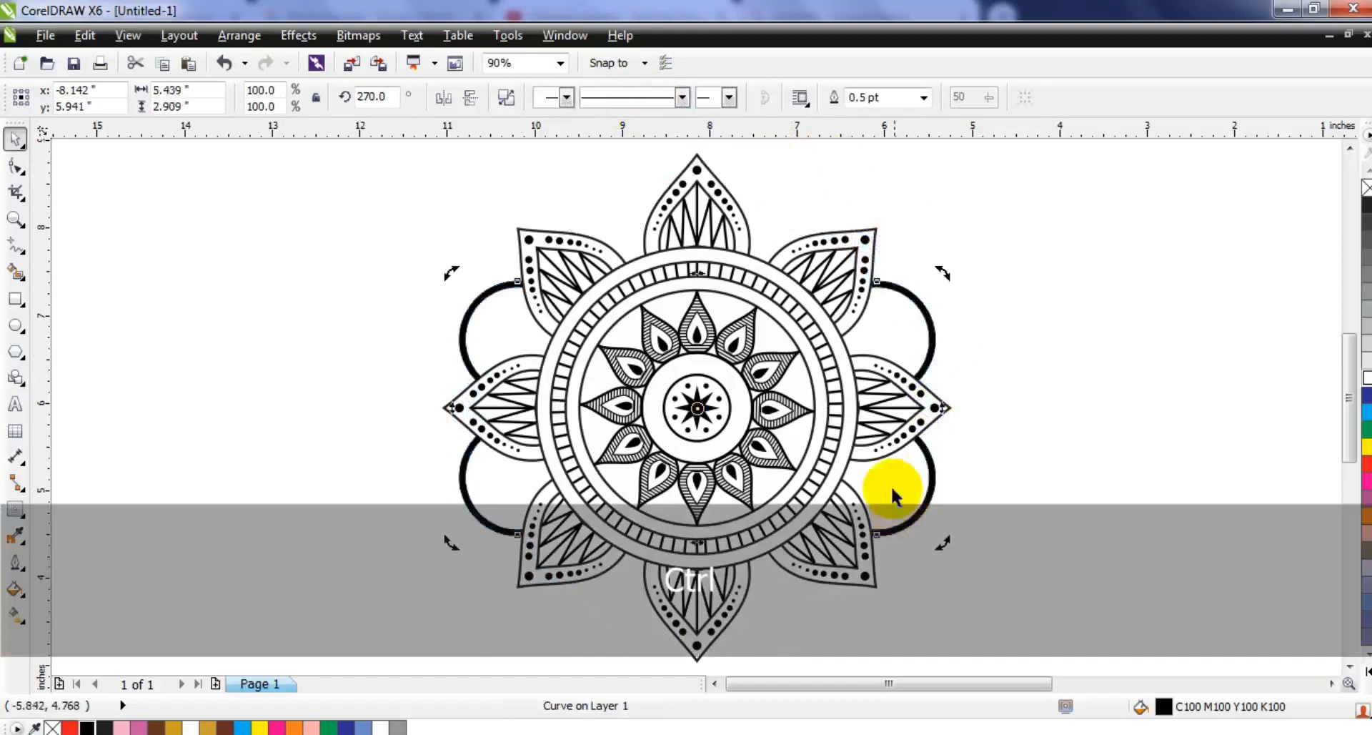
pyautogui.hotkey('ctrl', 'z')
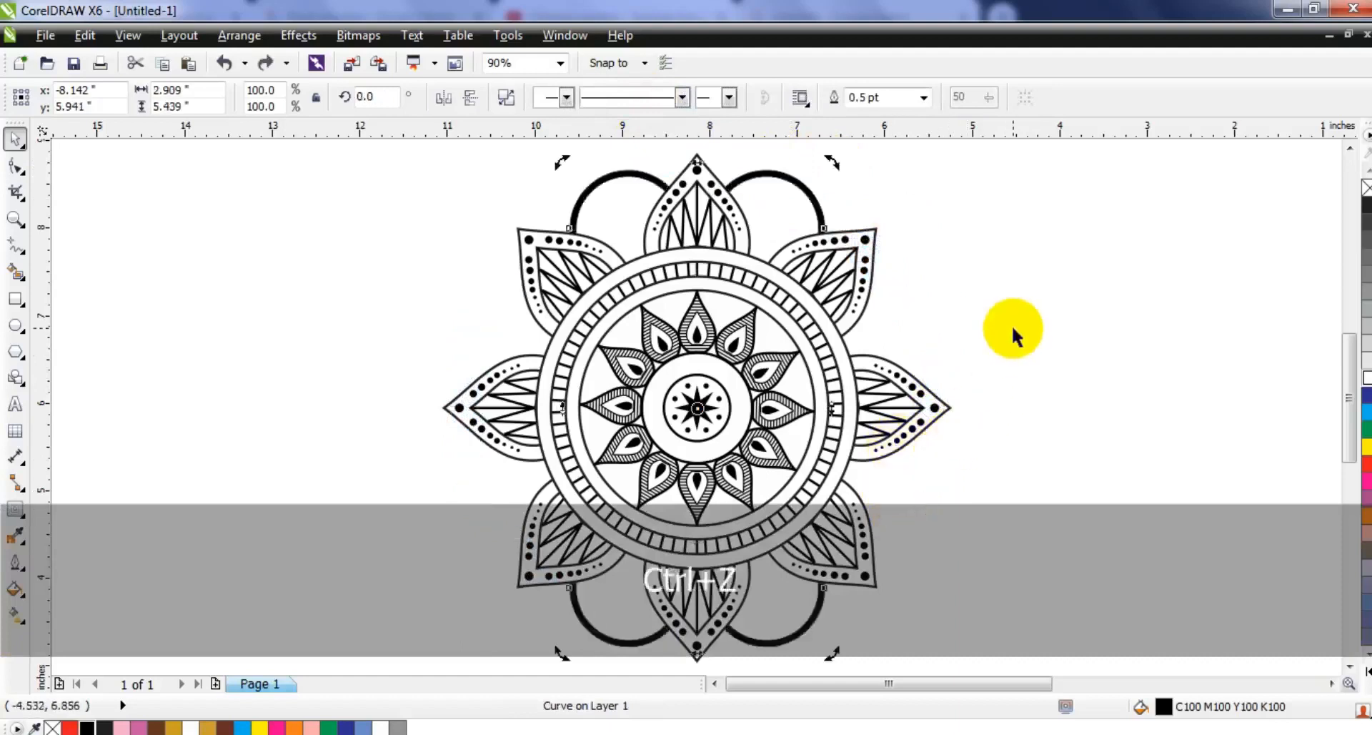
pyautogui.click(795, 183)
pyautogui.press('KP_Add')
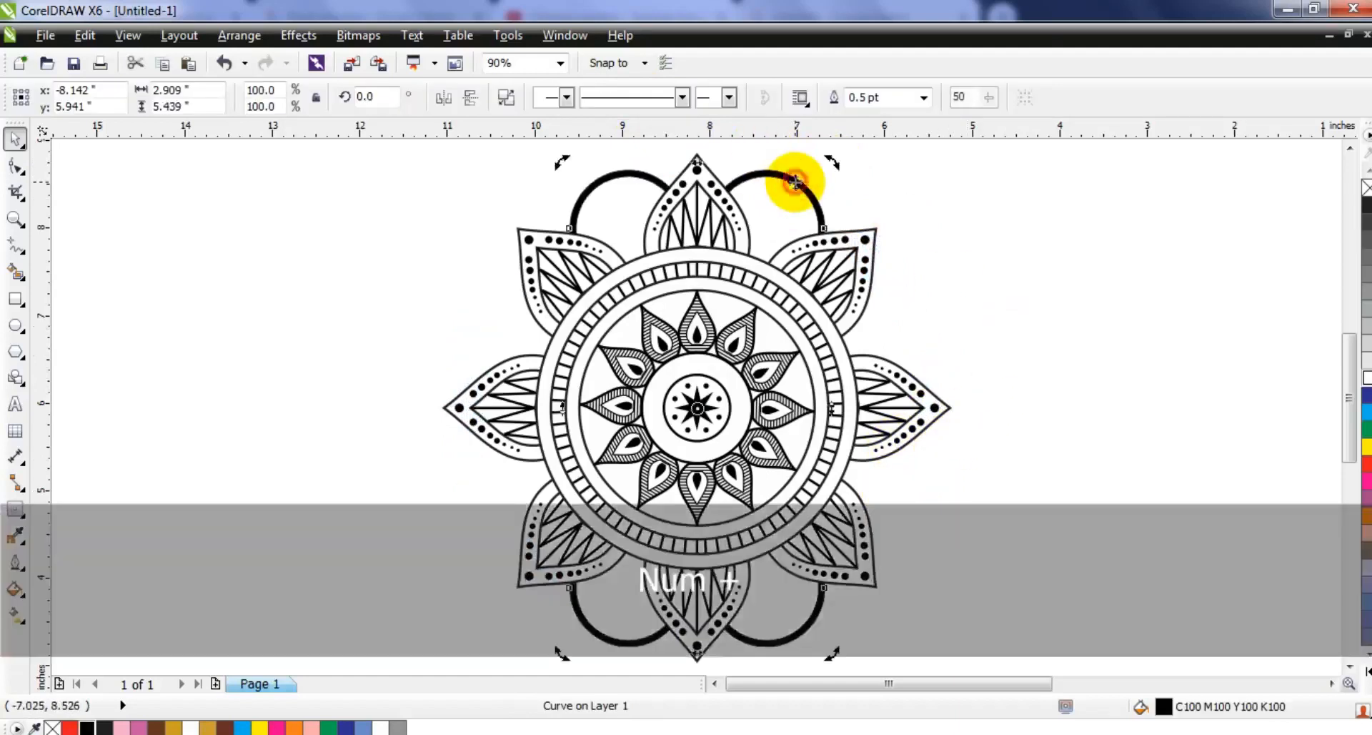
pyautogui.moveTo(843, 170); pyautogui.dragTo(864, 493)
pyautogui.click(1019, 346)
pyautogui.press('Escape')
# Smart-fill the eight spaces between the outer petals, enclosed by the arcs, with 50% gray and a 0.5 pt outline.
pyautogui.scroll(-2, 750, 313)
pyautogui.moveTo(943, 518); pyautogui.dragTo(586, 187)
pyautogui.hotkey('shift', 'F2')
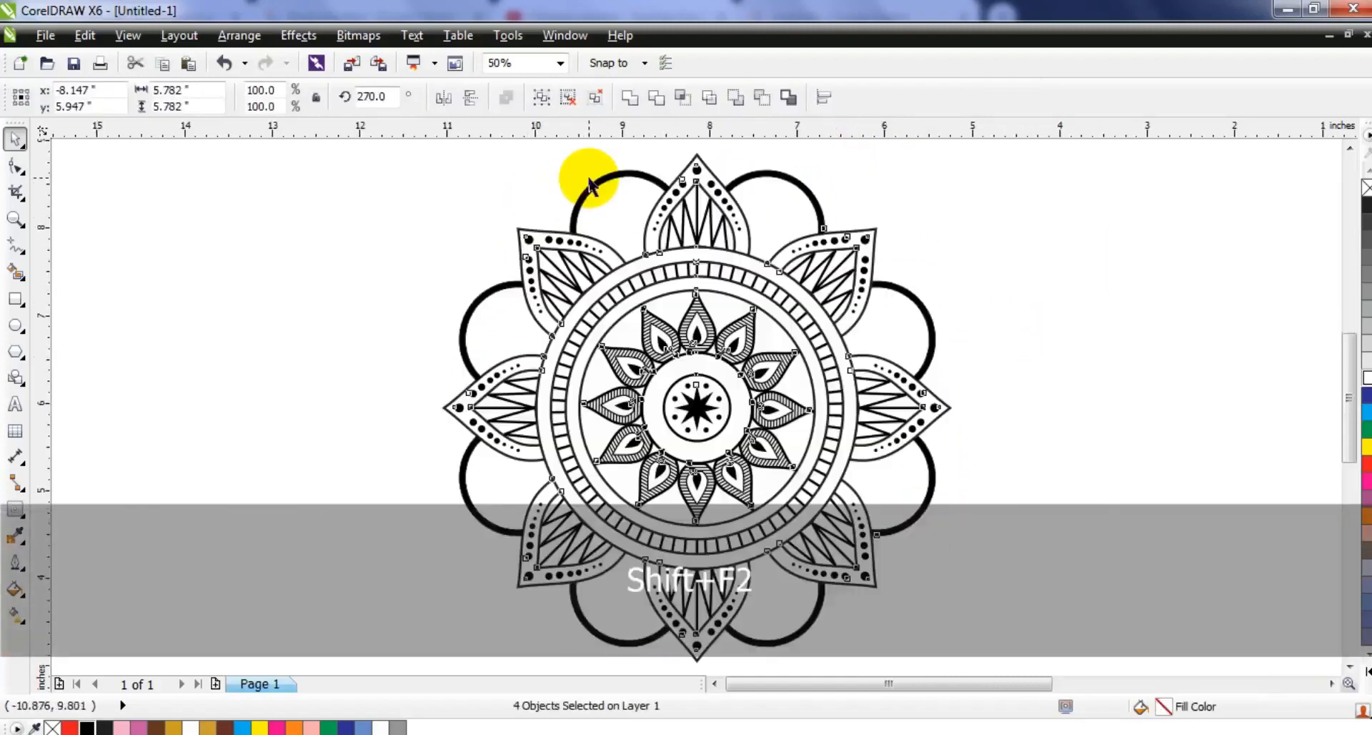
pyautogui.hotkey('shift', 'Tab')
pyautogui.click(15, 270)
pyautogui.click(499, 311)
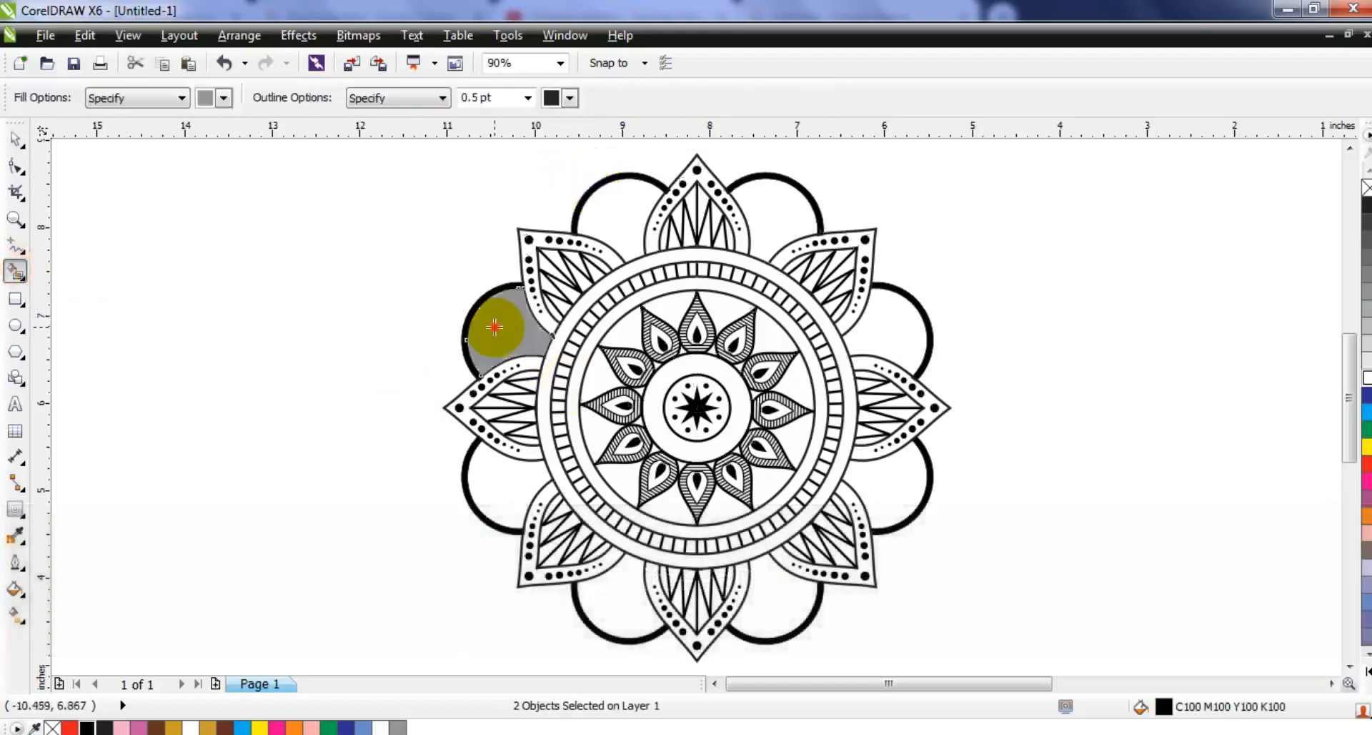
pyautogui.click(619, 222)
pyautogui.click(757, 222)
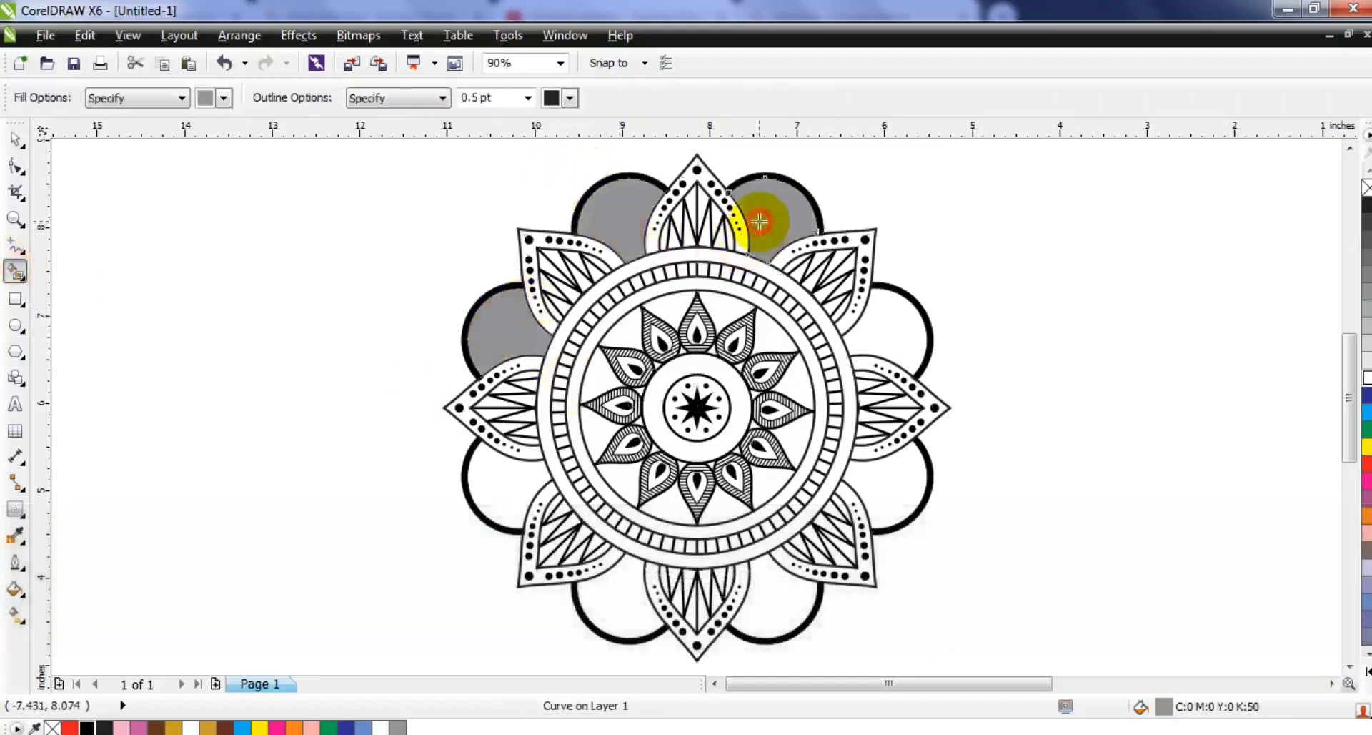
pyautogui.click(899, 326)
pyautogui.click(891, 465)
pyautogui.click(782, 598)
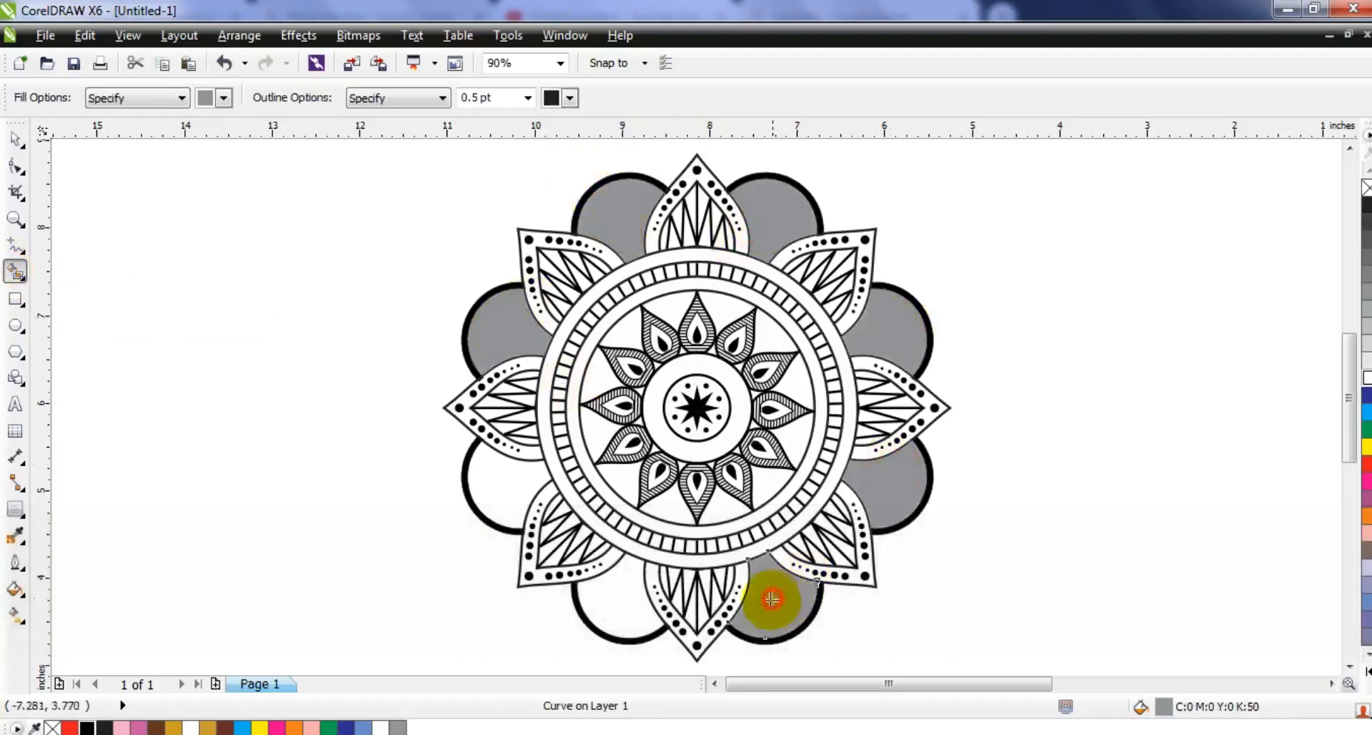
pyautogui.click(628, 604)
pyautogui.click(498, 473)
# Select all the gray shapes between the outer petals and weld them into one object.
pyautogui.click(15, 138)
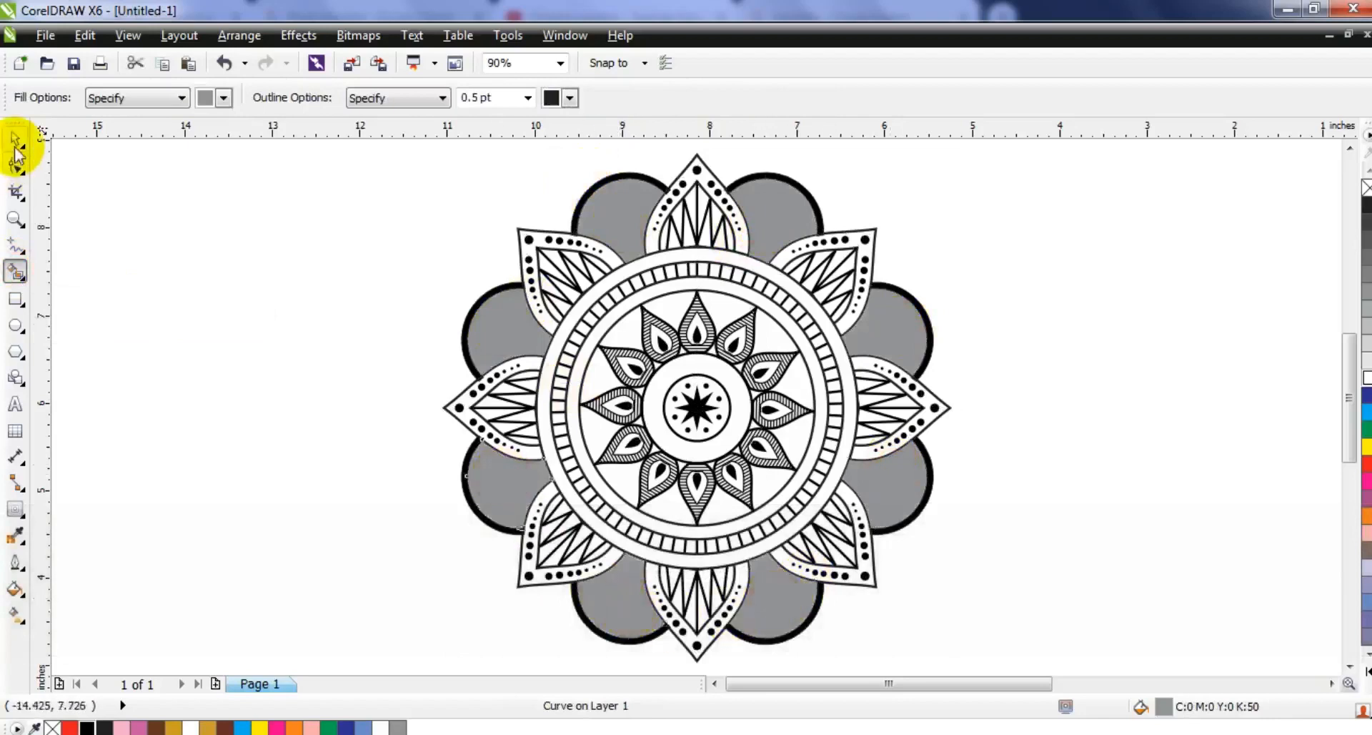
pyautogui.keyDown('shift'); pyautogui.click(509, 329); pyautogui.keyUp('shift')
pyautogui.keyDown('shift'); pyautogui.click(629, 221); pyautogui.keyUp('shift')
pyautogui.keyDown('shift'); pyautogui.click(876, 332); pyautogui.keyUp('shift')
pyautogui.keyDown('shift'); pyautogui.click(883, 484); pyautogui.keyUp('shift')
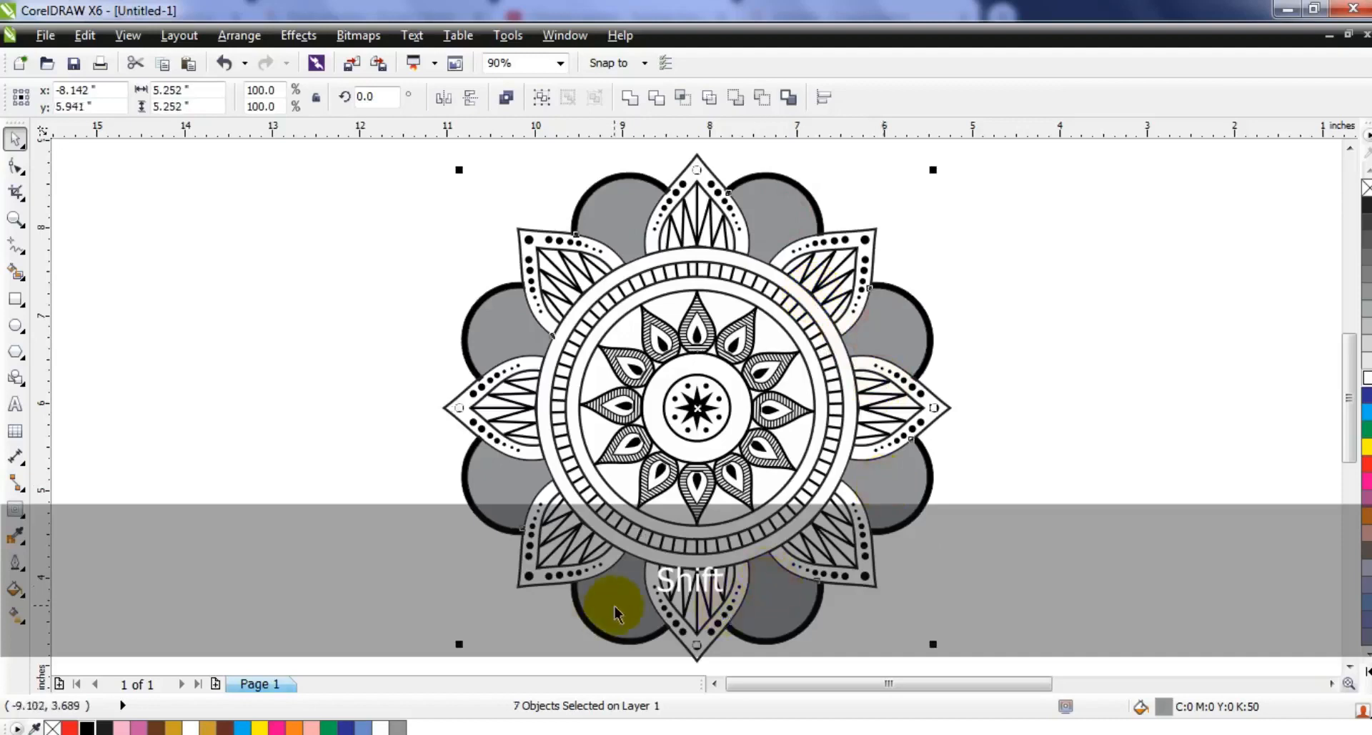
pyautogui.click(630, 97)
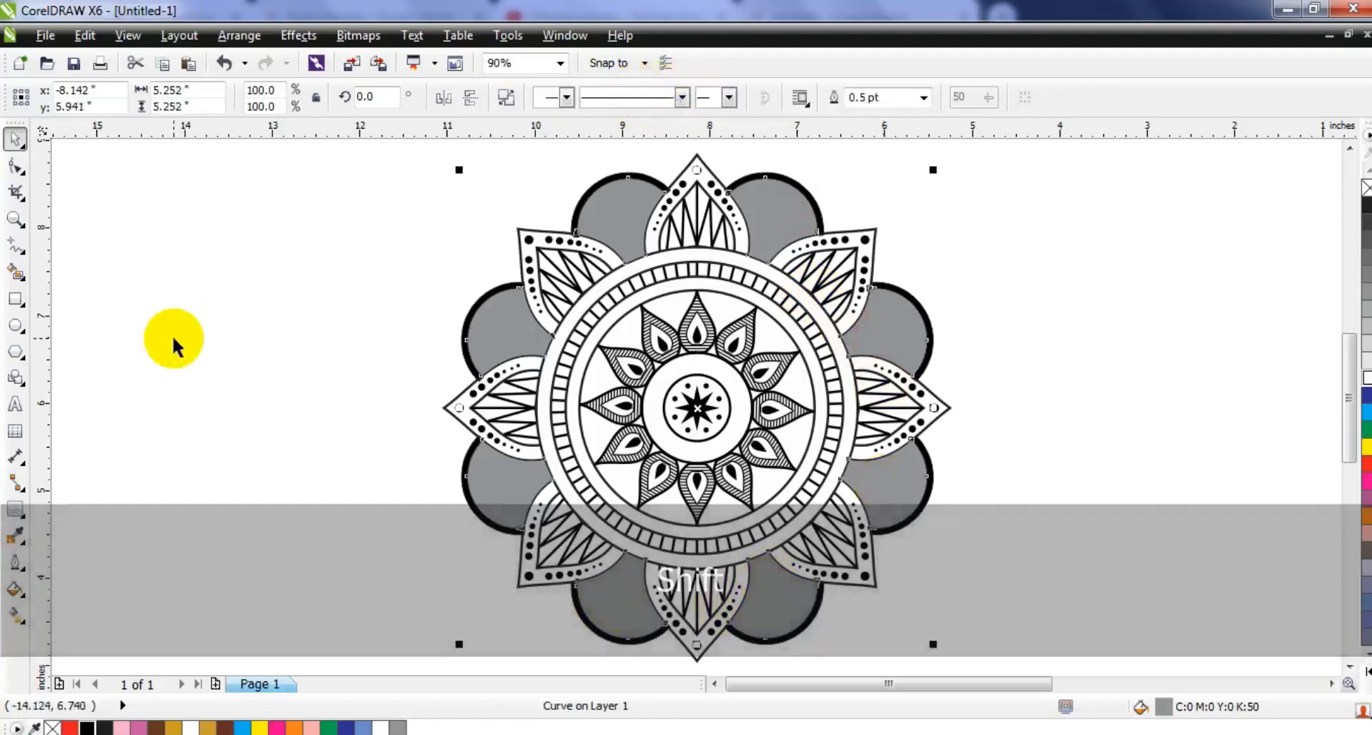
pyautogui.click(175, 341)
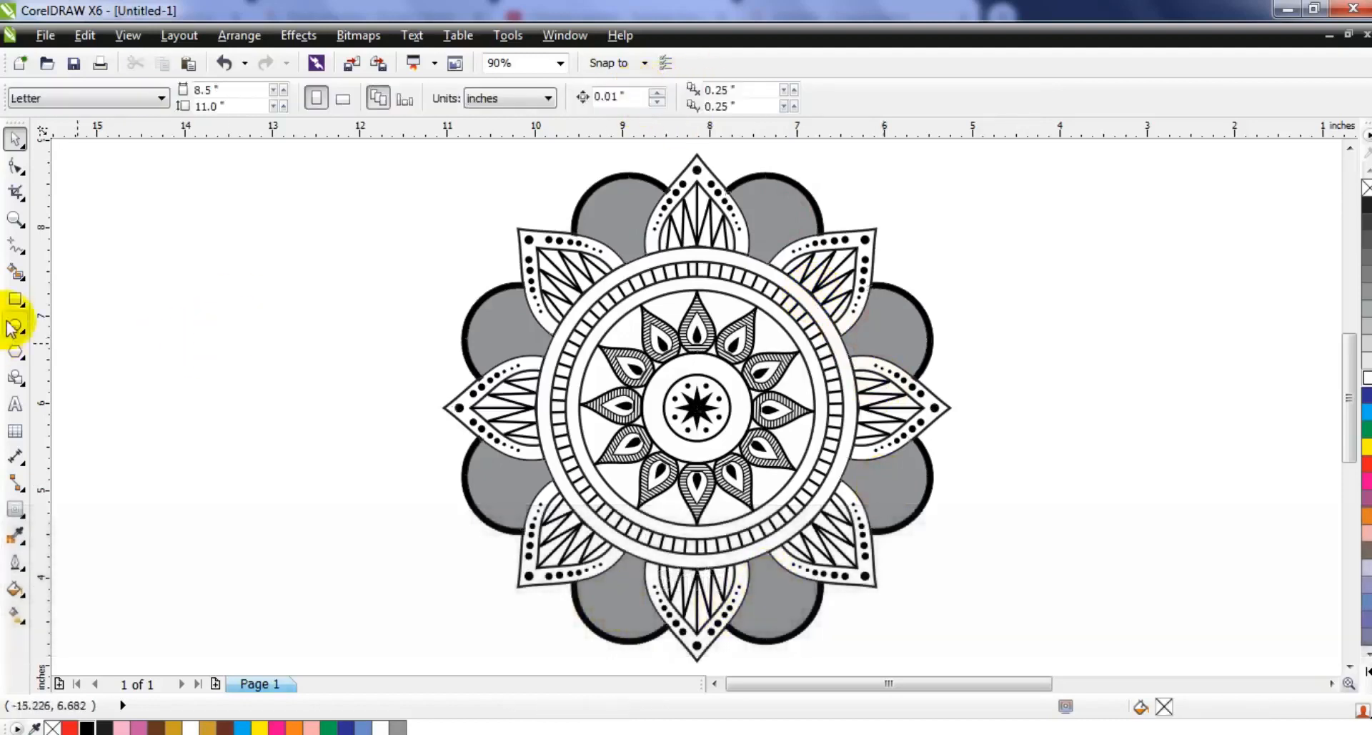
# Draw a circle about 3.41 in wide beside the mandala and give it an inside contour of 19 steps at 0.065 in offset.
pyautogui.click(13, 327)
pyautogui.moveTo(88, 183); pyautogui.dragTo(246, 496)
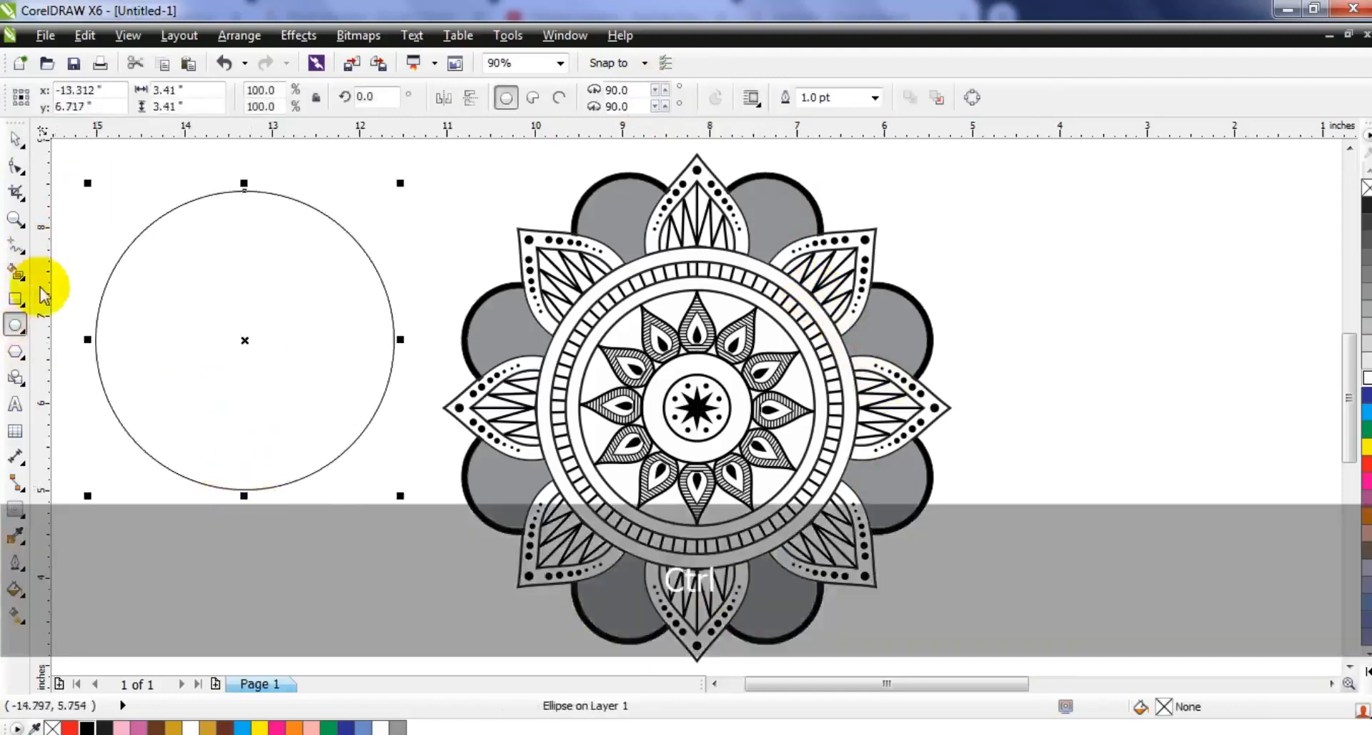
pyautogui.click(14, 509)
pyautogui.moveTo(240, 190); pyautogui.dragTo(244, 302)
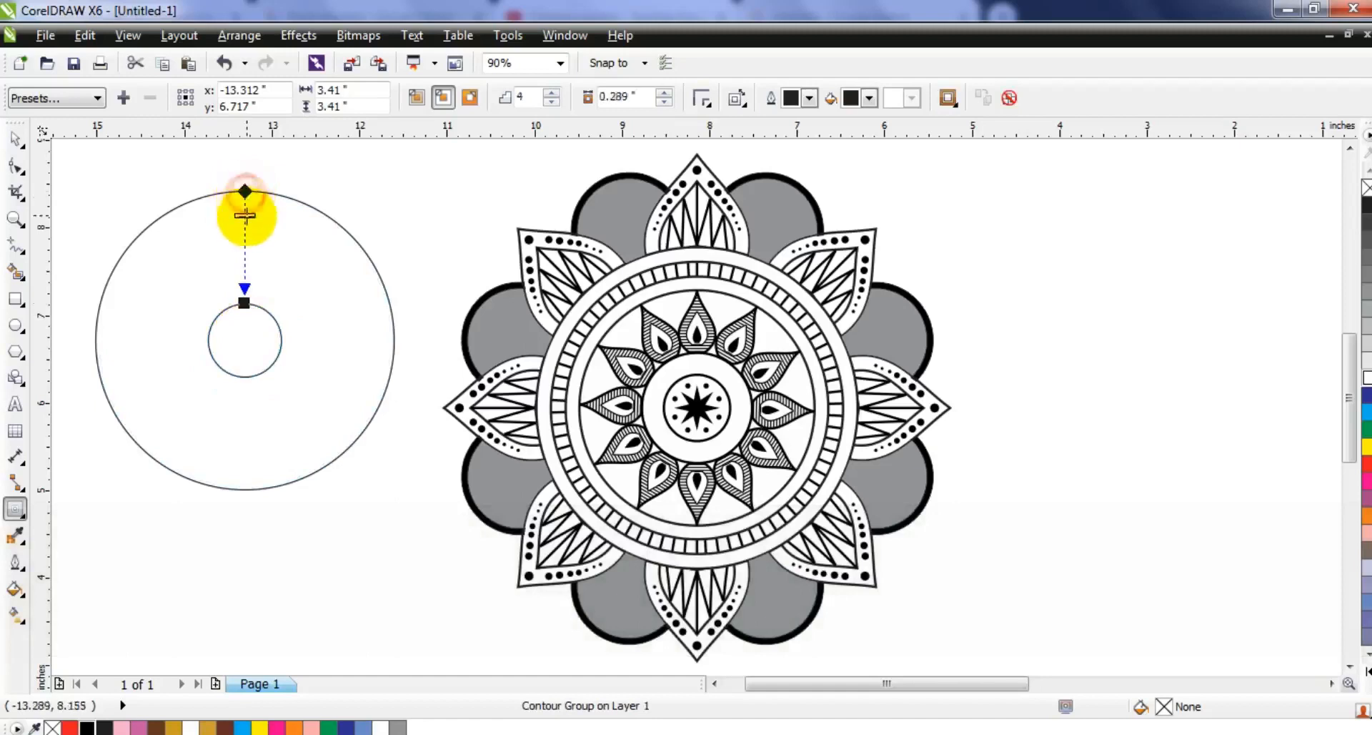
pyautogui.moveTo(245, 237); pyautogui.dragTo(244, 238)
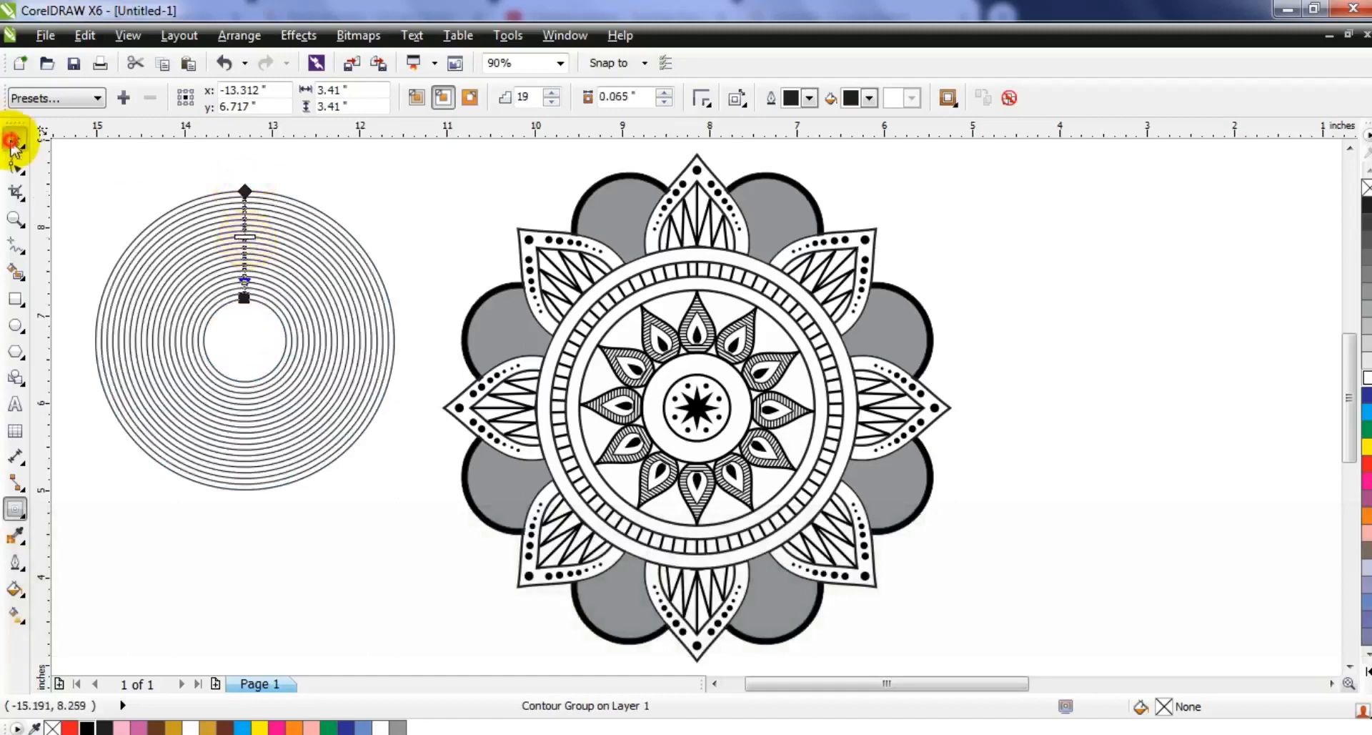
# Break the contour group apart, ungroup it and combine all the concentric circles into one curve.
pyautogui.click(12, 143)
pyautogui.click(239, 35)
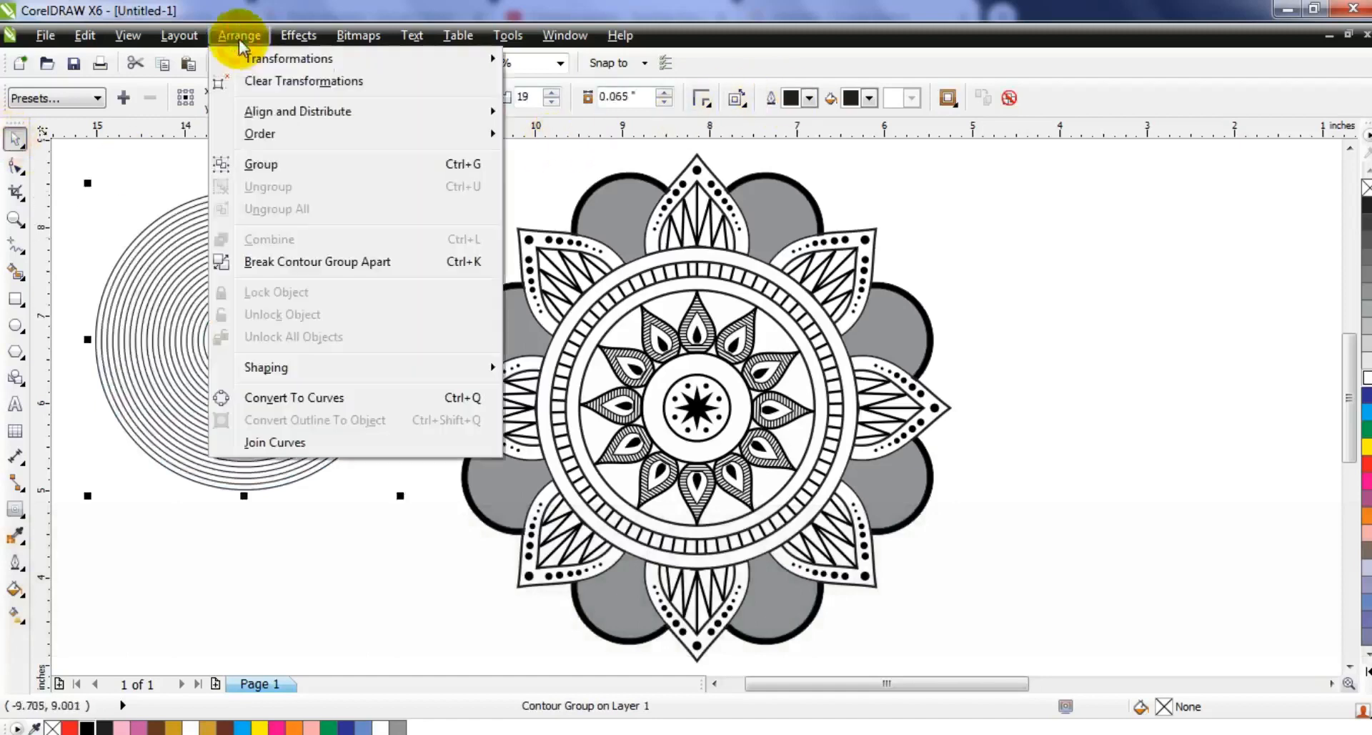
pyautogui.click(278, 265)
pyautogui.click(563, 99)
pyautogui.click(506, 98)
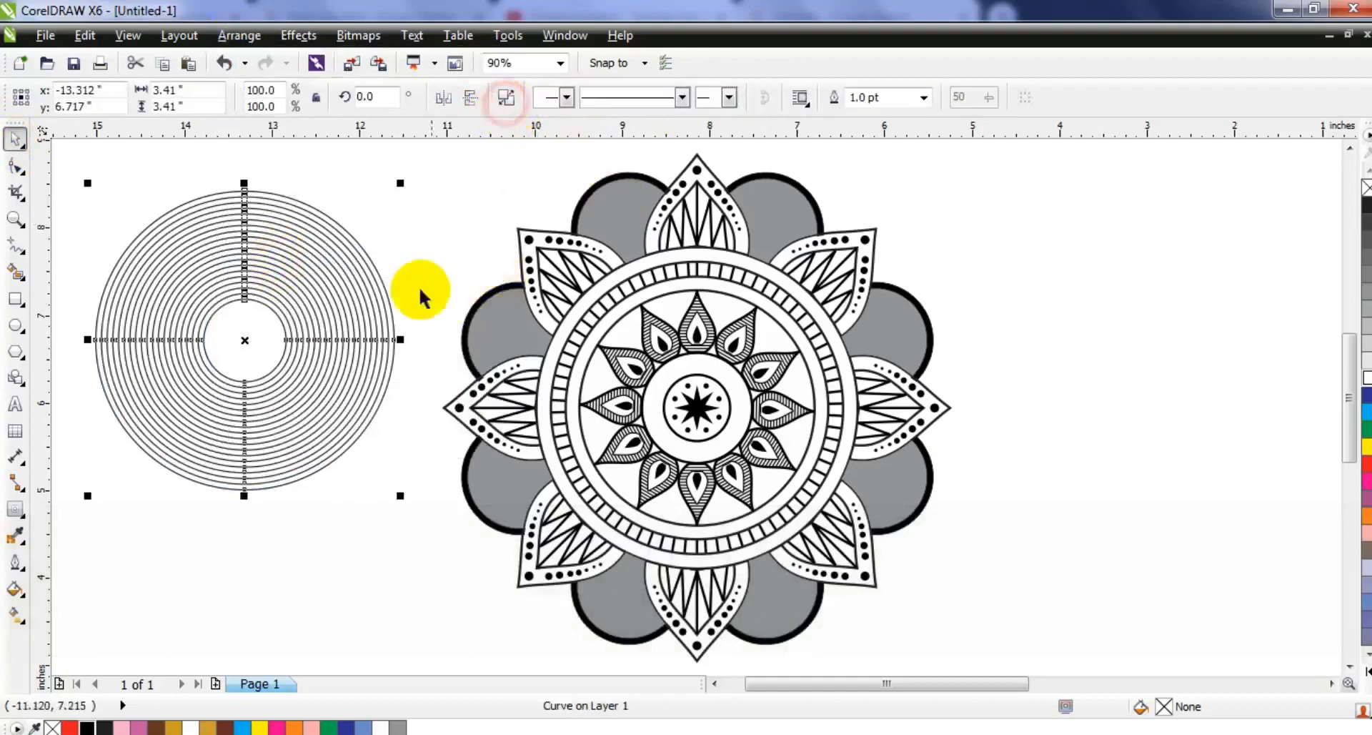
# Centre the concentric circles on the welded gray shapes and enlarge them proportionally to about 5.296 in wide.
pyautogui.moveTo(402, 187); pyautogui.dragTo(456, 137)
pyautogui.keyDown('shift'); pyautogui.click(760, 217); pyautogui.keyUp('shift')
pyautogui.press('c')
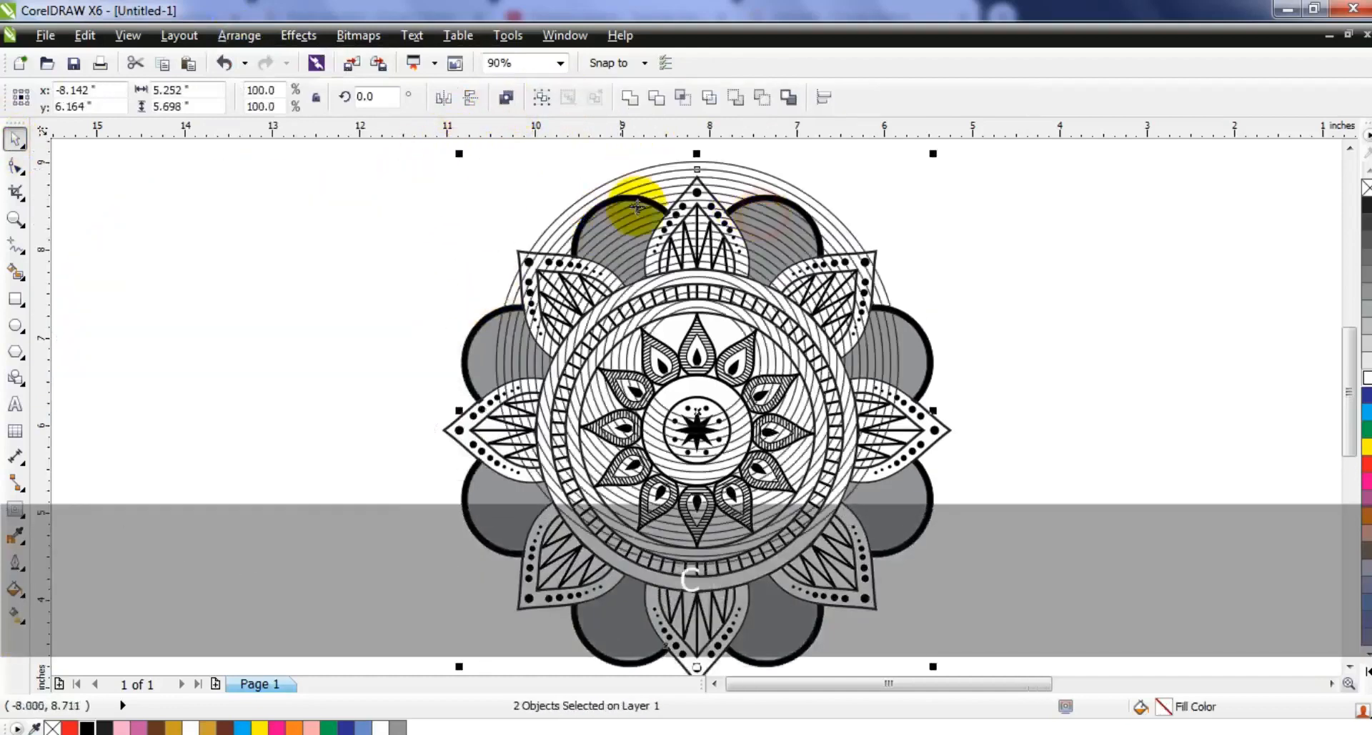
pyautogui.press('e')
pyautogui.press('Escape')
pyautogui.click(774, 249)
pyautogui.moveTo(906, 221); pyautogui.dragTo(929, 181)
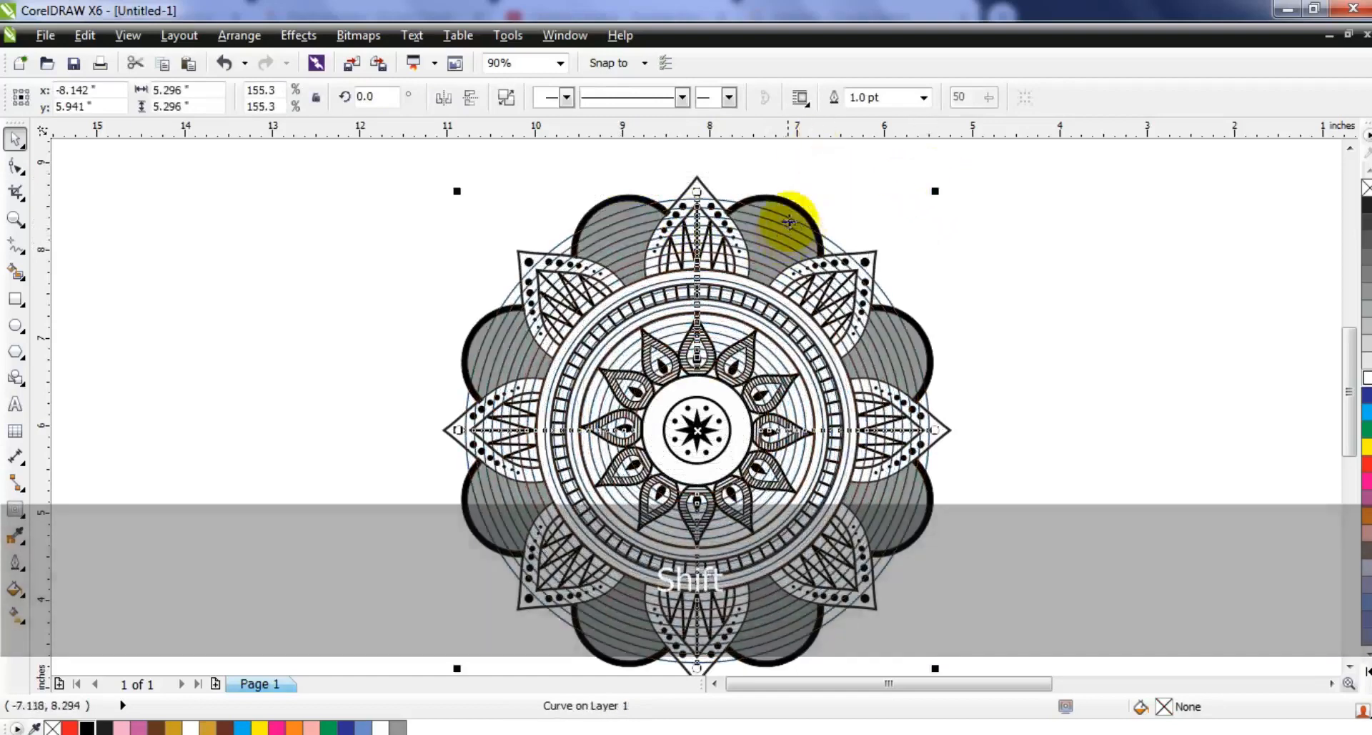
# PowerClip the concentric circles inside the gray shapes and change the shapes' fill to white.
pyautogui.rightClick(730, 207)
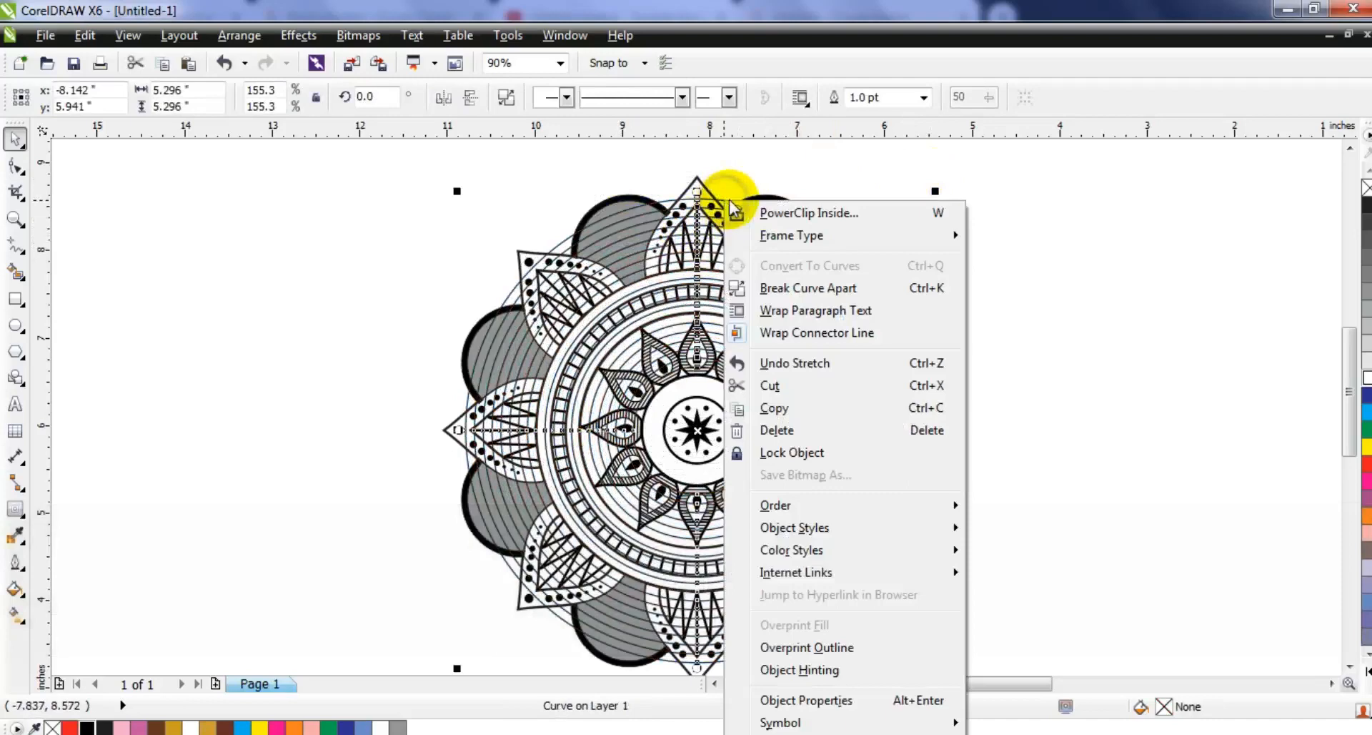
pyautogui.click(768, 214)
pyautogui.click(779, 206)
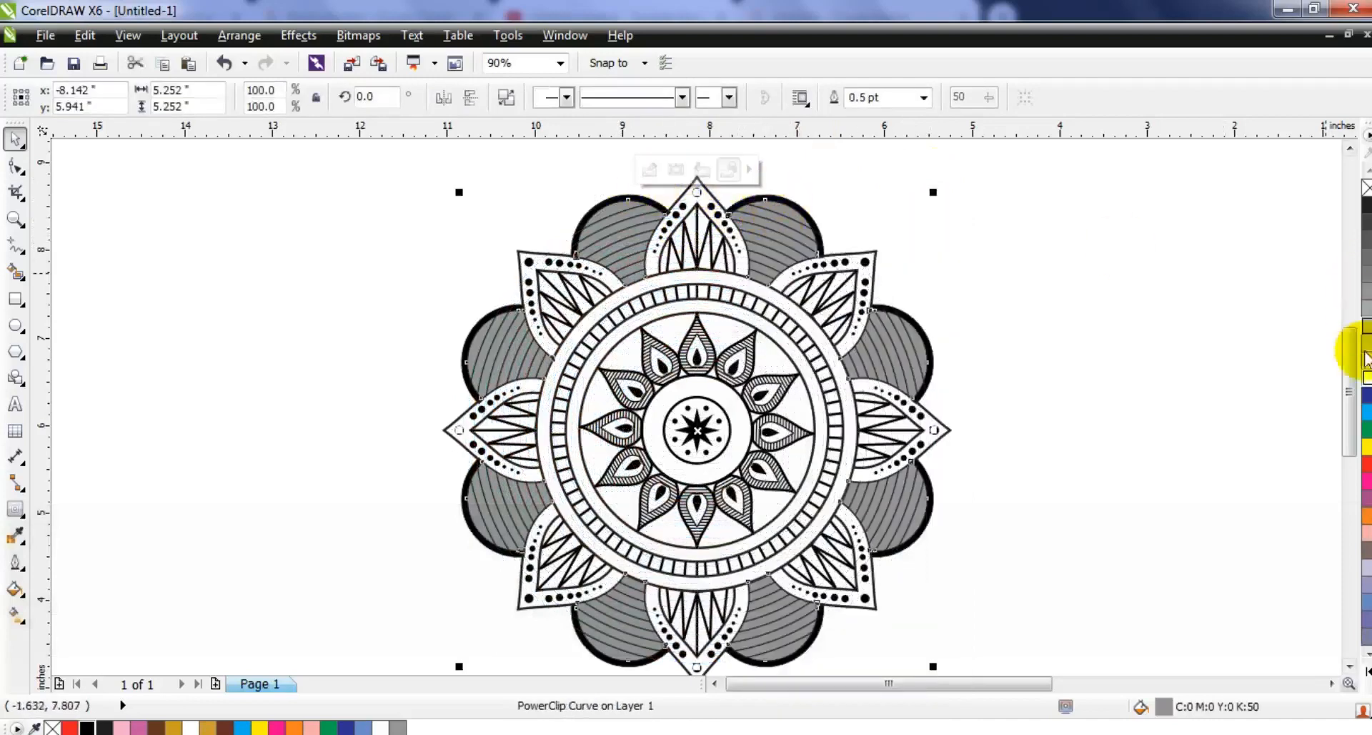
pyautogui.press('Escape')
# Select the whole mandala, fit it in view and preview it full screen.
pyautogui.scroll(-2, 776, 242)
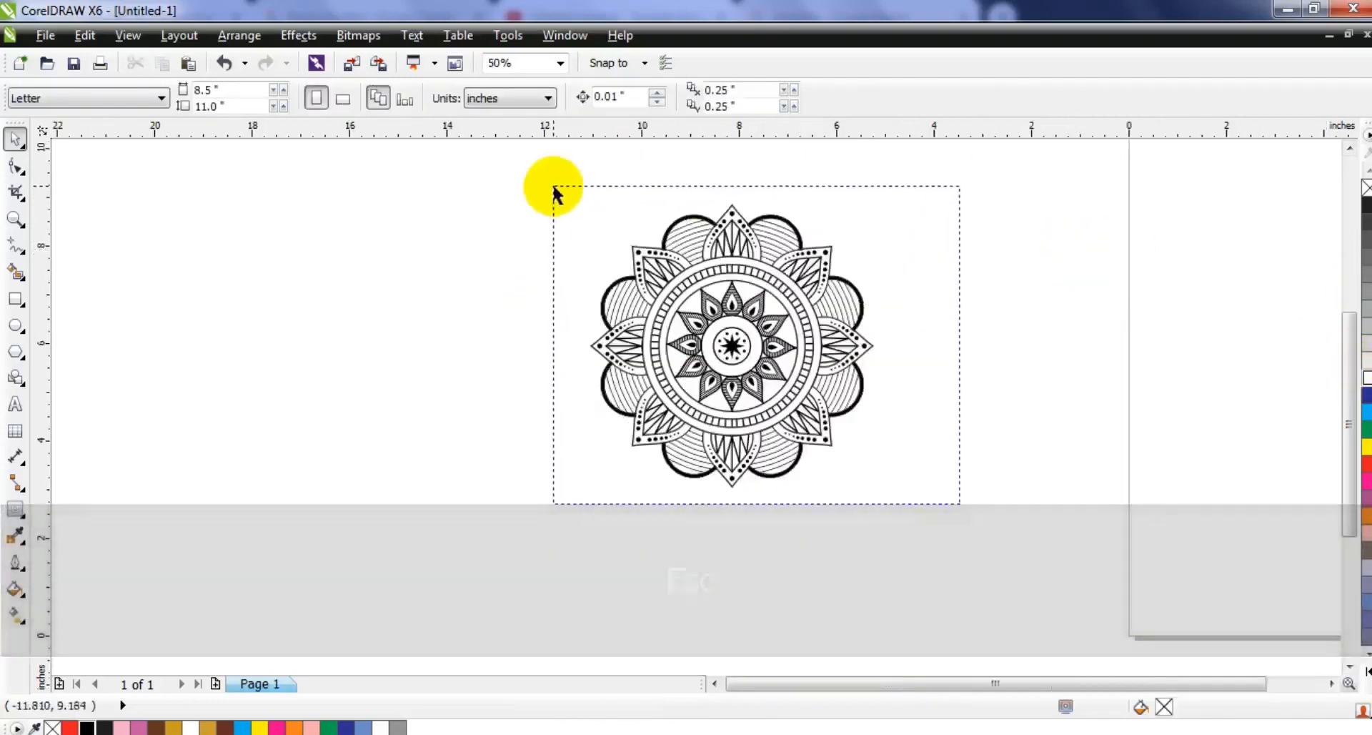
pyautogui.moveTo(547, 187); pyautogui.dragTo(547, 187)
pyautogui.hotkey('shift', 'F2')
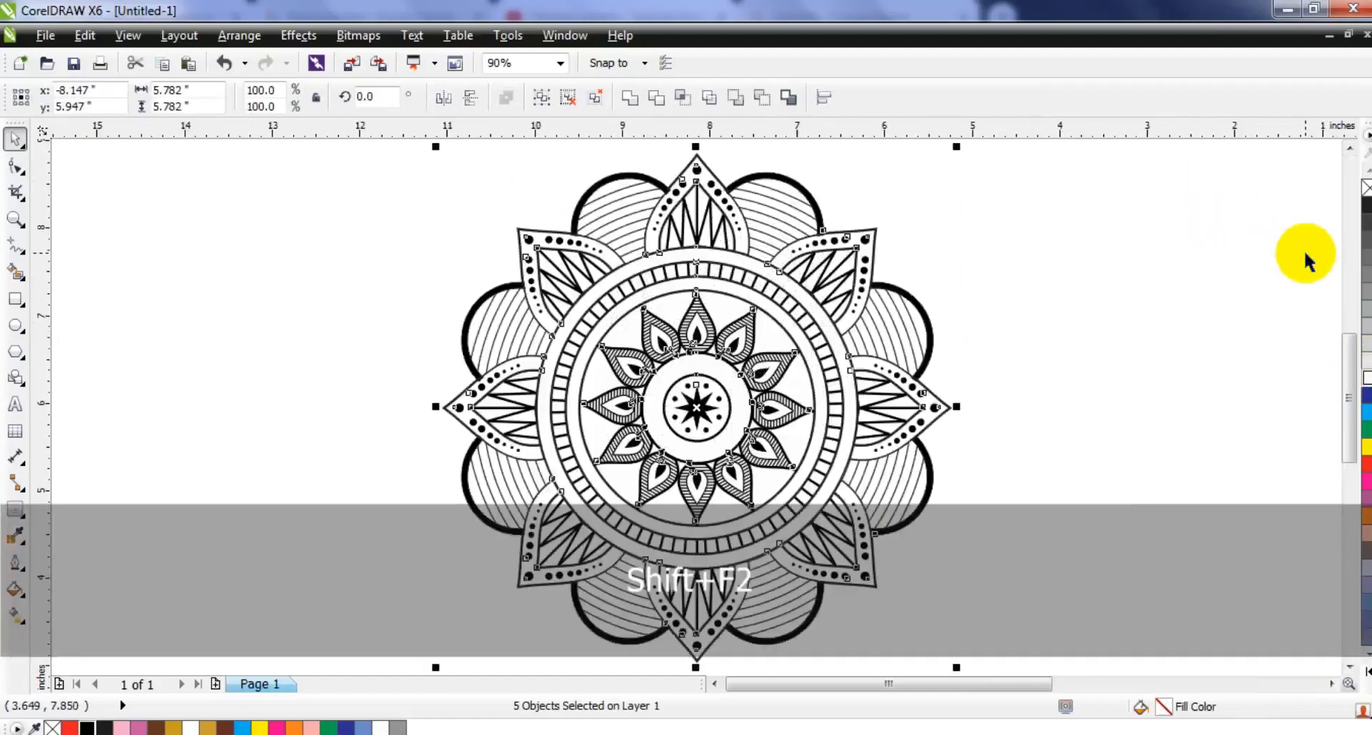
pyautogui.press('F9')
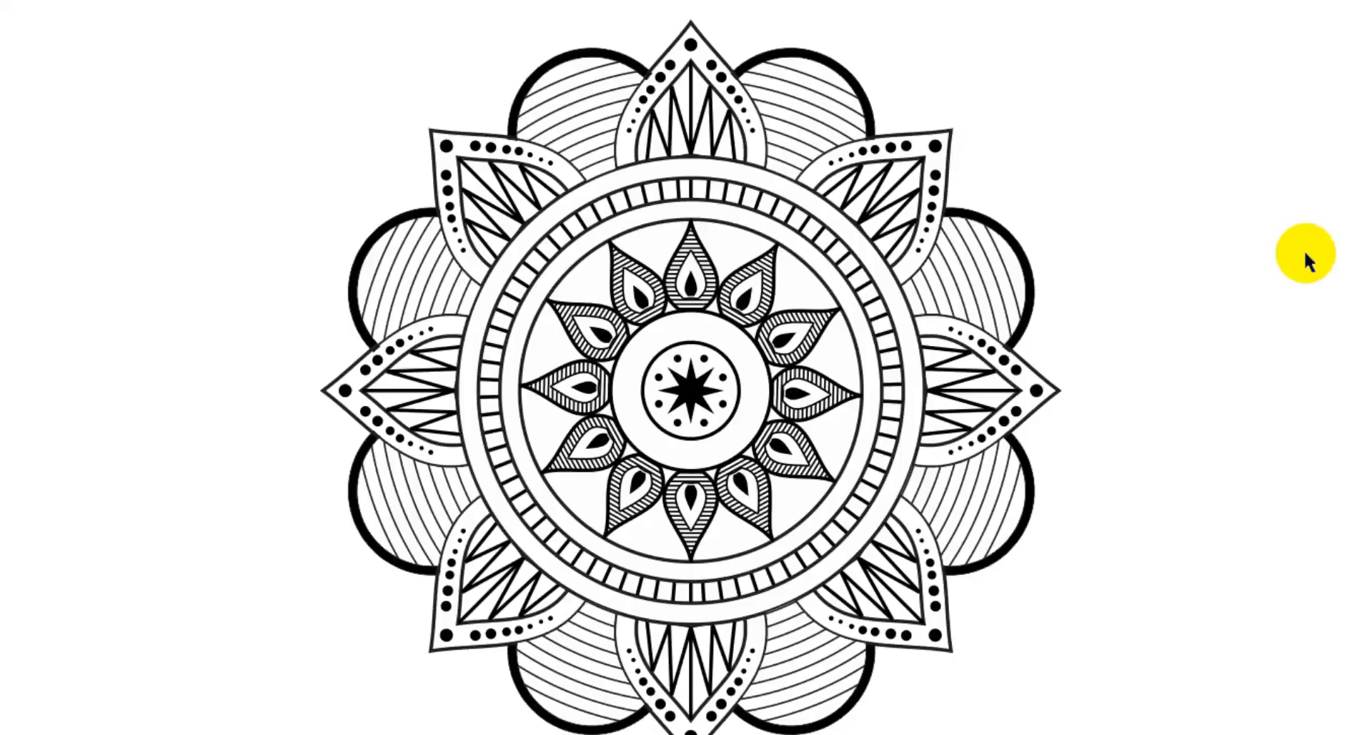